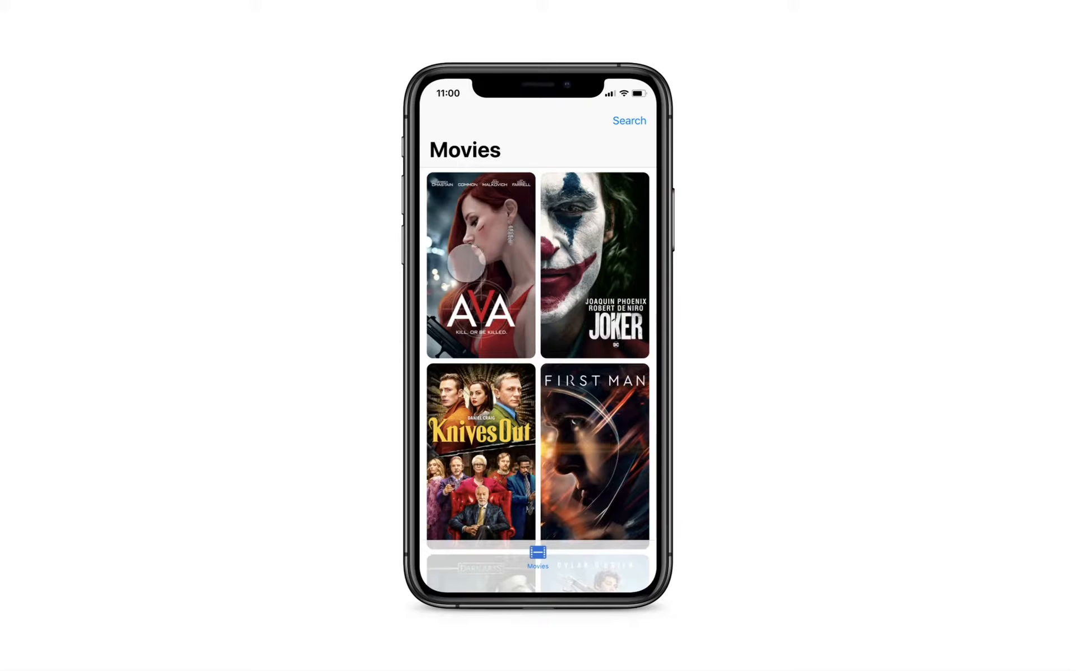
- Try the finished movie prototype by opening the Ava movie preview and returning to the Movies list, twice
left_click(482, 244)
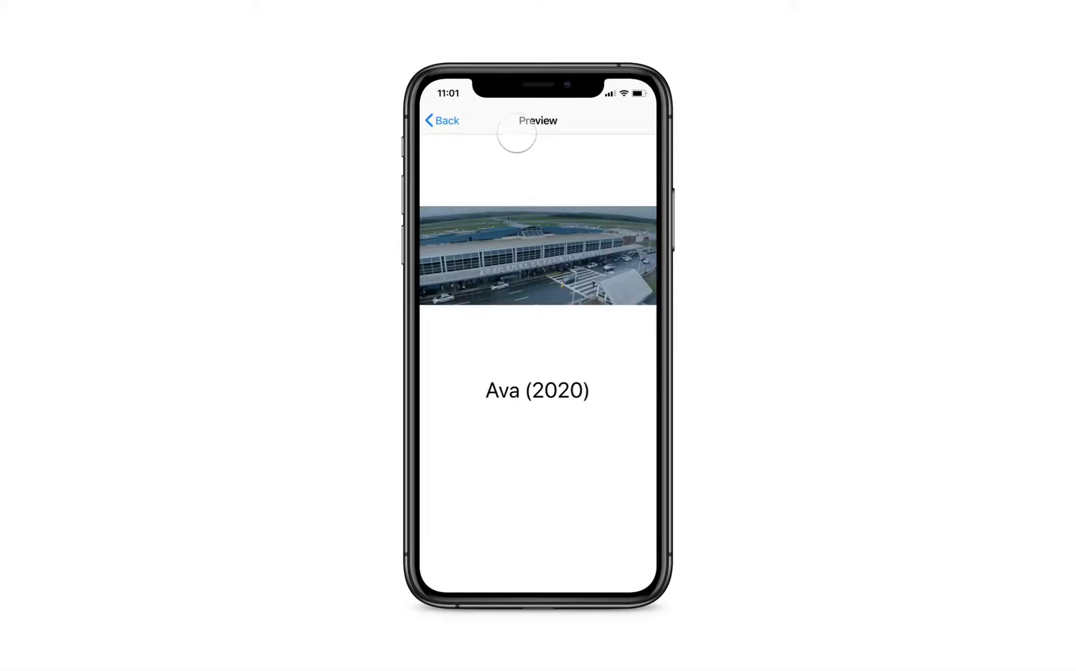
left_click(443, 120)
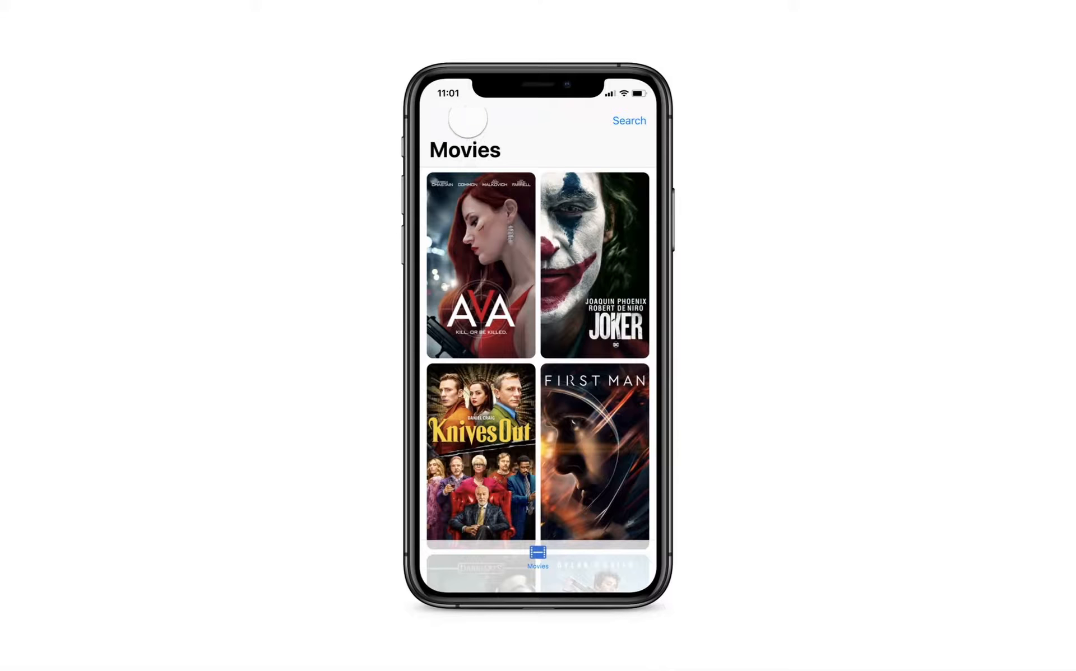
left_click(518, 241)
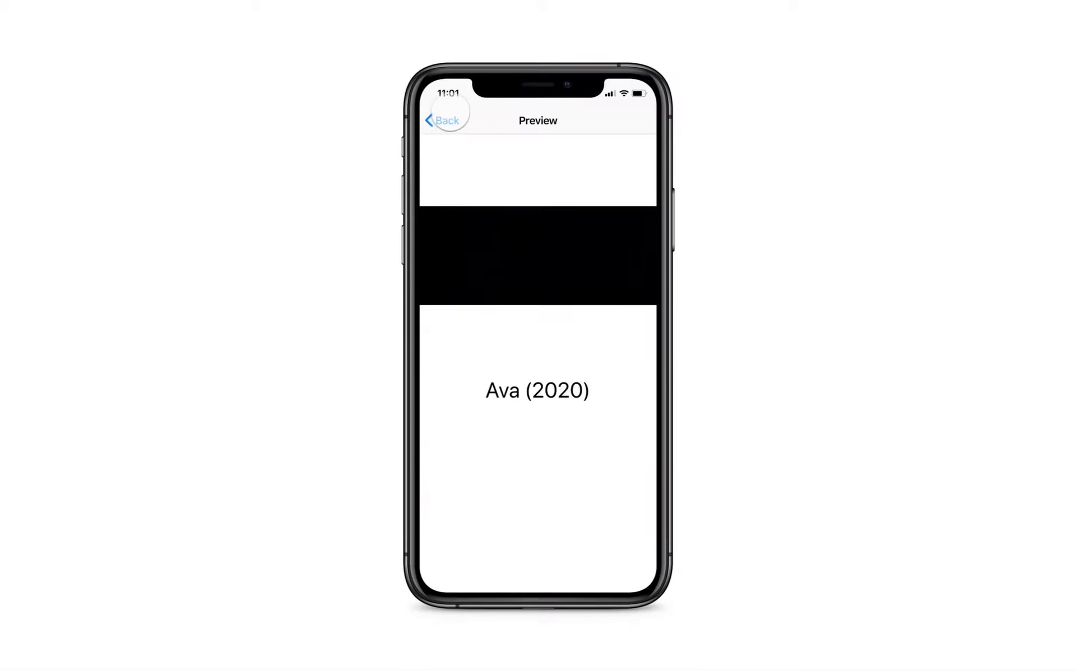
left_click(446, 119)
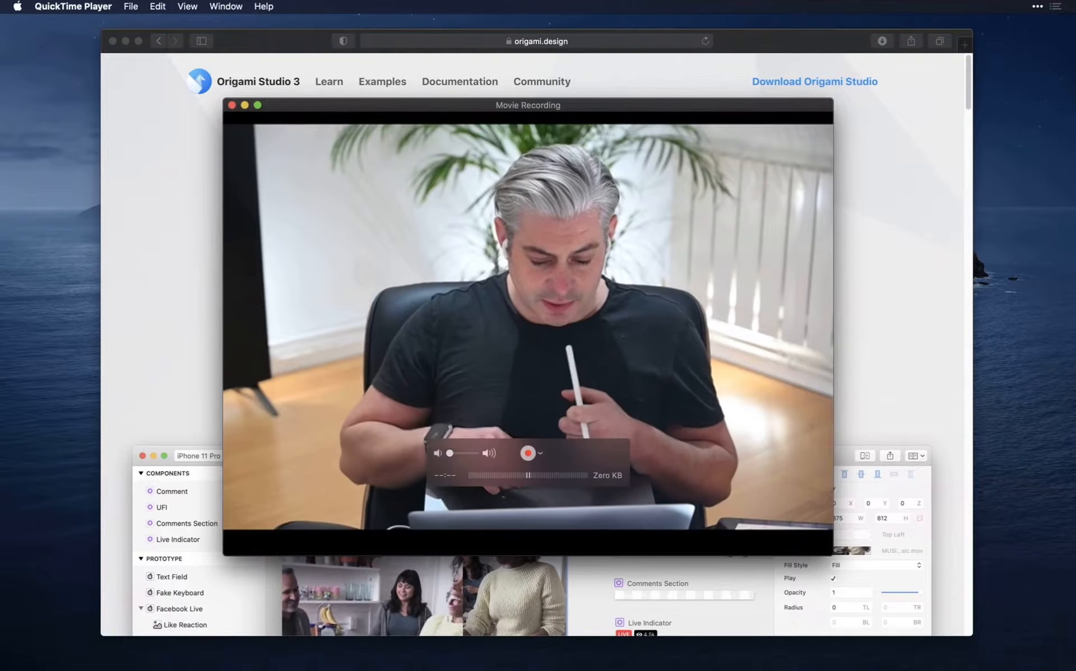
- Bring the origami.design page to the front, and open Starter File from the Exercise folder in Origami Studio
key("ctrl+Up")
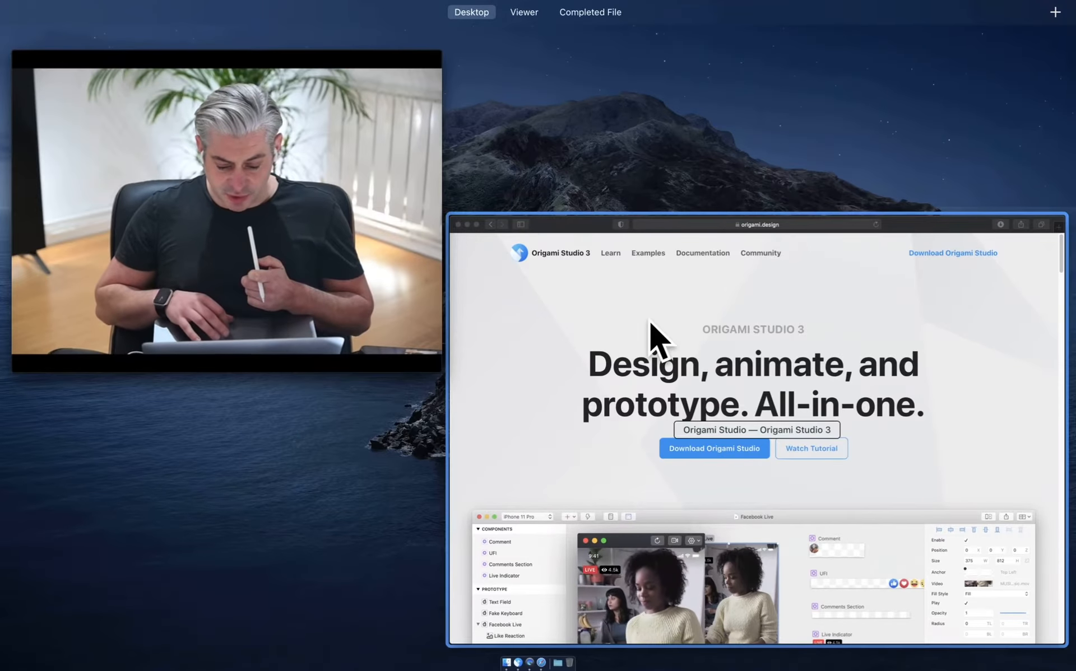
left_click(654, 336)
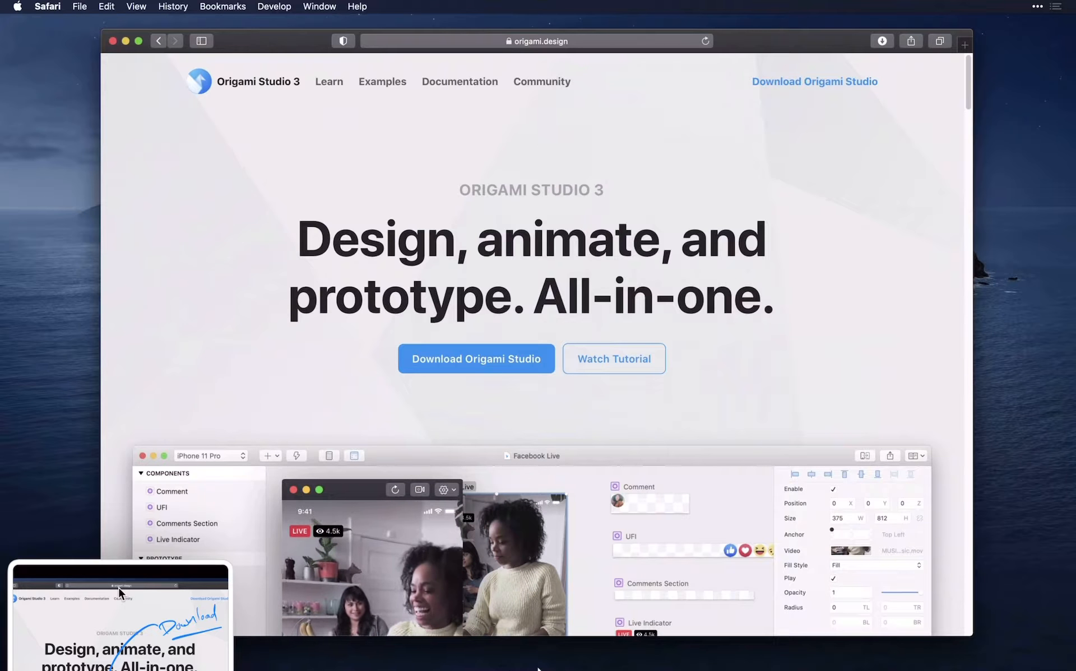
left_click(552, 629)
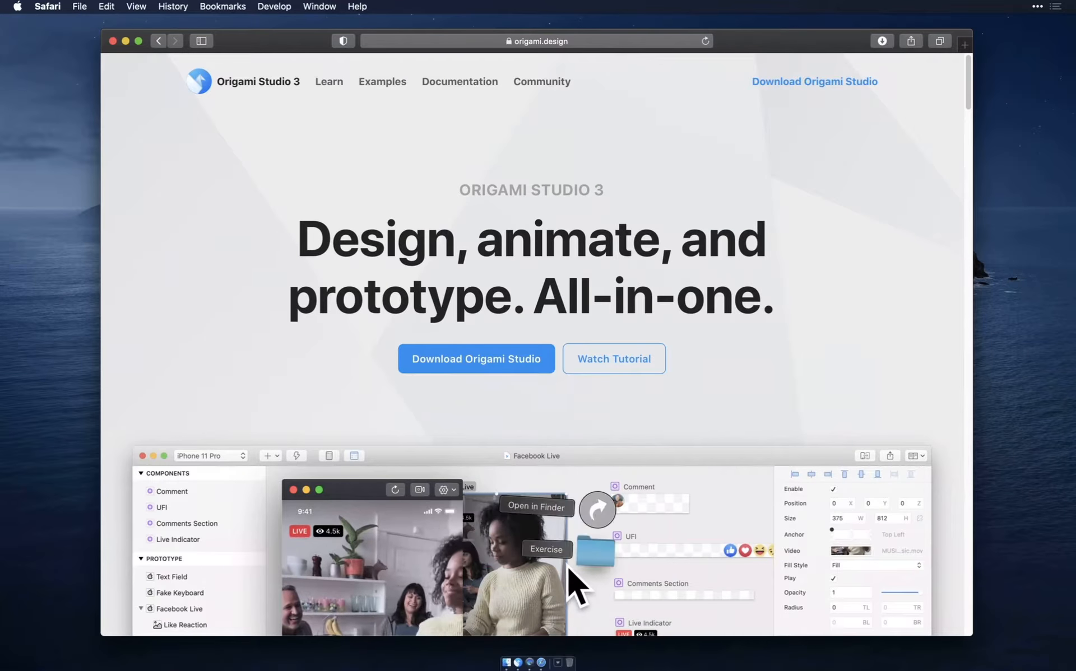
left_click(597, 558)
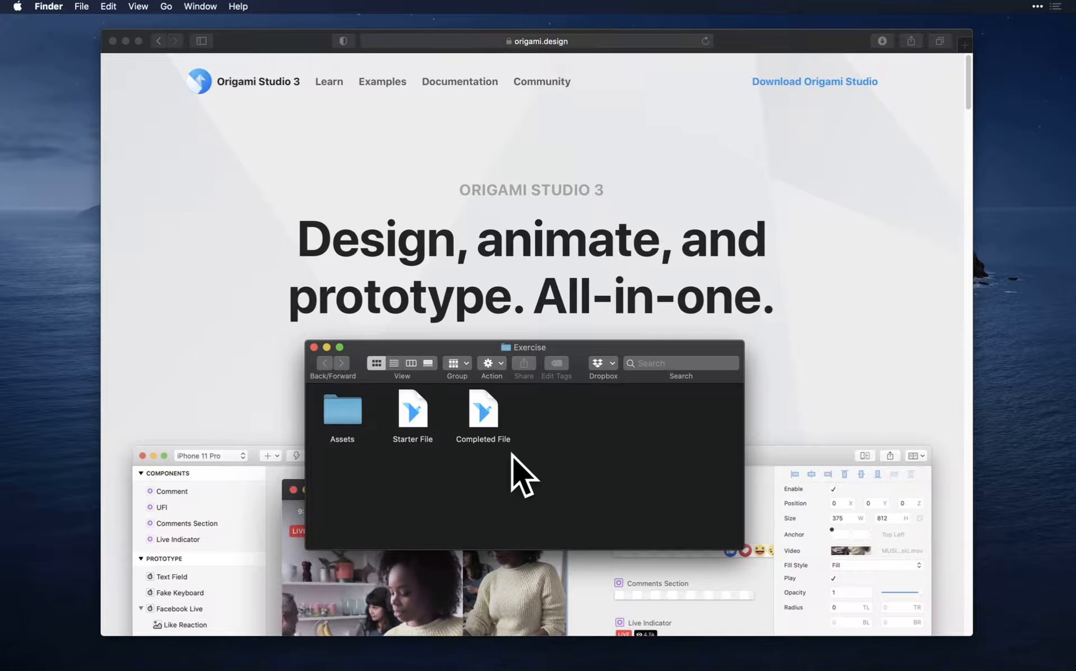
double_click(418, 412)
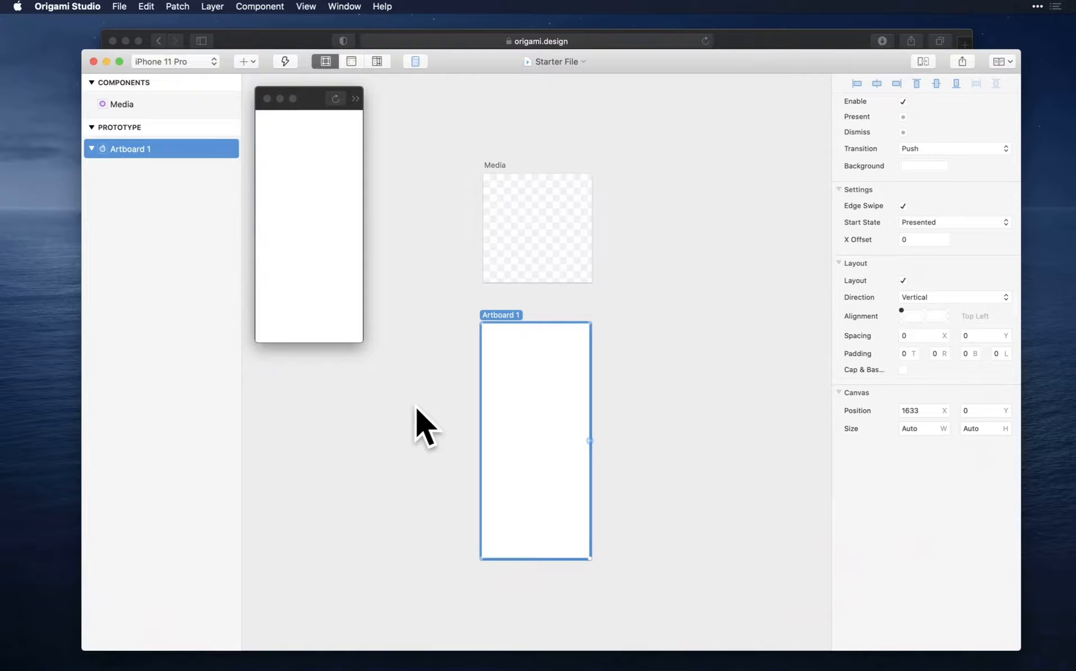
- Quit Safari and switch back to the Starter File in Origami Studio
key("super+Tab")
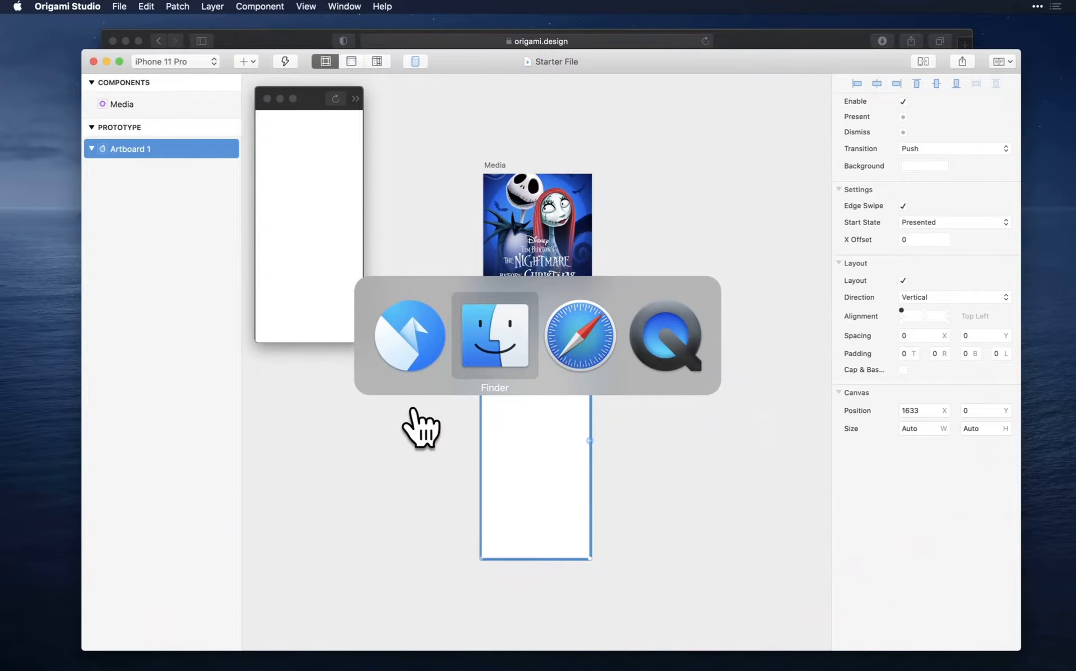
key("super+Tab")
key("super+q")
key("super+Tab")
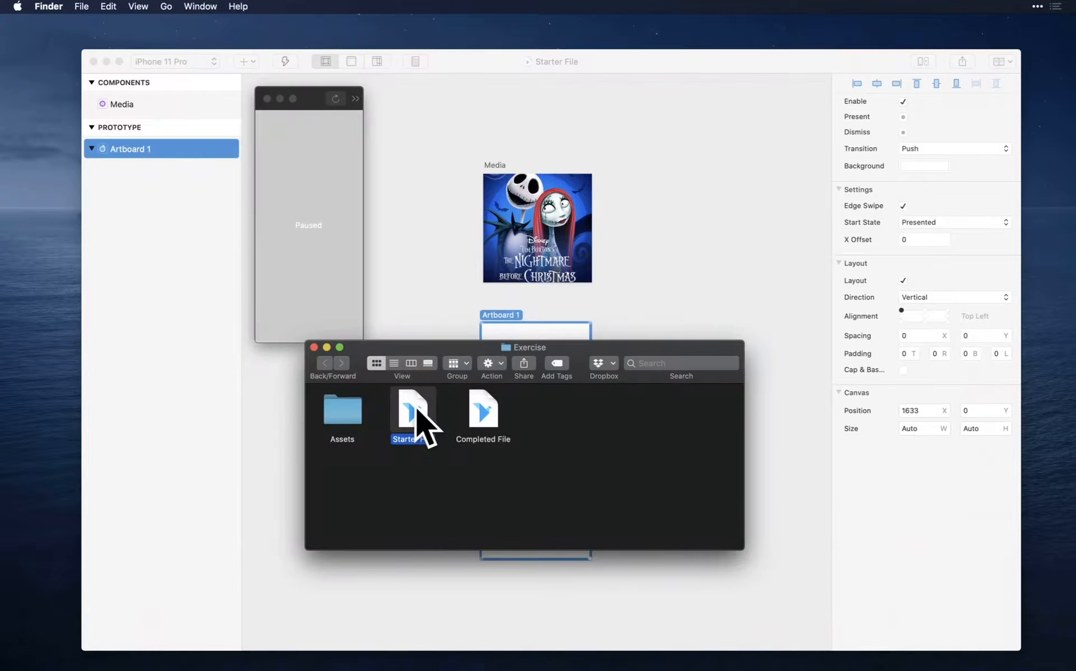
key("super+Tab")
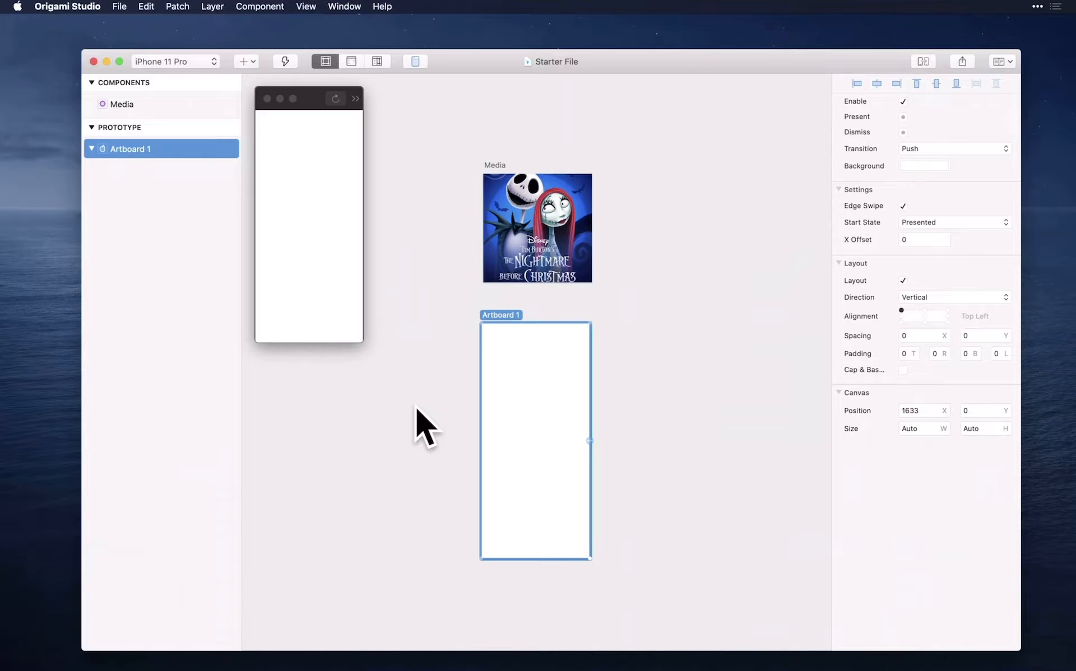
- Open the Layer Library for adding a layer to Artboard 1
scroll(531, 381, "up", 5)
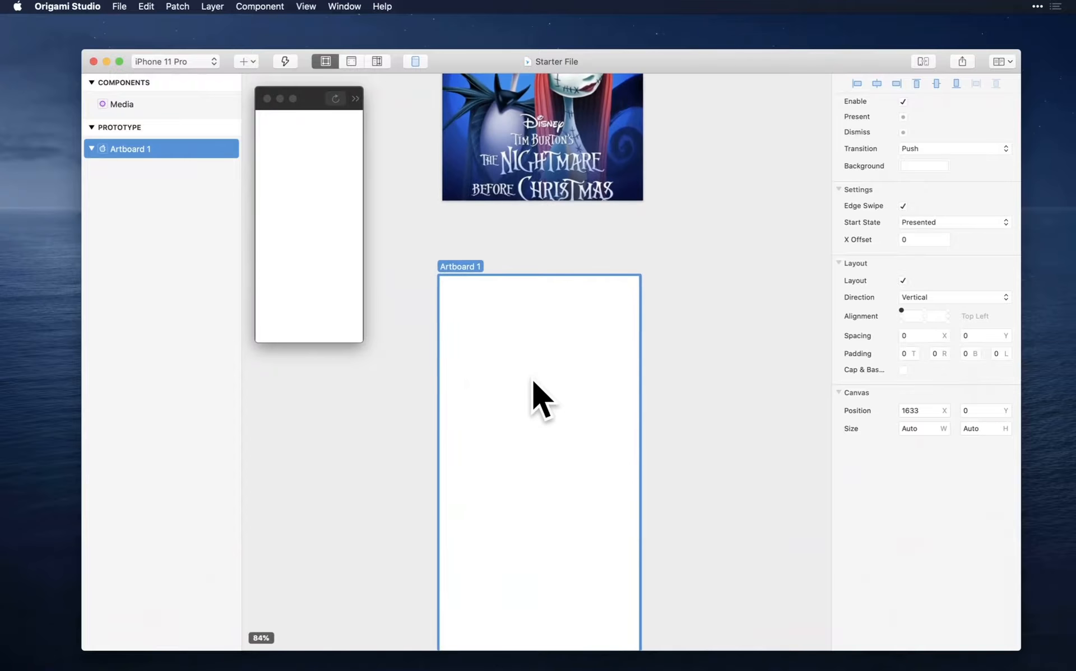
scroll(542, 400, "up", 1)
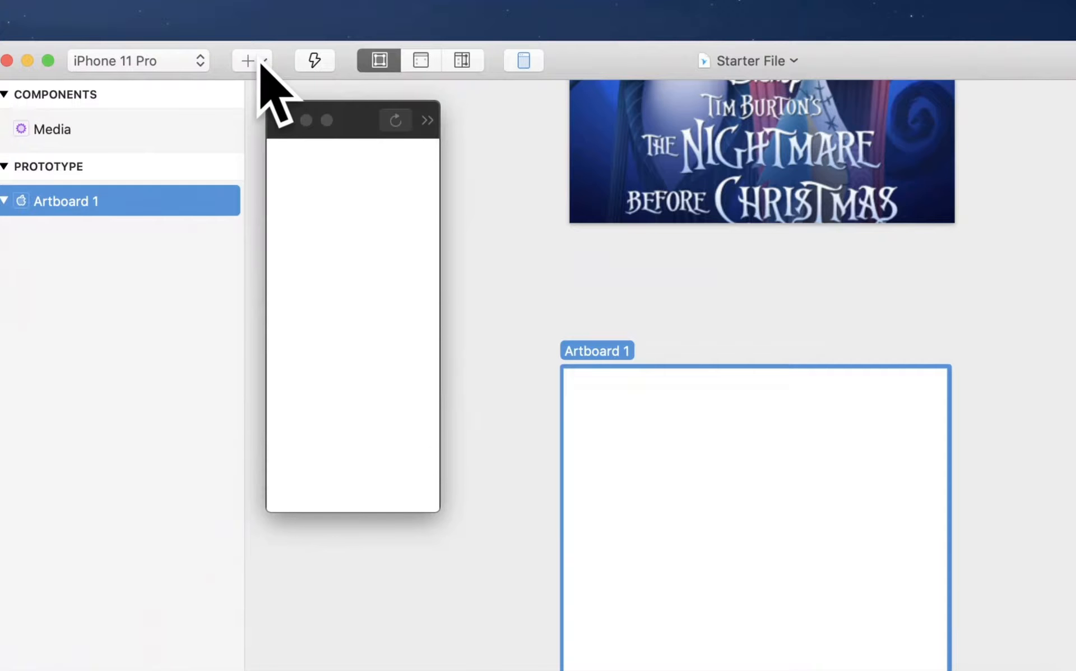
left_click(261, 60)
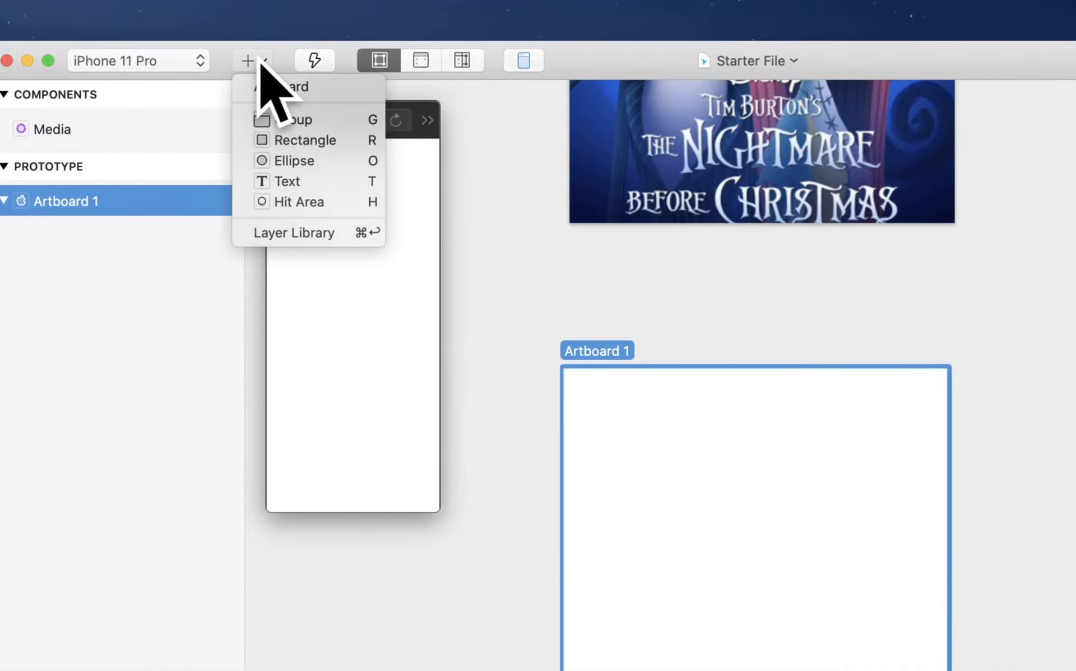
left_click(340, 233)
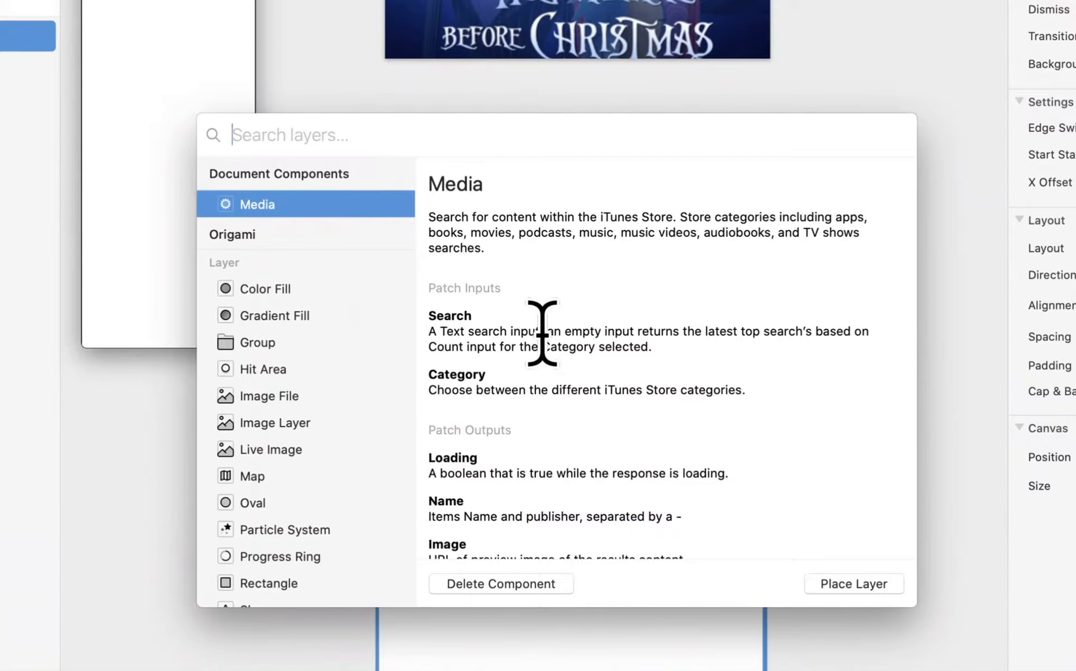
- Browse the available layers and read the descriptions of Map, Viewfinder and Particle System
scroll(315, 426, "down", 3)
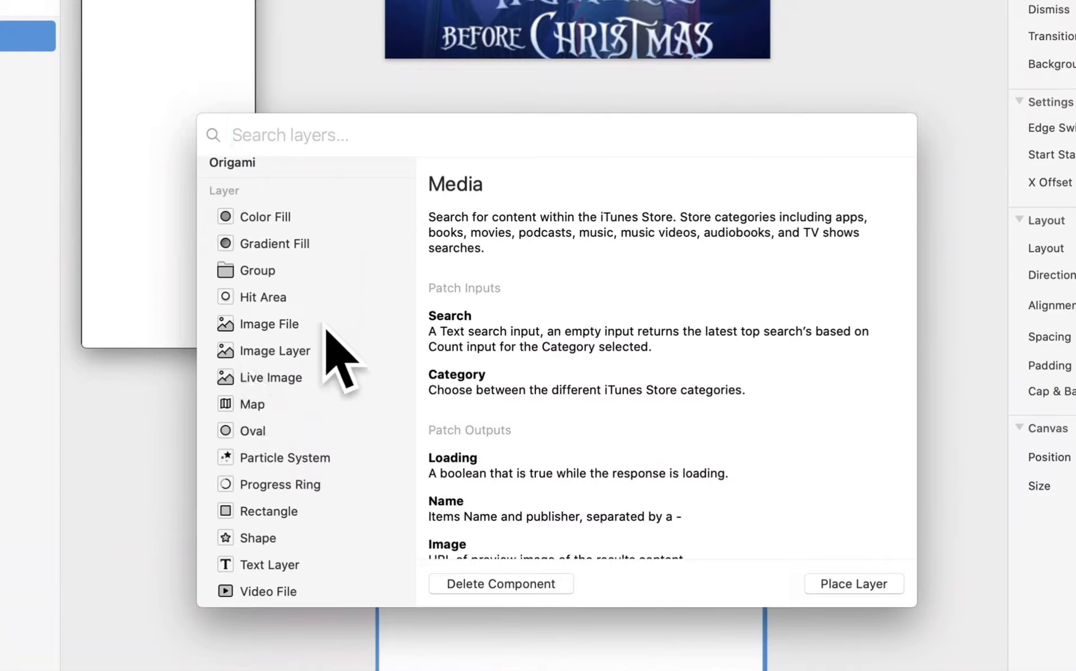
scroll(330, 393, "down", 3)
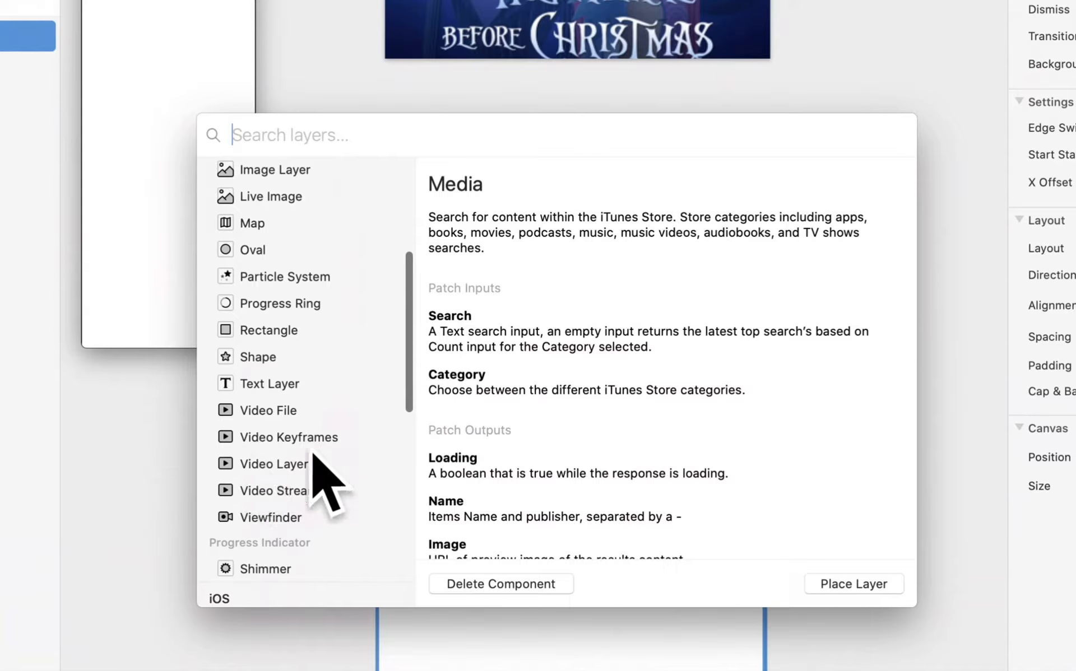
scroll(286, 435, "up", 3)
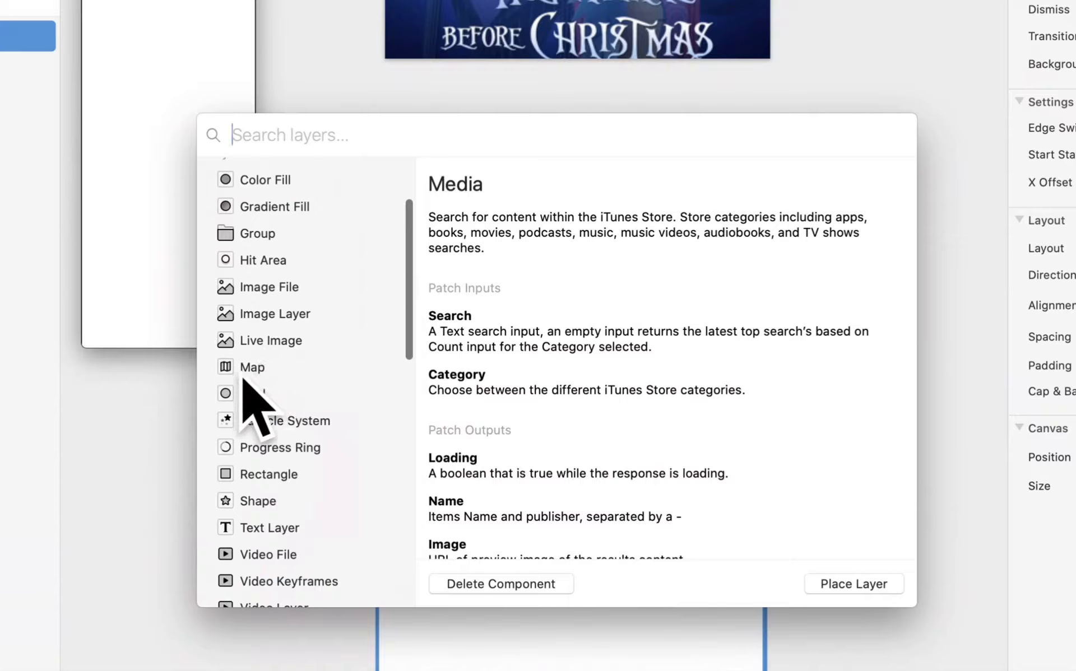
left_click(267, 366)
scroll(299, 415, "down", 5)
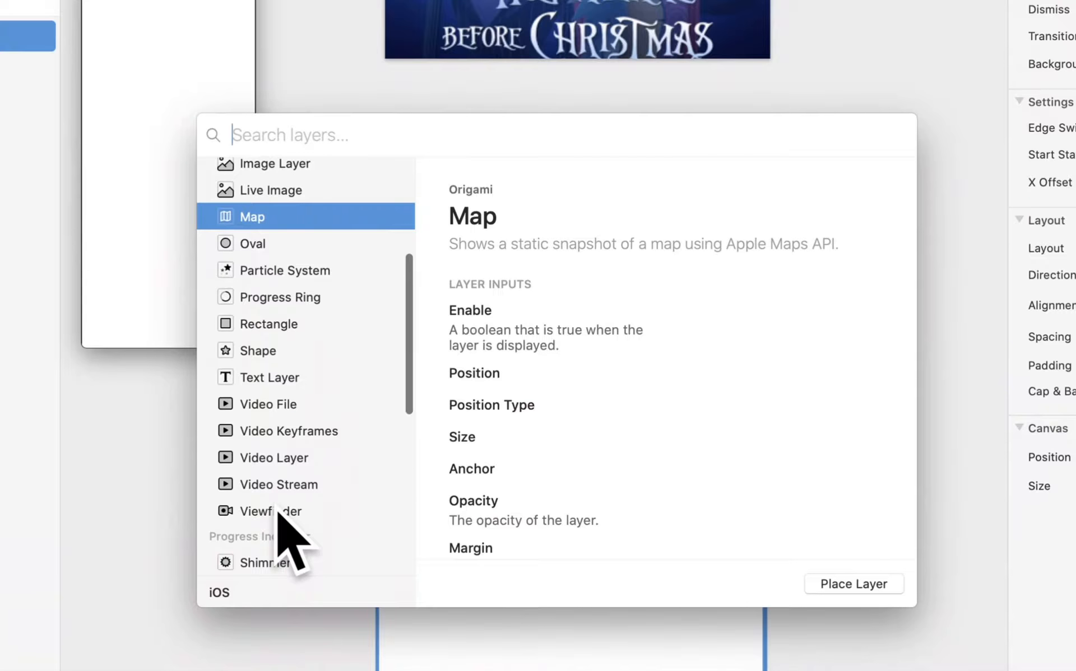
left_click(276, 511)
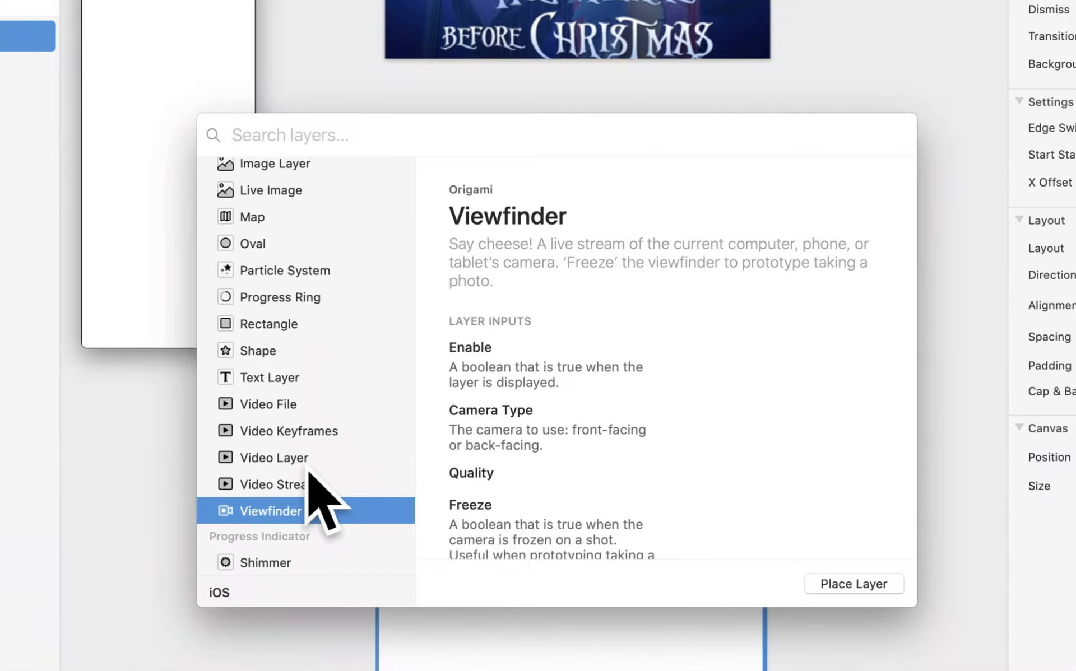
scroll(287, 371, "up", 2)
scroll(287, 368, "up", 2)
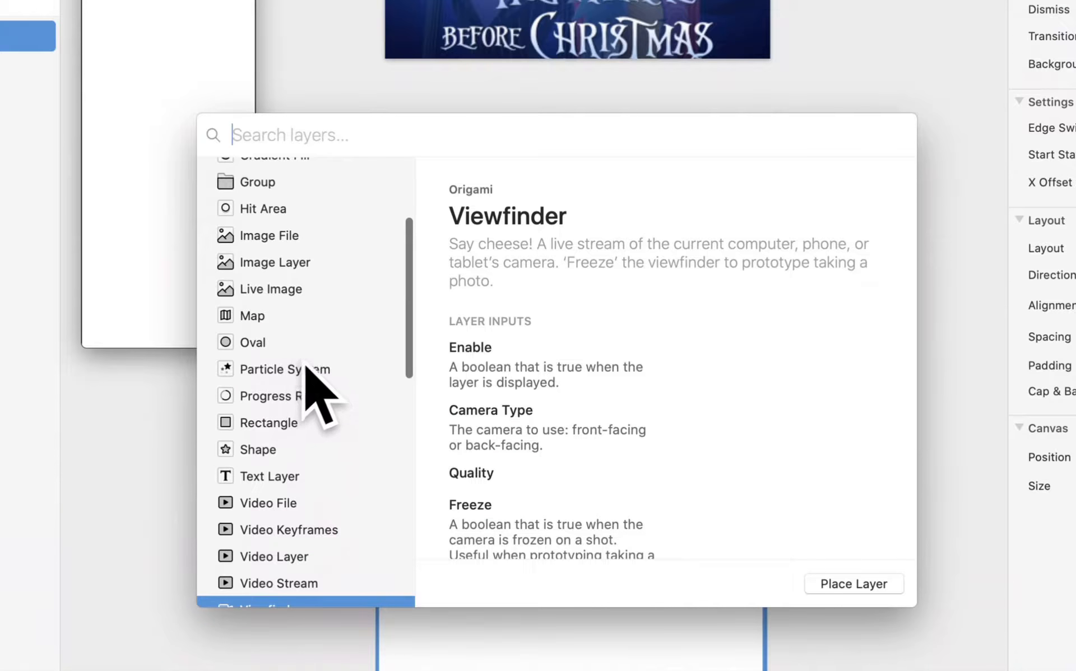
left_click(300, 371)
scroll(300, 365, "up", 3)
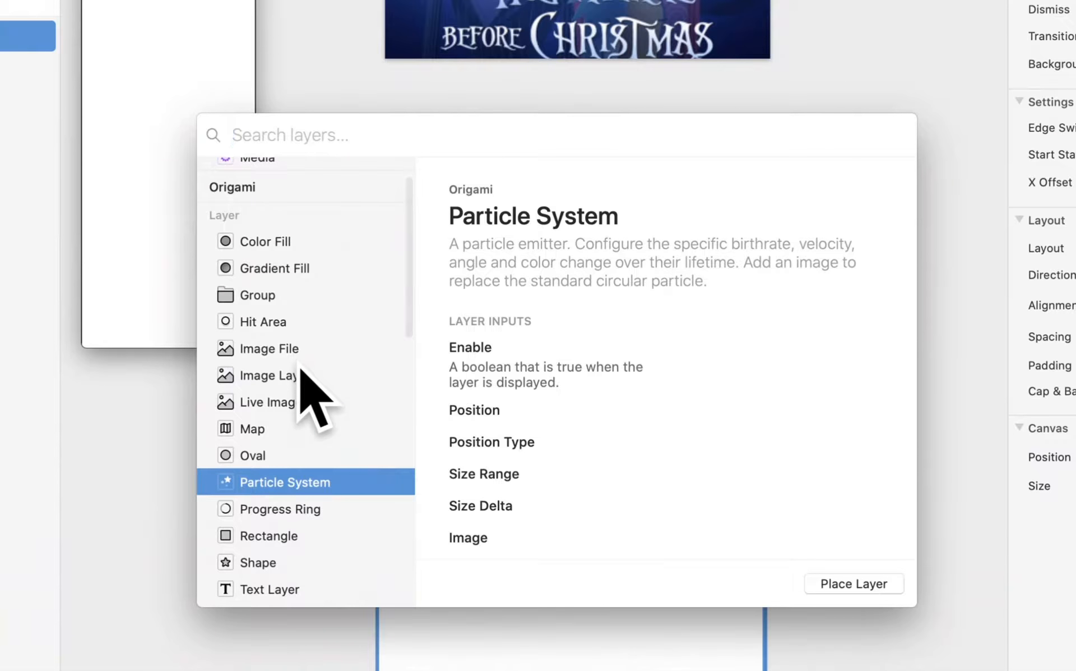
scroll(300, 305, "up", 2)
- Search the layer library for "ios" to examine the iOS layers, and clear the search
left_click(314, 133)
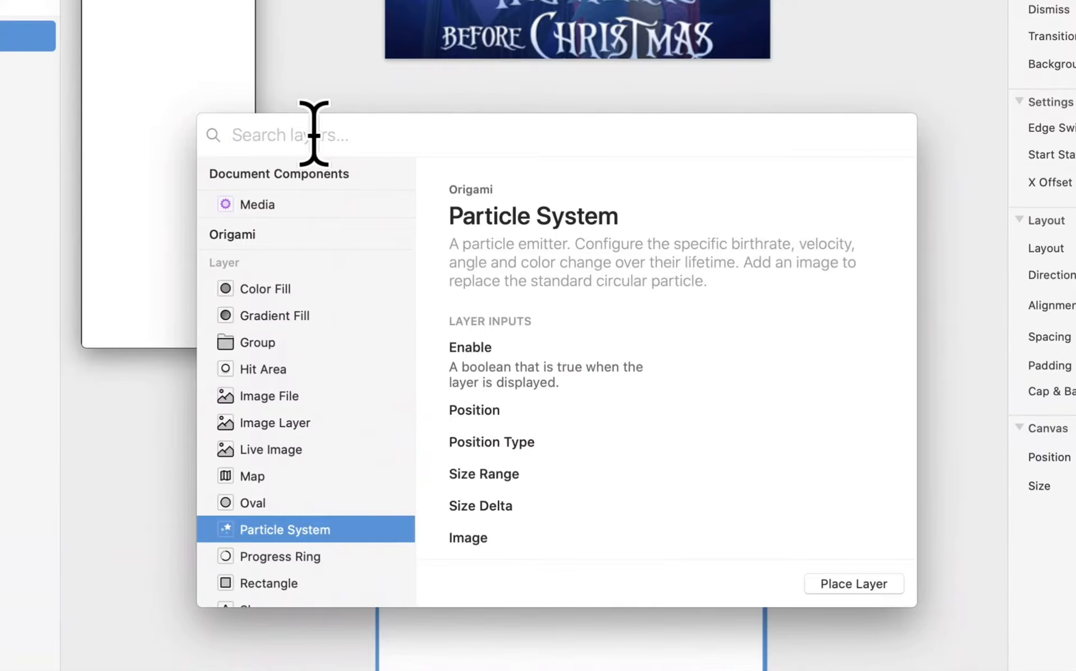
type("ios")
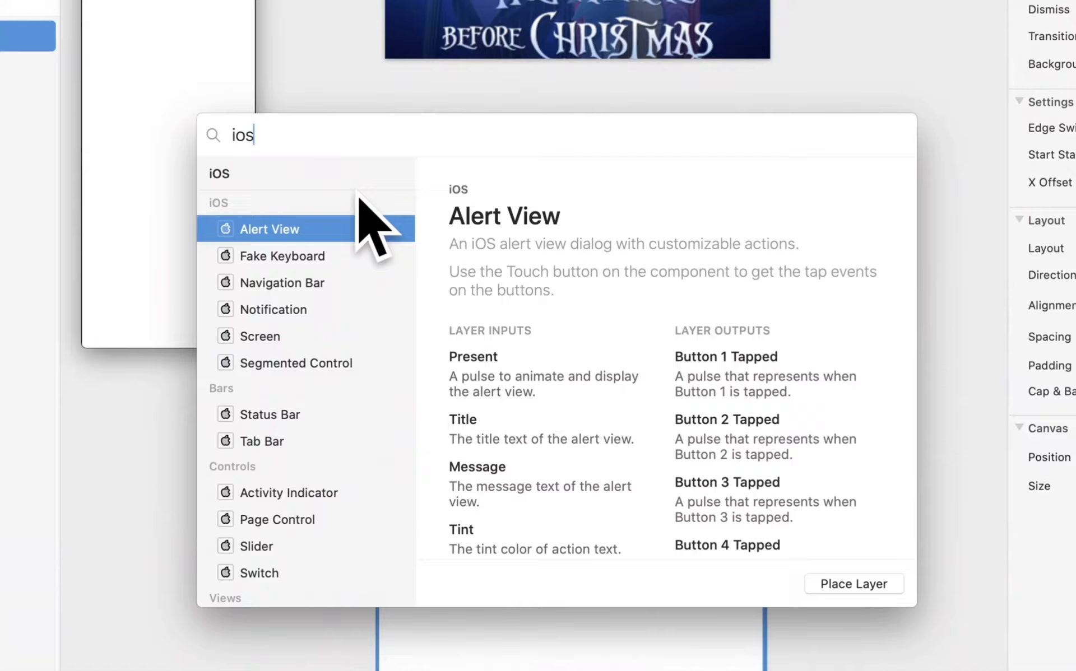
key("BackSpace")
key("BackSpace")
key("BackSpace")
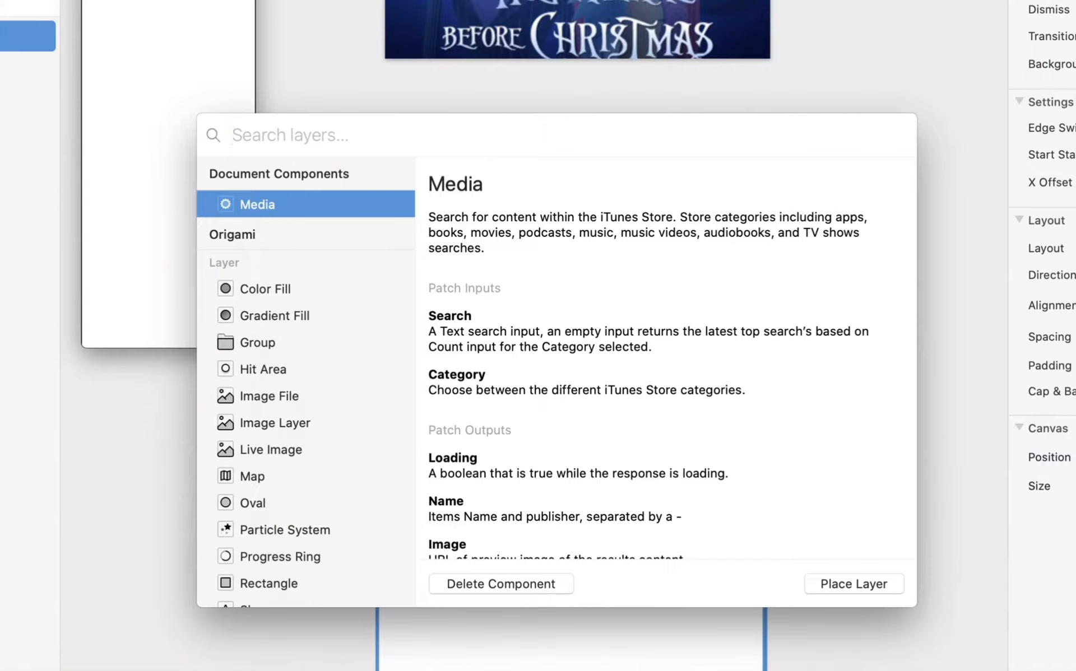
- Find the Status Bar layer by searching for "status" and place it in Artboard 1
type("status")
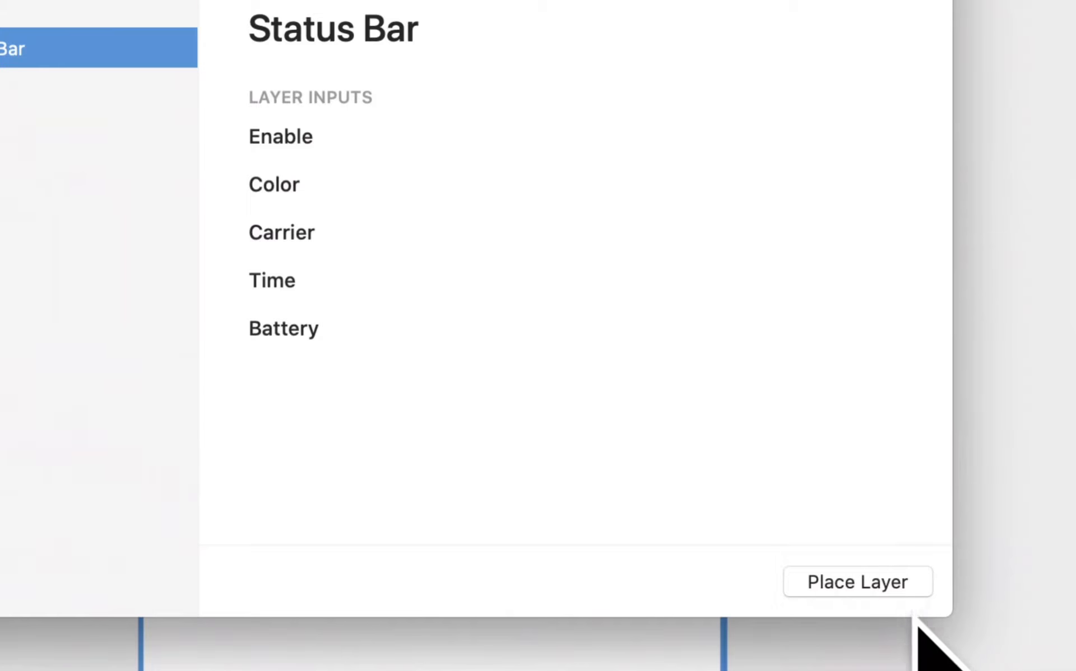
left_click(858, 583)
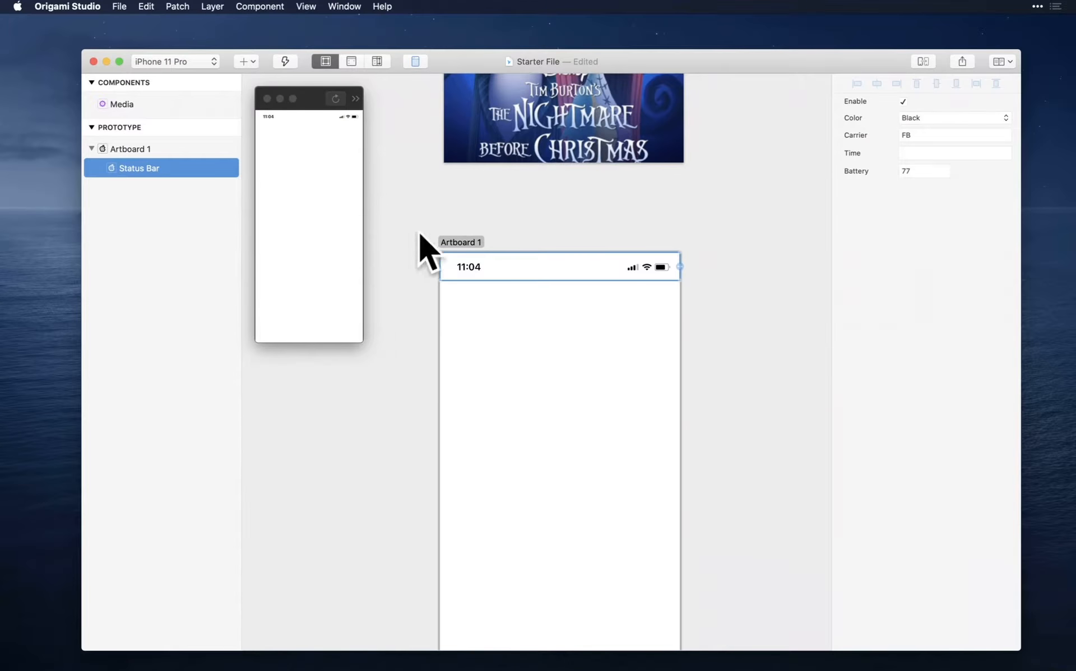
scroll(540, 288, "up", 3)
scroll(539, 288, "up", 2)
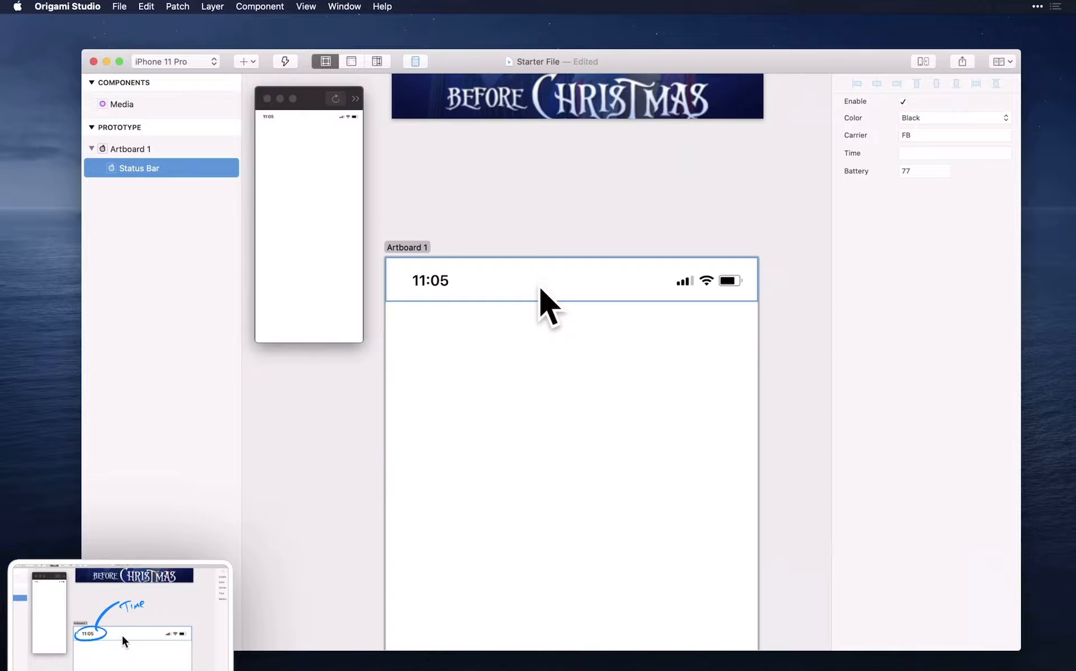
- Find the iOS Navigation Bar by searching the layer library for "nav" and place it in Artboard 1
left_click(245, 61)
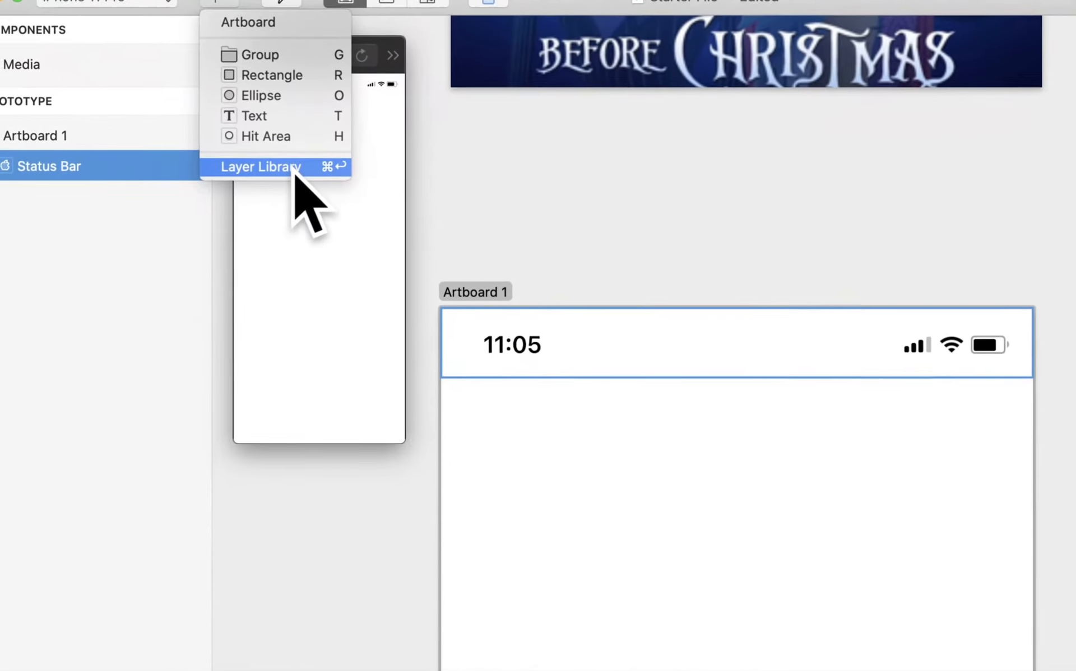
left_click(296, 167)
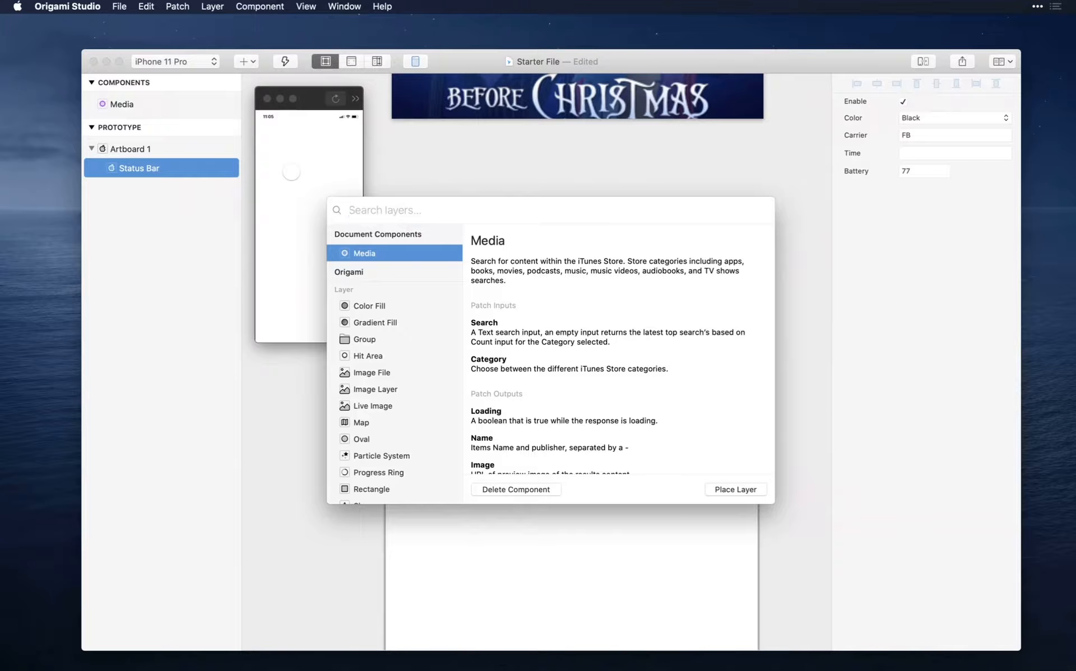
type("nav")
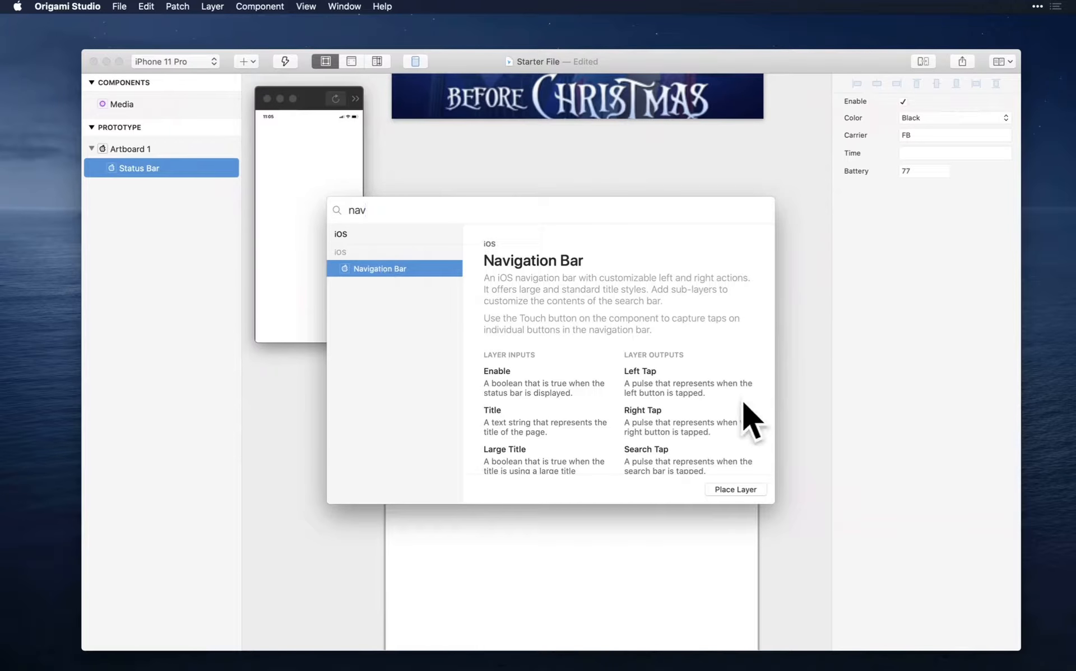
double_click(407, 270)
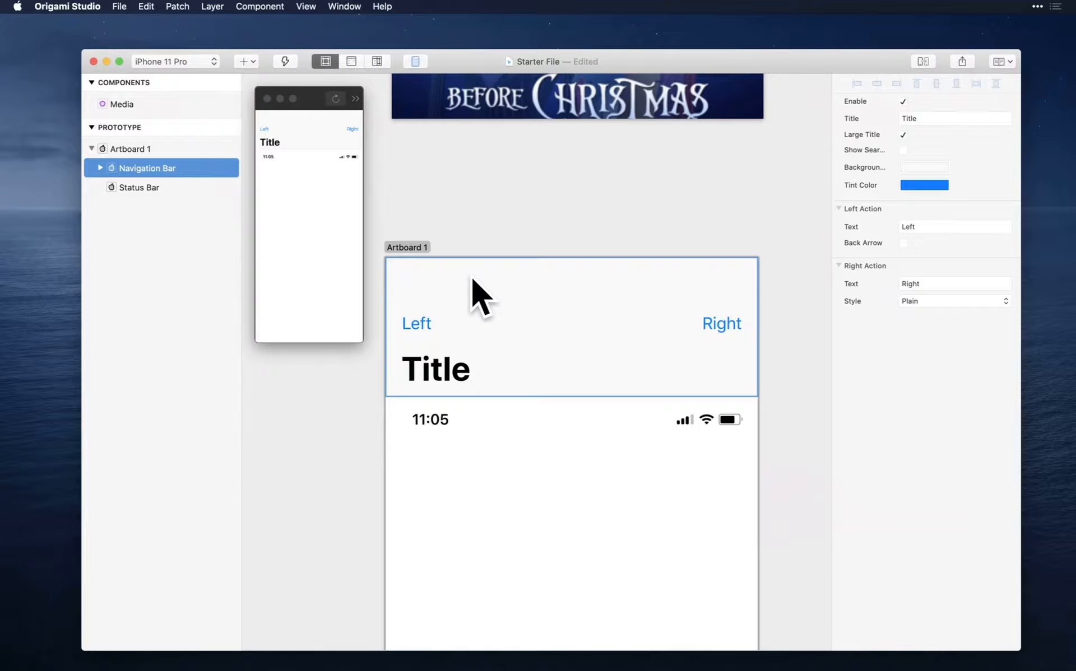
- Find the iOS Tab Bar by searching the layer library for "tab" and place it in the prototype
left_click(252, 63)
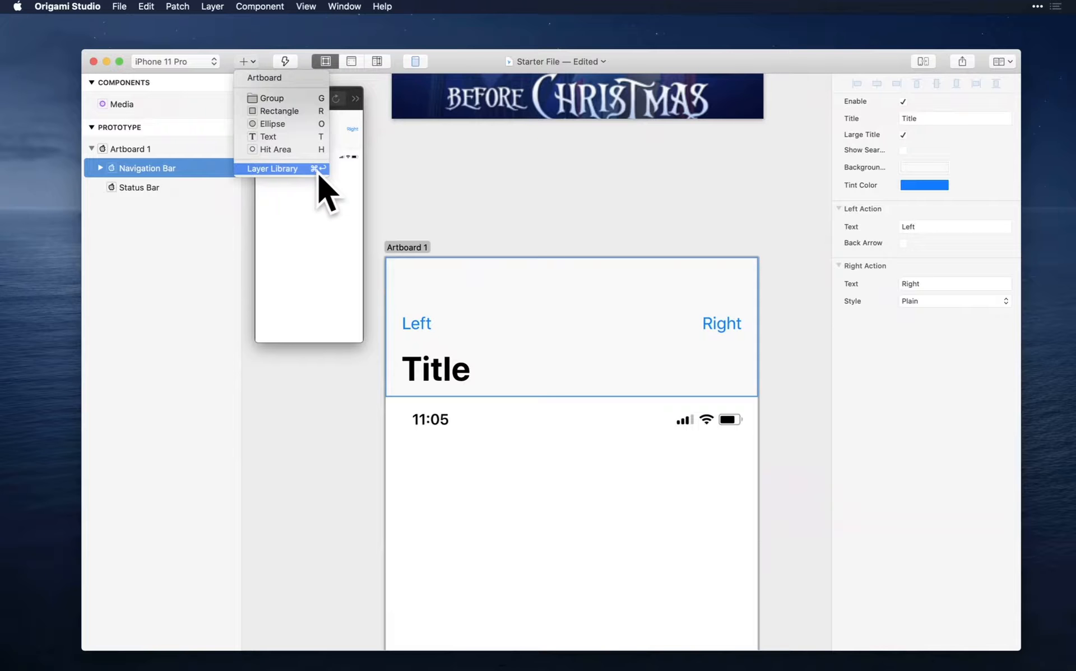
left_click(433, 232)
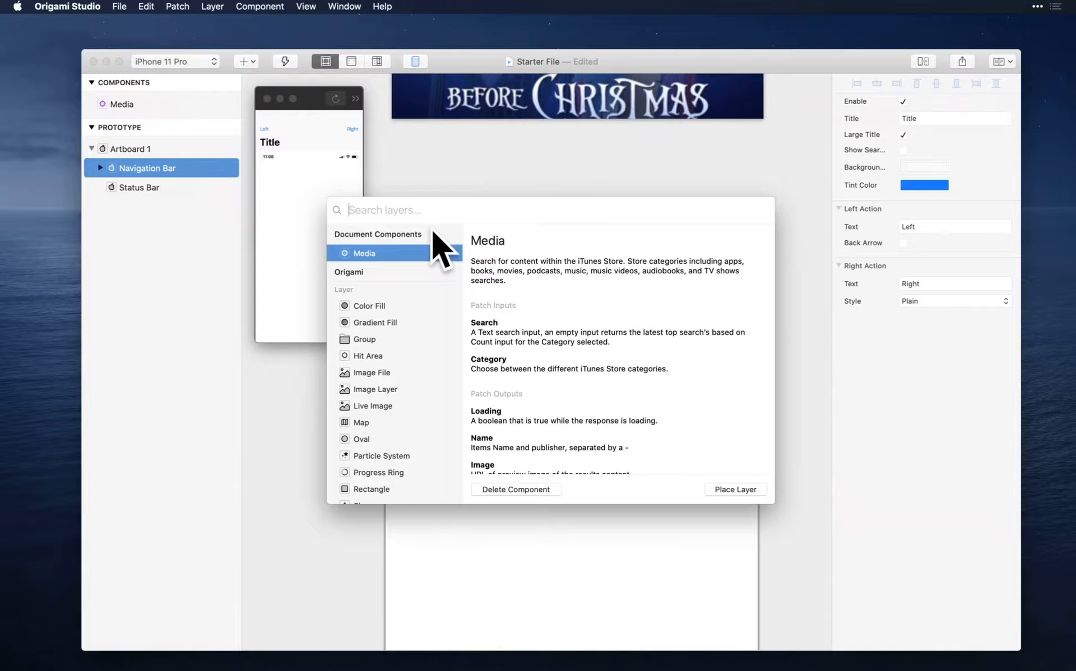
type("tab")
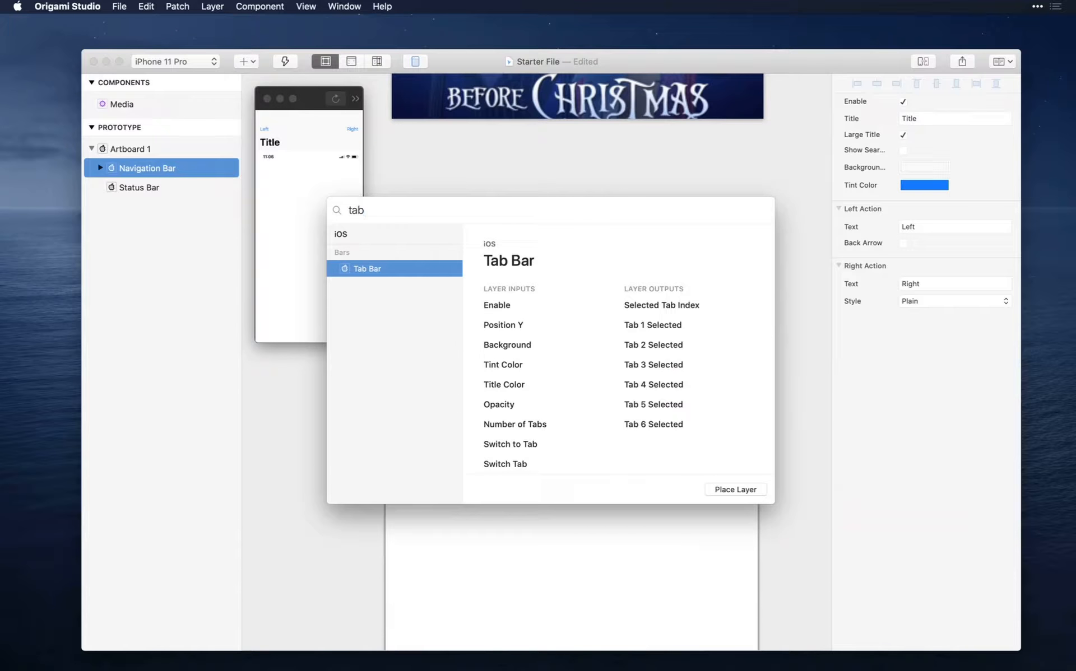
double_click(390, 271)
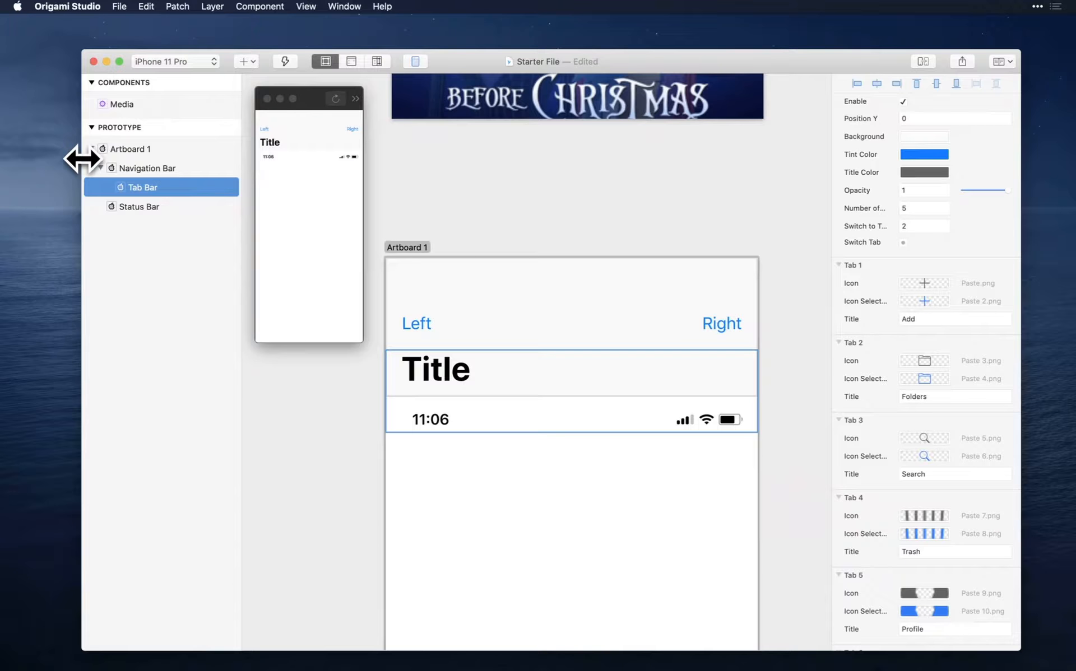
- Move the Status Bar and Tab Bar layers out of Artboard 1 to the top level, above the artboard
key("alt")
left_click(141, 203)
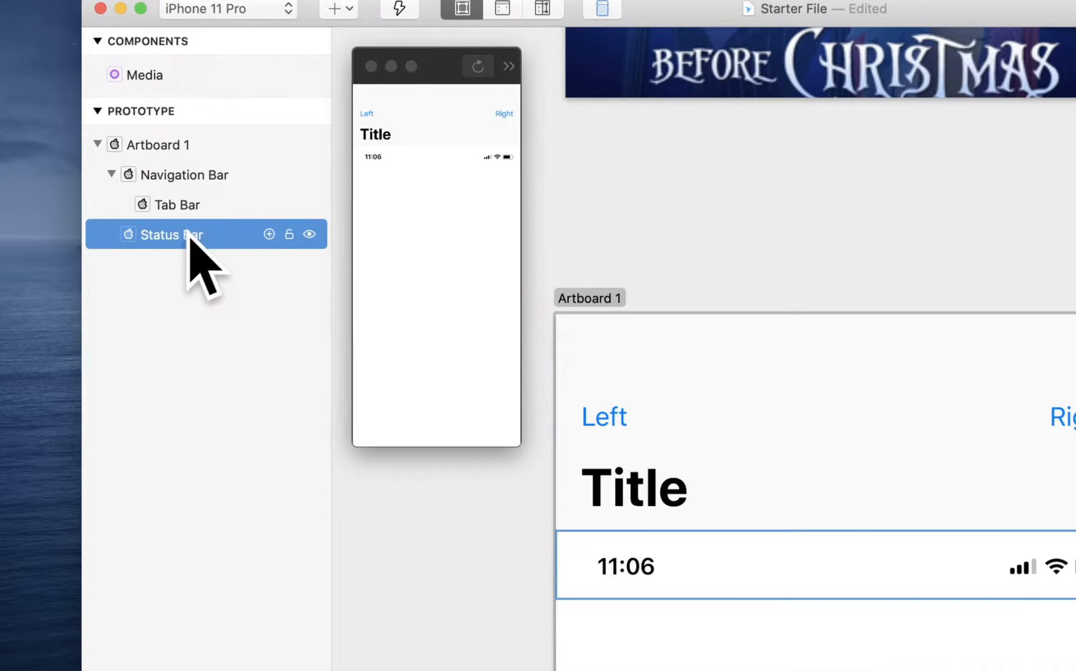
left_click_drag(189, 233, 164, 143)
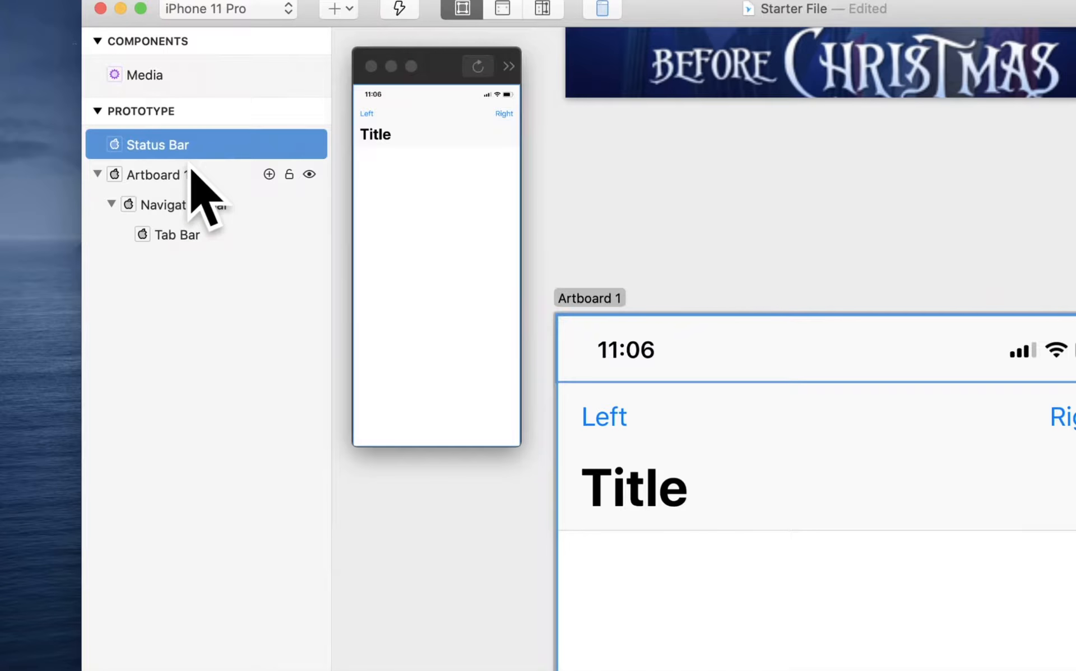
left_click(178, 235)
left_click(172, 157)
left_click_drag(185, 237, 177, 160)
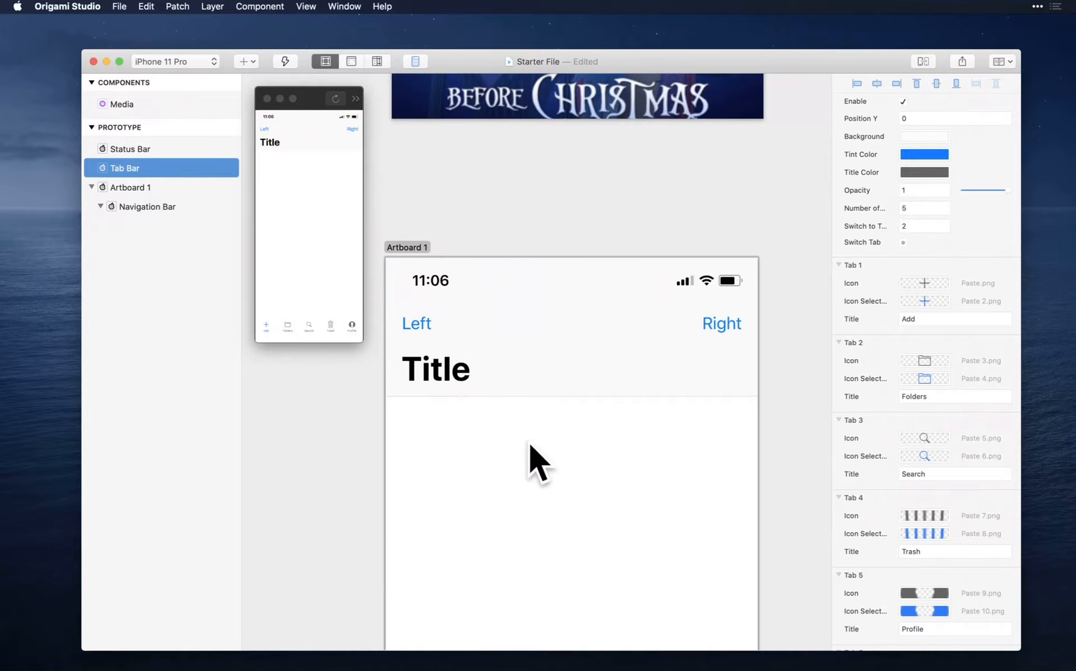
- Add a Group layer to Artboard 1 by searching for "group", and reorder the Navigation Bar above it
left_click(538, 476)
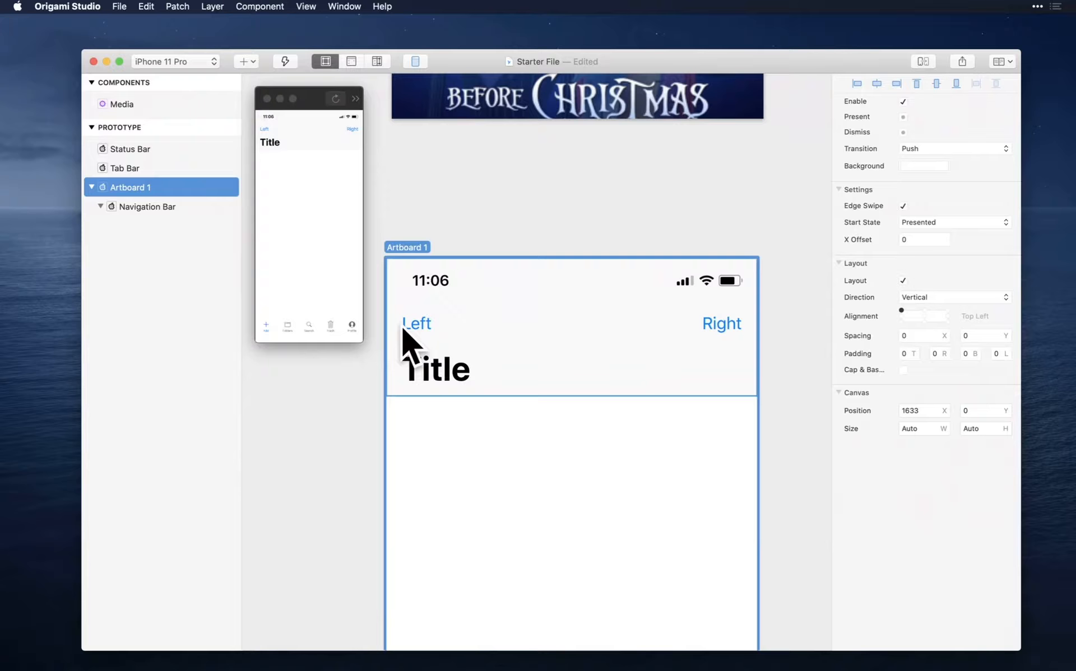
key("super+Return")
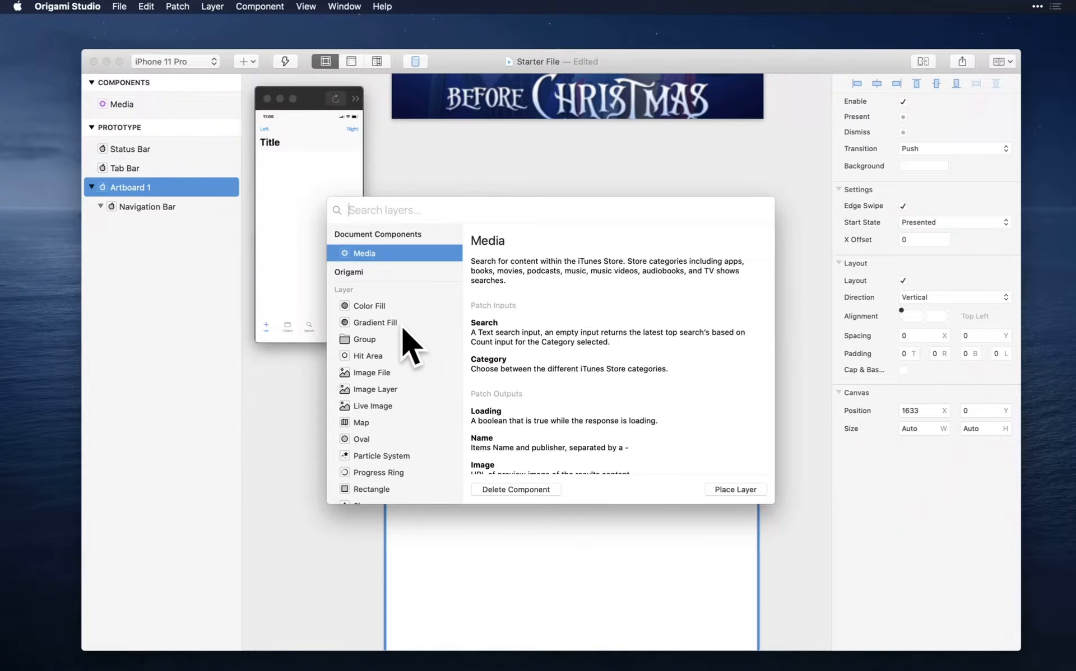
type("group")
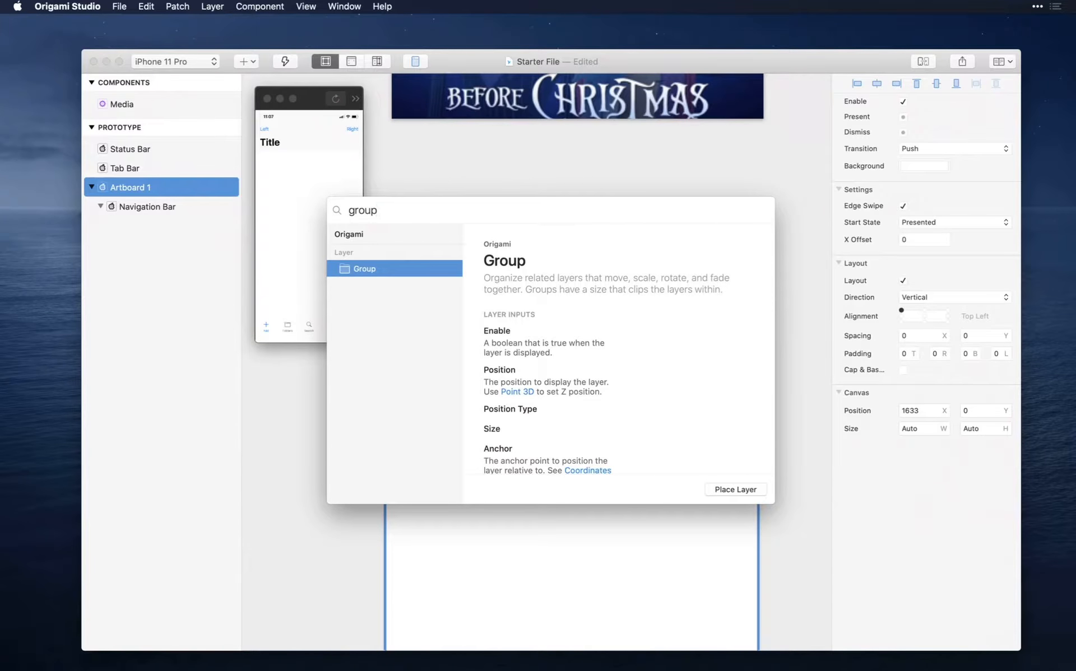
key("Return")
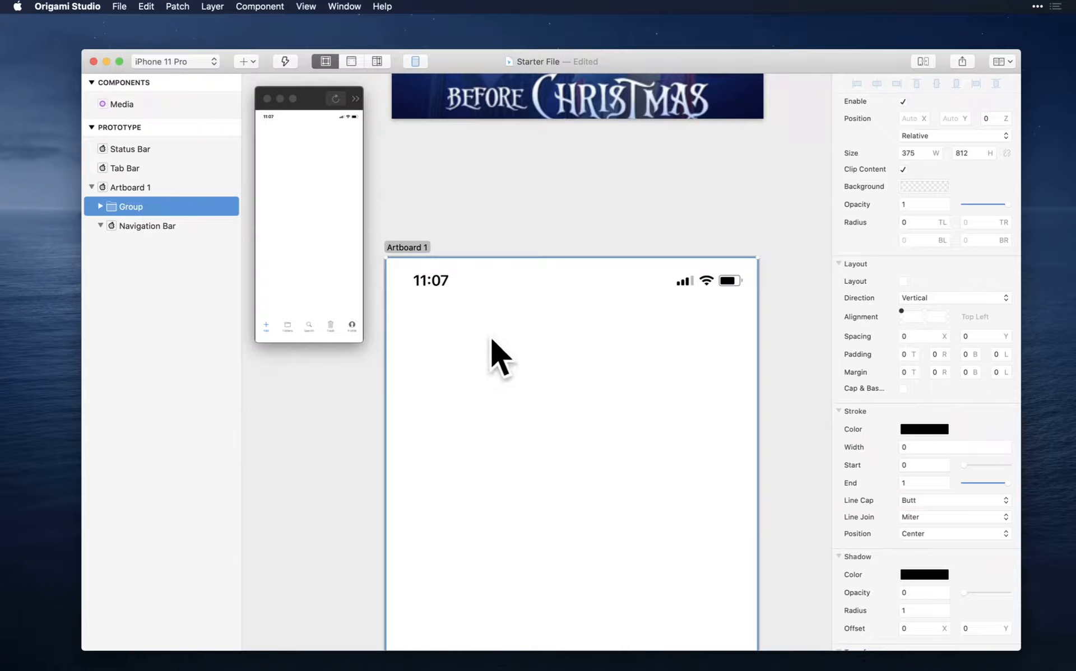
left_click(143, 229)
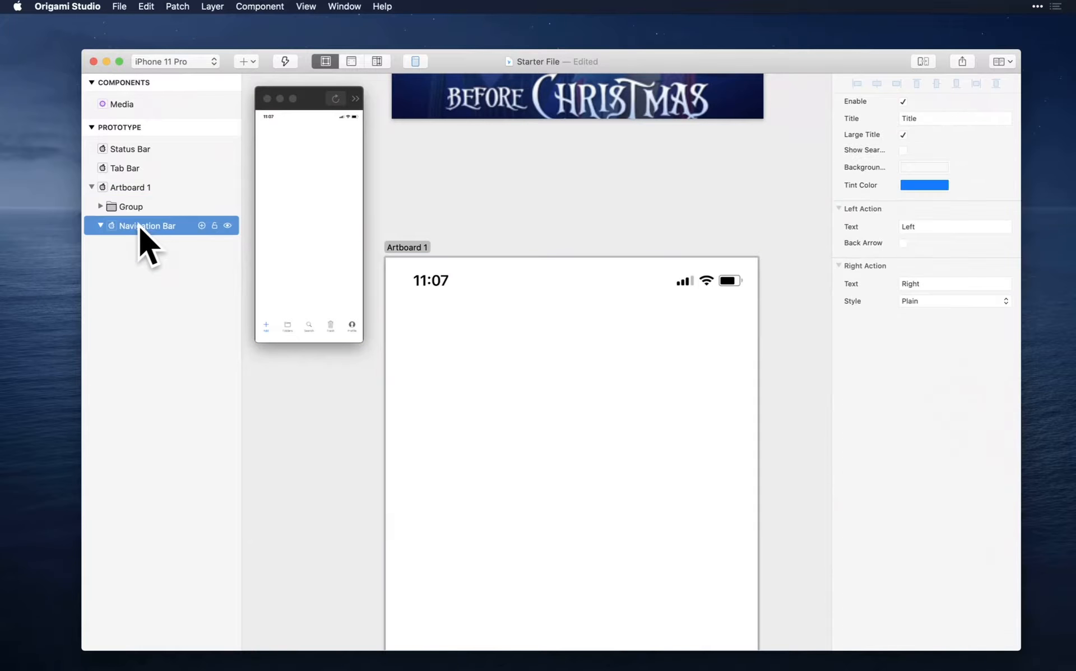
left_click_drag(137, 225, 136, 198)
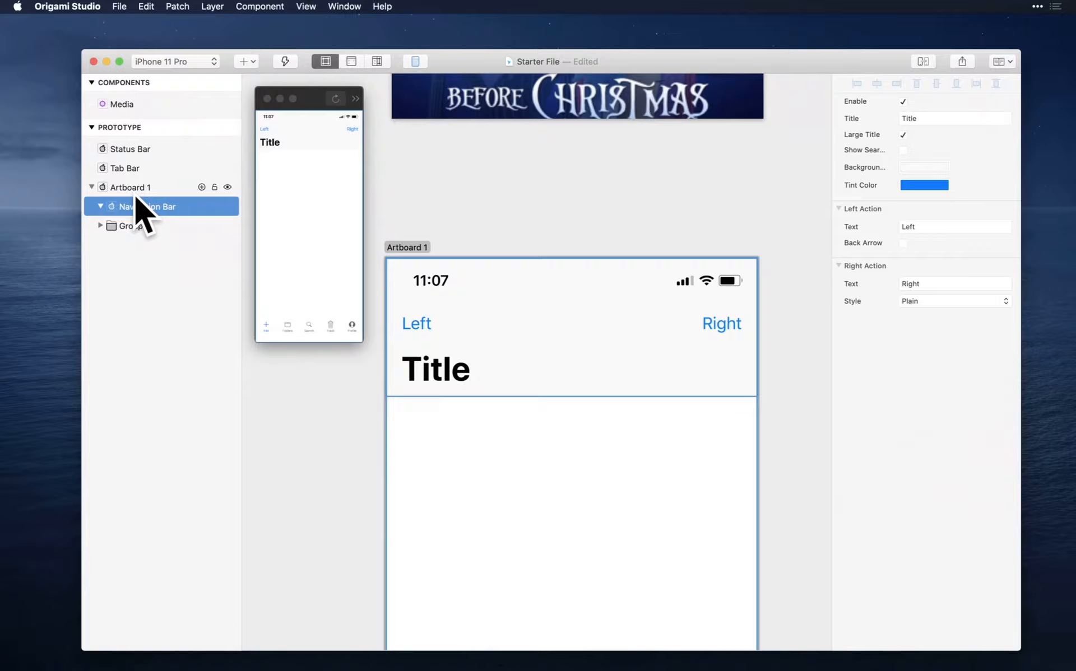
- Resize the Group to the artboard's bottom corner so that its width and height are set to Grow
scroll(519, 355, "down", 5)
scroll(518, 361, "down", 3)
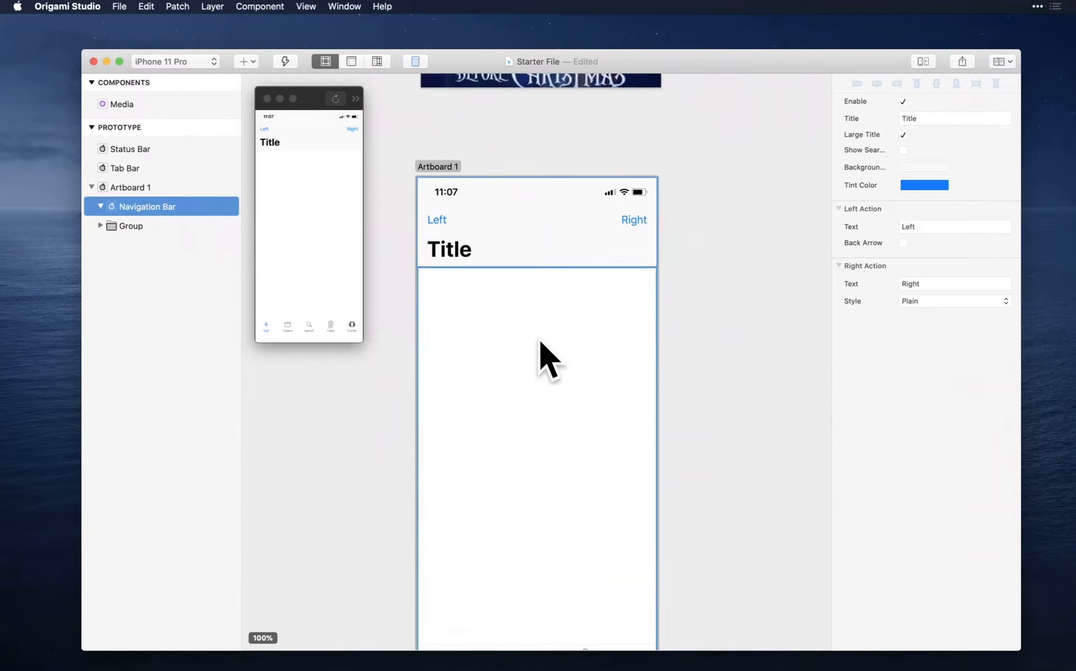
left_click(552, 378)
scroll(555, 381, "down", 3)
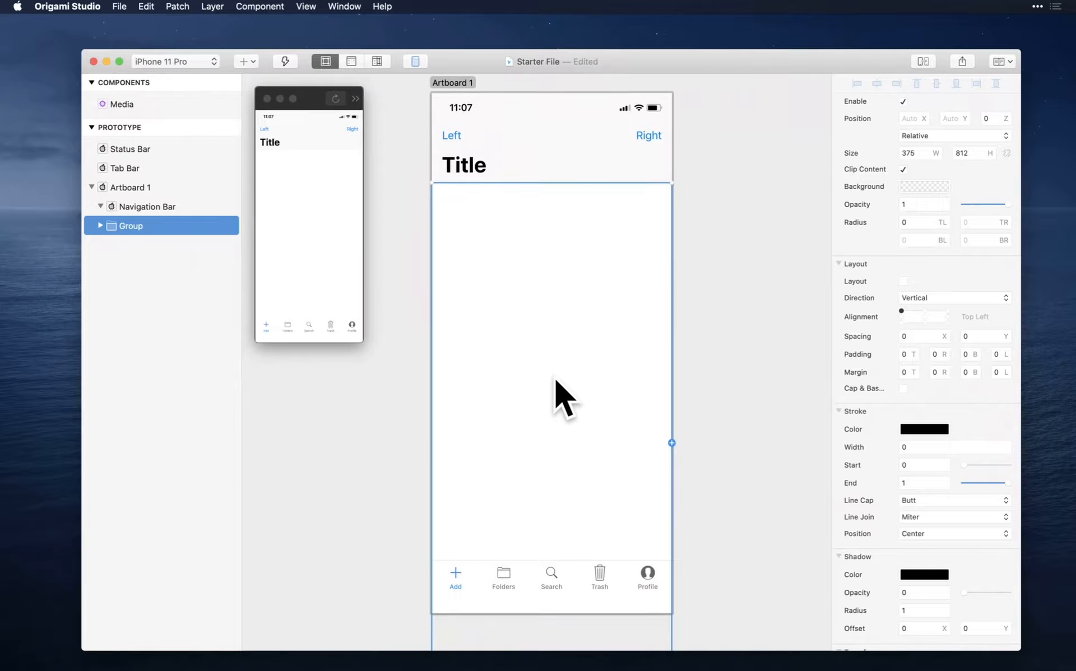
scroll(555, 387, "down", 3)
scroll(555, 390, "right", 1)
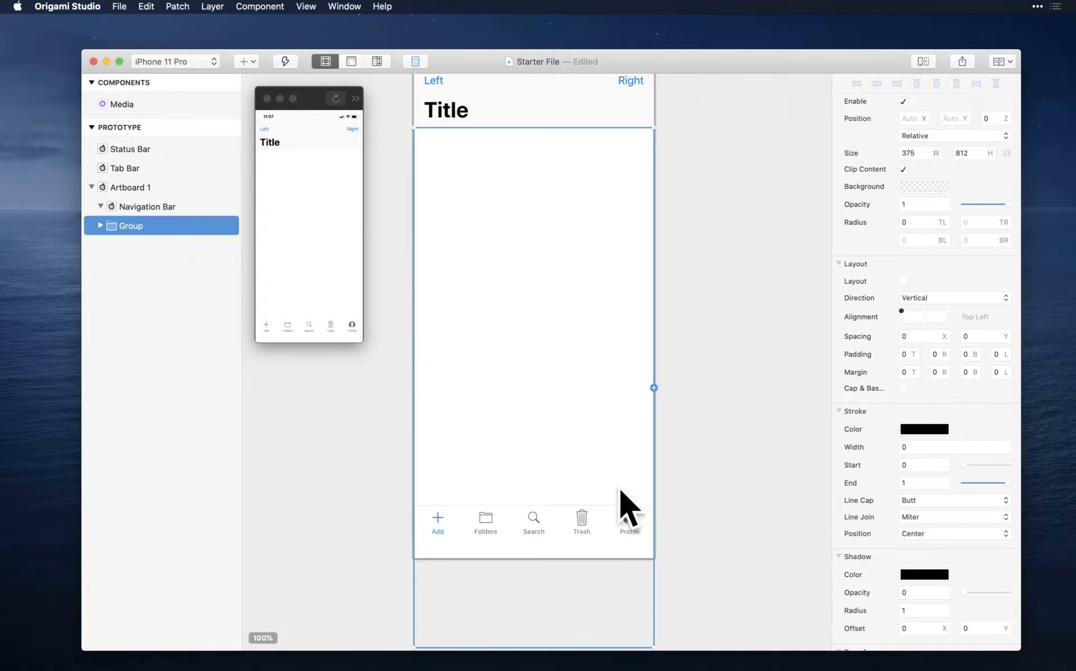
scroll(625, 501, "down", 2)
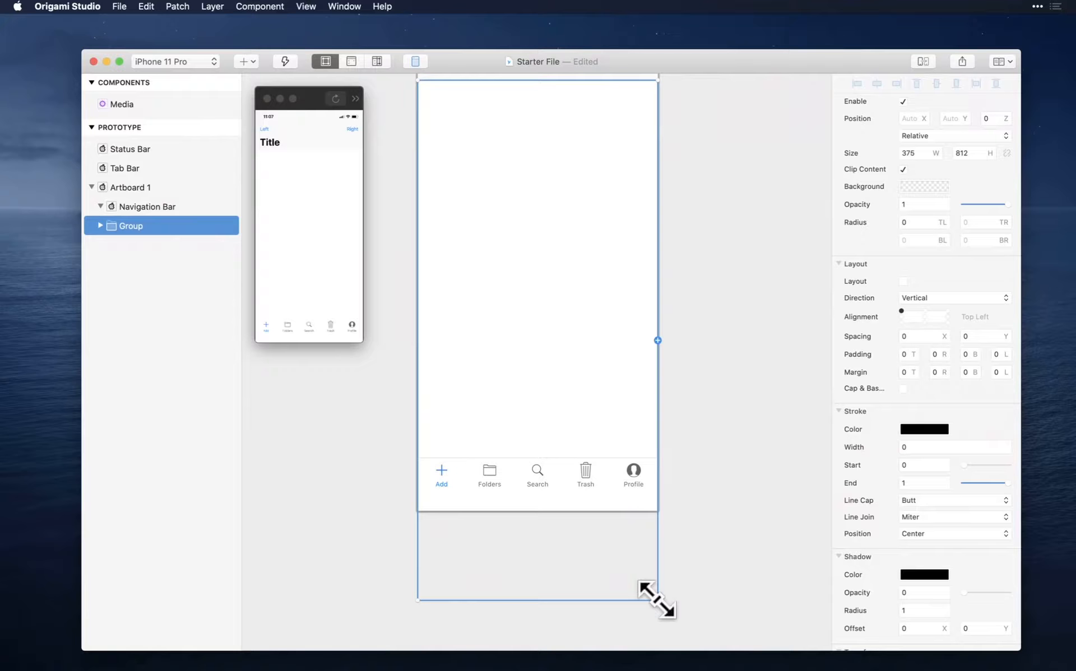
left_click_drag(656, 600, 660, 516)
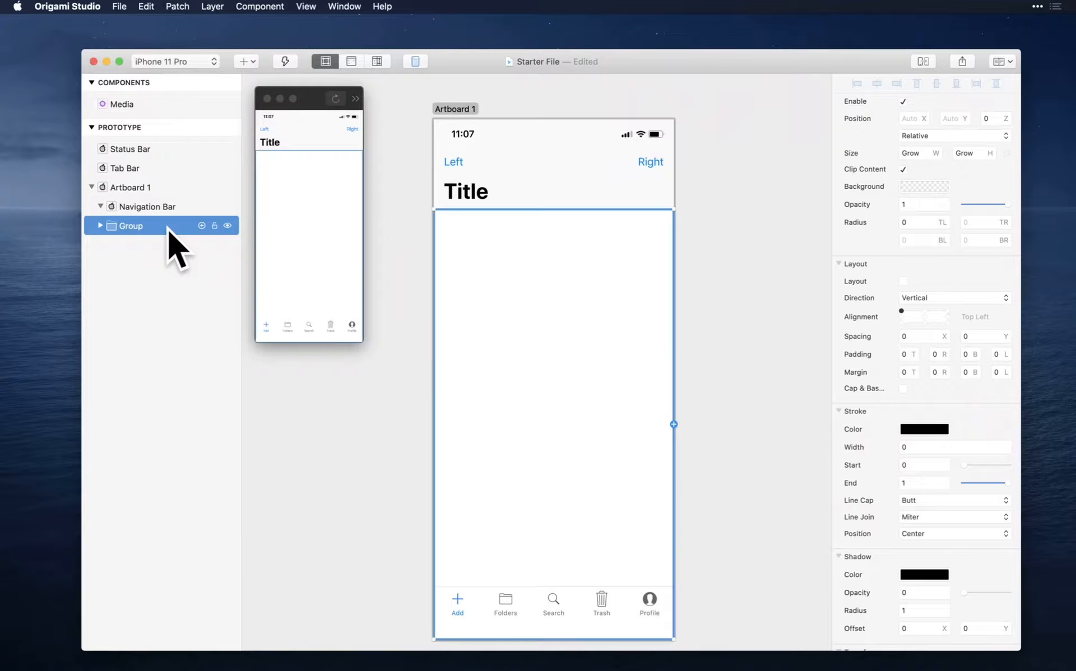
- Insert the Media component inside the Group and review its Search and Category settings, keeping the category All
key("shift+super+Return")
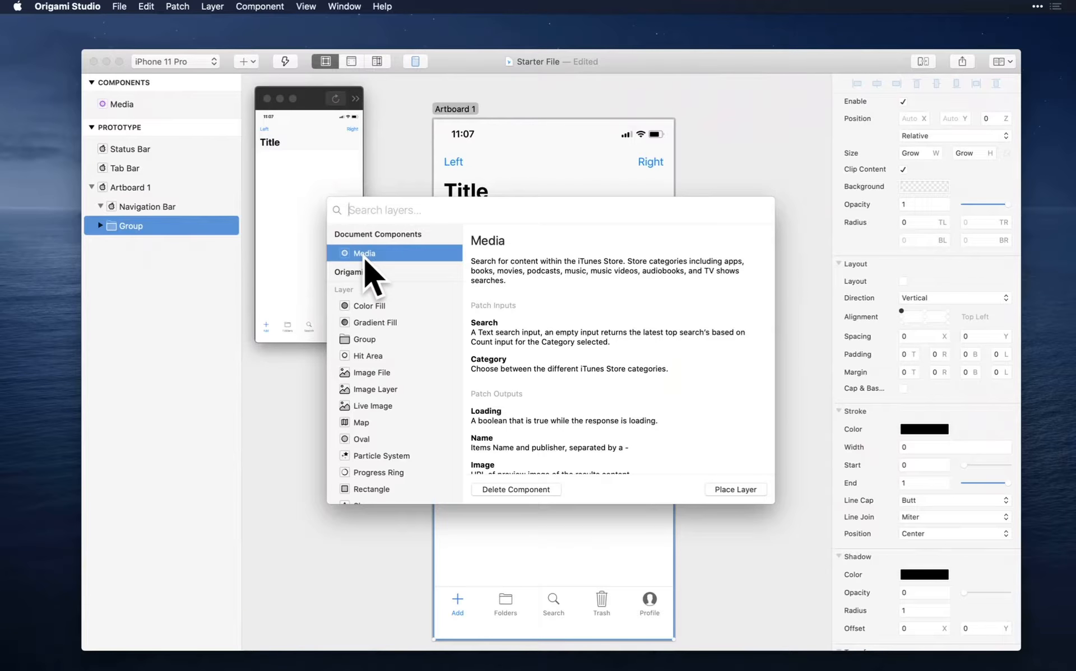
key("Return")
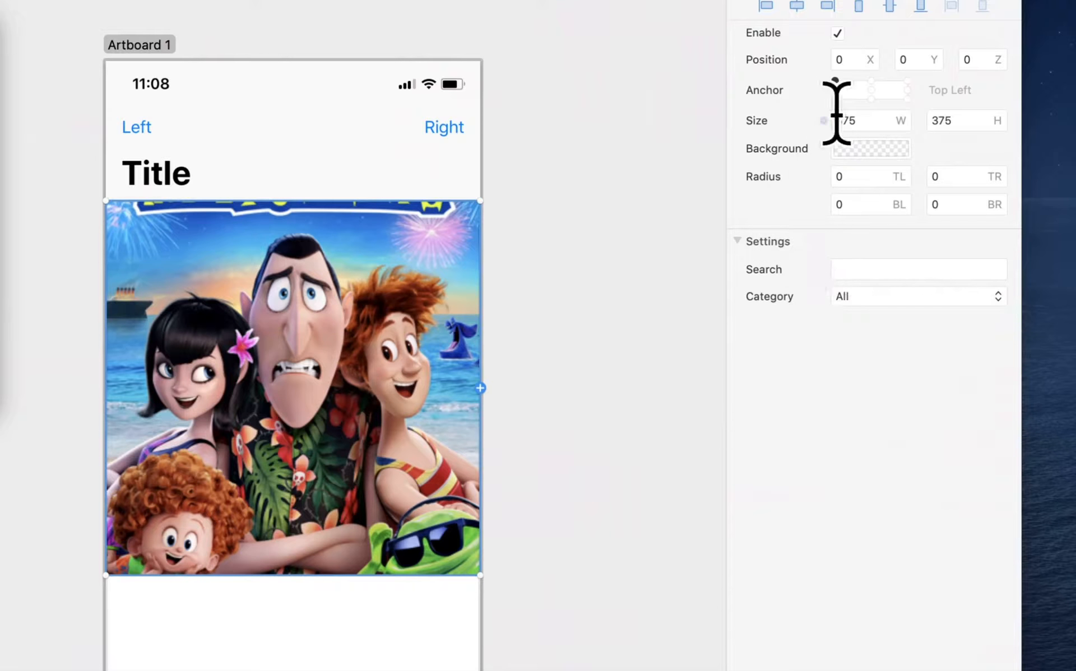
left_click(848, 270)
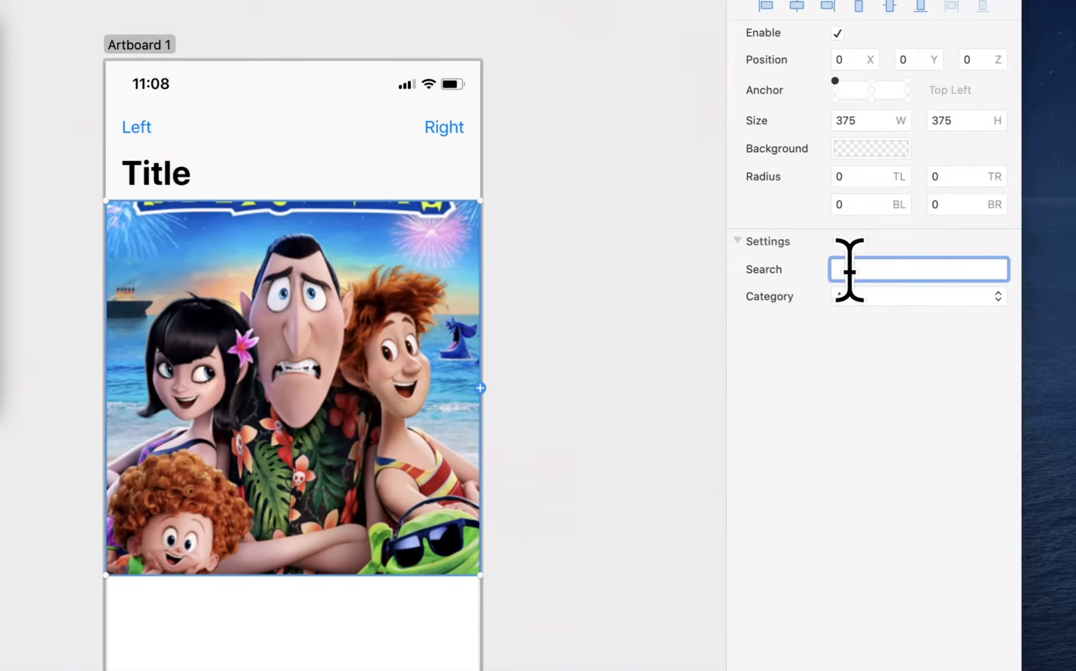
left_click(862, 299)
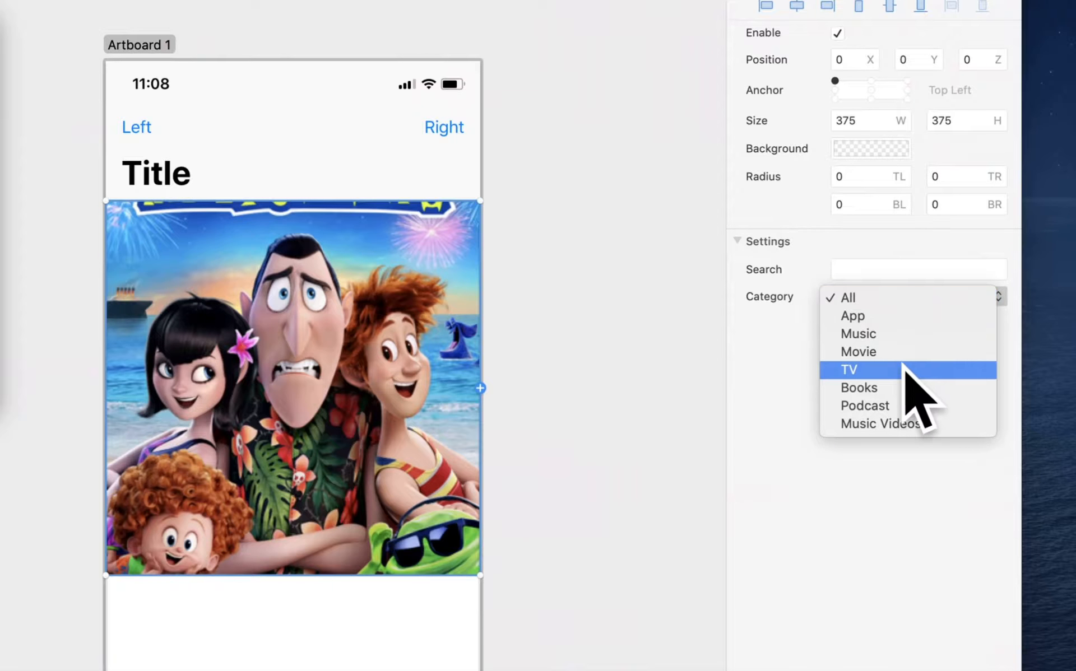
left_click(921, 303)
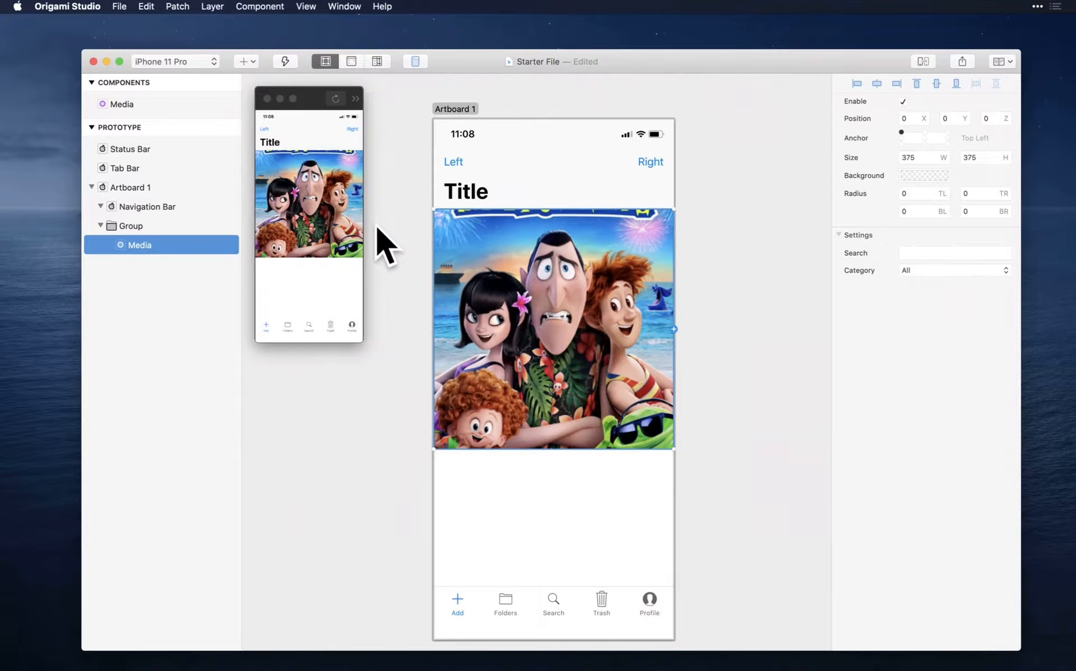
- Duplicate the Media layer inside the Group until it holds six copies
key("alt")
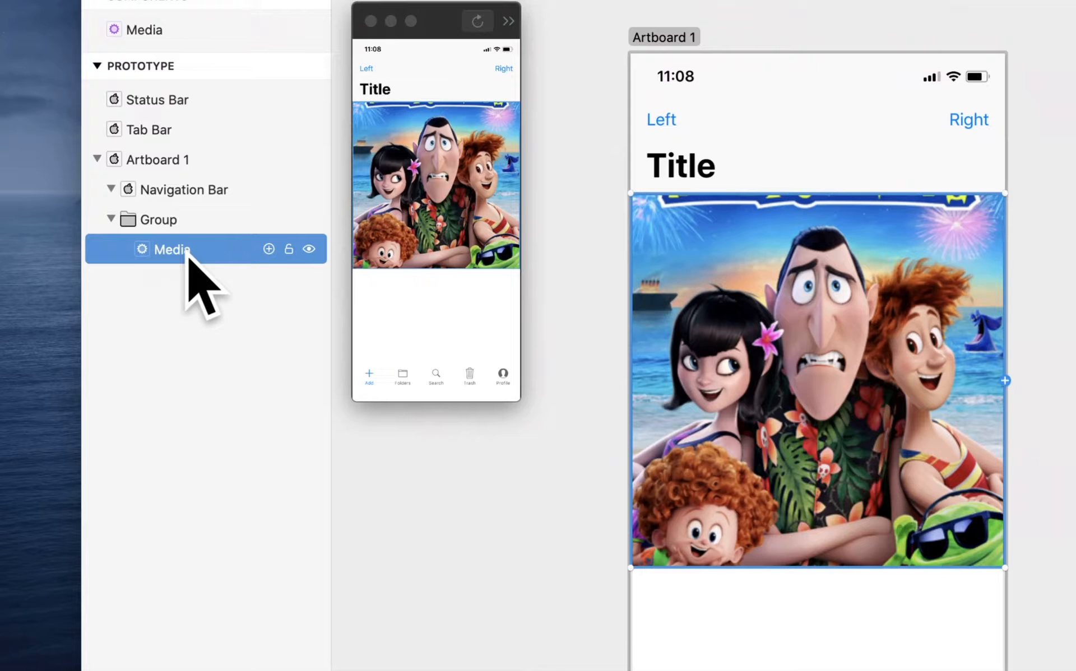
key("super+d")
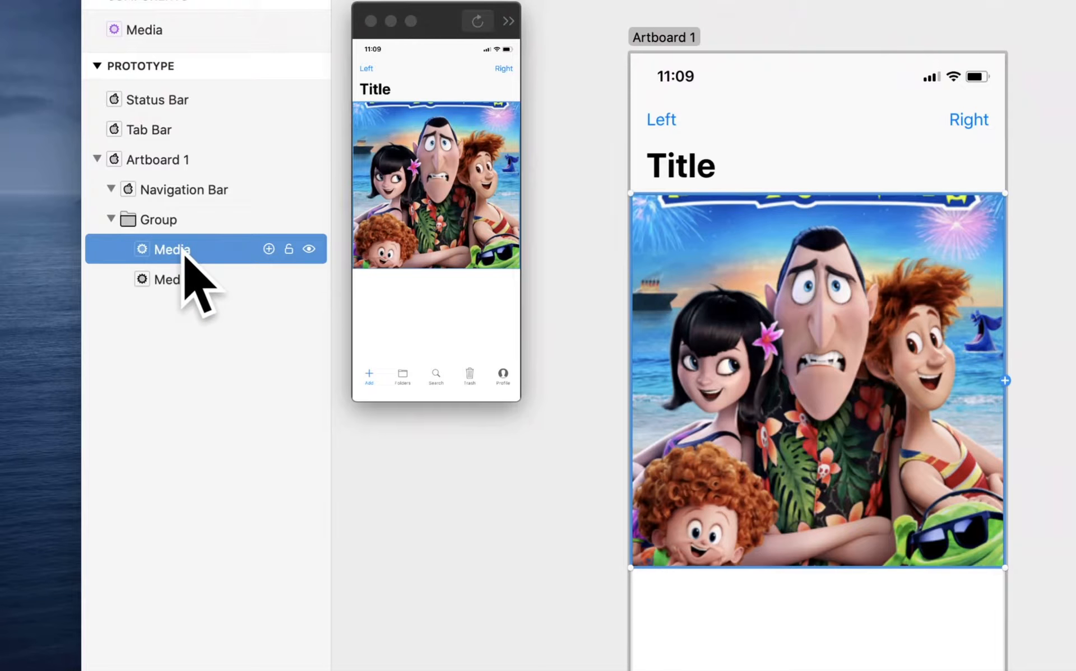
left_click_drag(184, 253, 185, 274)
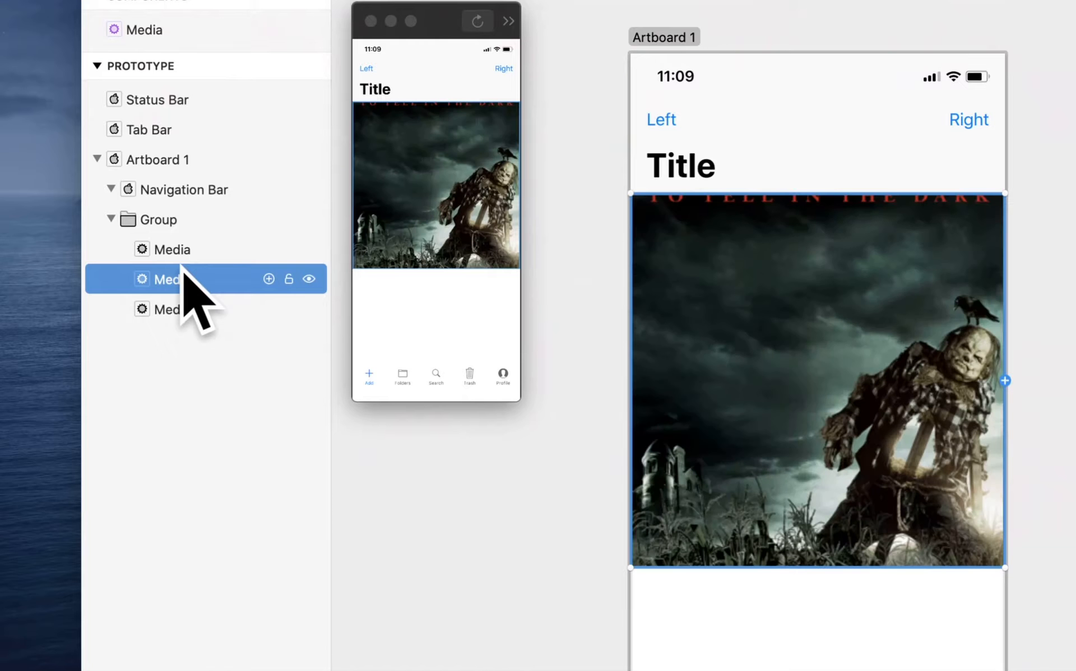
left_click(196, 253)
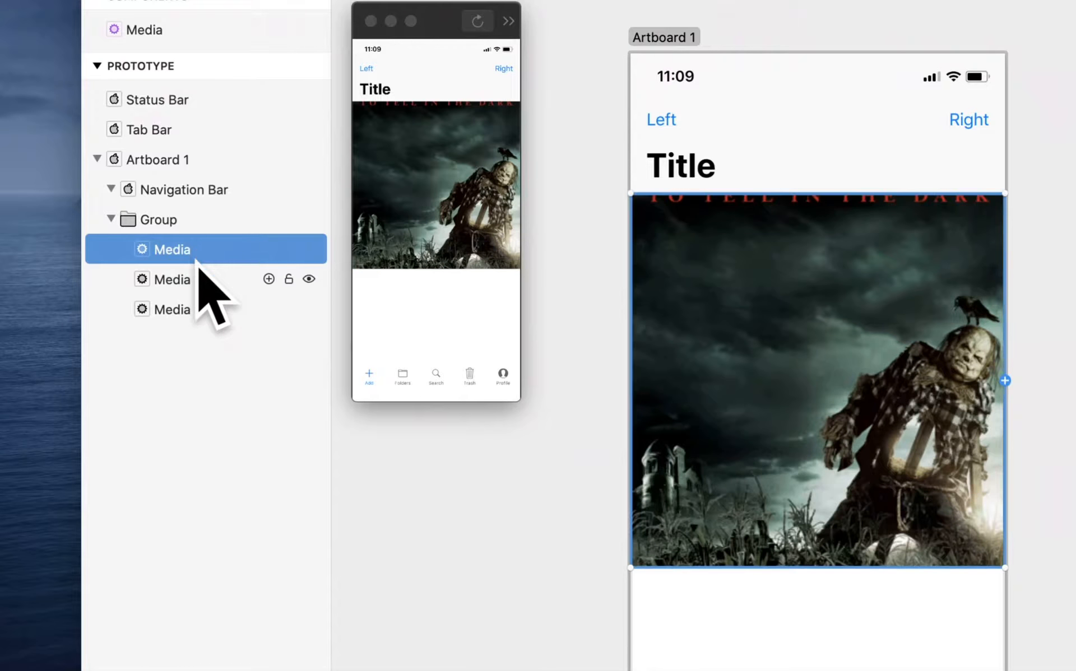
left_click(196, 299, "shift")
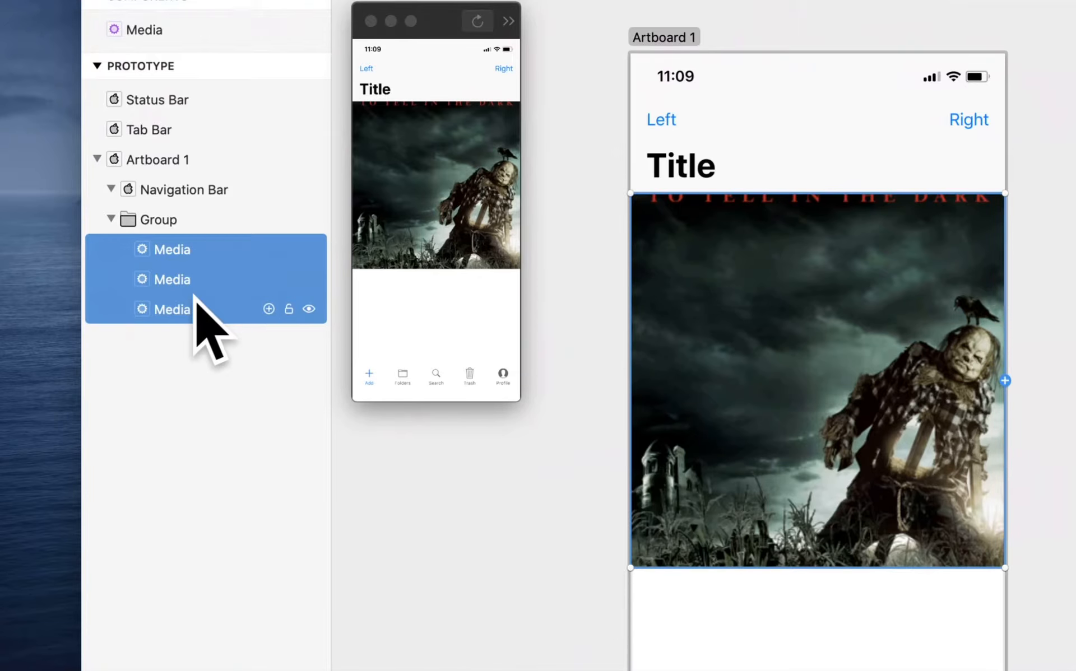
key("super+d")
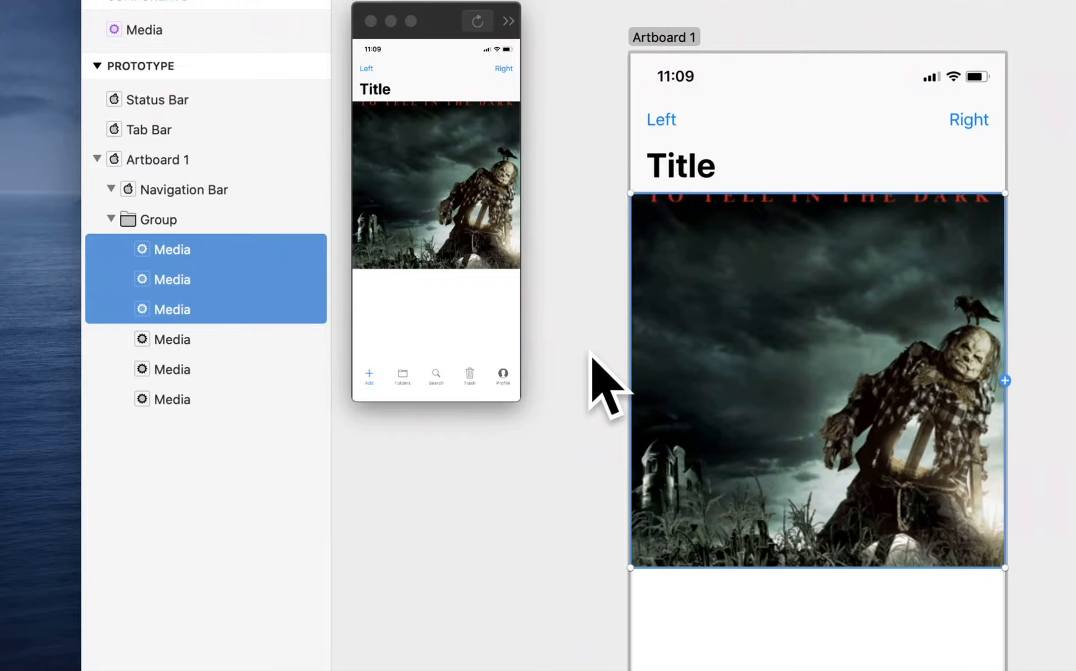
- Select the Group holding the Media layers and enable Layout for it
scroll(589, 353, "down", 4)
scroll(590, 353, "right", 2)
scroll(589, 353, "down", 1)
key("super+shift+d")
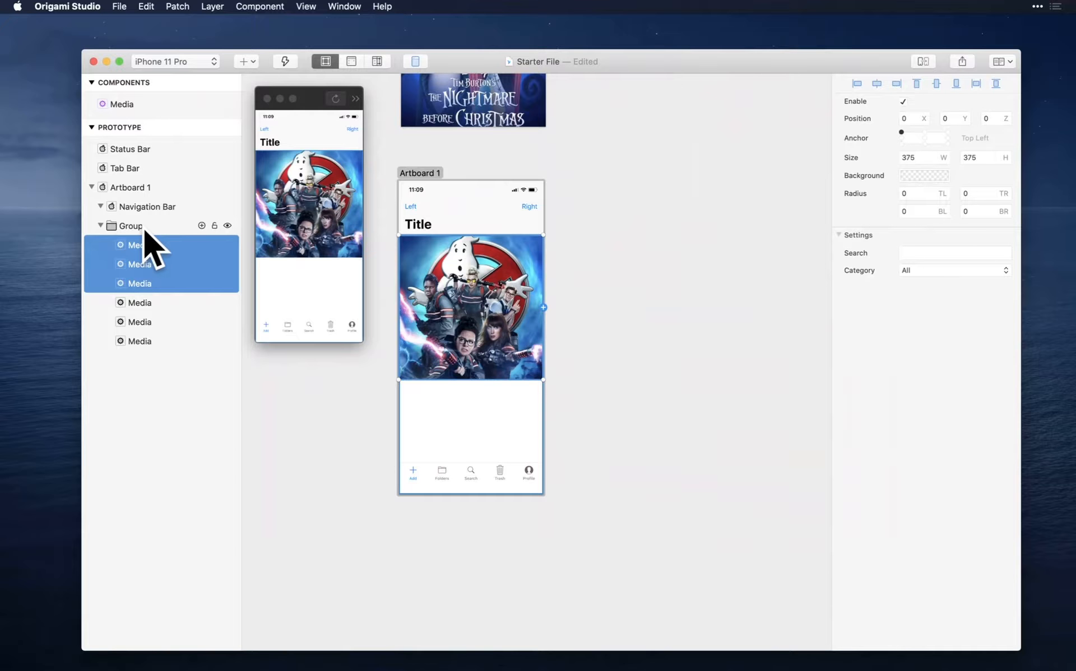
left_click(134, 226)
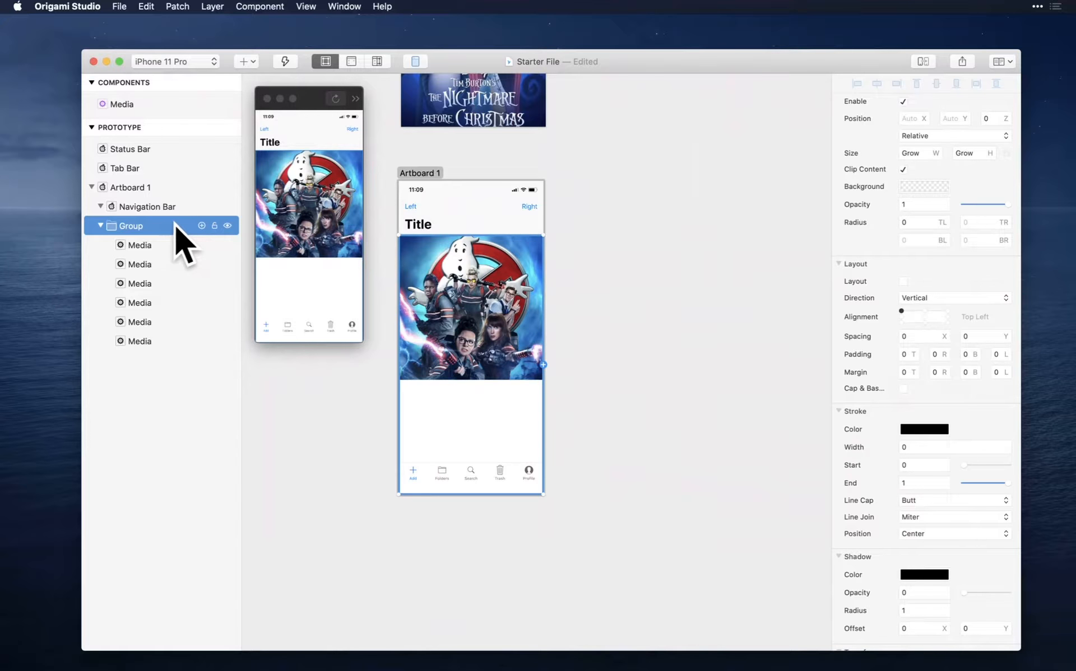
left_click(1023, 260)
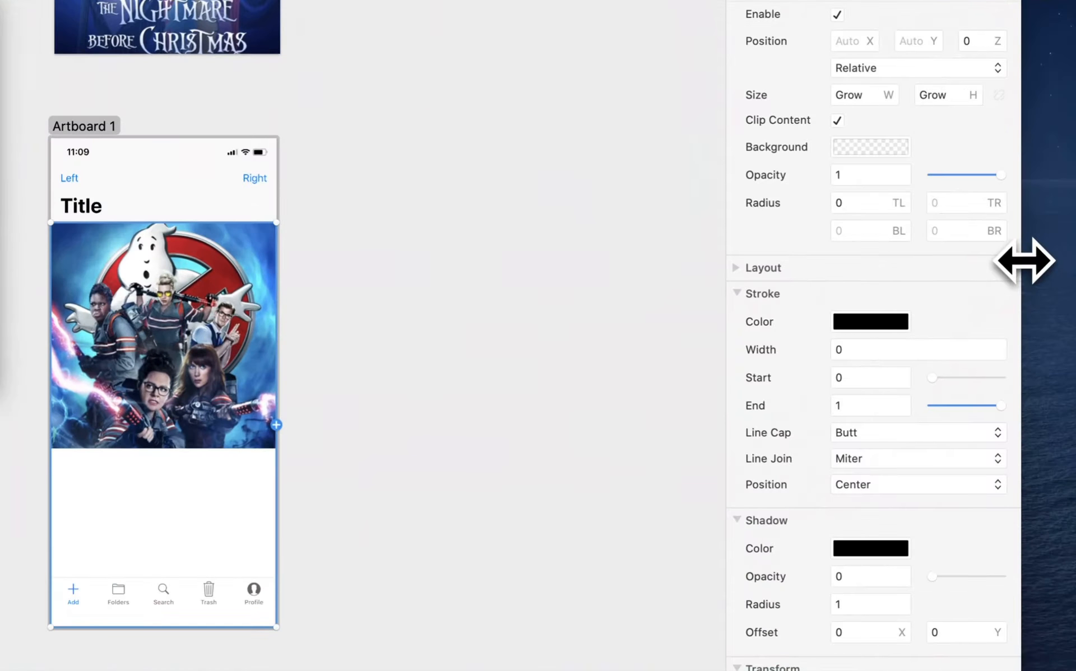
left_click(839, 264)
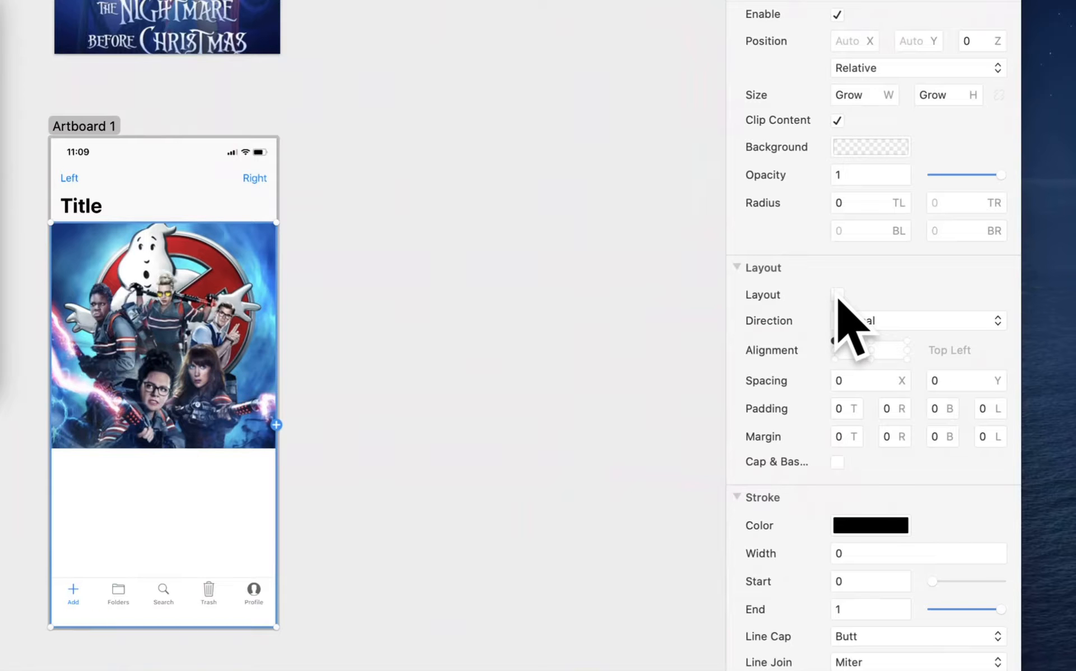
left_click(838, 295)
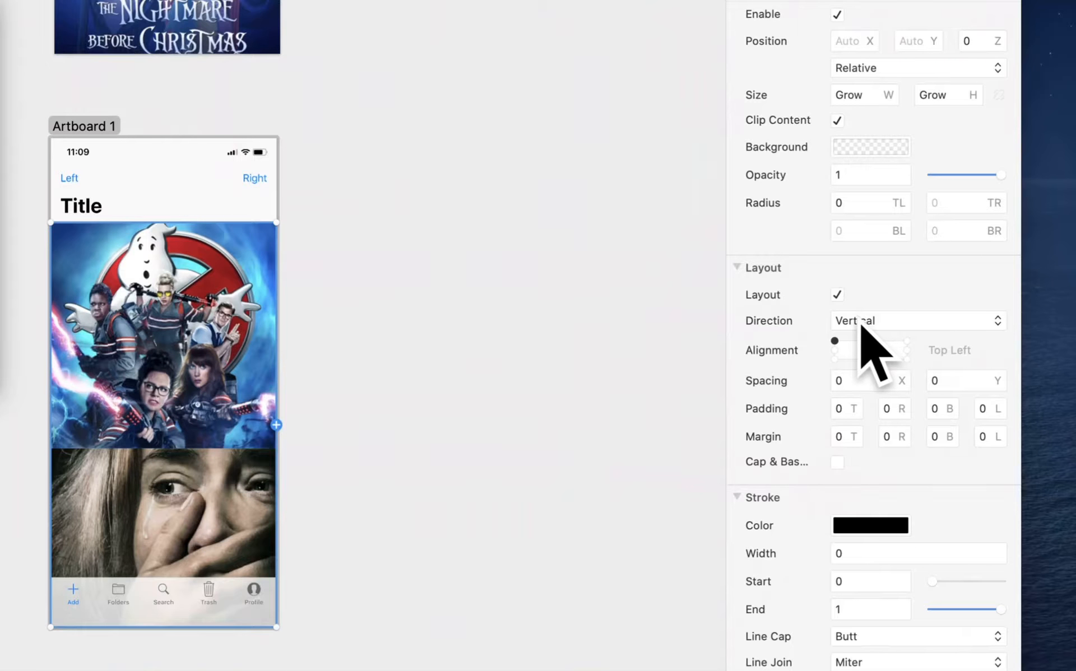
- Set the Group's layout direction to Grid and its alignment to Top Center
left_click(890, 326)
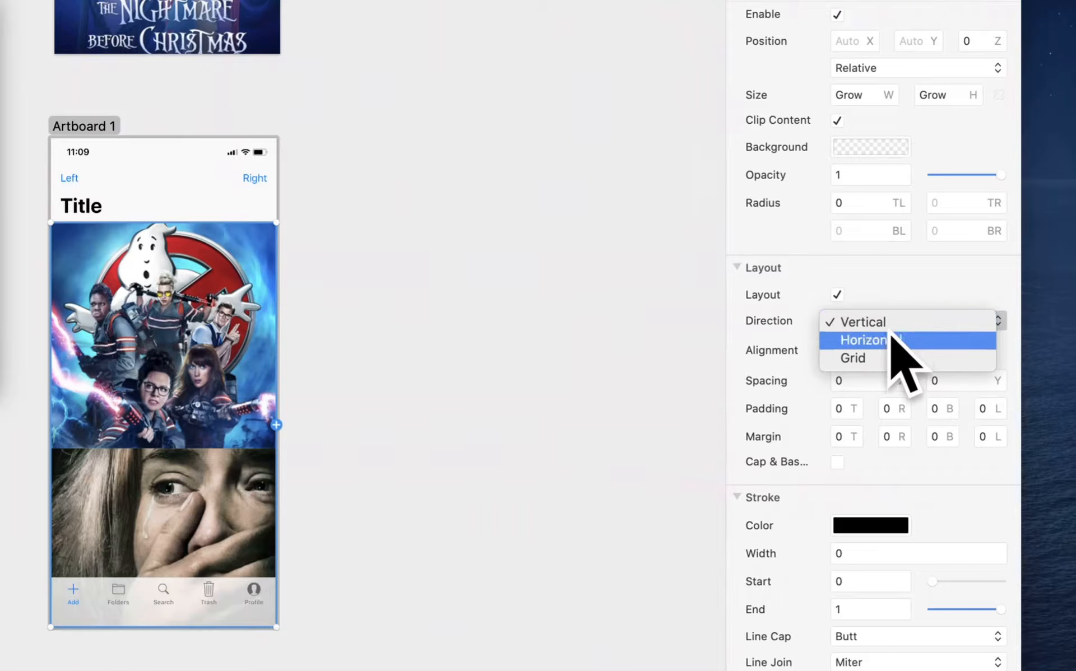
left_click(902, 360)
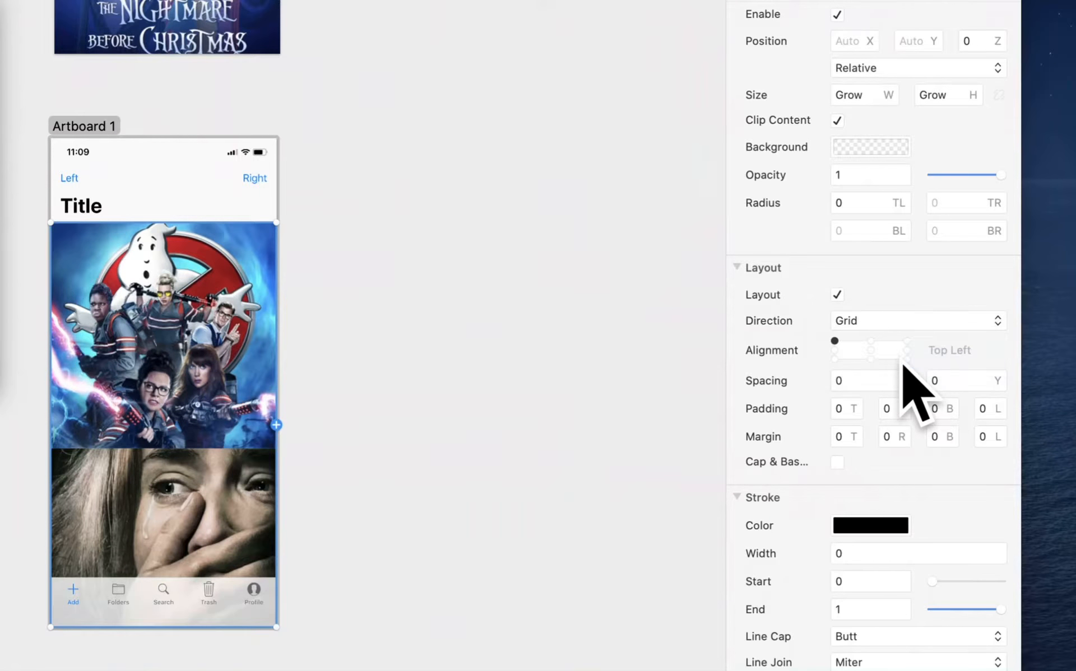
left_click(870, 340)
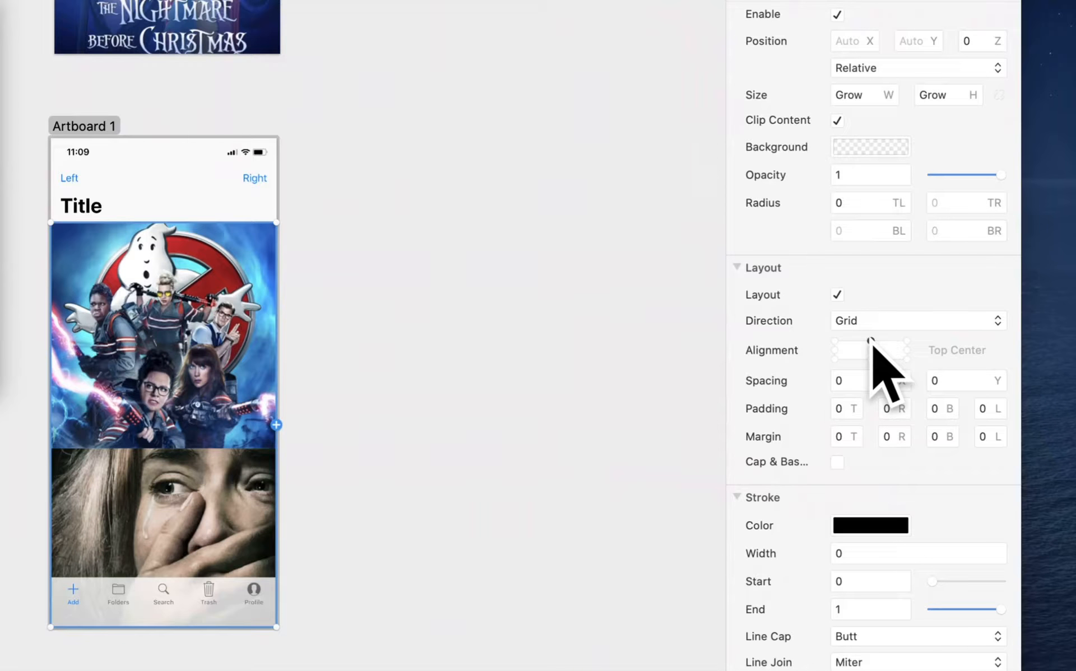
- Set the Group's layout spacing to 10 in both X and Y
left_click(852, 380)
type("10")
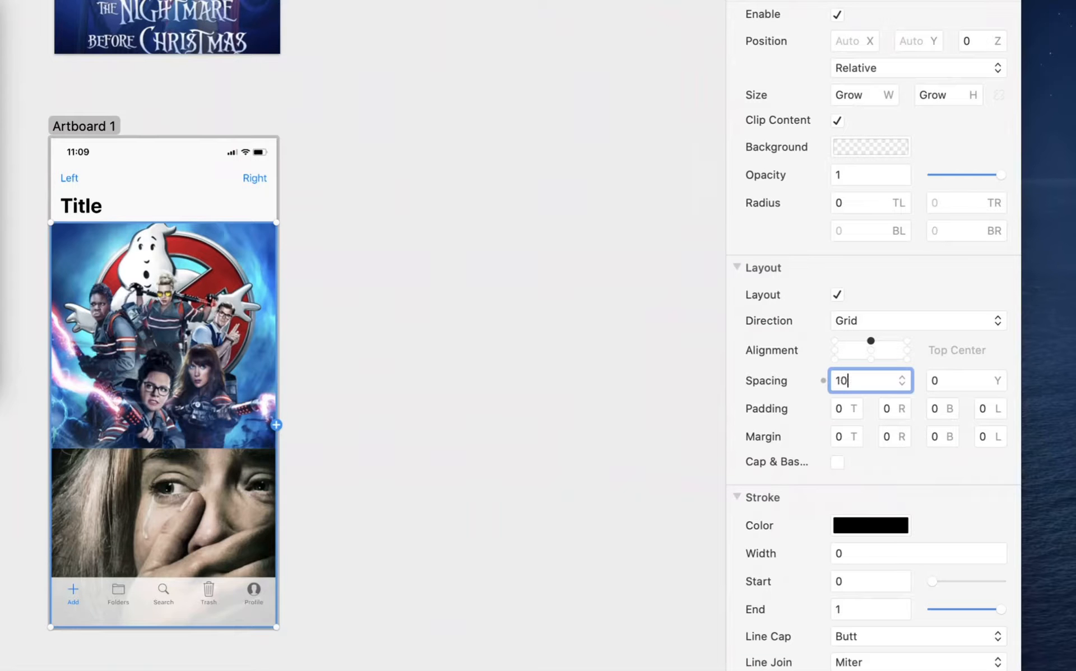
key("Tab")
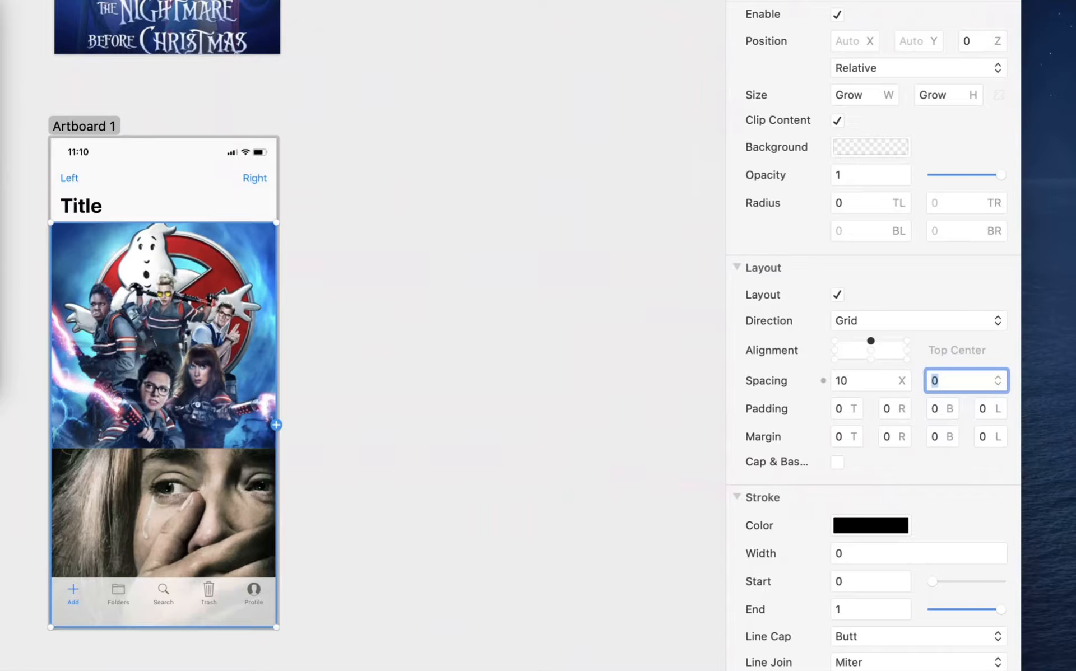
type("10")
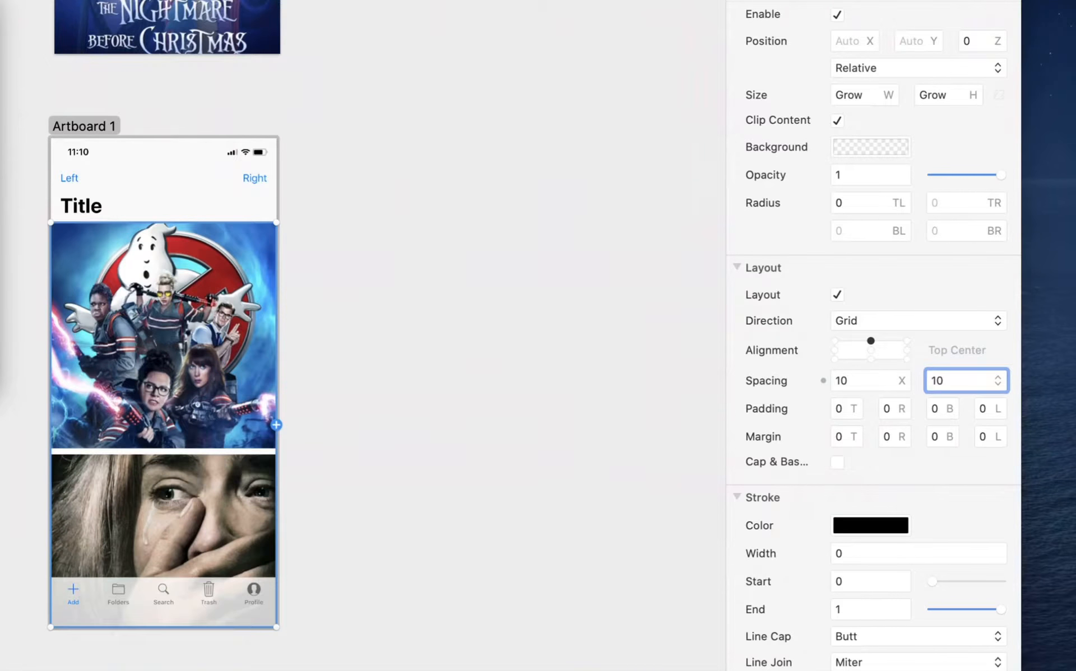
key("Return")
- Set the Group's top margin to 10 so the grid sits slightly below the Navigation Bar
left_click(843, 408)
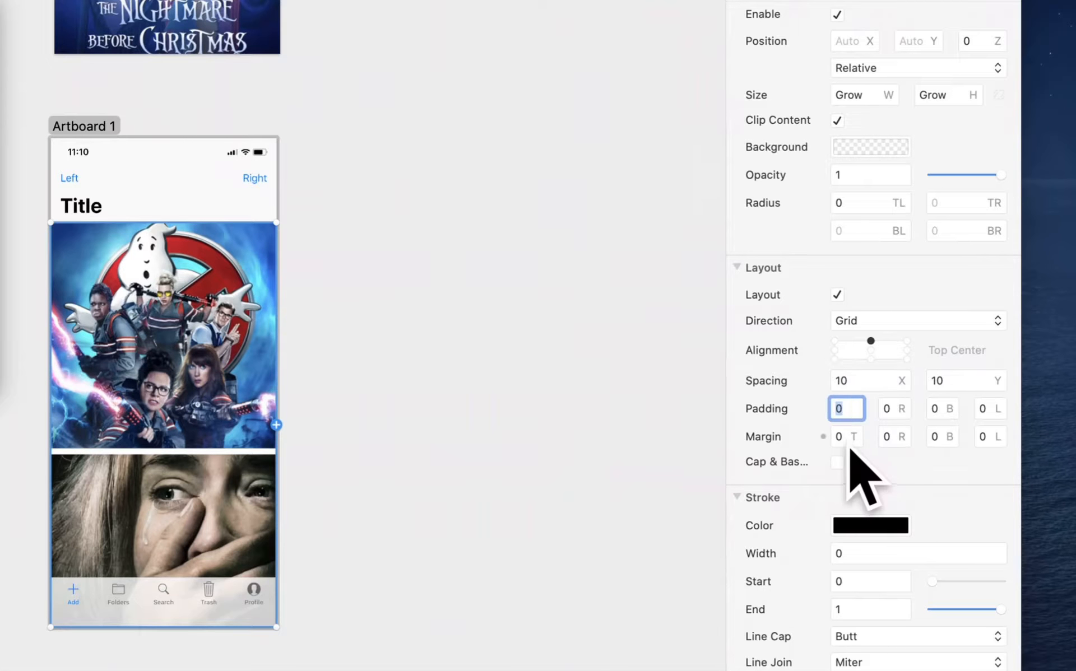
left_click(843, 438)
type("10")
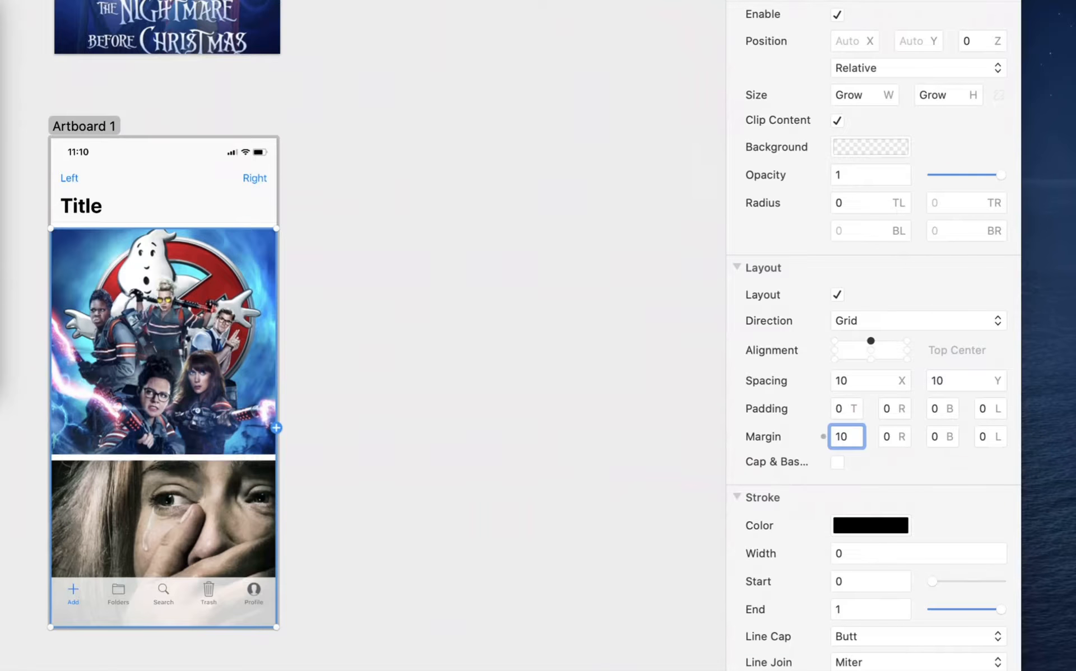
key("Return")
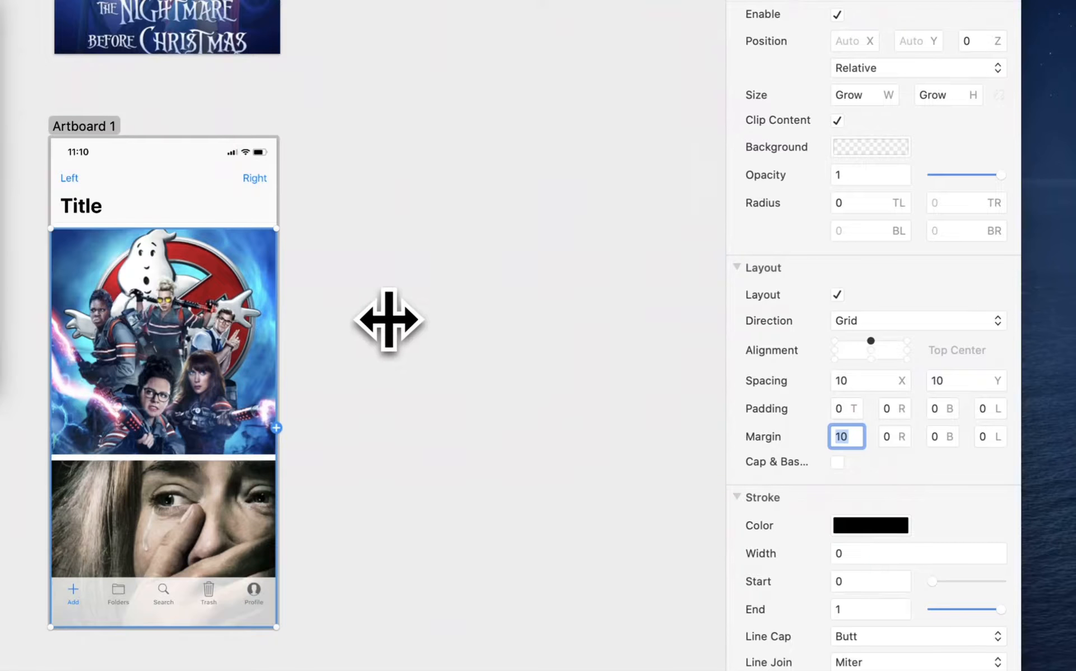
- Select all six Media layers in the Group and shrink them to 171 wide and 251 high
scroll(389, 318, "left", 5)
scroll(389, 314, "up", 4)
scroll(391, 320, "right", 2)
scroll(390, 319, "down", 1)
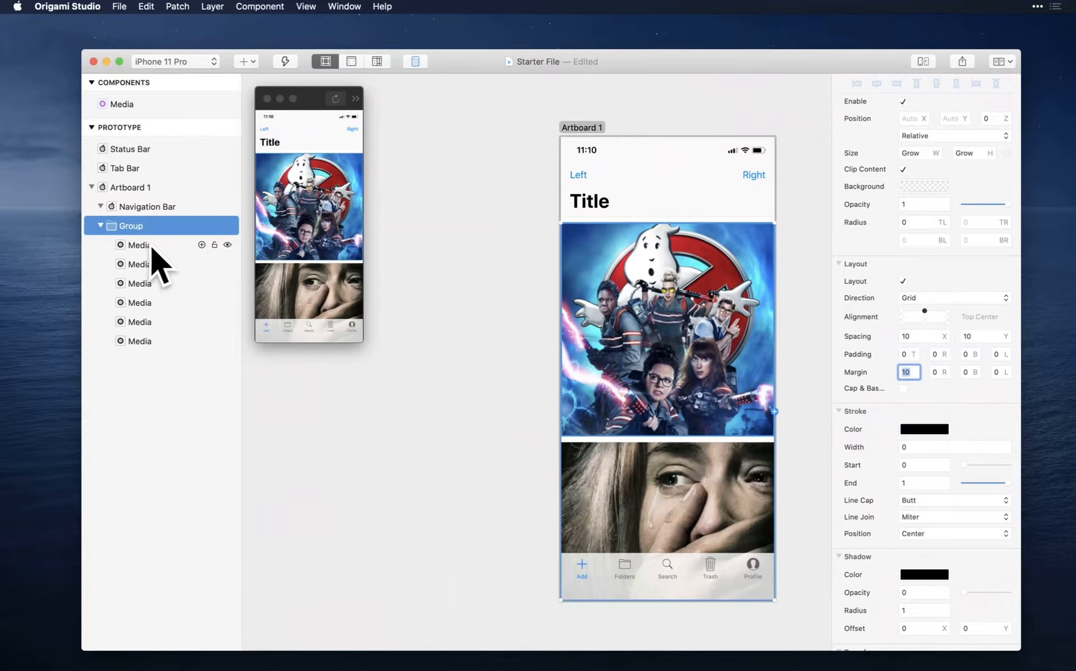
left_click(151, 248)
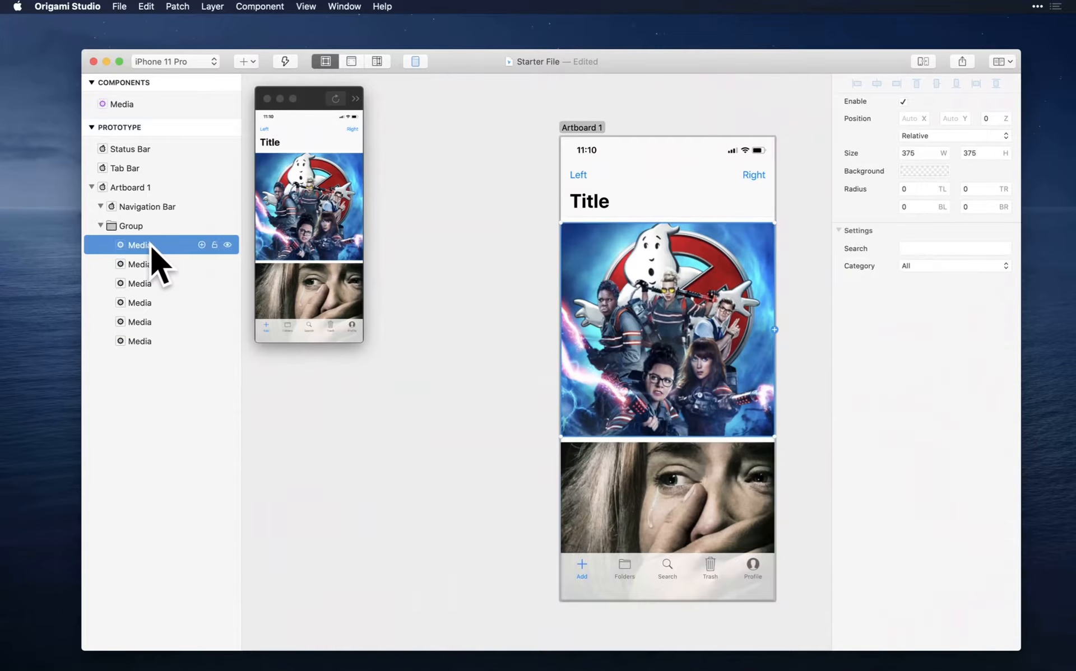
left_click(152, 343, "shift")
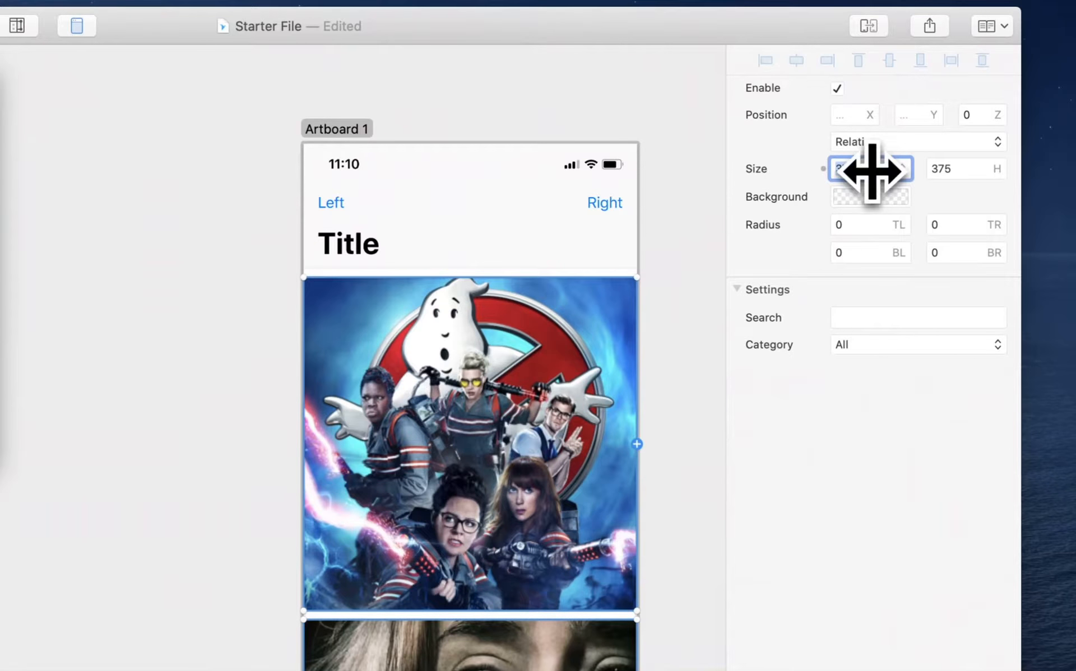
left_click_drag(872, 171, 743, 175)
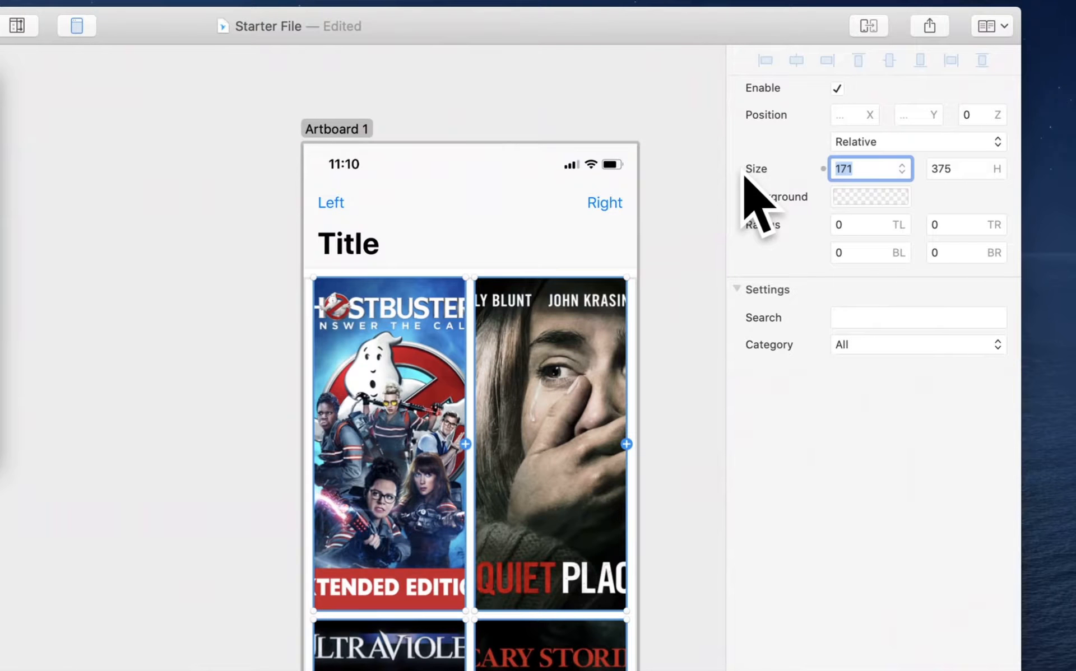
left_click(971, 168)
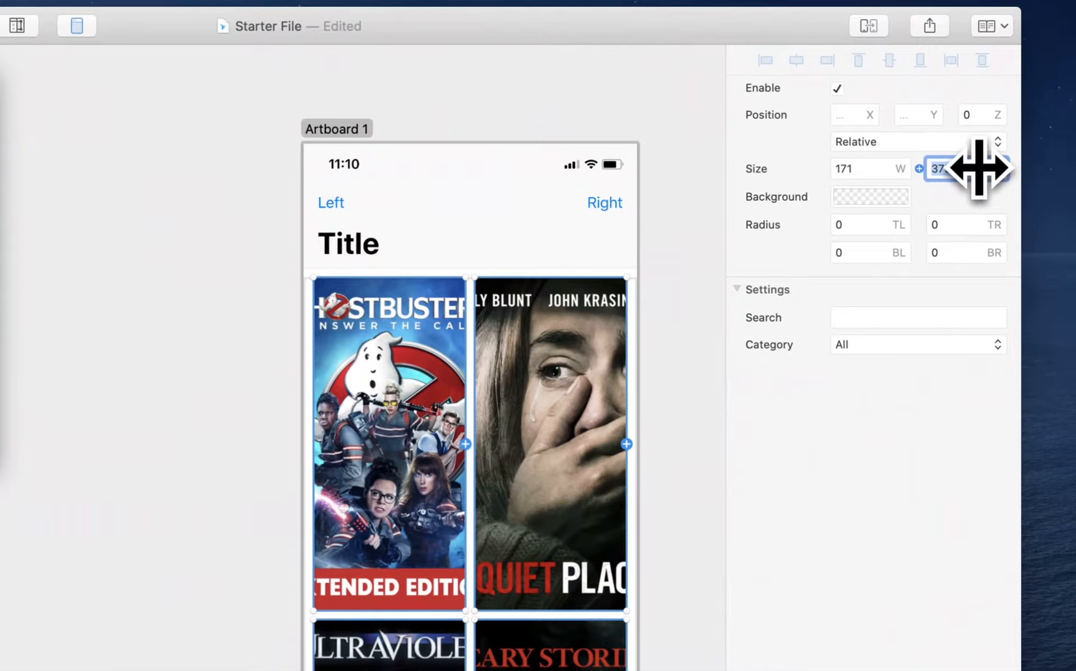
left_click_drag(978, 168, 901, 168)
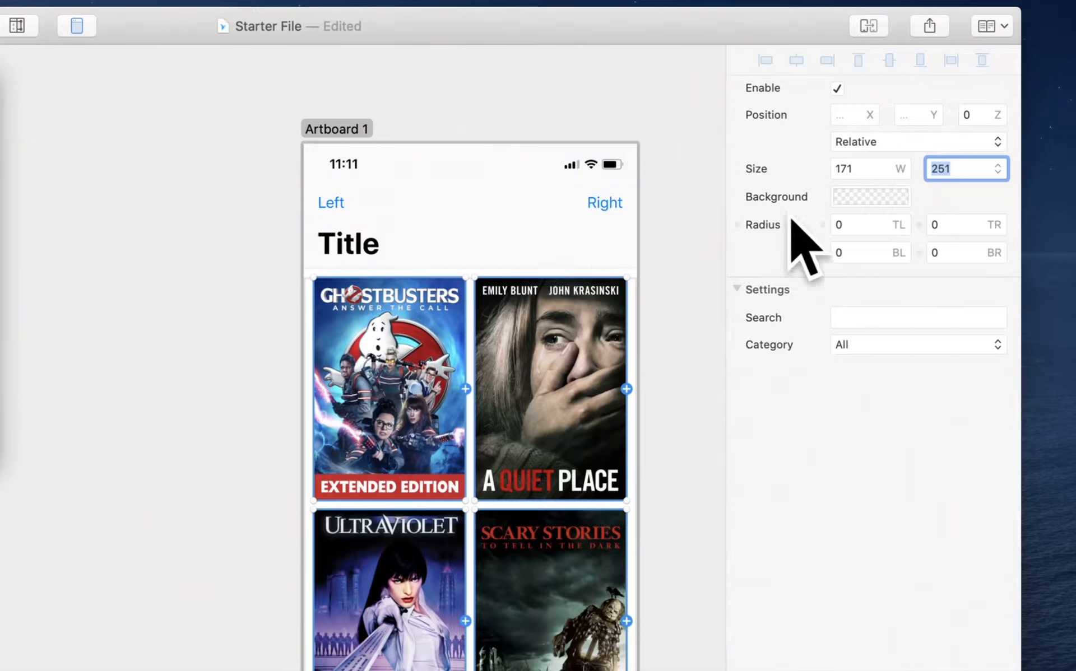
- Round the selected Media layers' size to 170 wide and 250 high
left_click(864, 168)
type("170")
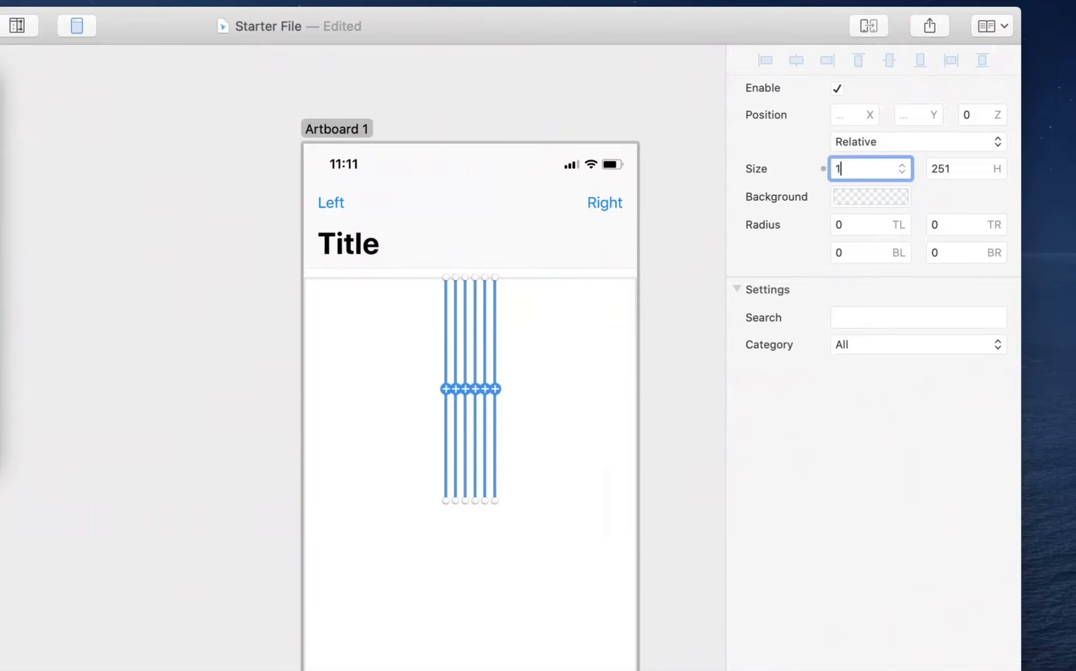
key("Tab")
type("250")
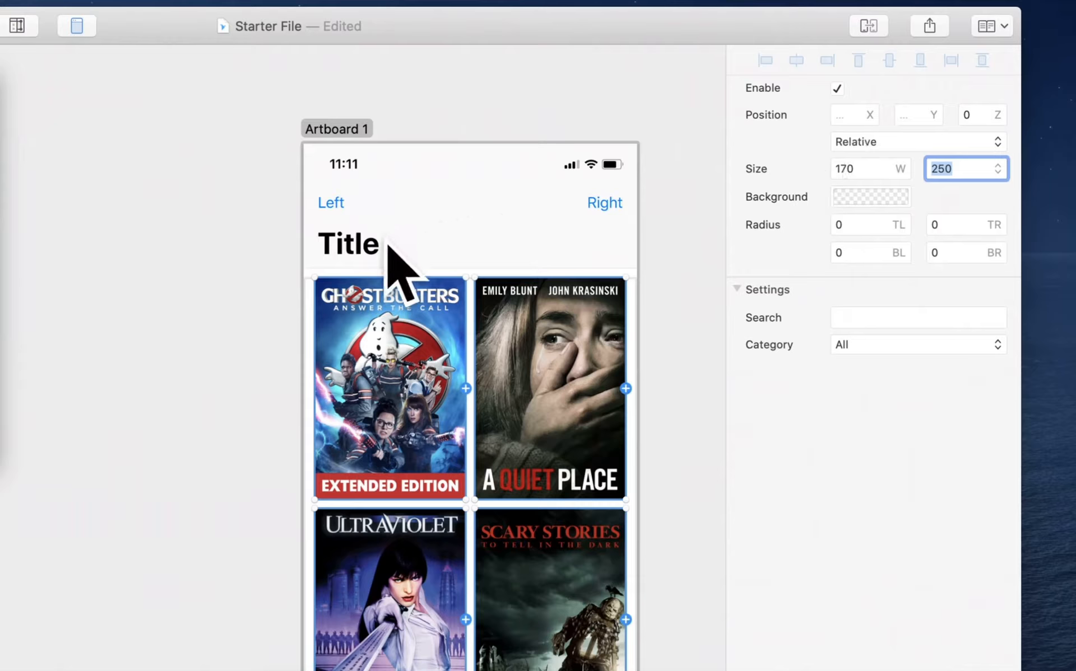
- Change the Navigation Bar's title to "Movies"
scroll(389, 247, "down", 3)
scroll(388, 245, "up", 3)
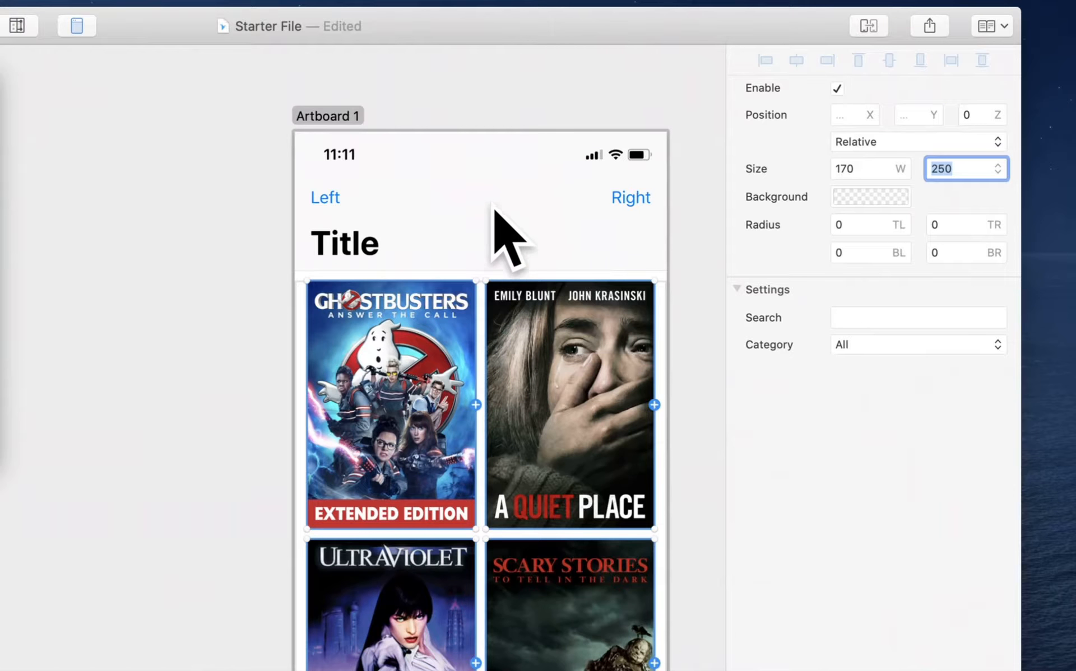
left_click(487, 223)
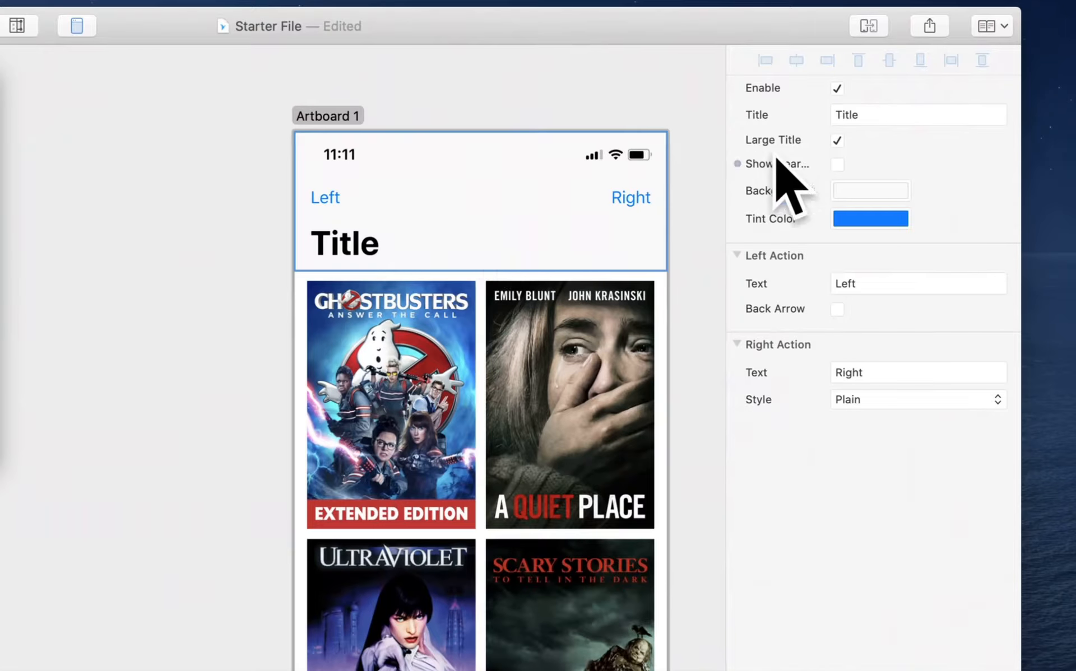
left_click(881, 114)
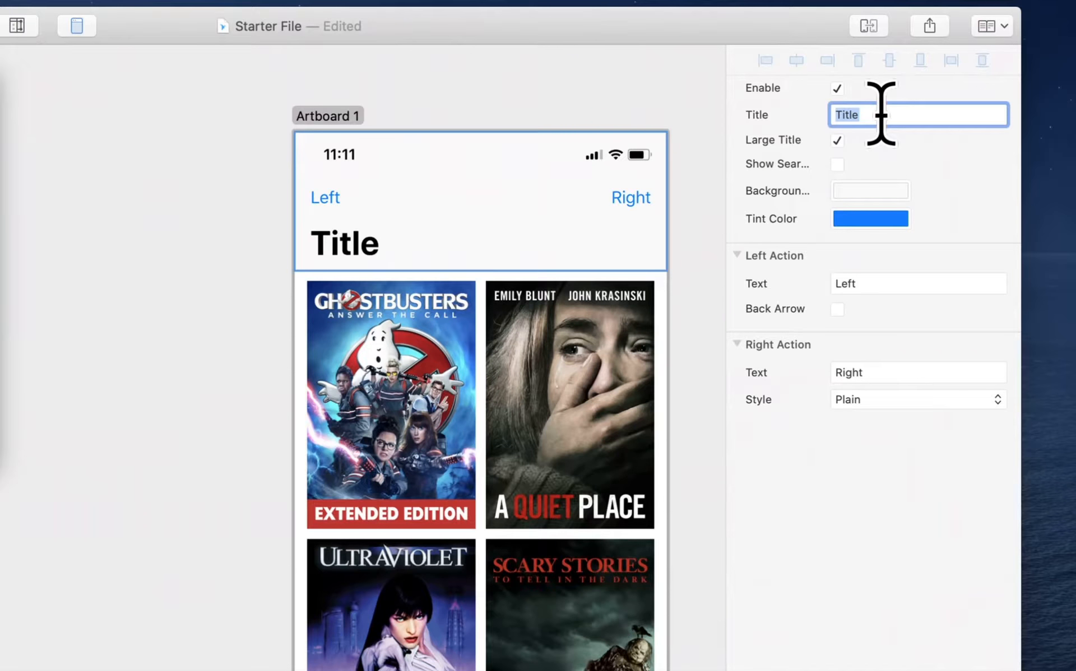
key("BackSpace")
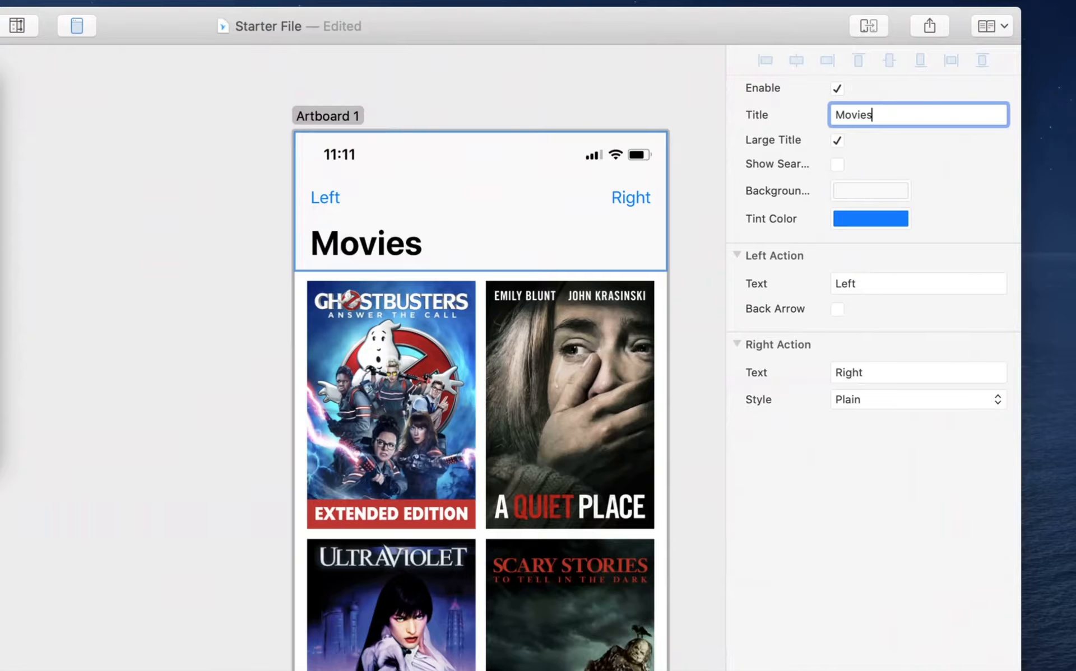
- Clear the Navigation Bar's left action text and set its right action text to "Search"
left_click(882, 283)
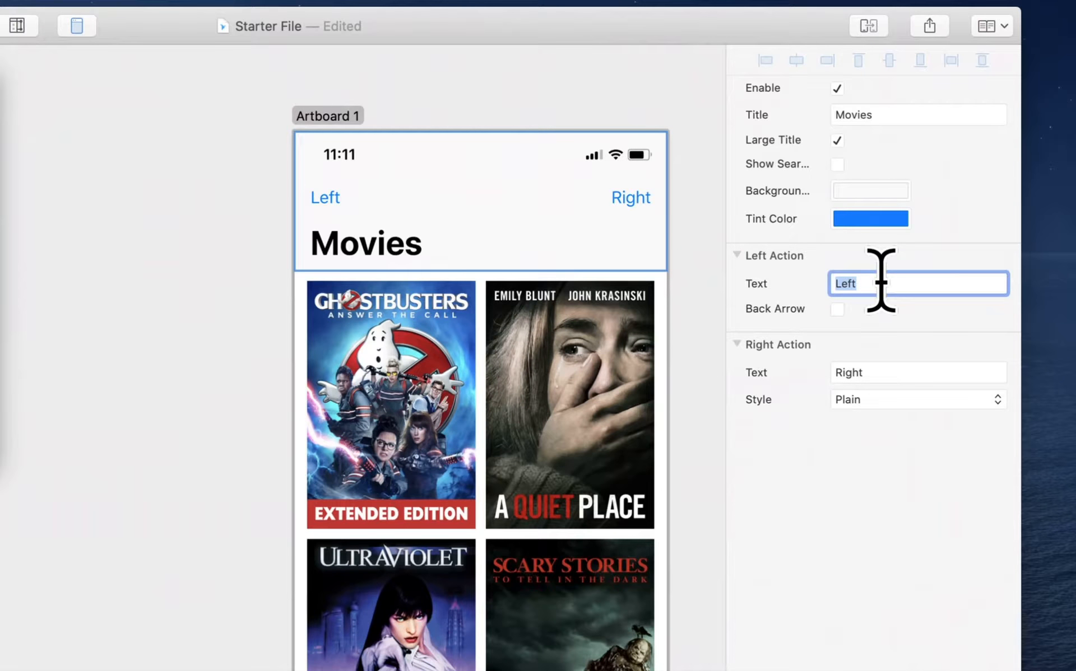
key("BackSpace")
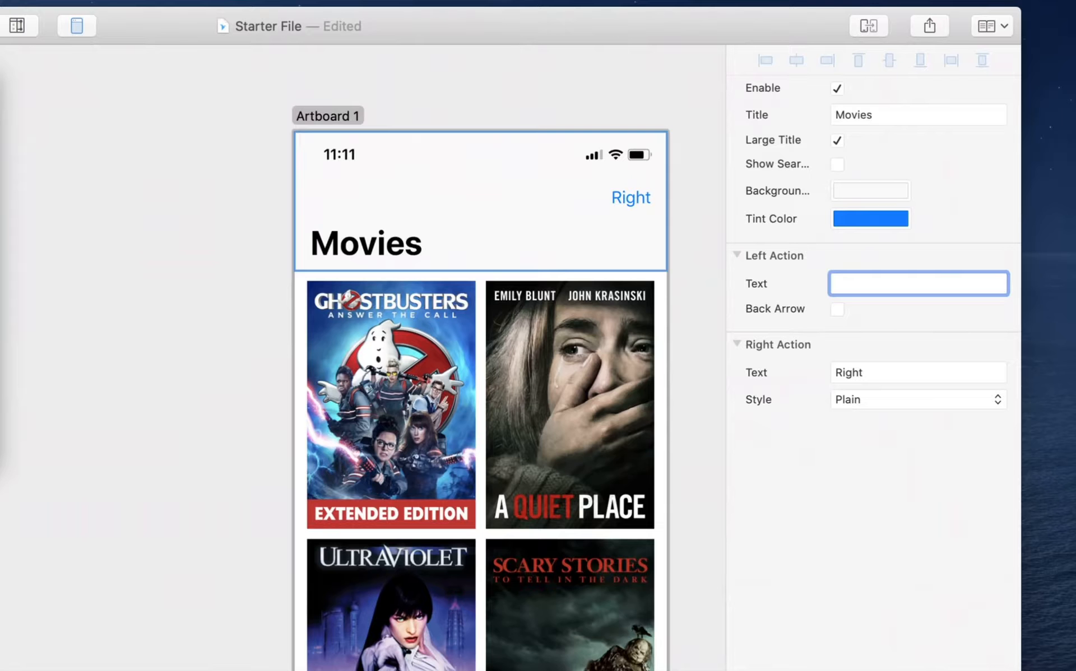
left_click(878, 372)
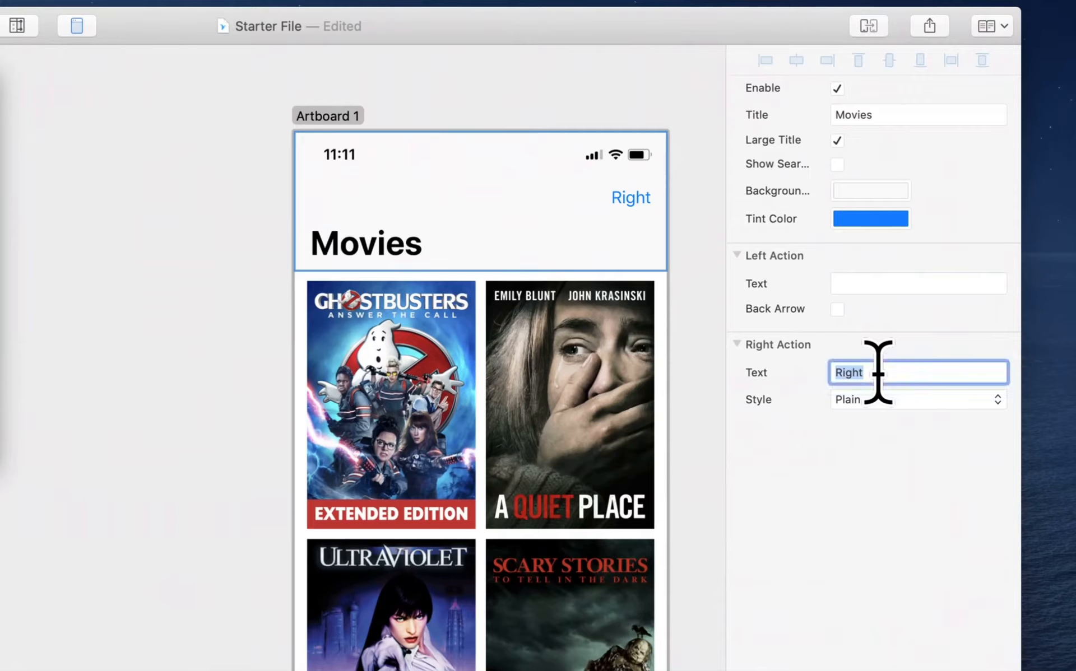
type("Search")
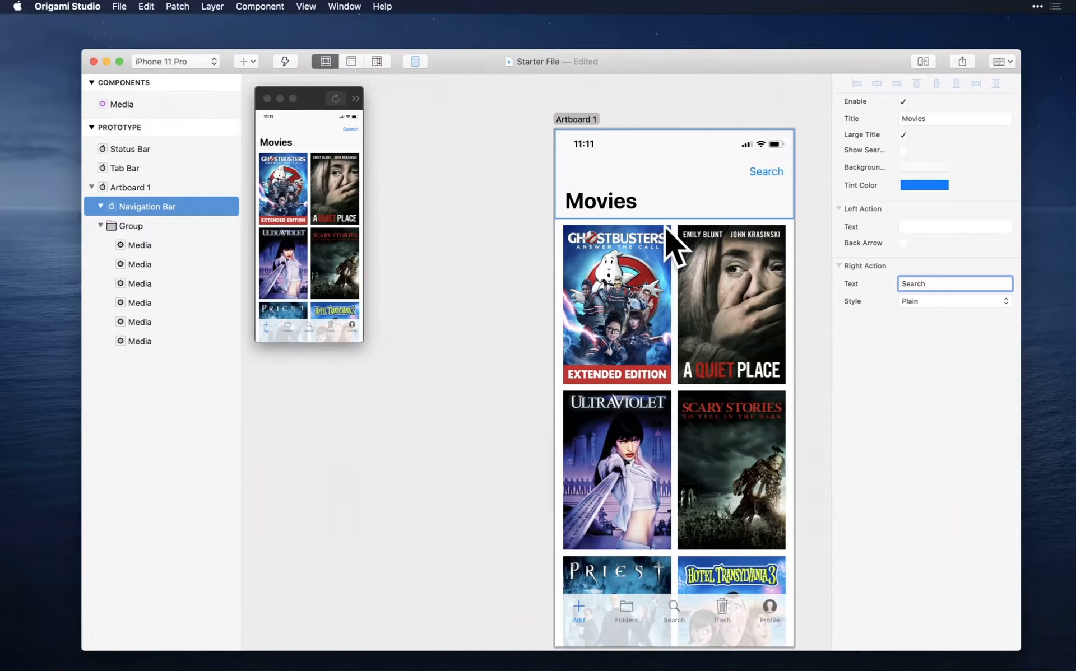
- Close the prototype preview window and set the Tab Bar's number of tabs to 1
scroll(704, 372, "down", 5)
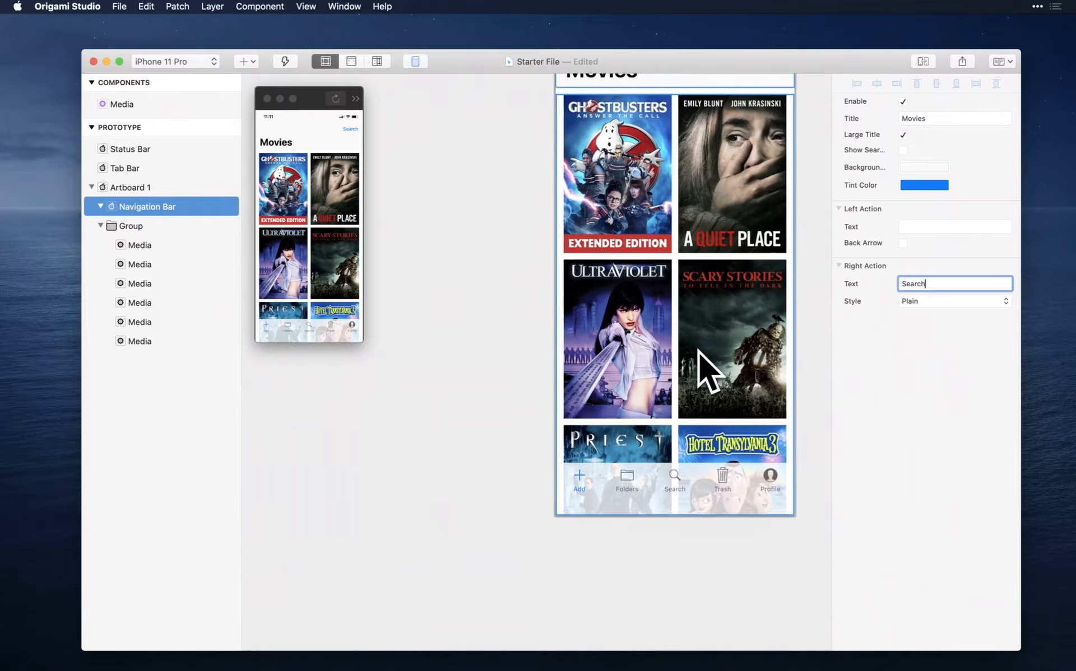
scroll(711, 512, "up", 5)
scroll(712, 510, "right", 4)
scroll(711, 510, "down", 1)
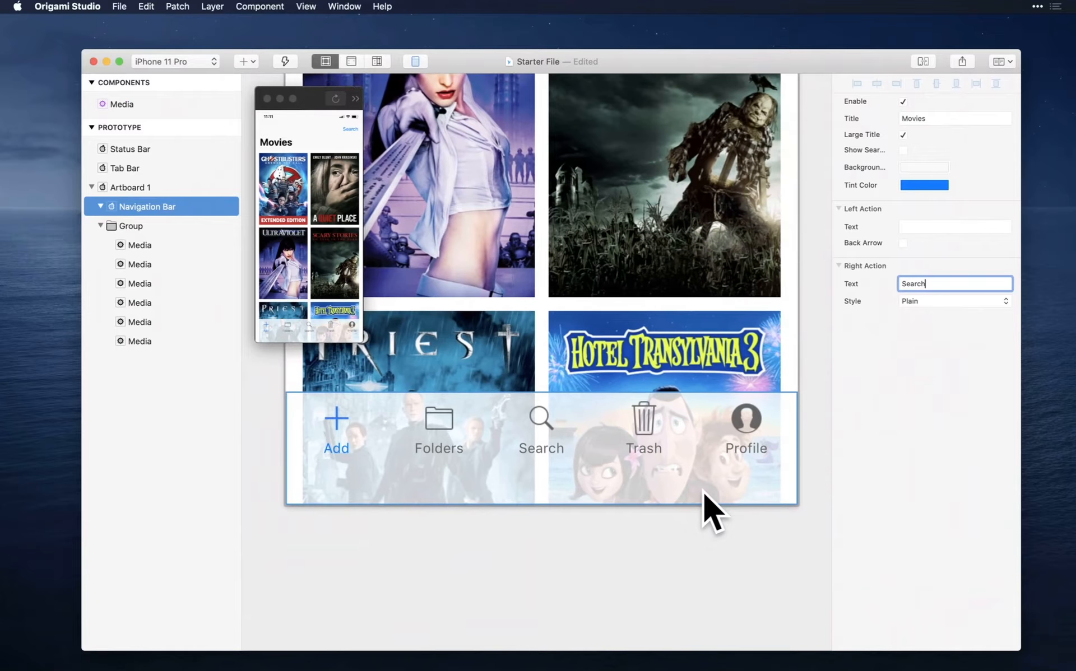
left_click(583, 454)
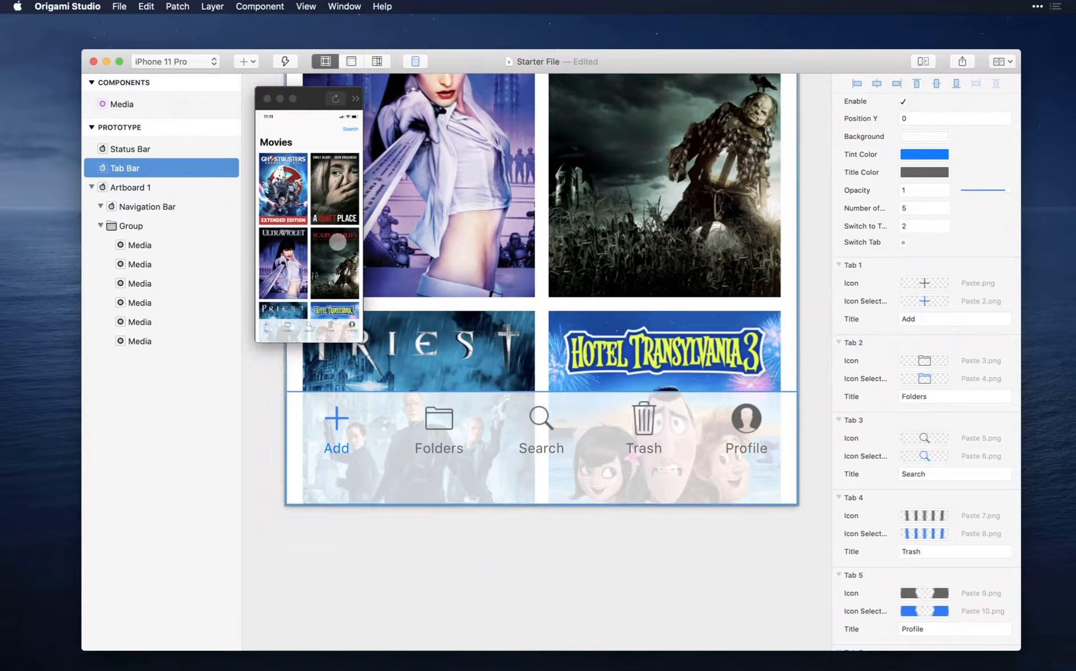
left_click(268, 99)
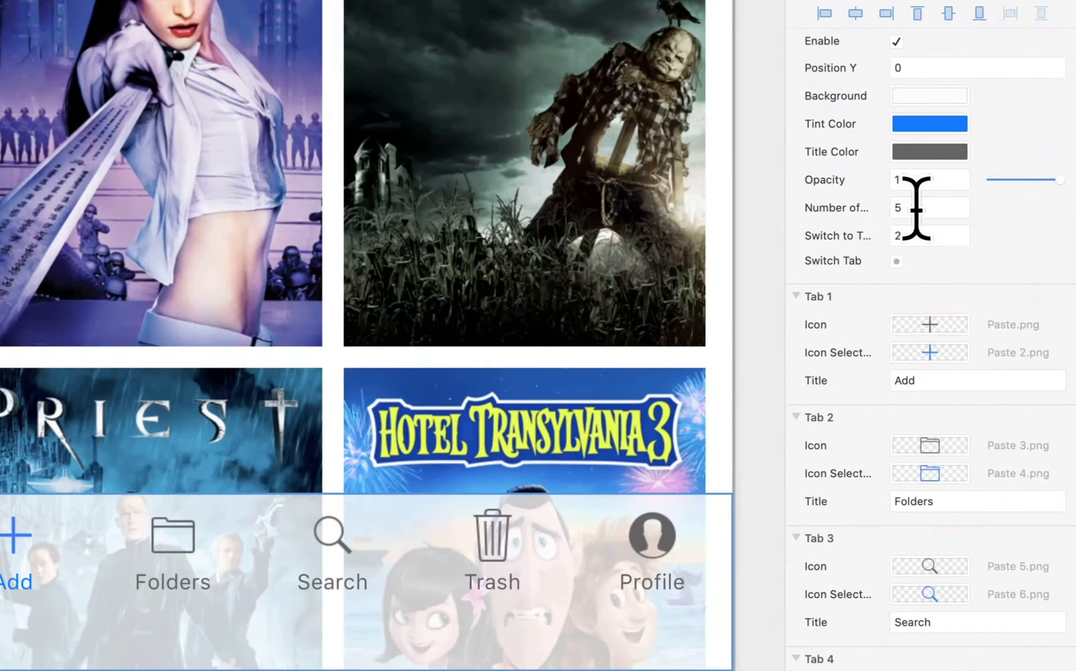
left_click(916, 209)
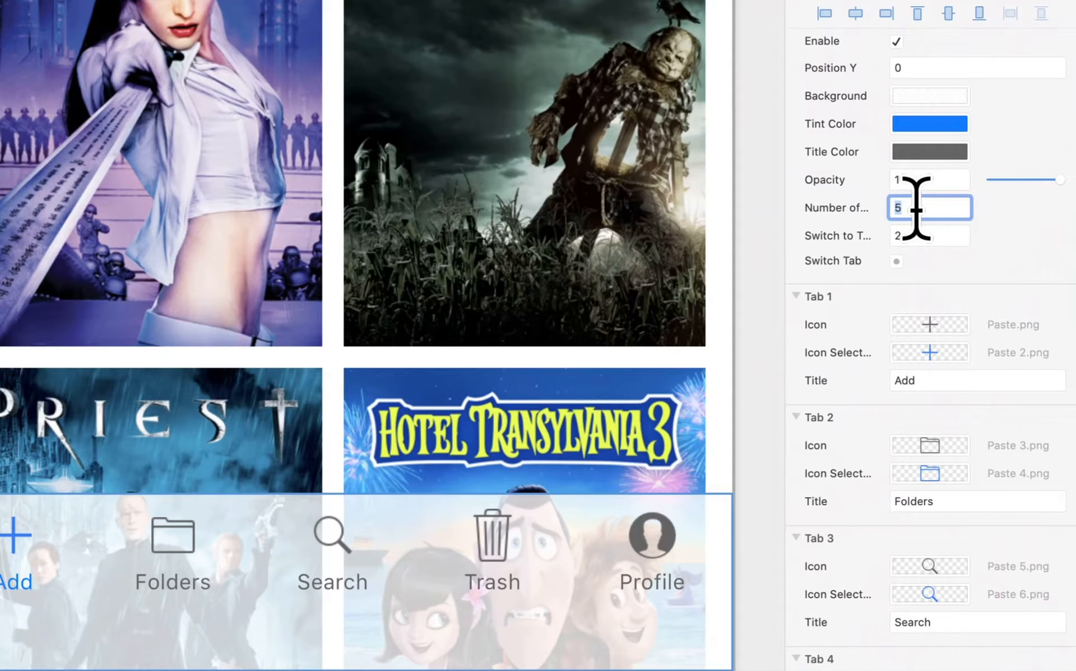
type("1")
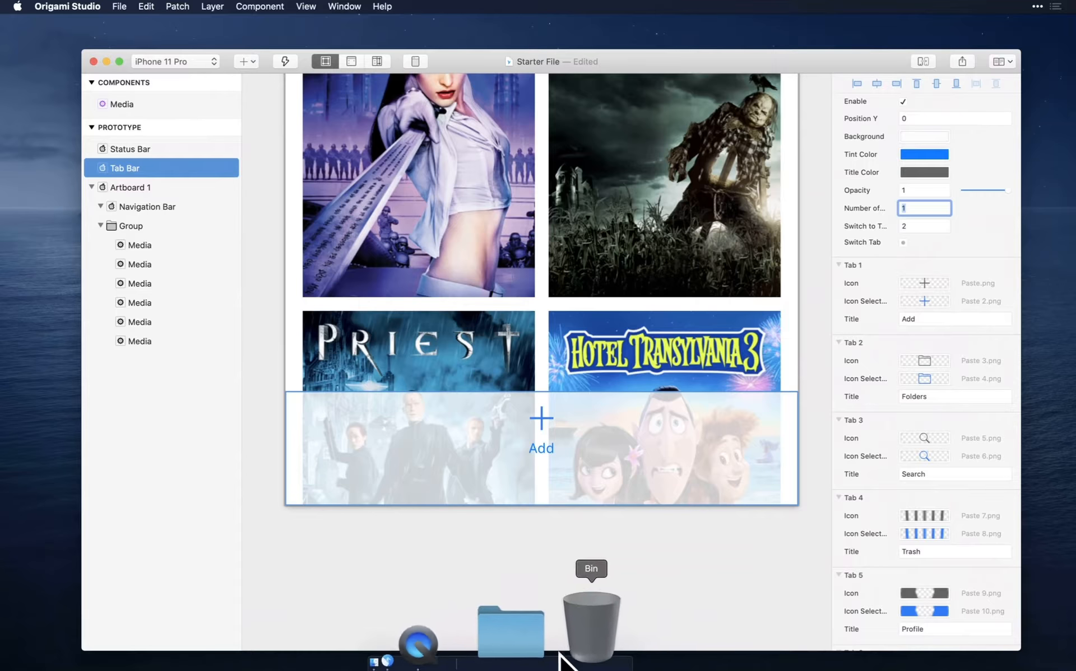
- Open the Icons folder inside the Exercise folder's Assets in Finder and assign Movie.png as Tab 1's icon
left_click(553, 653)
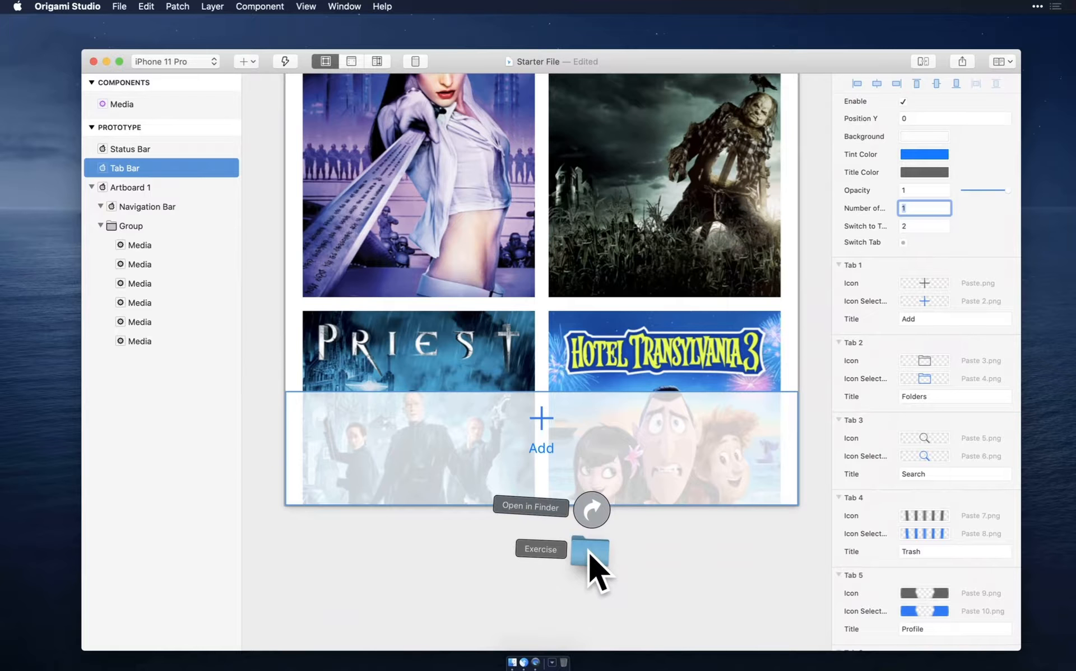
left_click(591, 560)
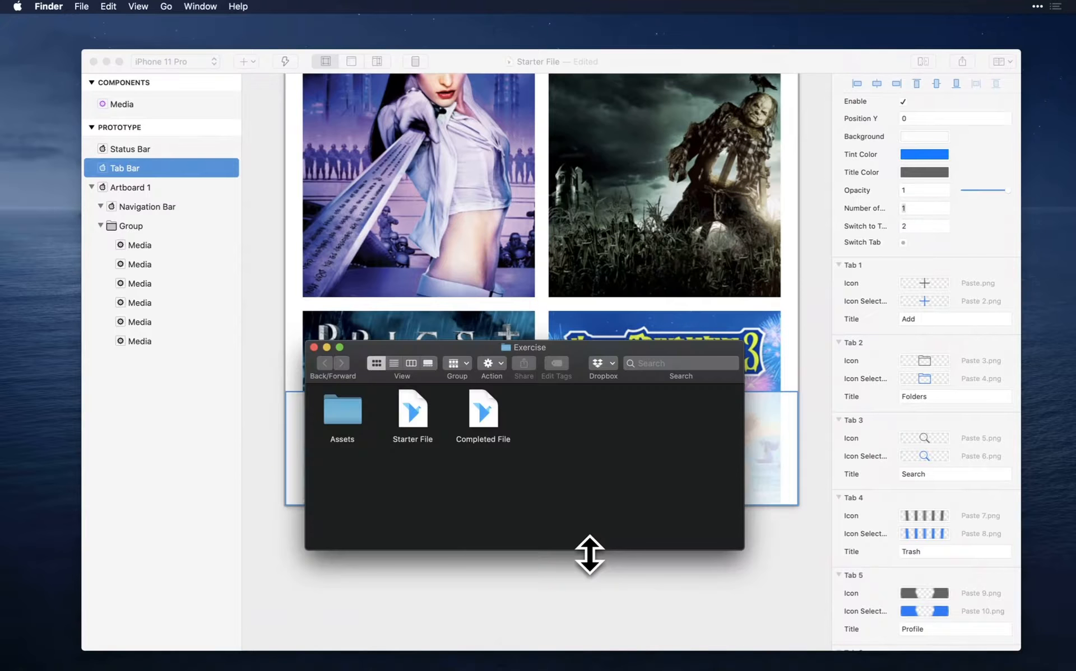
double_click(348, 418)
double_click(345, 412)
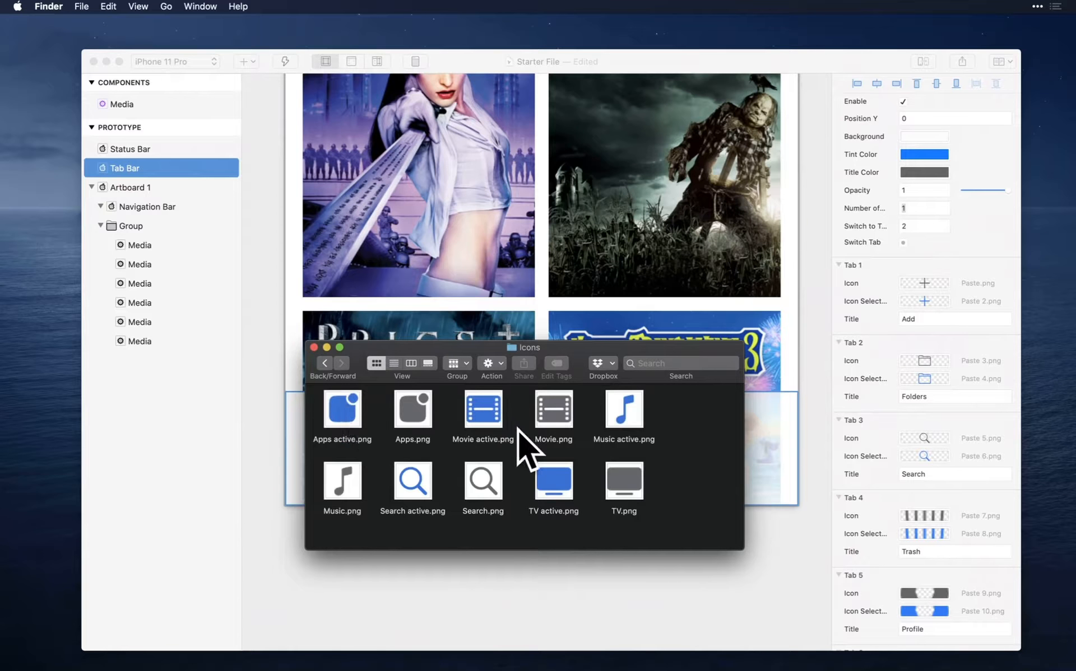
left_click(560, 411)
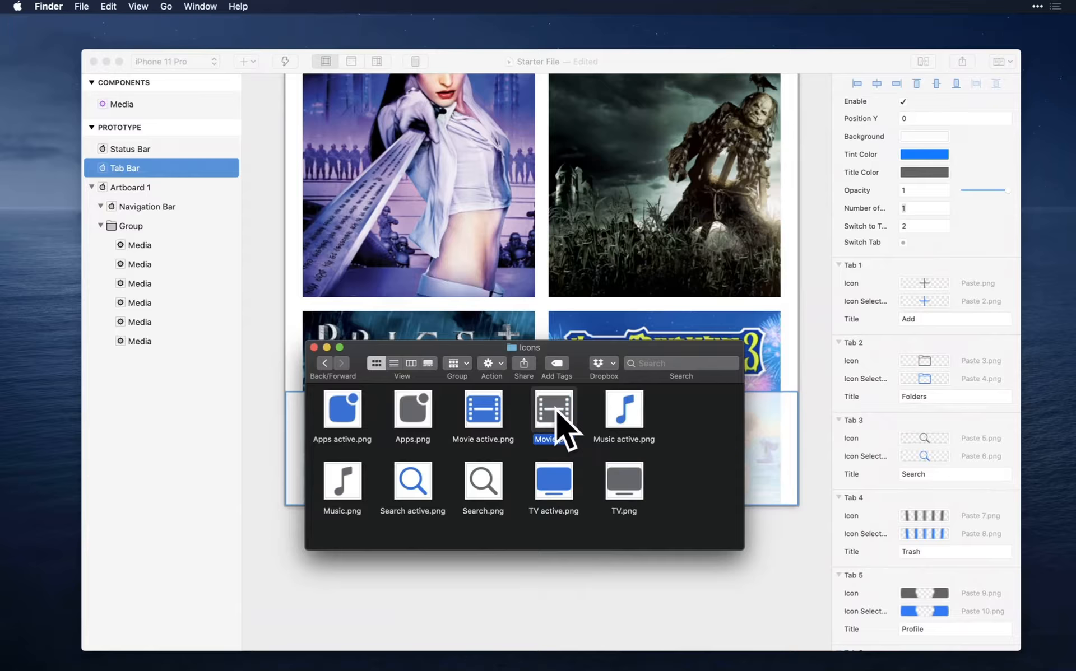
left_click_drag(558, 416, 924, 284)
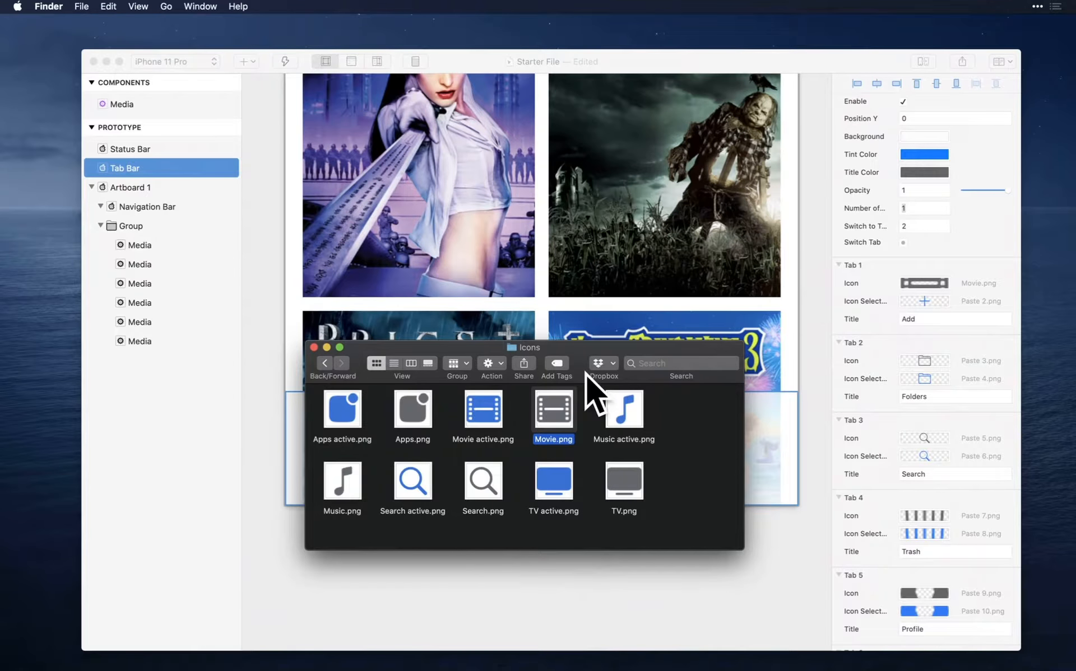
- Assign Movie active.png as Tab 1's selected icon, return to Origami Studio and set the tab's title to "Movies"
left_click(489, 419)
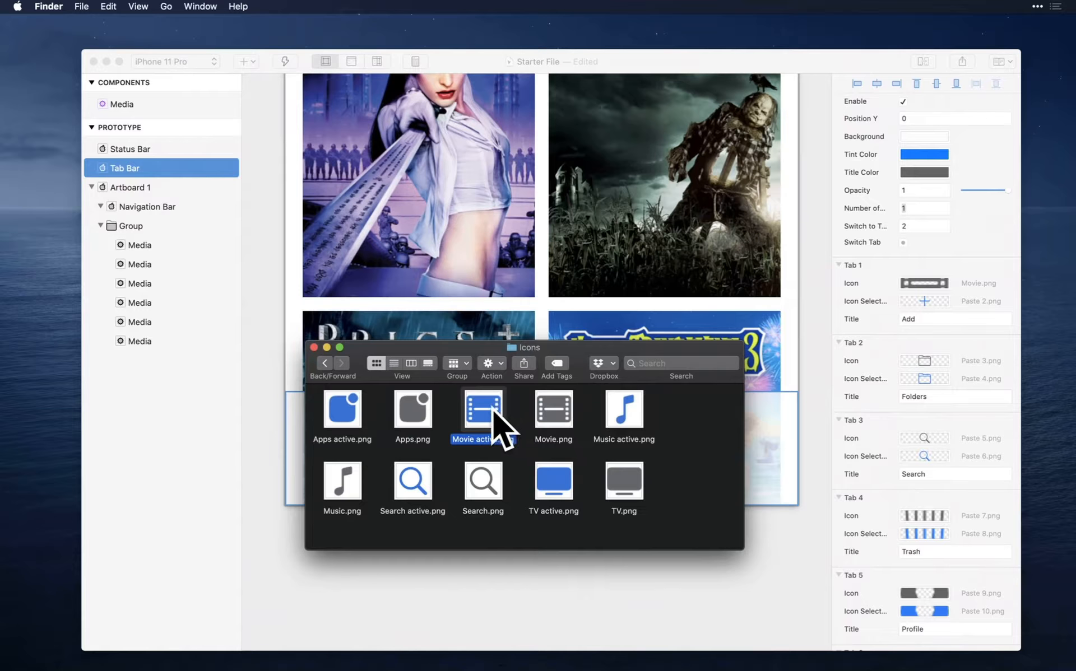
left_click_drag(495, 411, 927, 301)
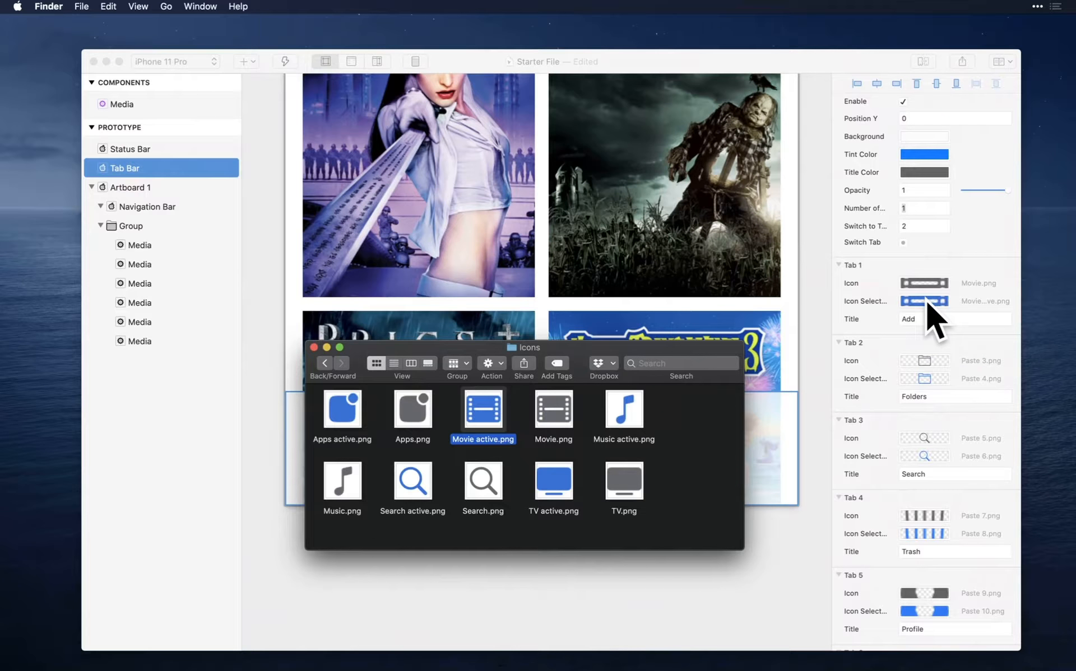
left_click(809, 266)
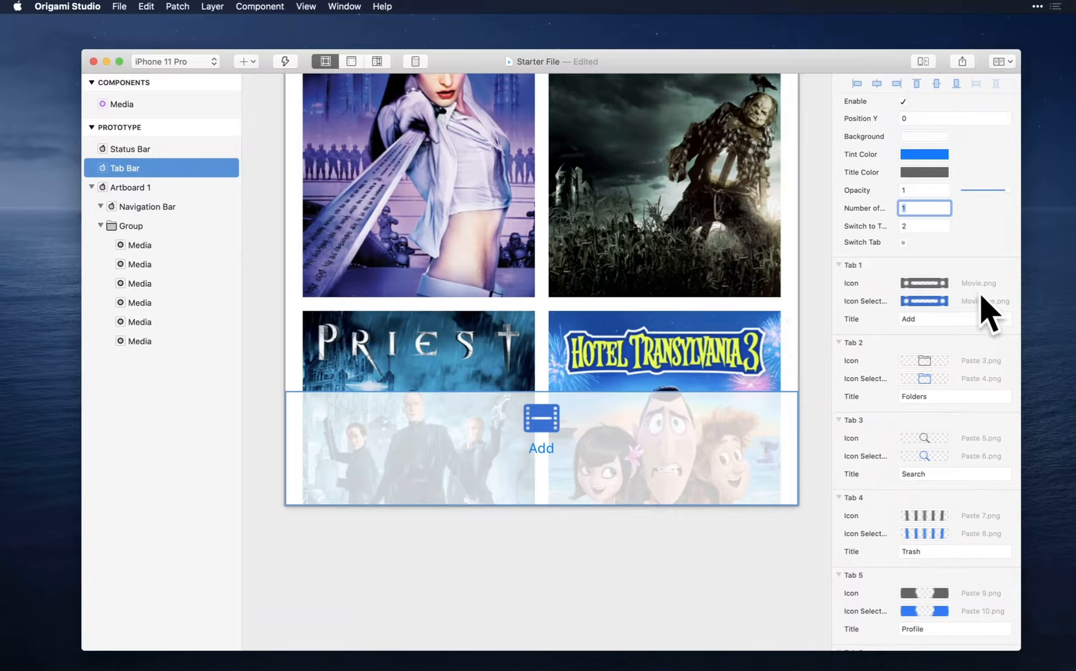
left_click(925, 316)
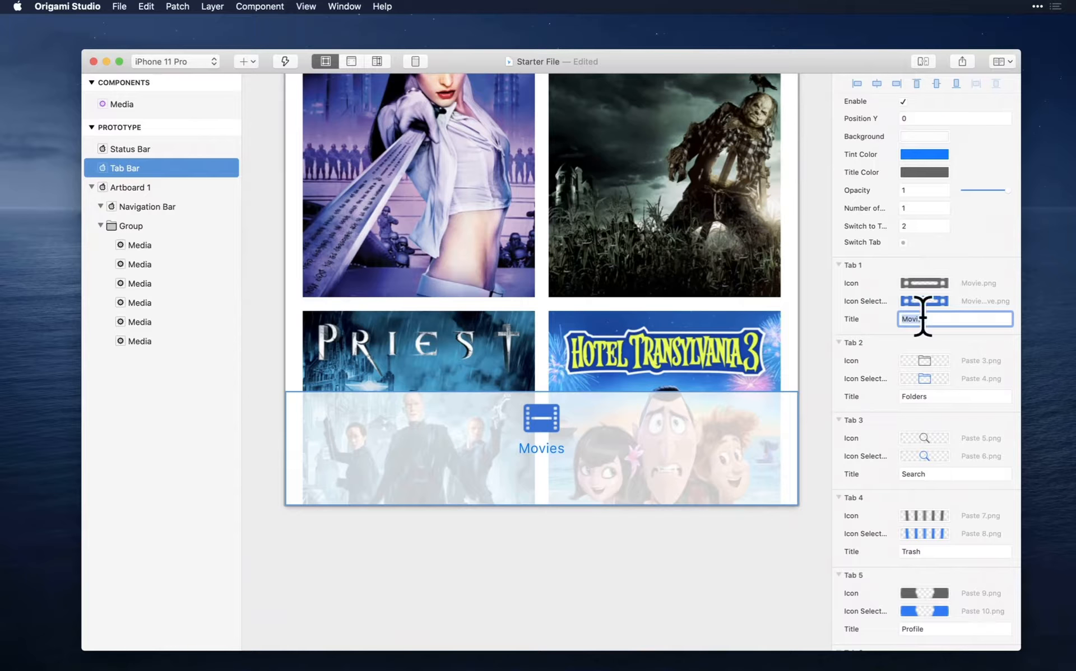
- Select all six Media layers in the Group and give all four corners a radius of 10
scroll(530, 263, "down", 5)
scroll(530, 263, "up", 5)
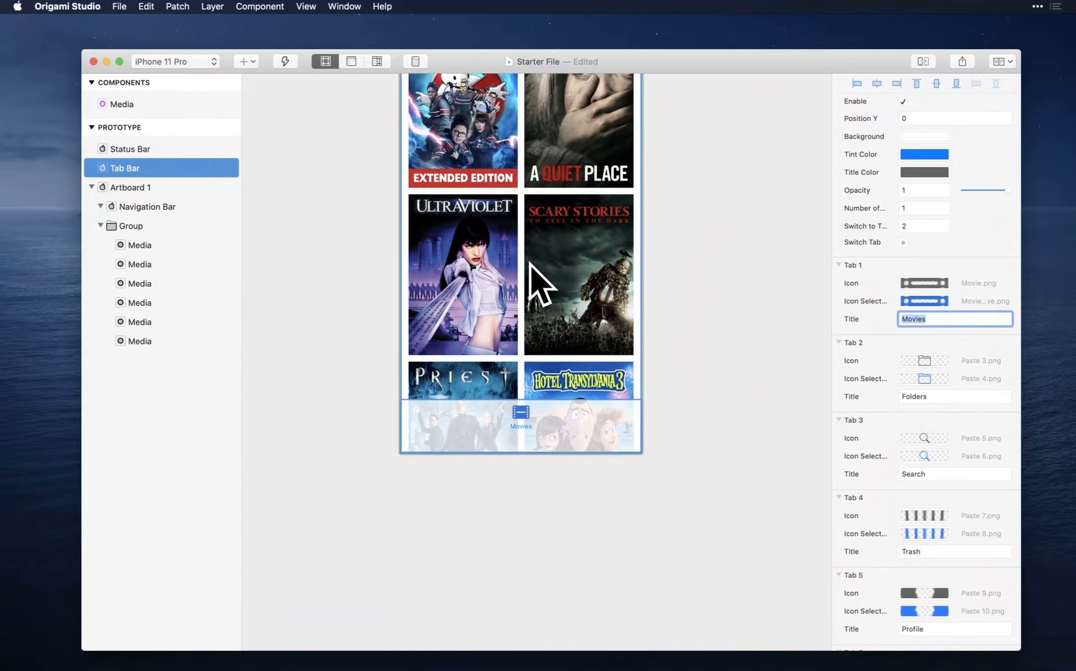
scroll(532, 280, "up", 5)
scroll(574, 239, "up", 3)
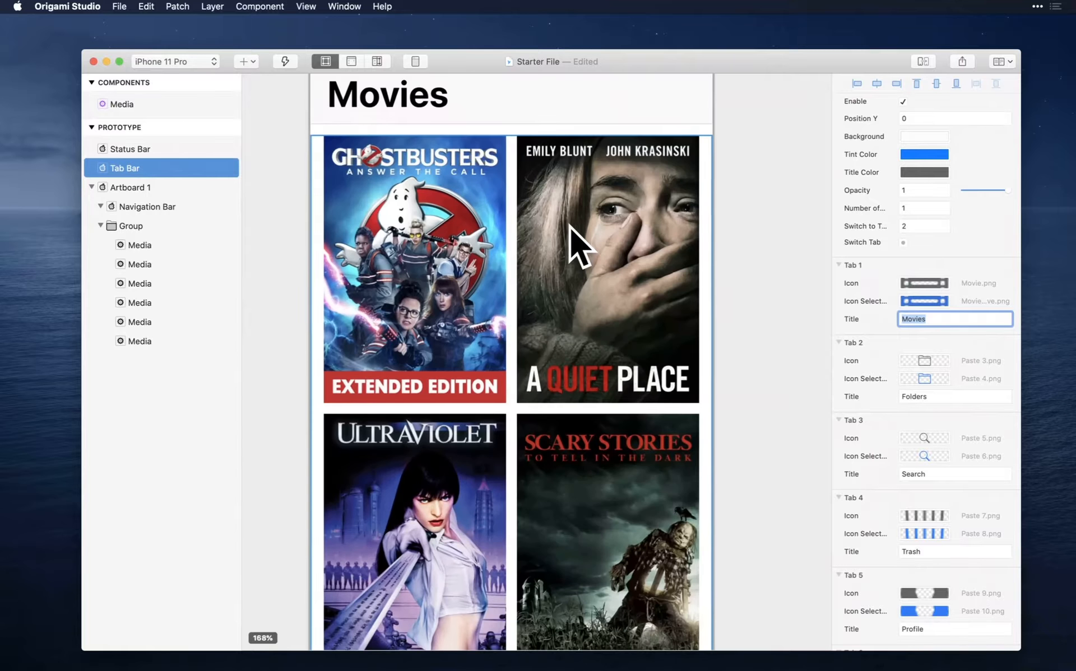
scroll(577, 244, "up", 1)
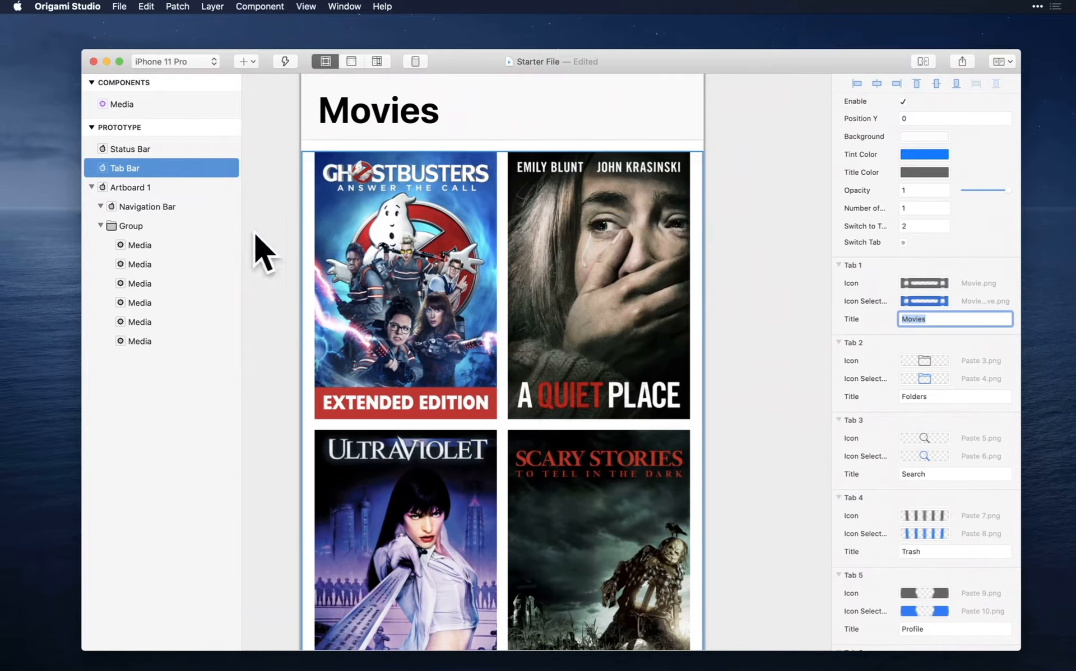
left_click(140, 245)
left_click(279, 186)
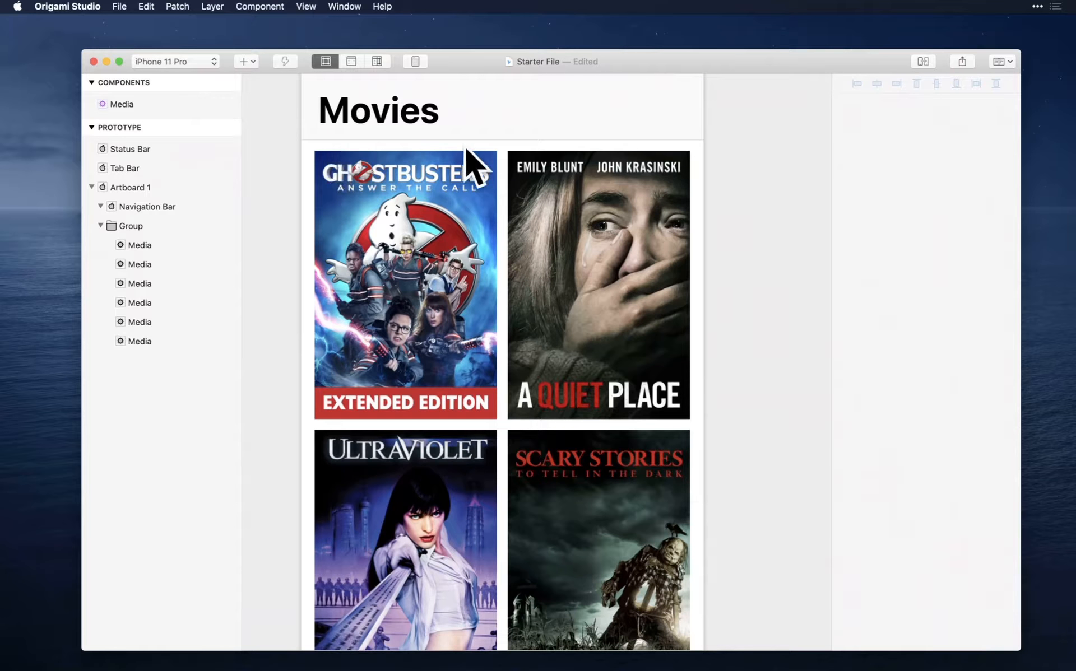
left_click(150, 250)
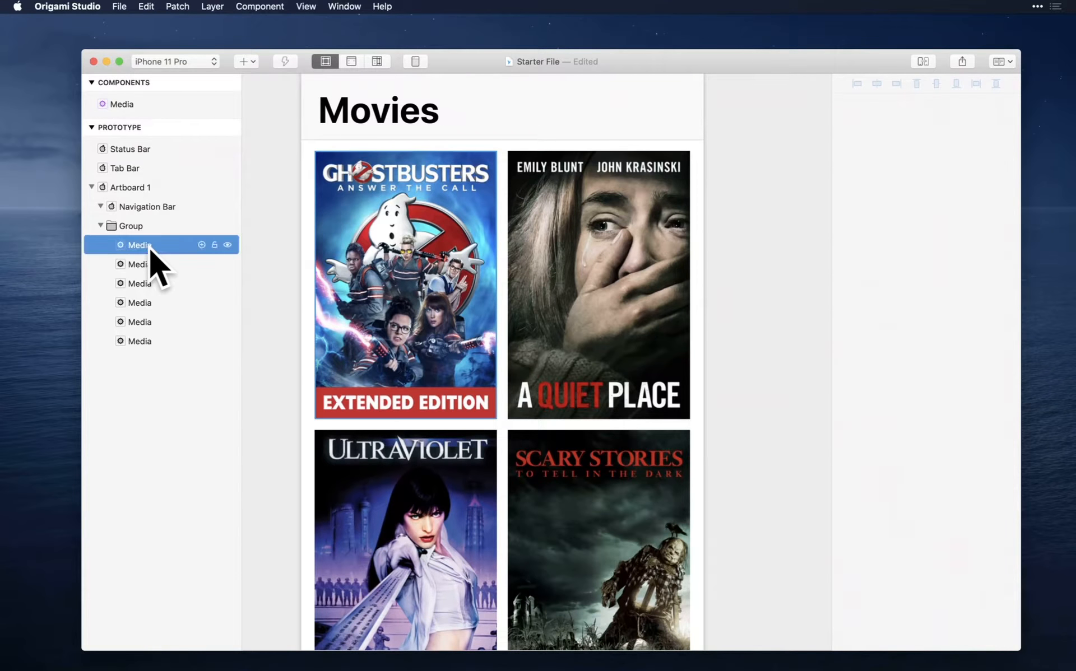
left_click(158, 343, "shift")
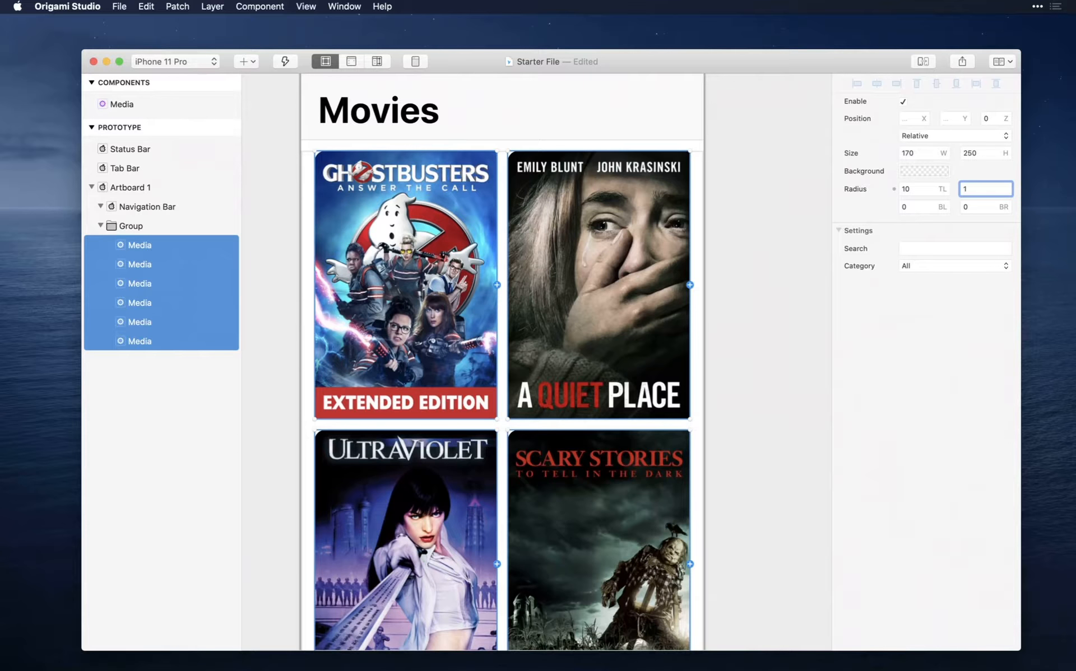
key("Tab")
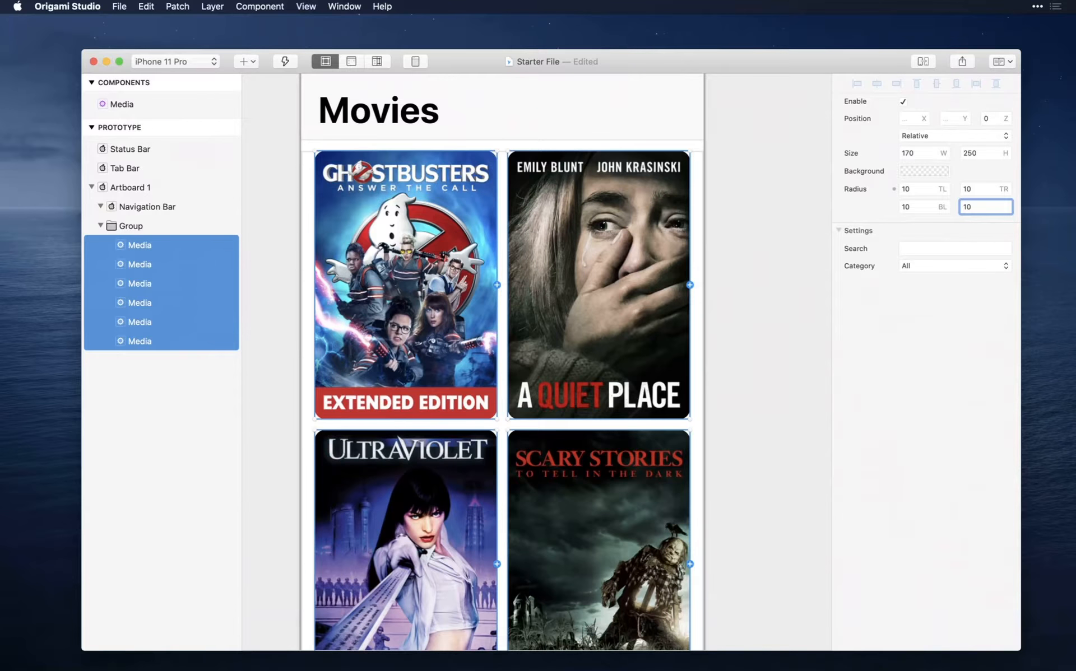
left_click(268, 171)
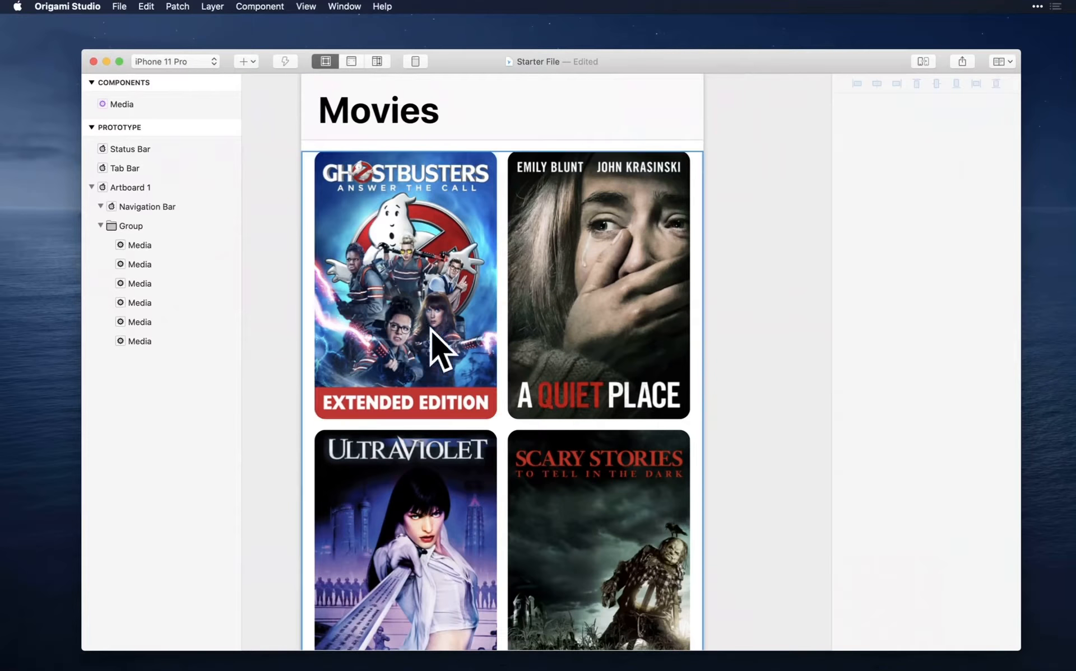
scroll(482, 319, "down", 5)
scroll(482, 319, "left", 1)
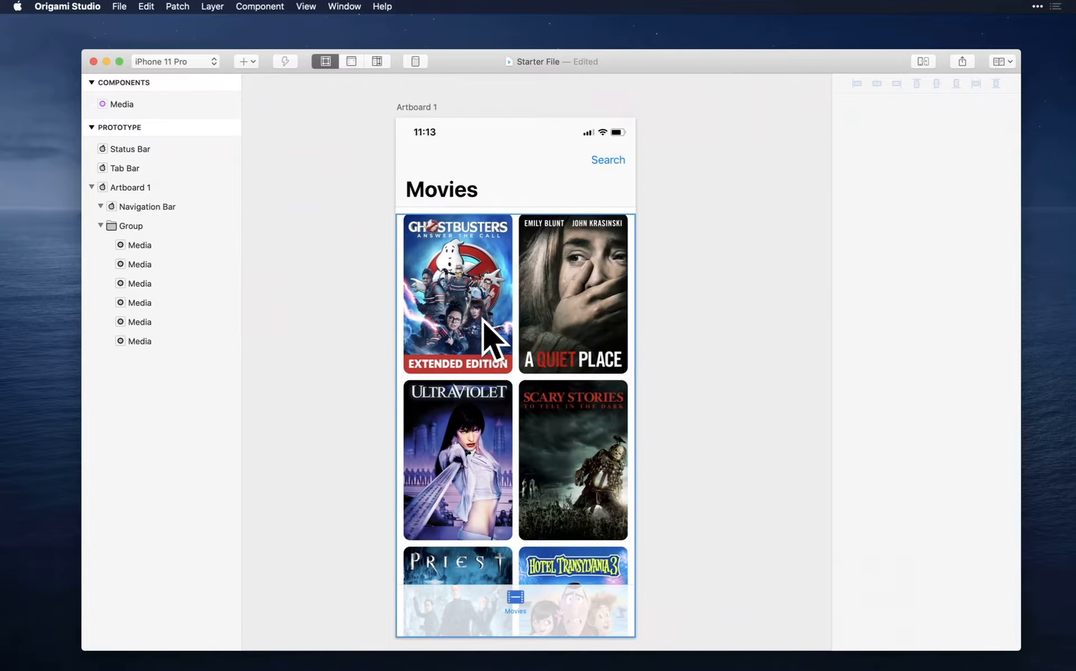
left_click(489, 141)
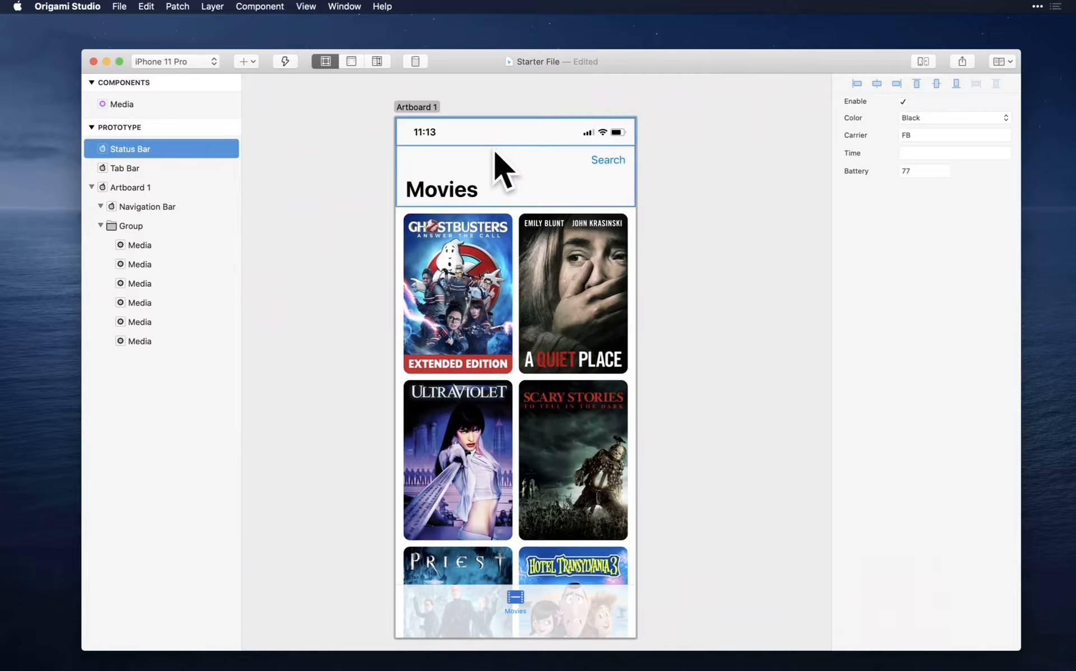
left_click(502, 168)
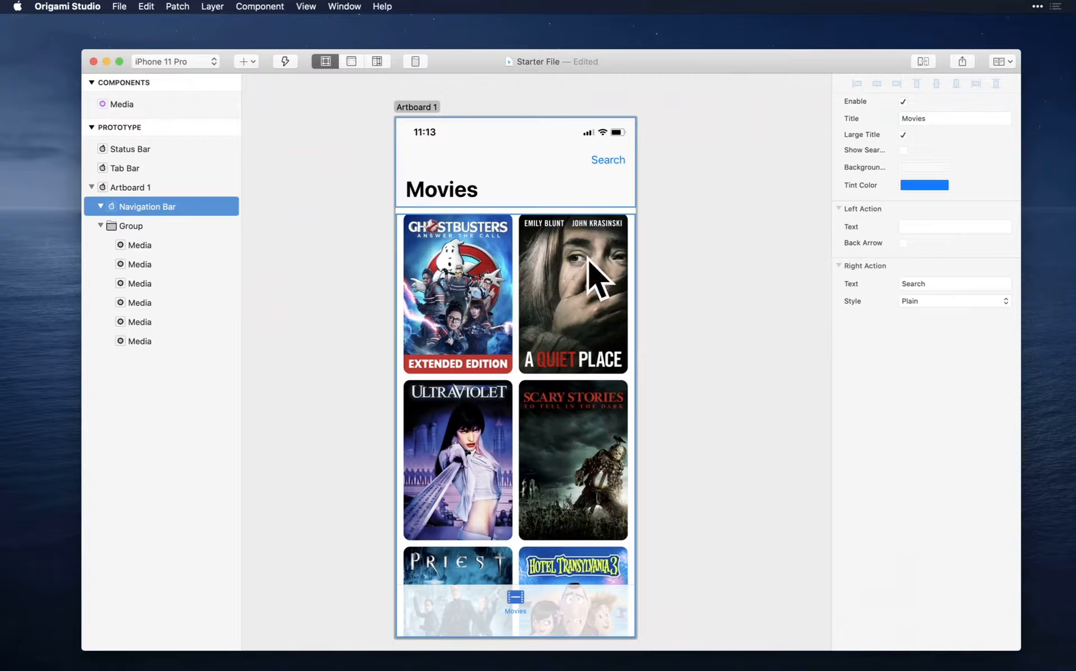
left_click(456, 286)
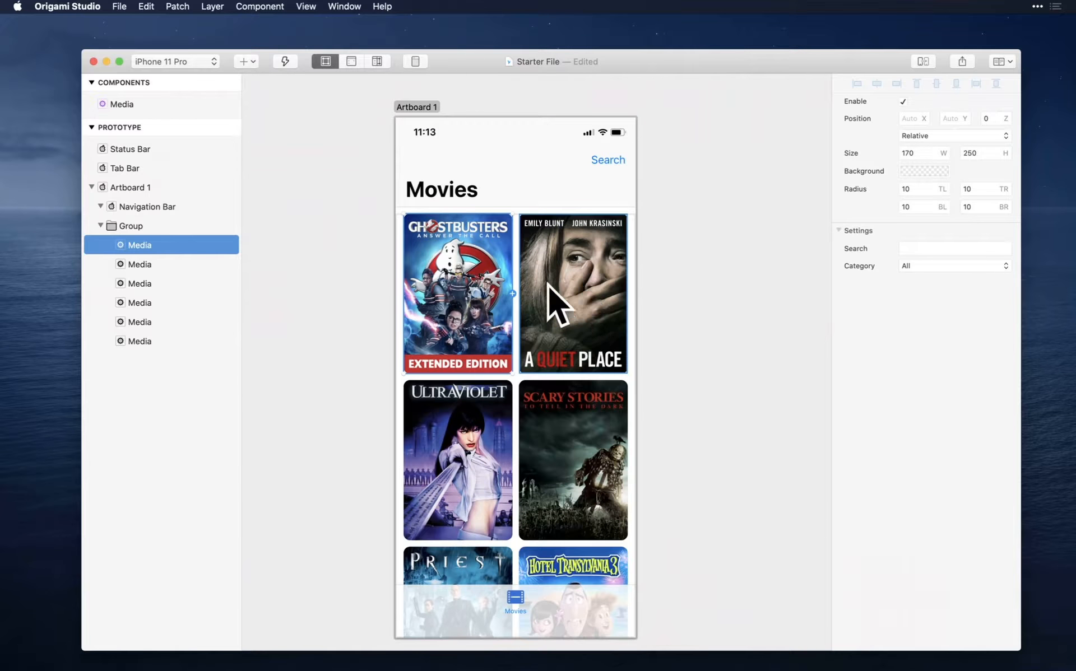
left_click(547, 284)
- Set the first Media layer's search to "finding nemo" and its category to Movie
left_click(461, 284)
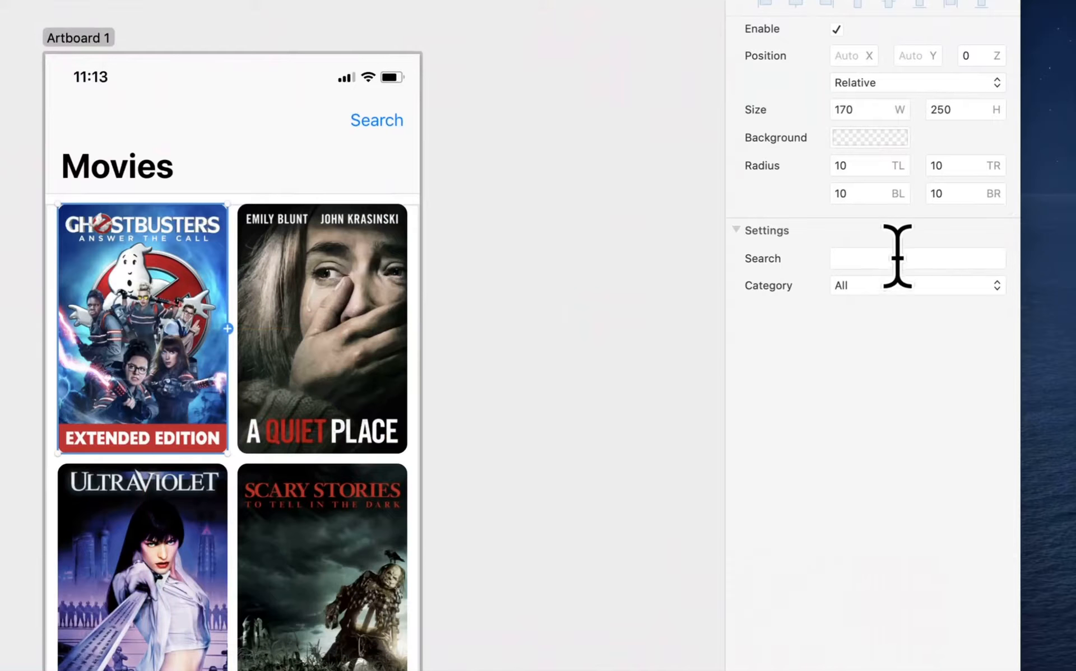
left_click(935, 248)
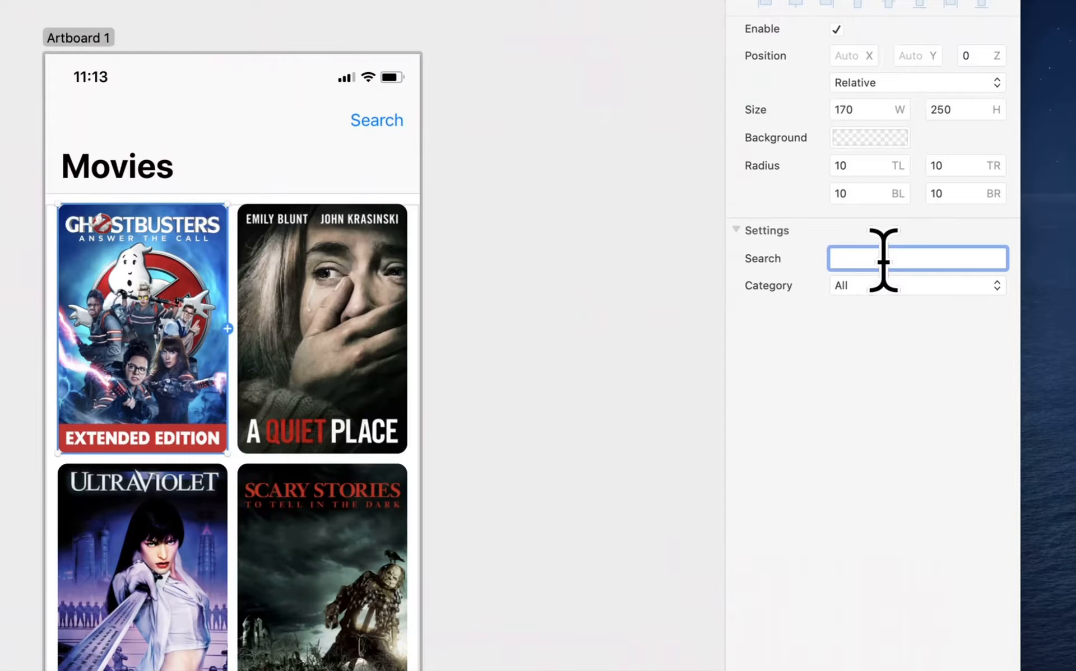
type("finding nemo")
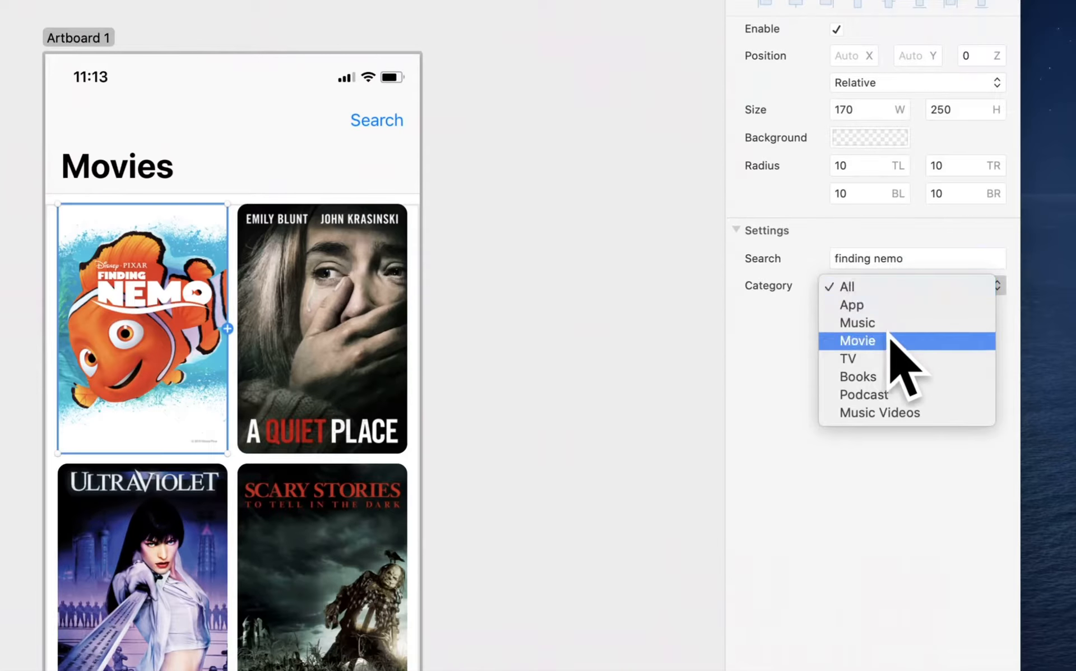
left_click(890, 336)
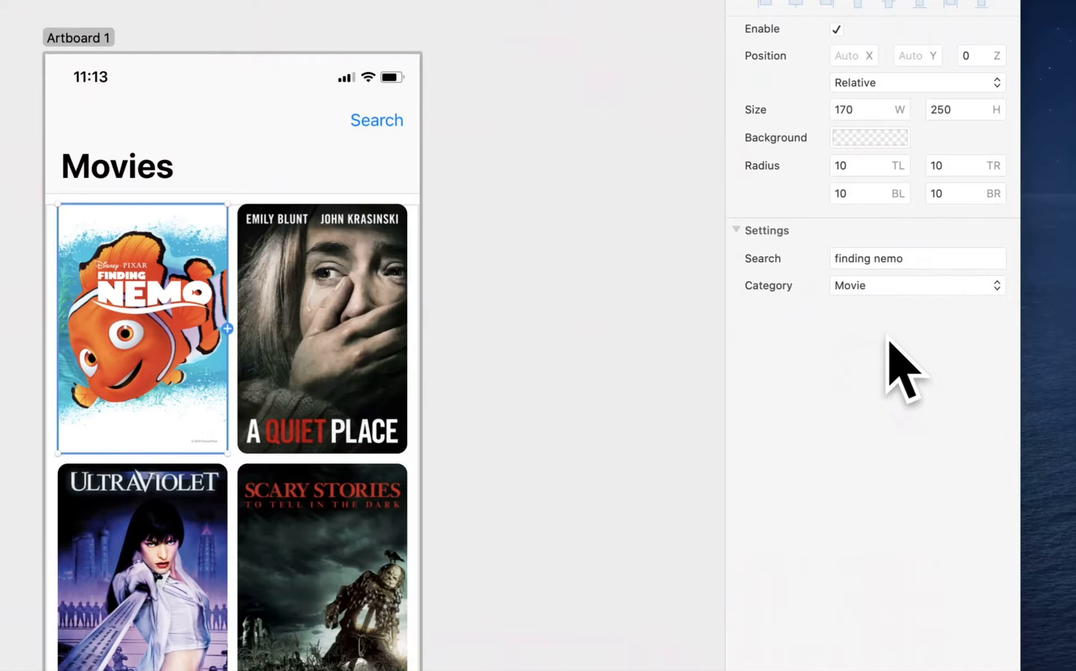
left_click(891, 287)
left_click(878, 292)
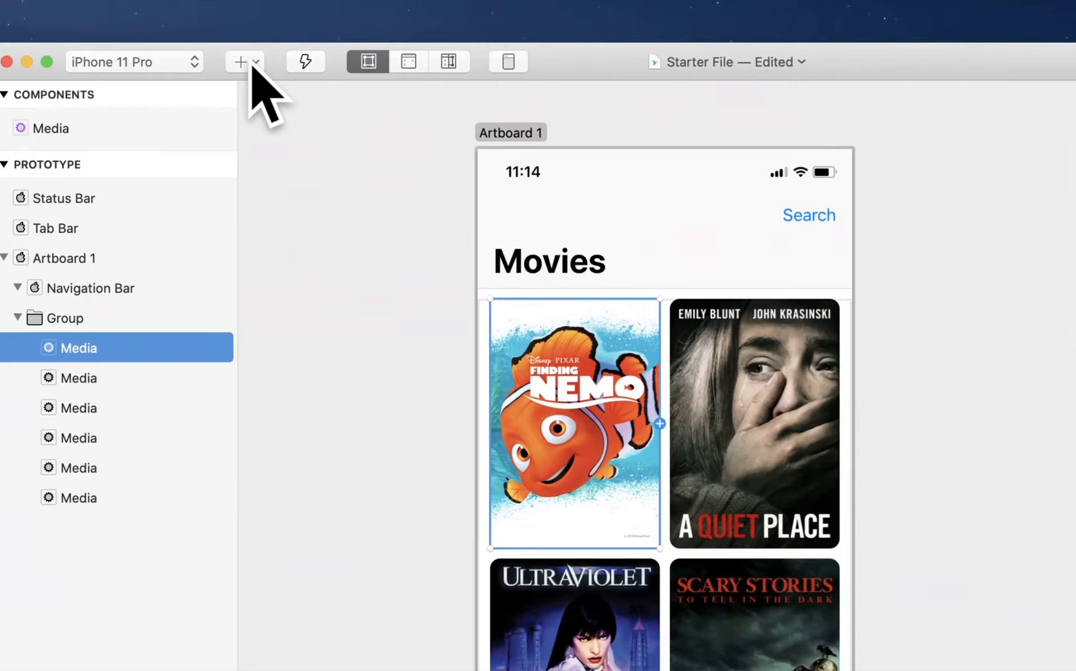
- Add a new blank artboard to the prototype beside Artboard 1
left_click(252, 63)
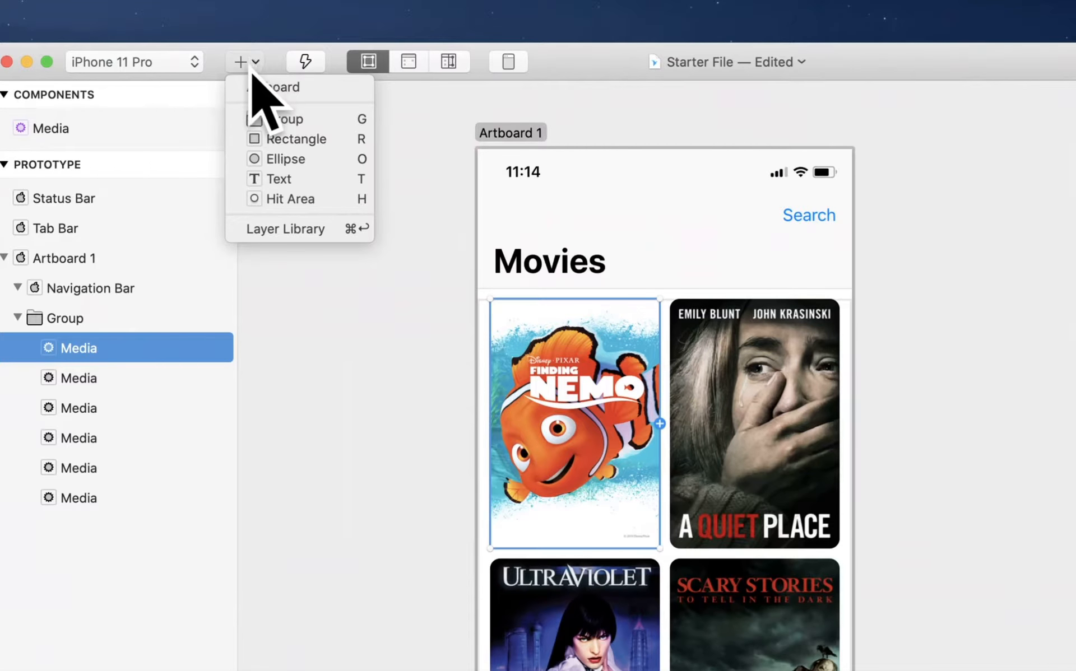
left_click(333, 89)
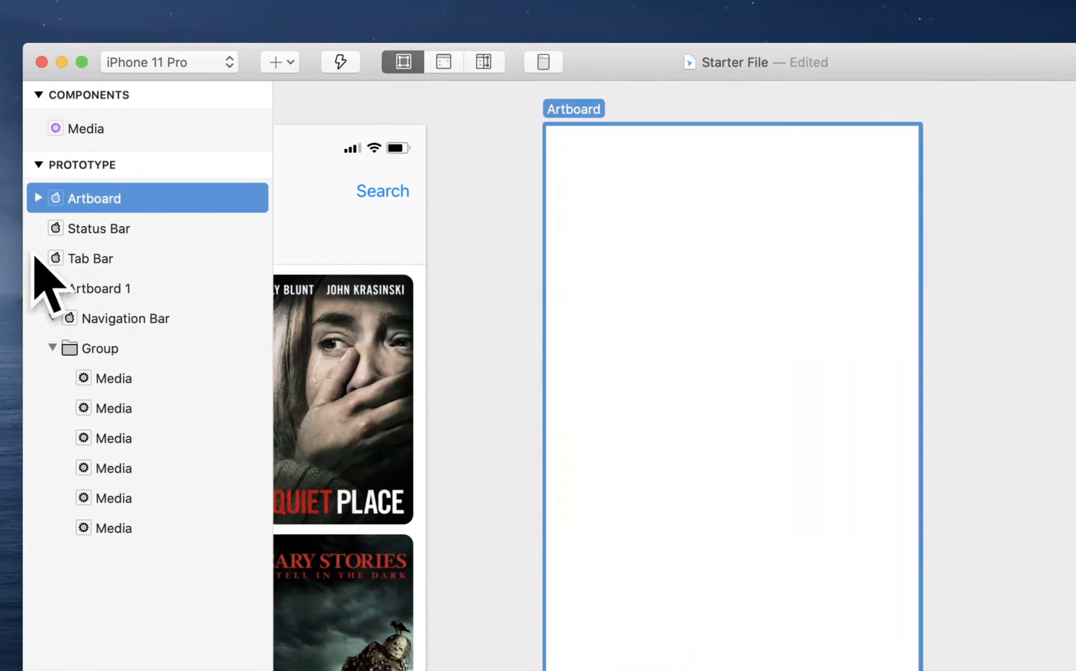
- Move the Status Bar above the new artboard in the layer order so it shows on both artboards
left_click(139, 230)
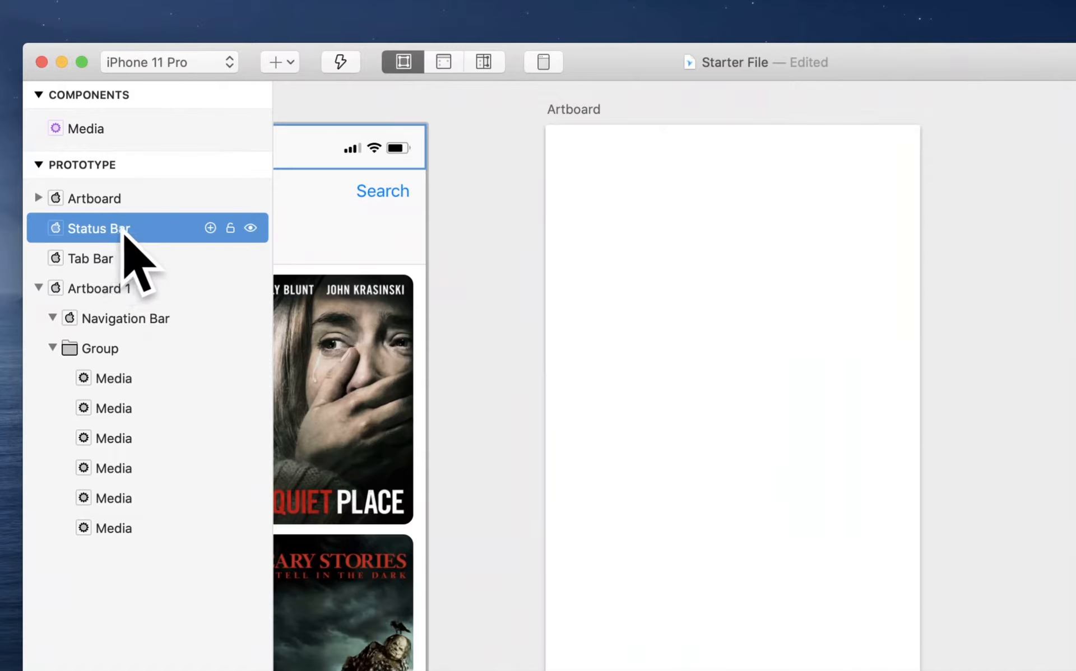
left_click_drag(124, 230, 125, 188)
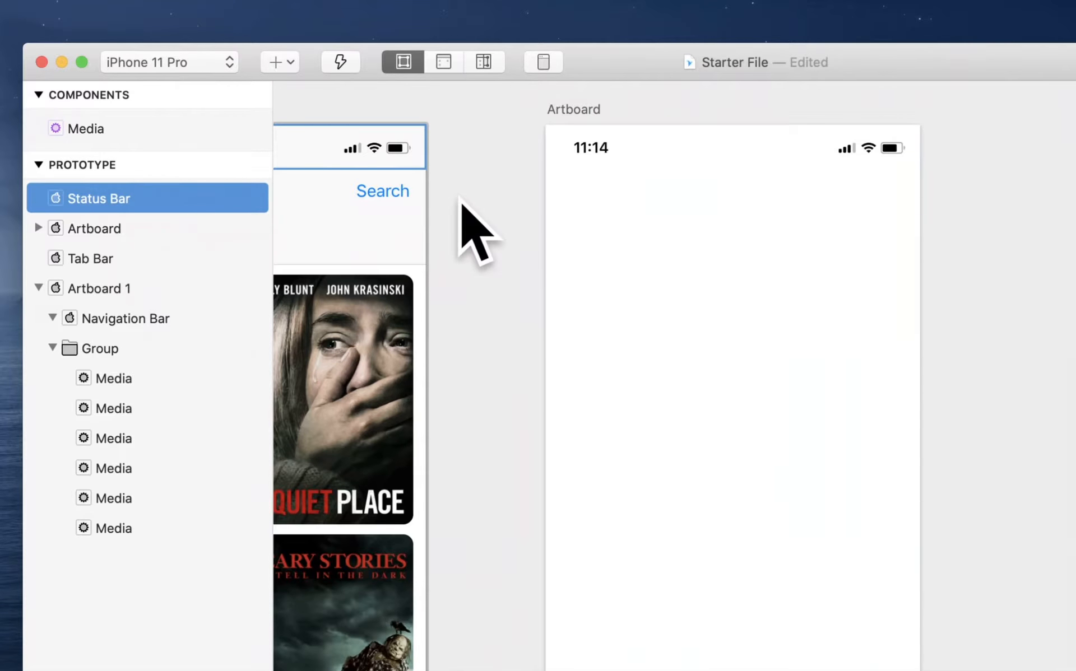
scroll(458, 231, "left", 10)
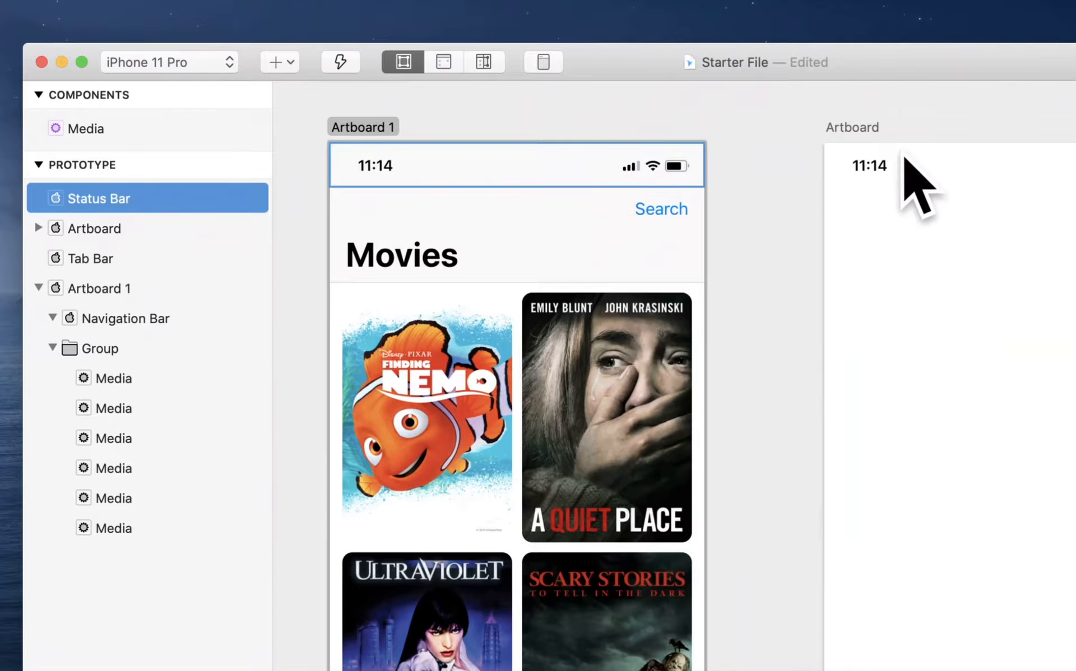
scroll(730, 273, "right", 5)
scroll(731, 273, "down", 5)
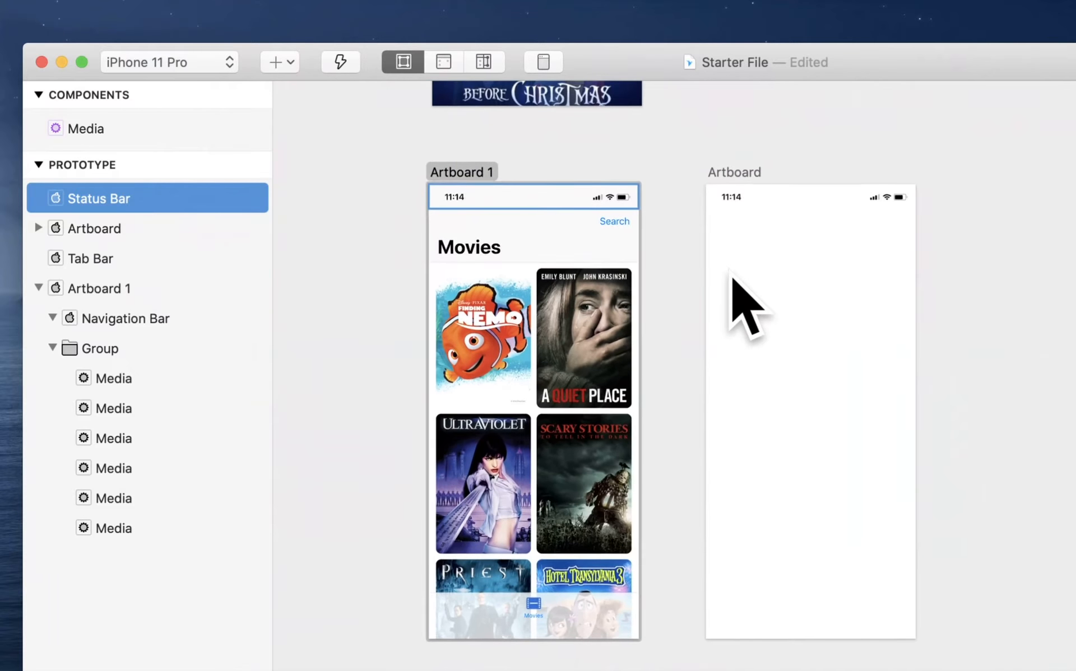
scroll(731, 273, "right", 2)
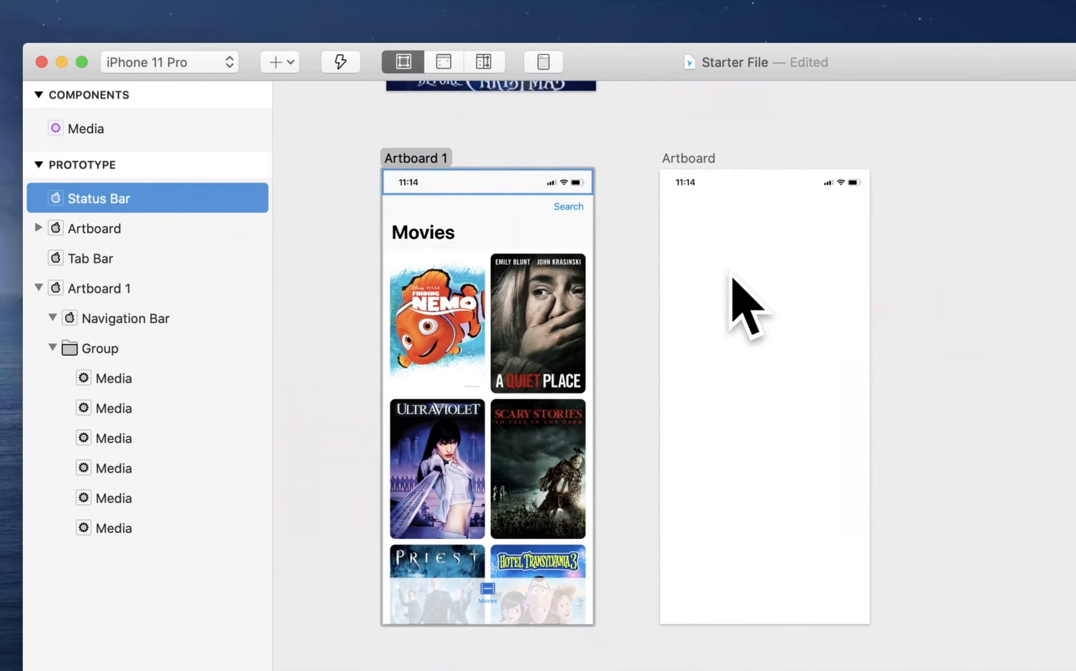
- Rename the new blank artboard to "Preview"
left_click(123, 228)
double_click(101, 228)
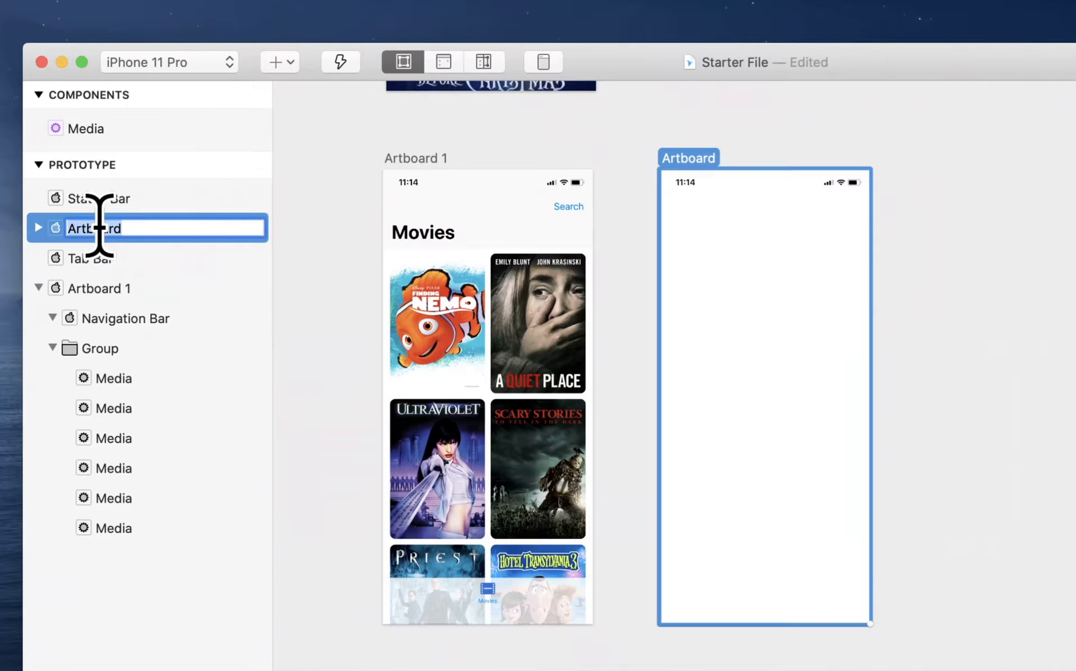
left_click(63, 227)
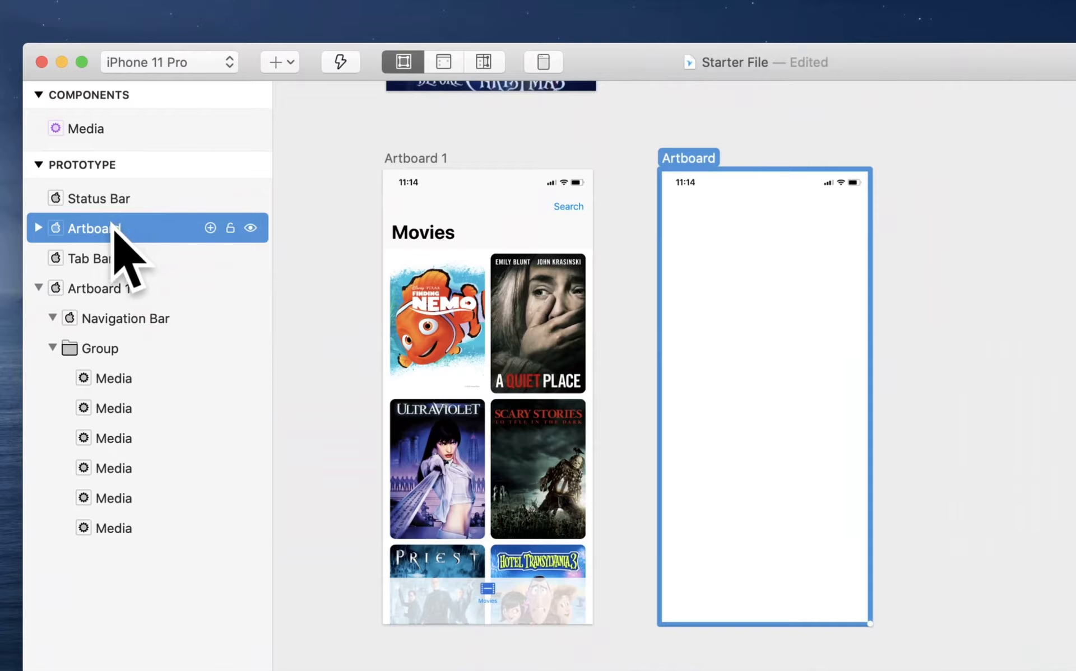
double_click(114, 224)
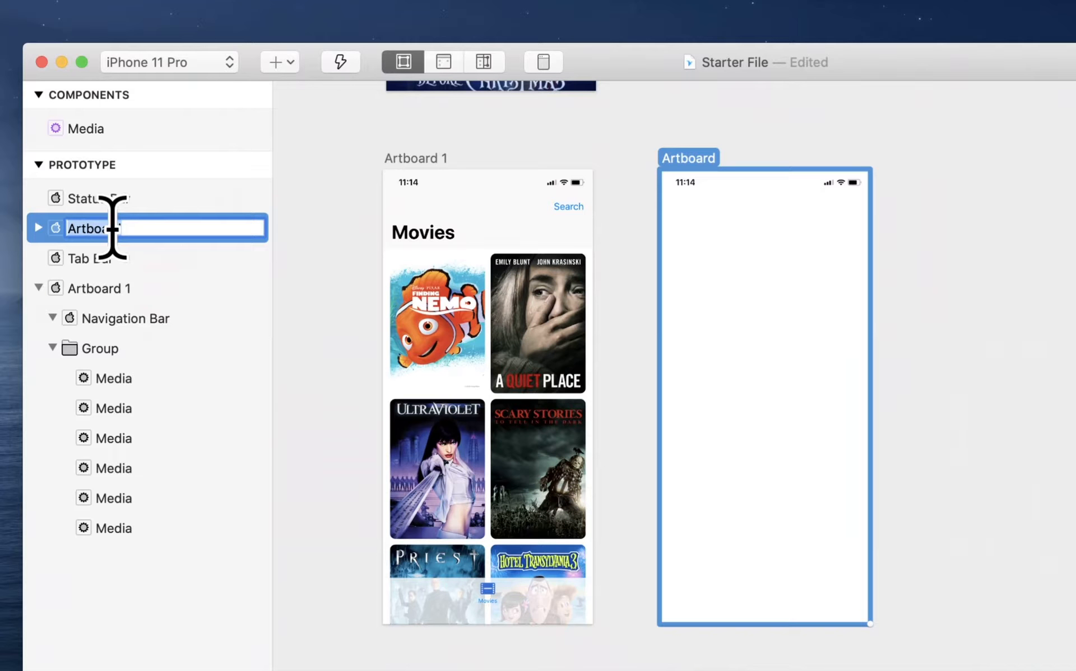
type("Previe")
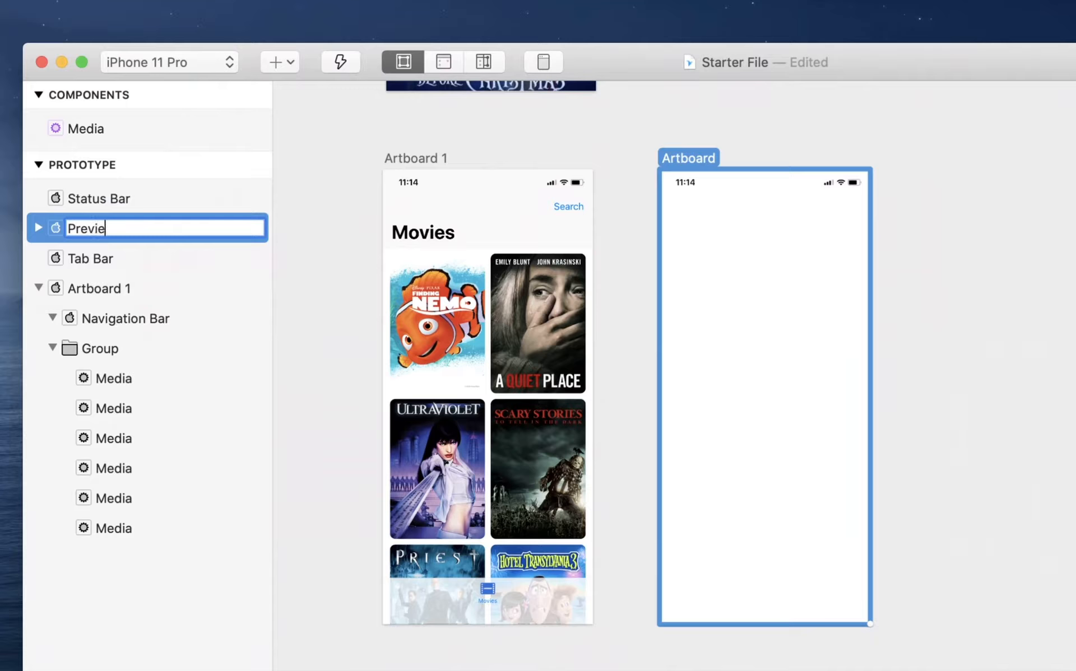
type("w")
key("Return")
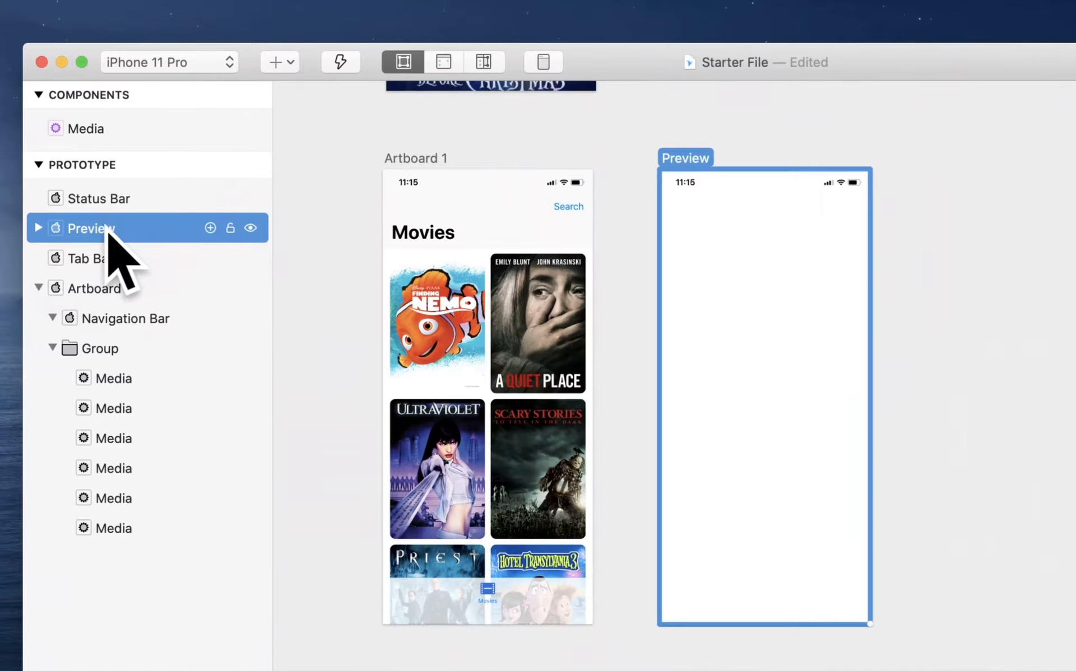
- Add an iOS Navigation Bar layer to the Preview artboard
left_click(729, 293)
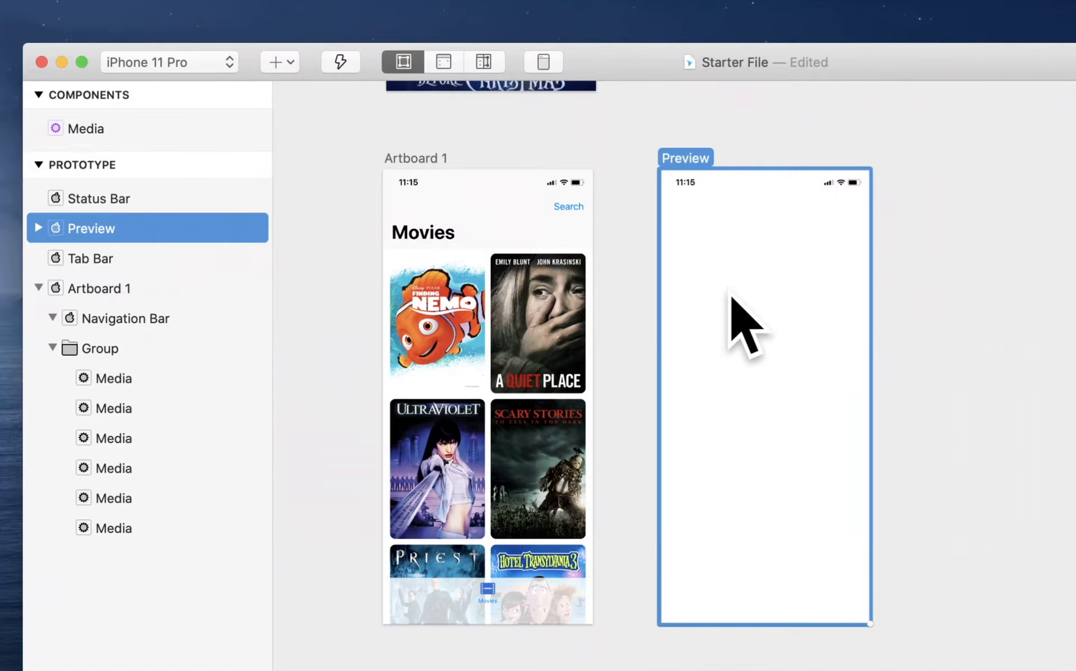
key("super+Return")
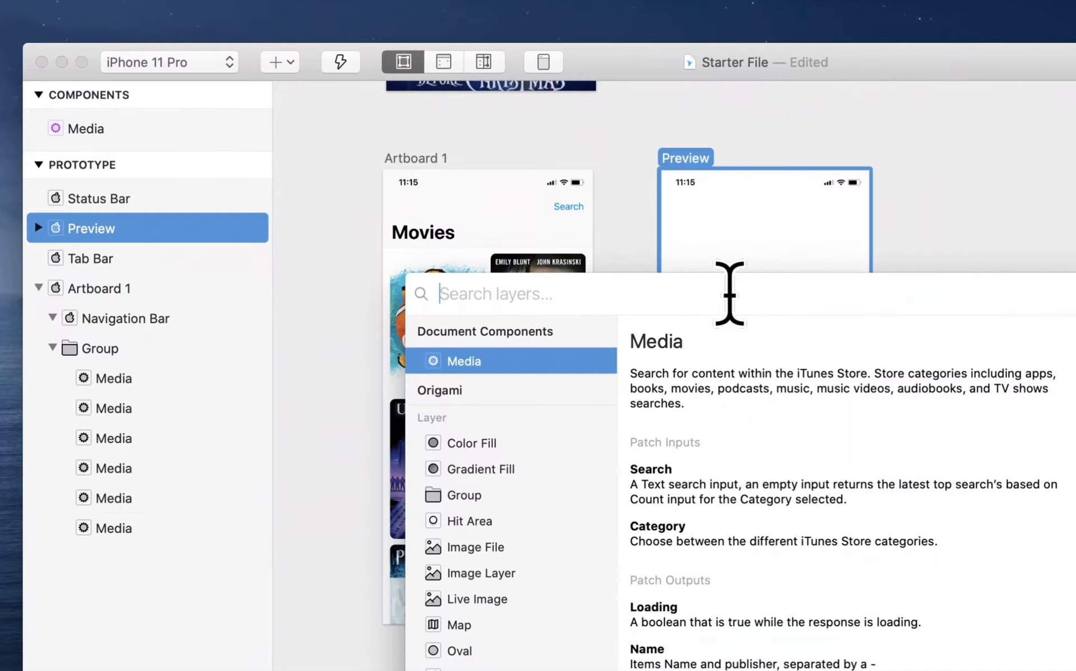
type("nav")
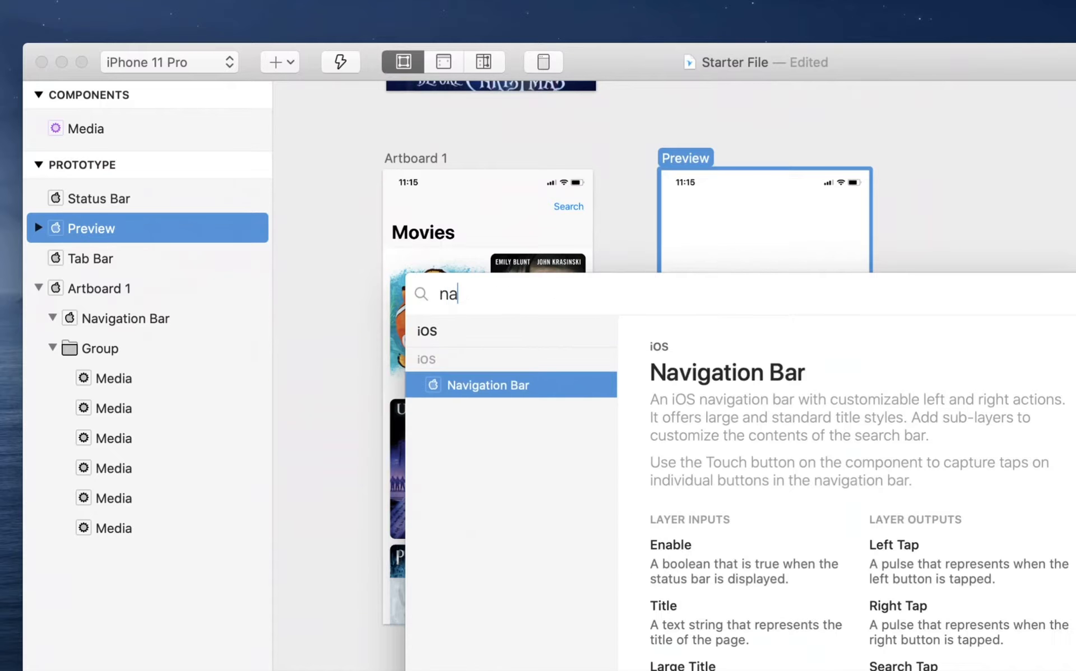
left_click(540, 388)
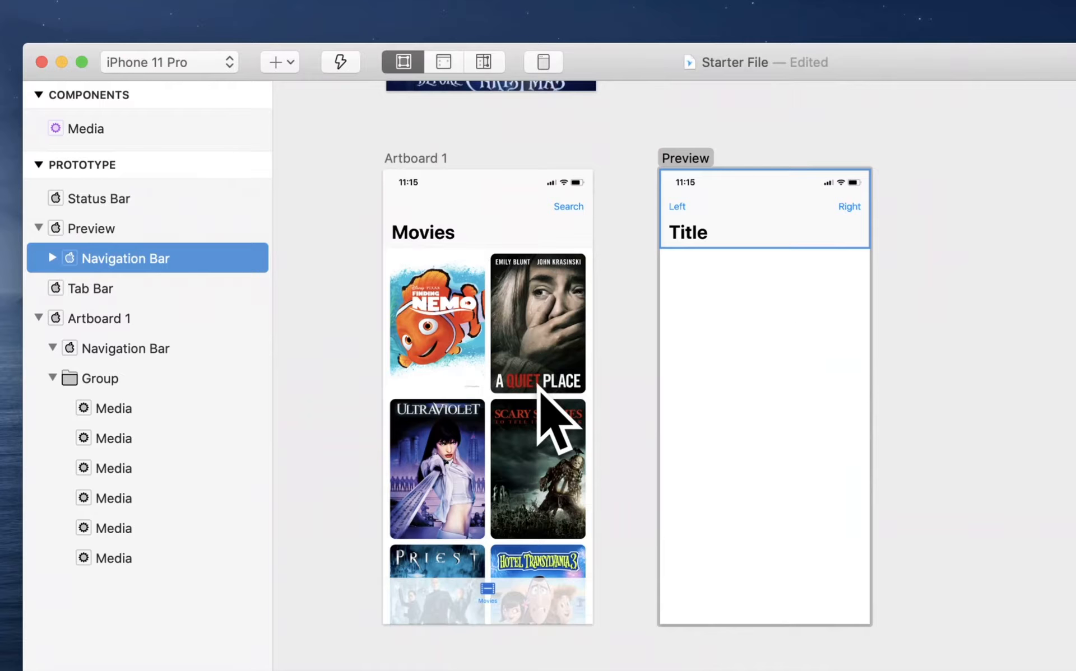
- Find the video layers in the layer library and add a Video Stream layer inside the Preview artboard's Navigation Bar
key("shift+super+Return")
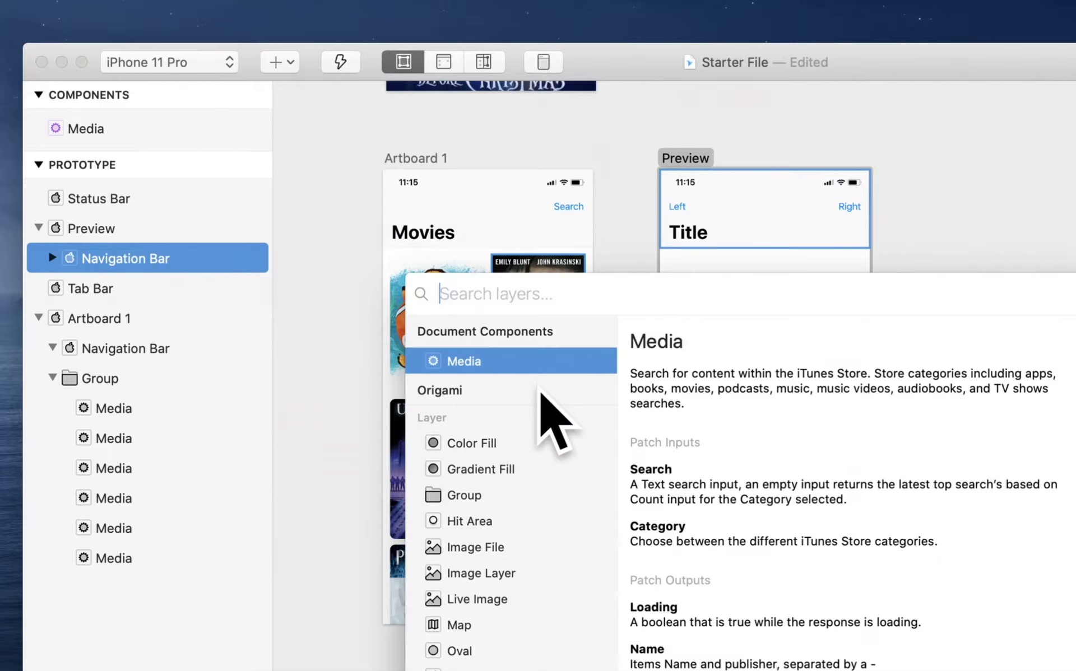
type("video")
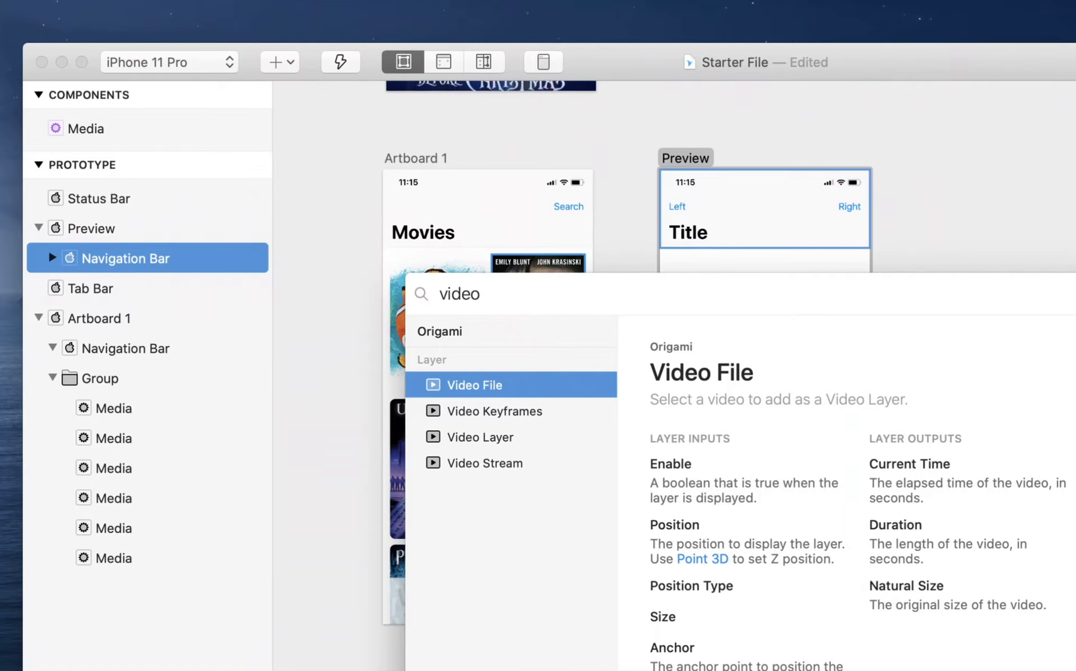
left_click(527, 461)
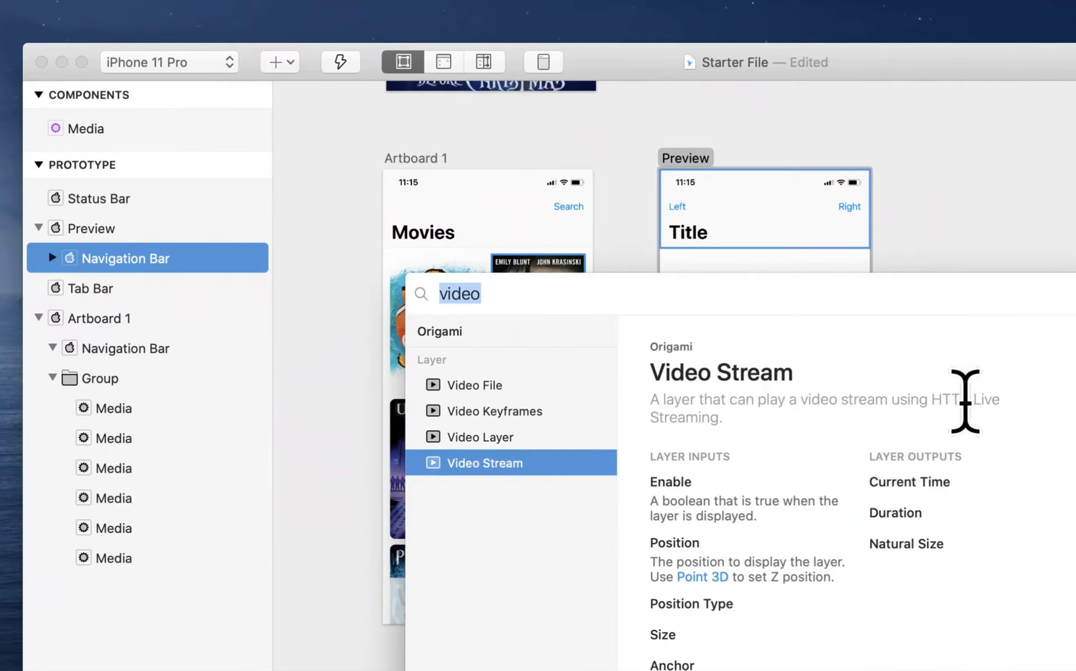
left_click_drag(970, 401, 932, 399)
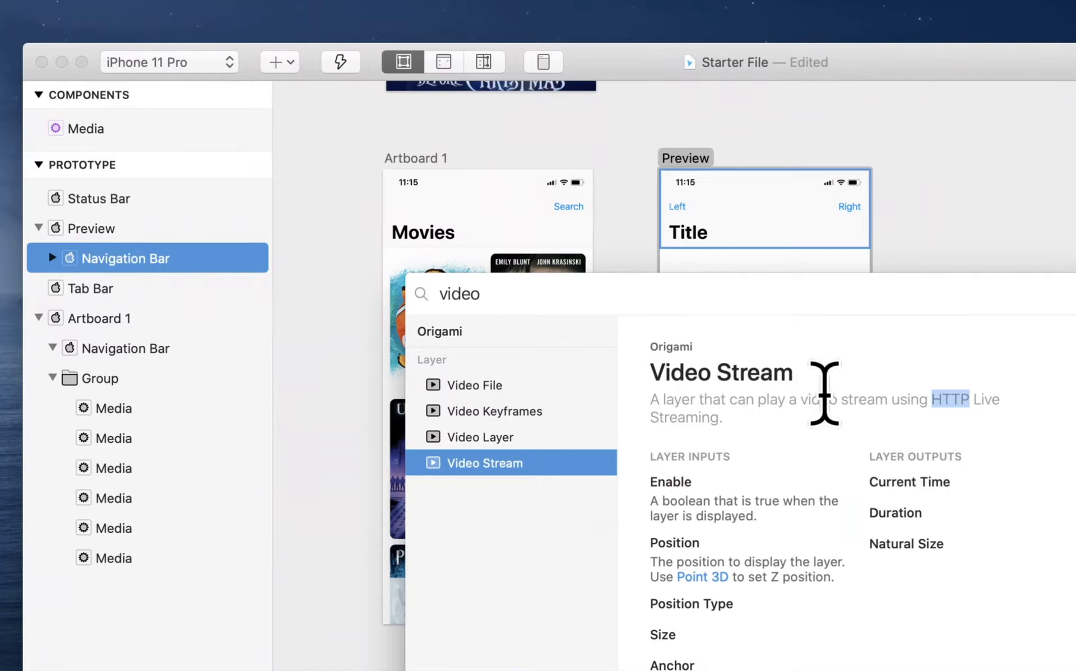
left_click(496, 461)
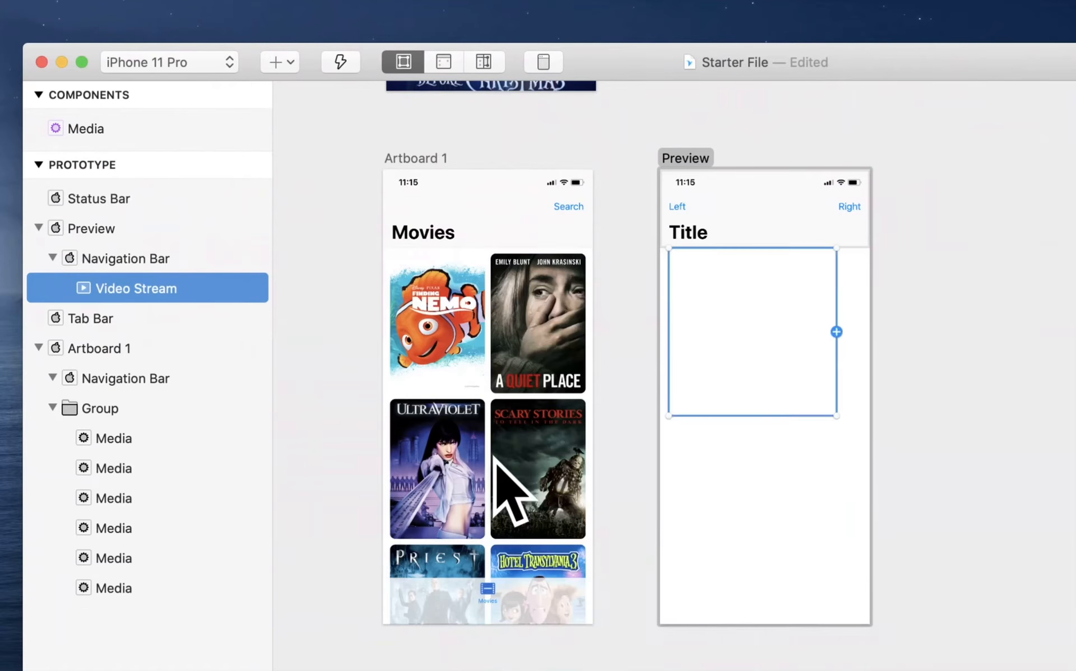
- Add a Text Layer above the Video Stream in the Preview artboard's Navigation Bar
mouse_move(152, 294)
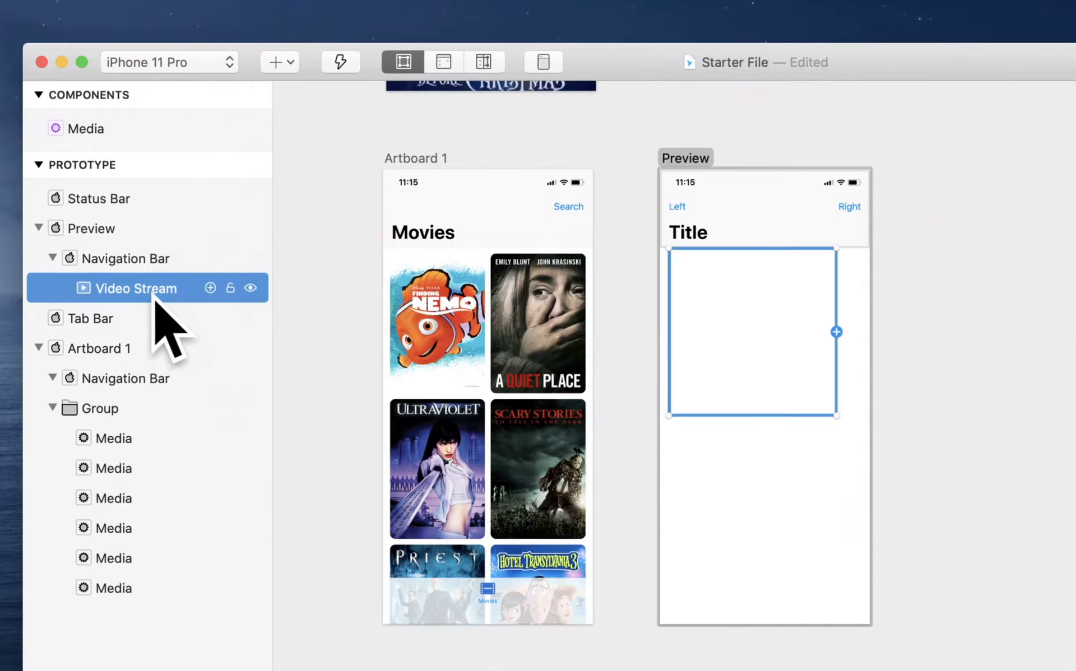
key("shift+super+Return")
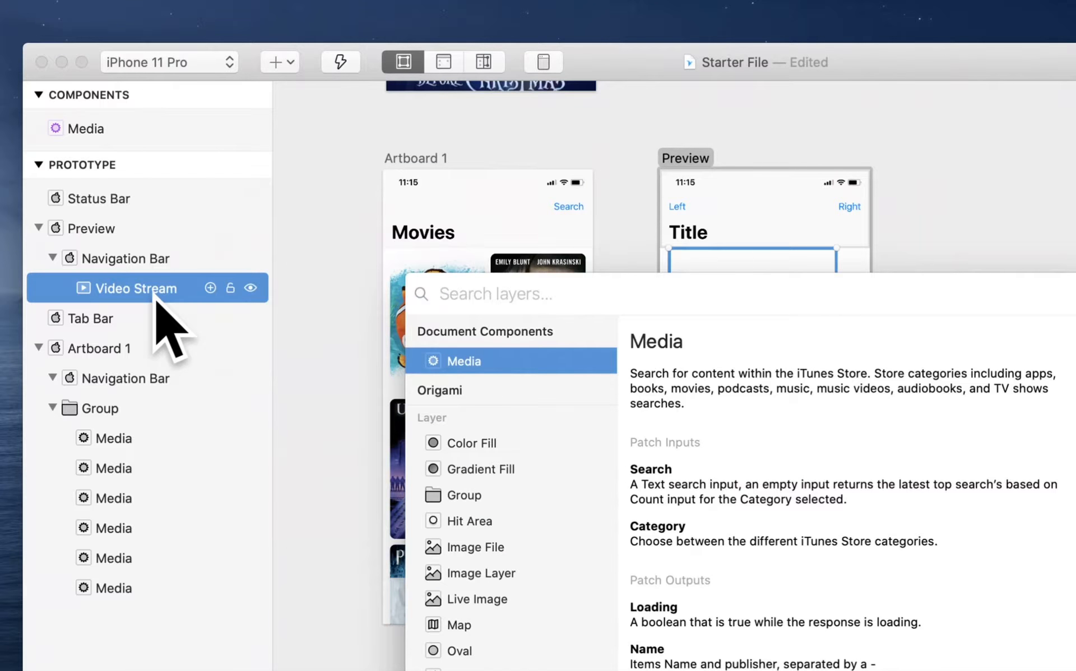
type("text")
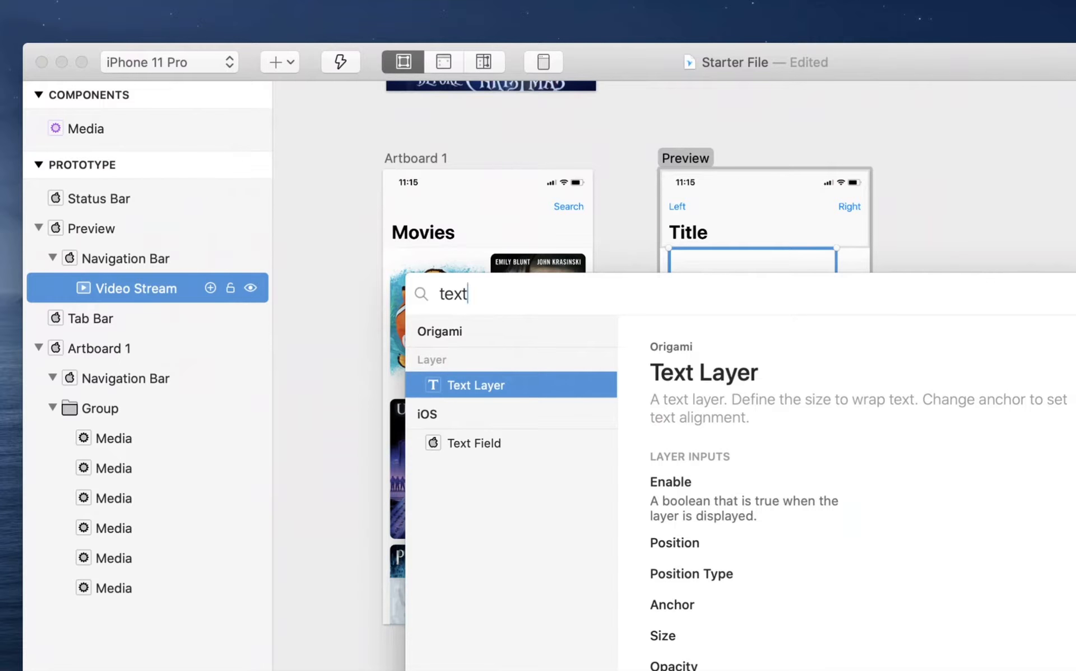
key("Return")
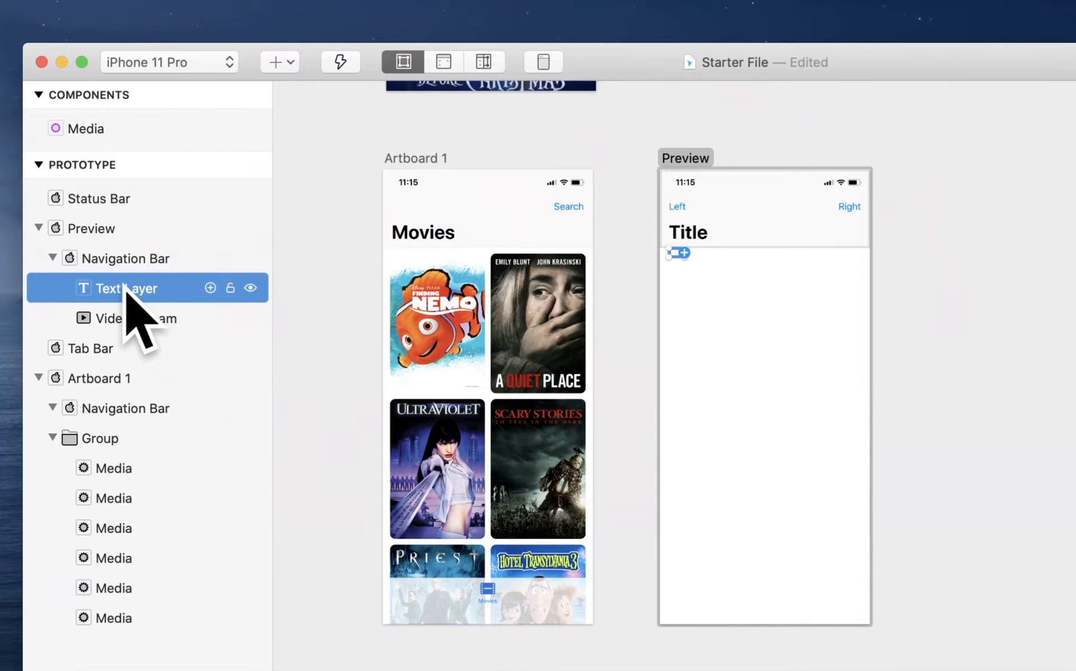
- Move the Text Layer and Video Stream out of the Navigation Bar directly into the Preview artboard and turn on the artboard's vertical Layout
left_click_drag(125, 288, 121, 242)
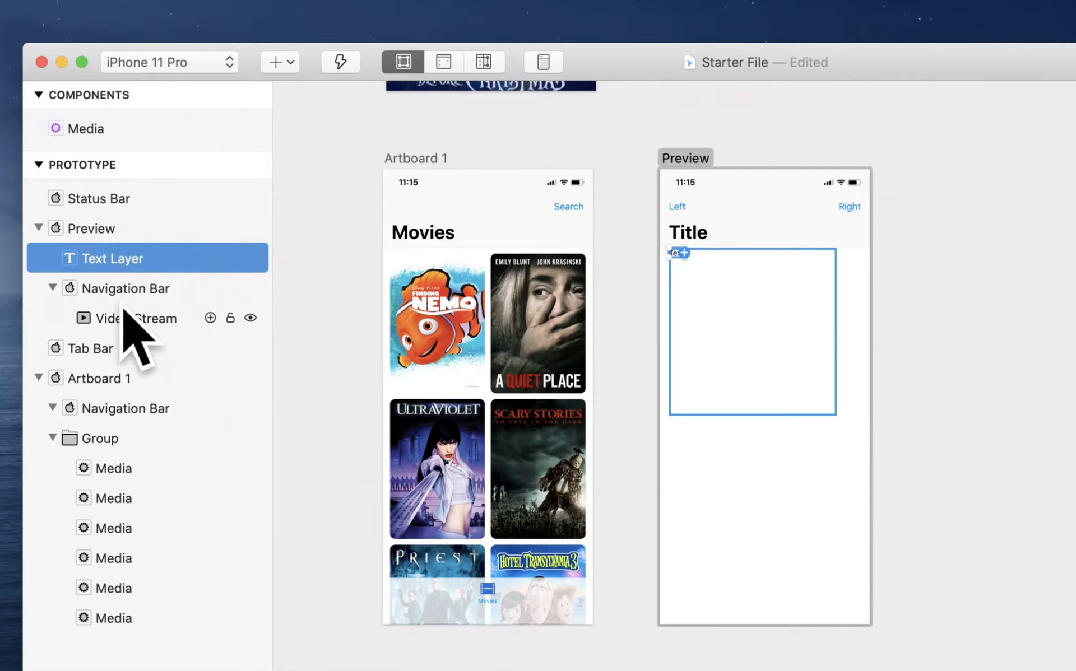
left_click_drag(124, 308, 105, 283)
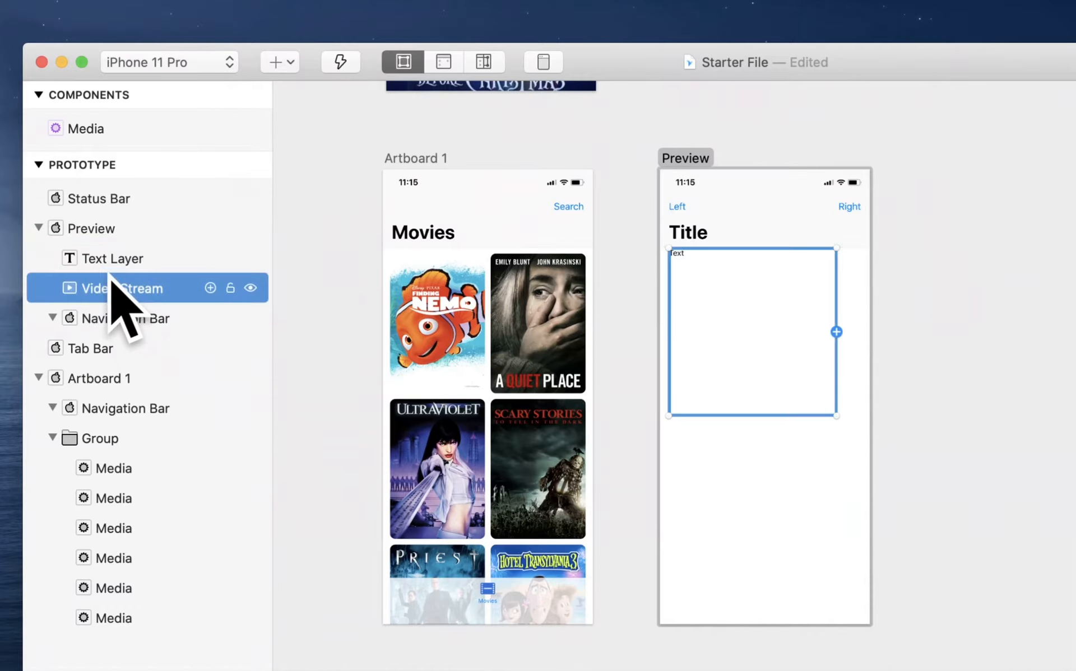
left_click(110, 236)
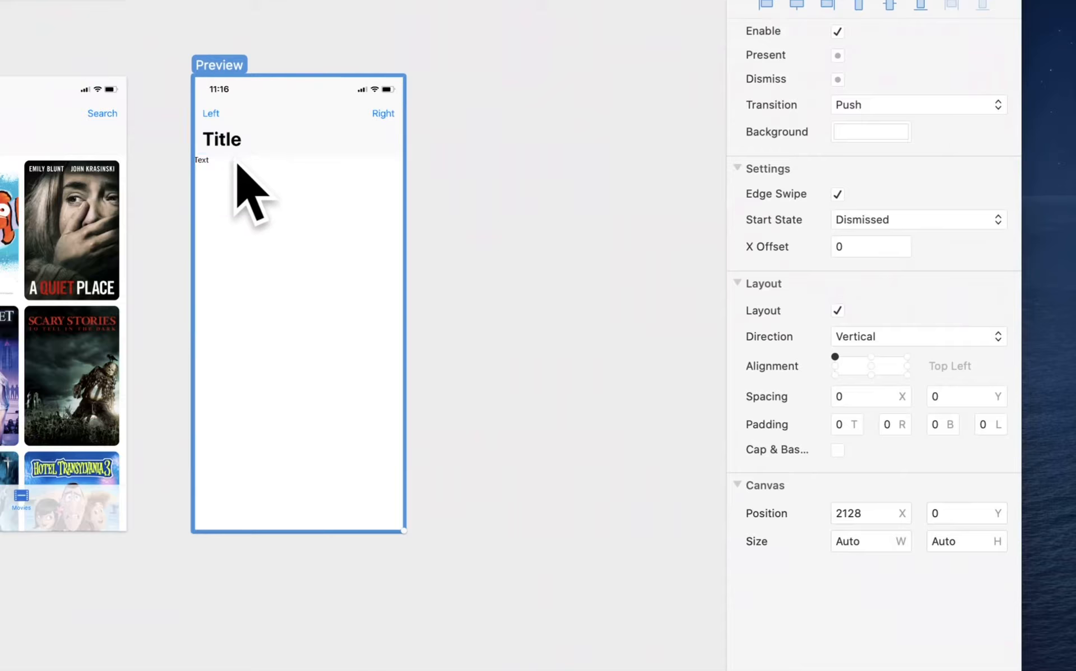
- Review the Preview artboard's stacked layers and move the Video Stream down to a Y position of 256
left_click(262, 109)
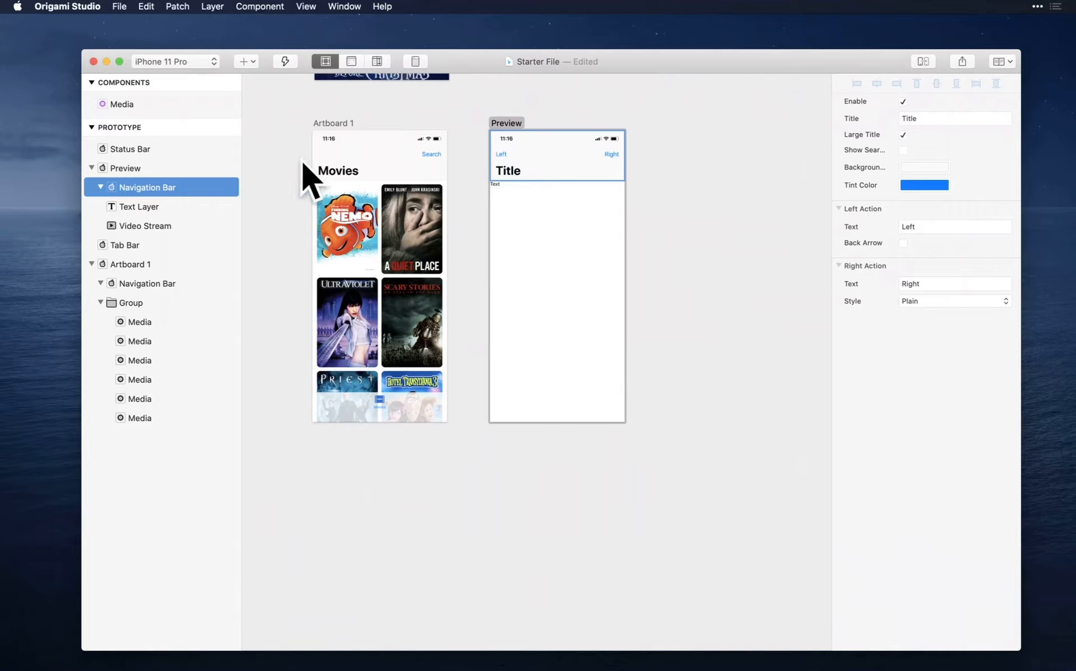
left_click(151, 207)
left_click(160, 187)
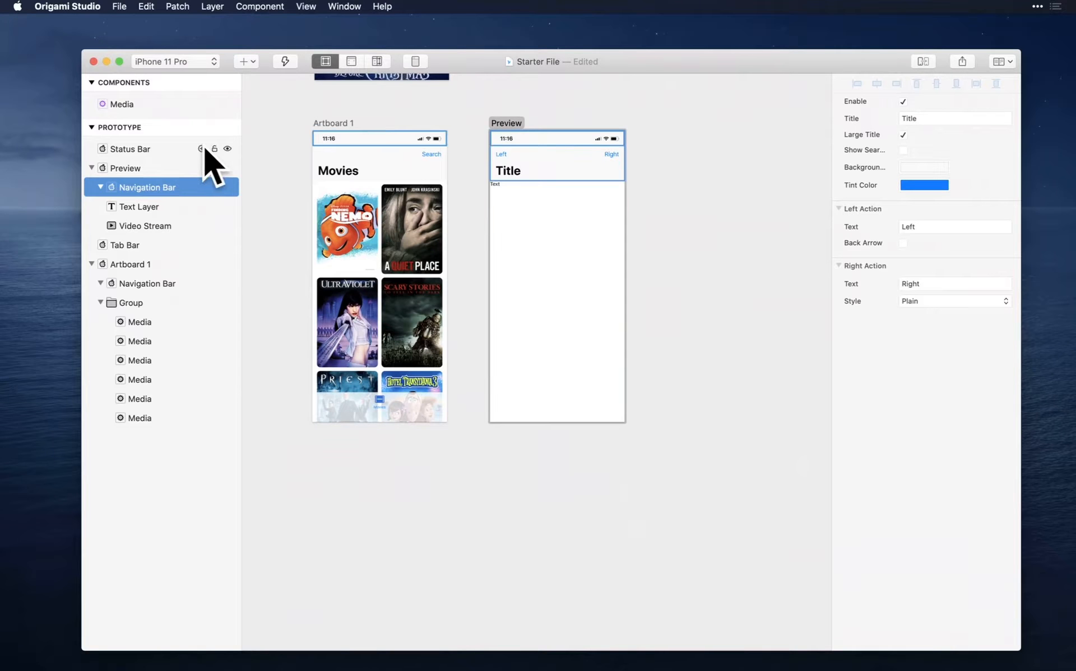
left_click(150, 168)
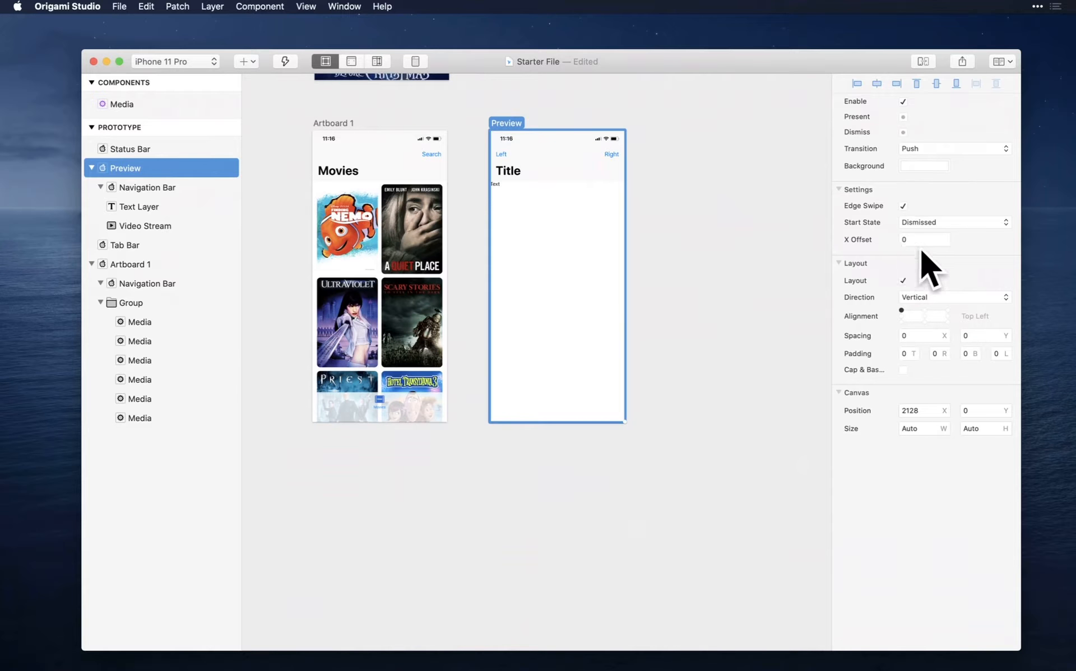
left_click(518, 163)
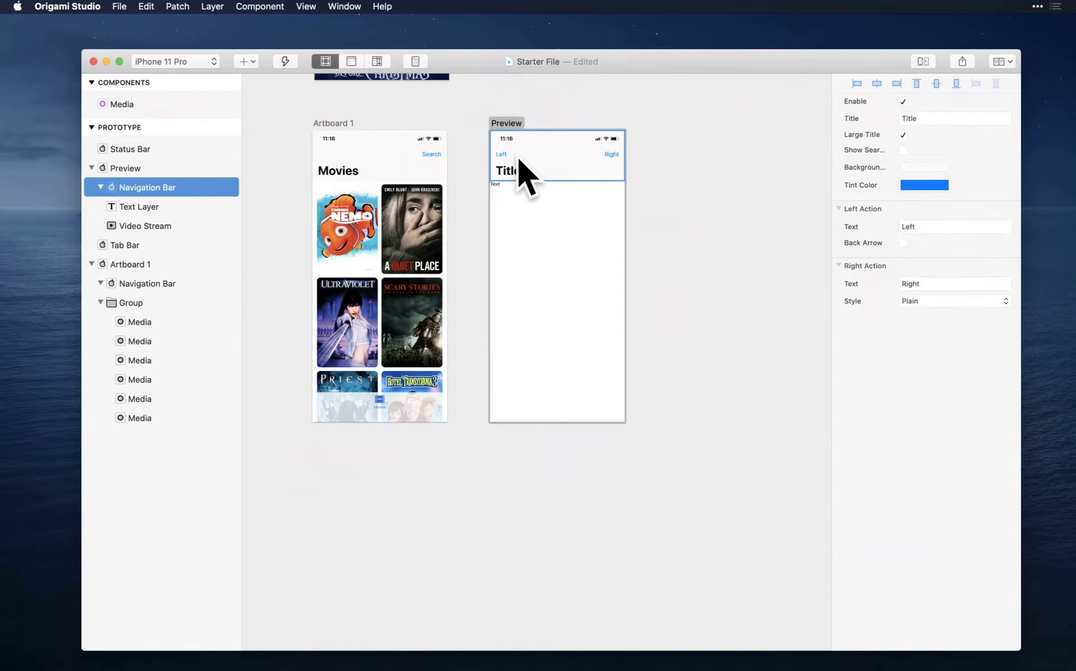
left_click(496, 186)
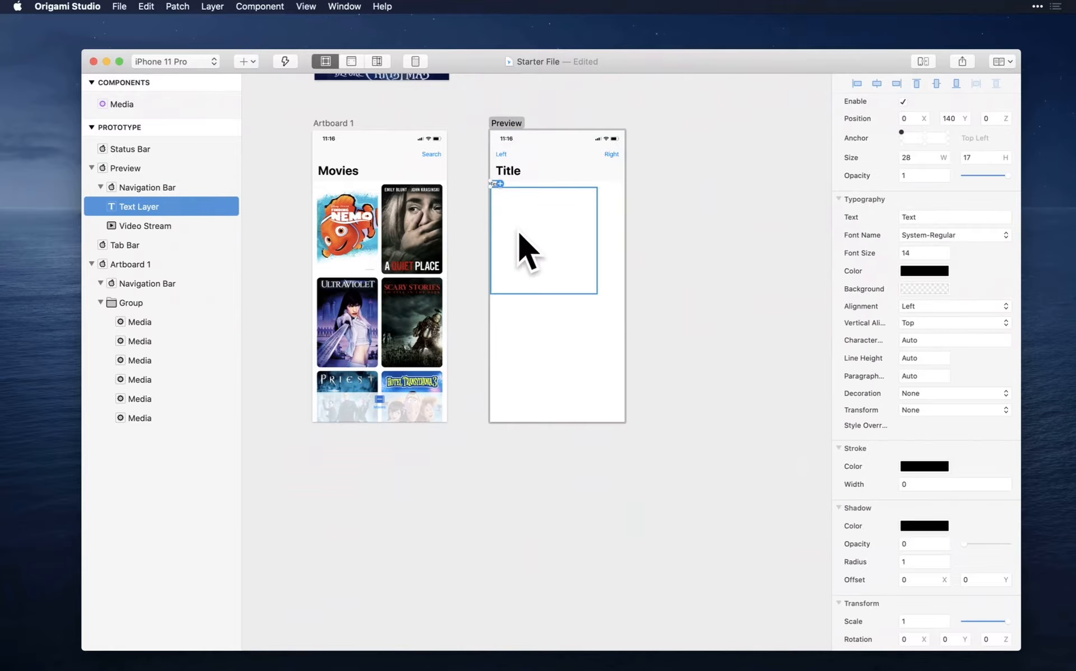
left_click(526, 250)
mouse_move(529, 253)
left_mouse_down()
mouse_move(533, 241)
mouse_move(526, 314)
mouse_move(490, 242)
mouse_move(538, 211)
mouse_move(562, 230)
mouse_move(521, 270)
left_mouse_up()
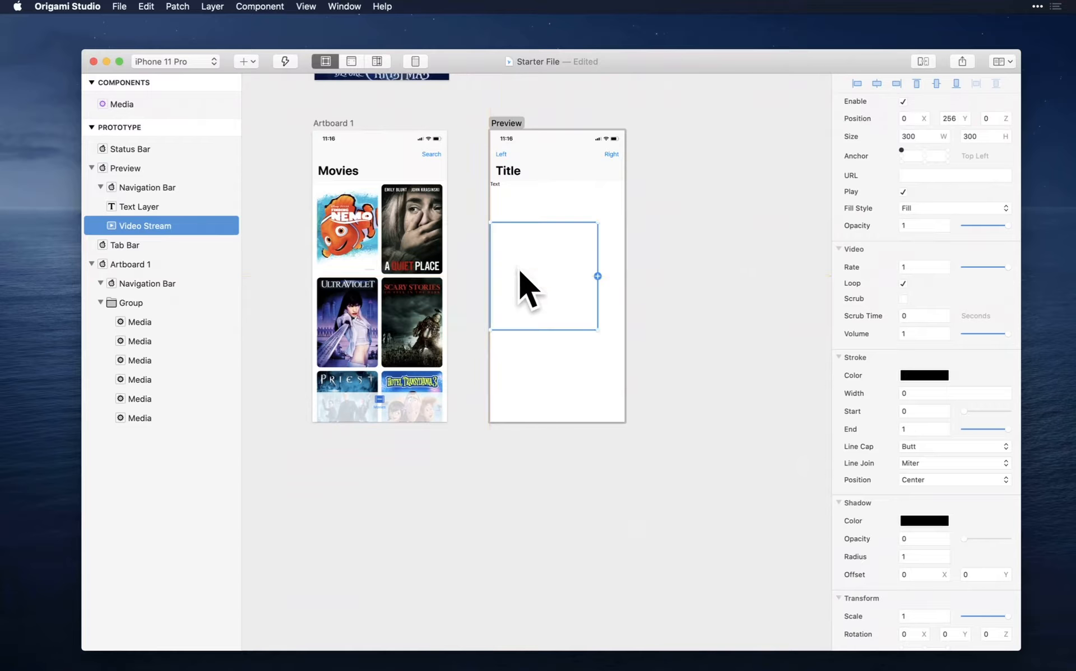
- Re-enable the vertical Layout on the Preview artboard so the Navigation Bar, Text Layer and Video Stream stack automatically
left_click(136, 170)
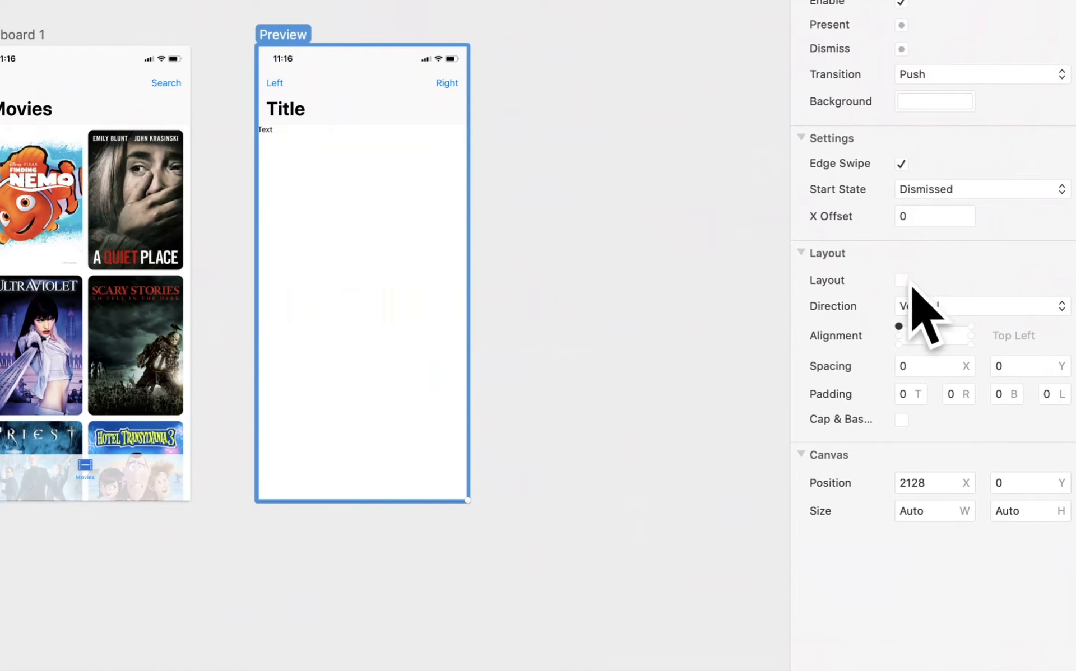
left_click(904, 280)
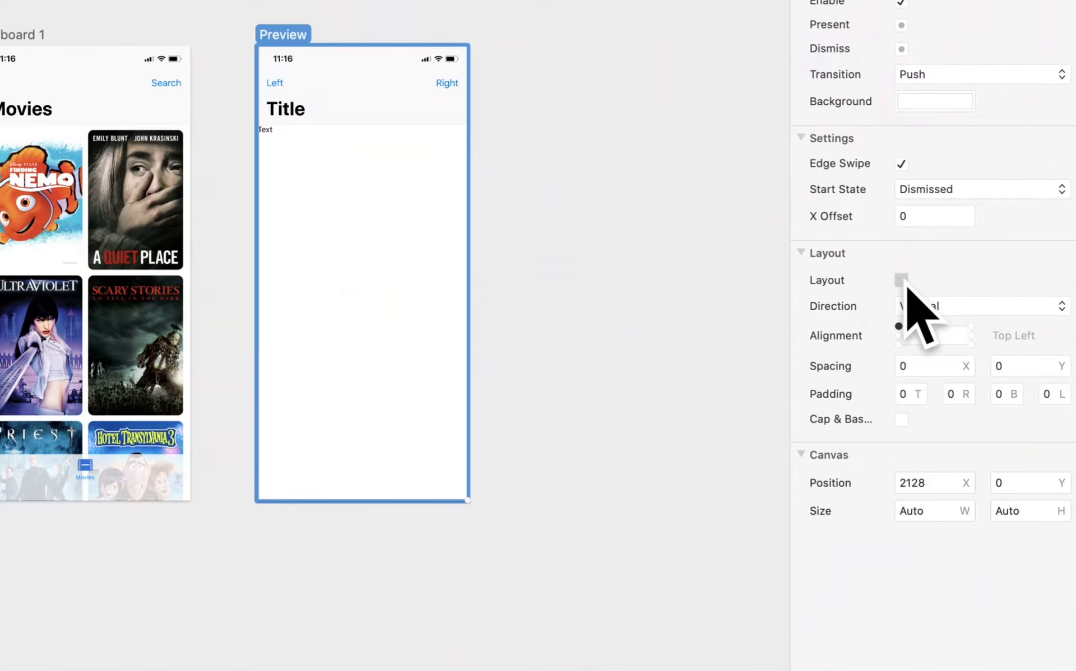
left_click(316, 100)
left_click(269, 184)
left_click(284, 247)
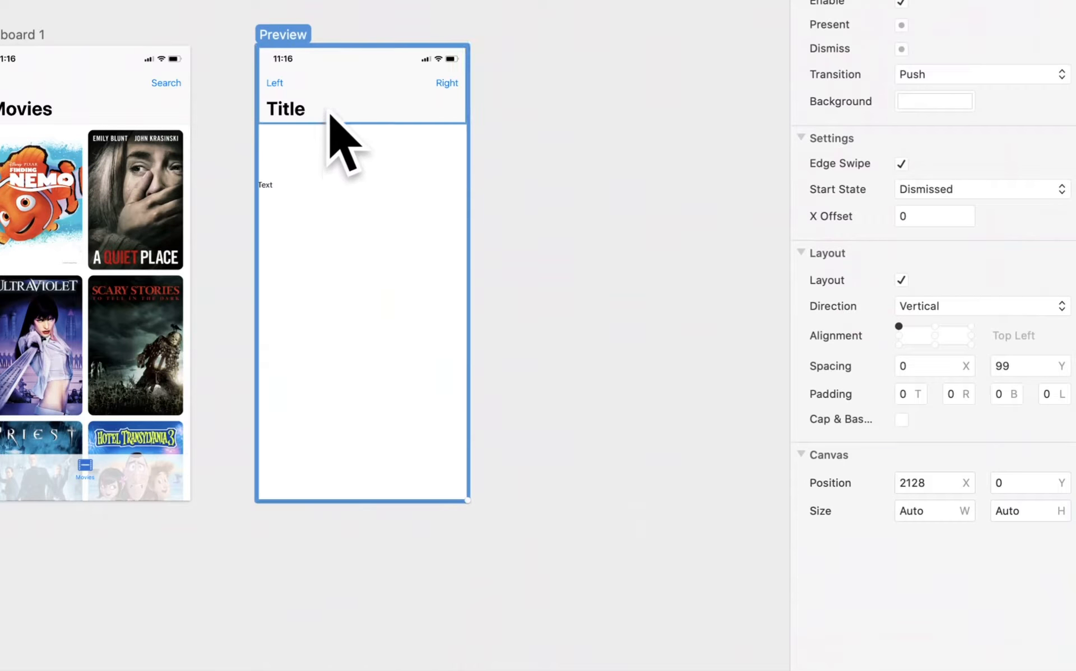
- Set the Preview artboard's vertical layout Y spacing to 0
left_click(324, 111)
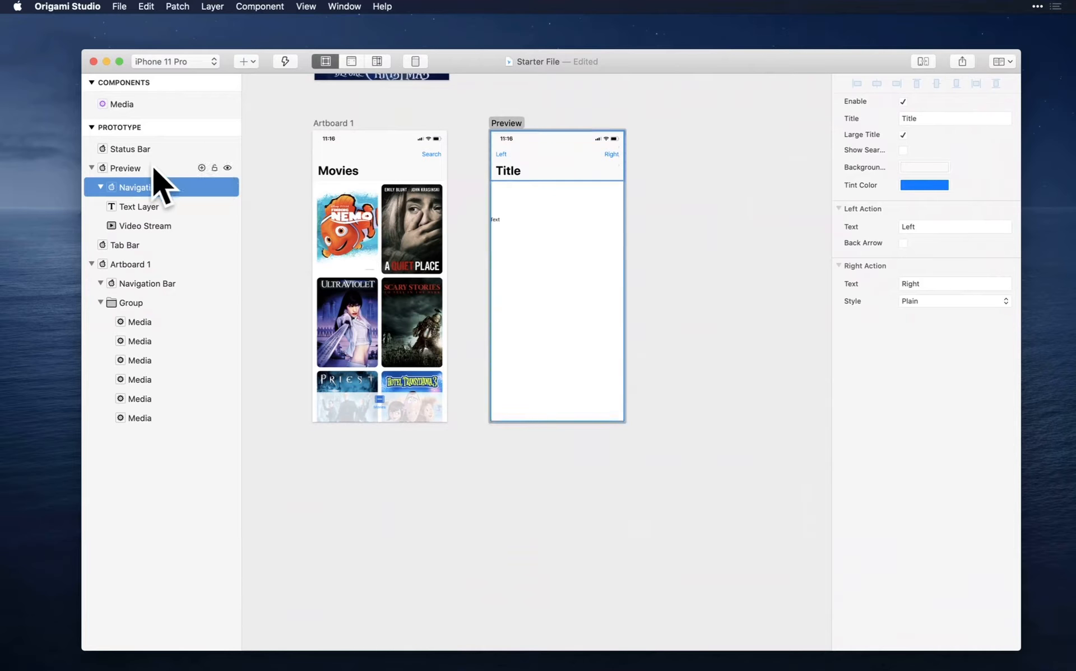
left_click(149, 168)
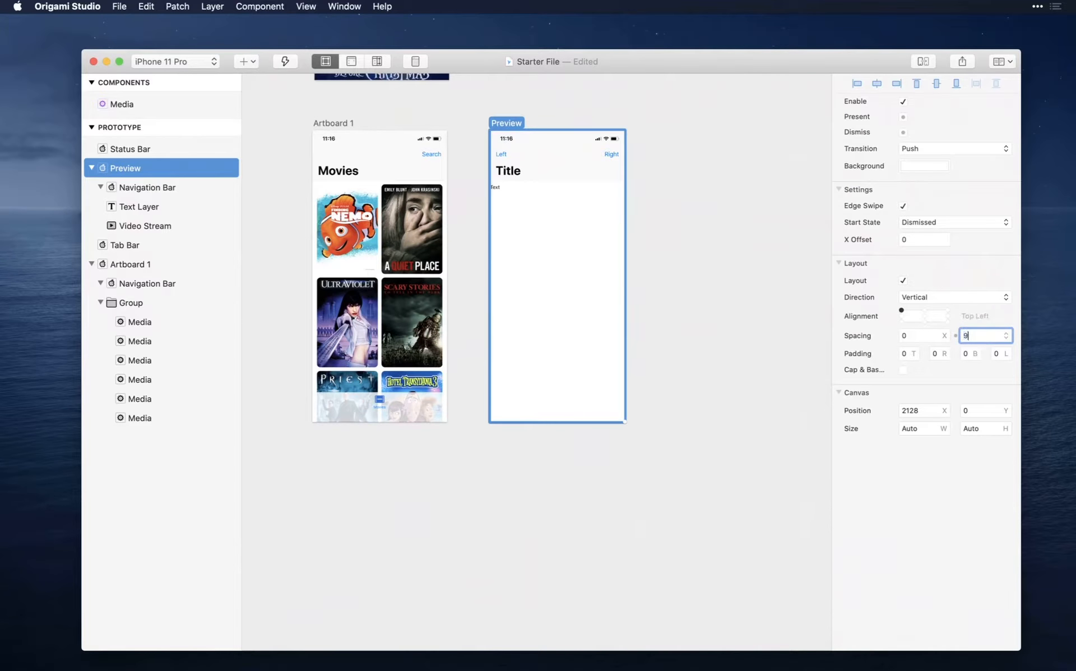
key("BackSpace")
key("Return")
left_click(519, 174)
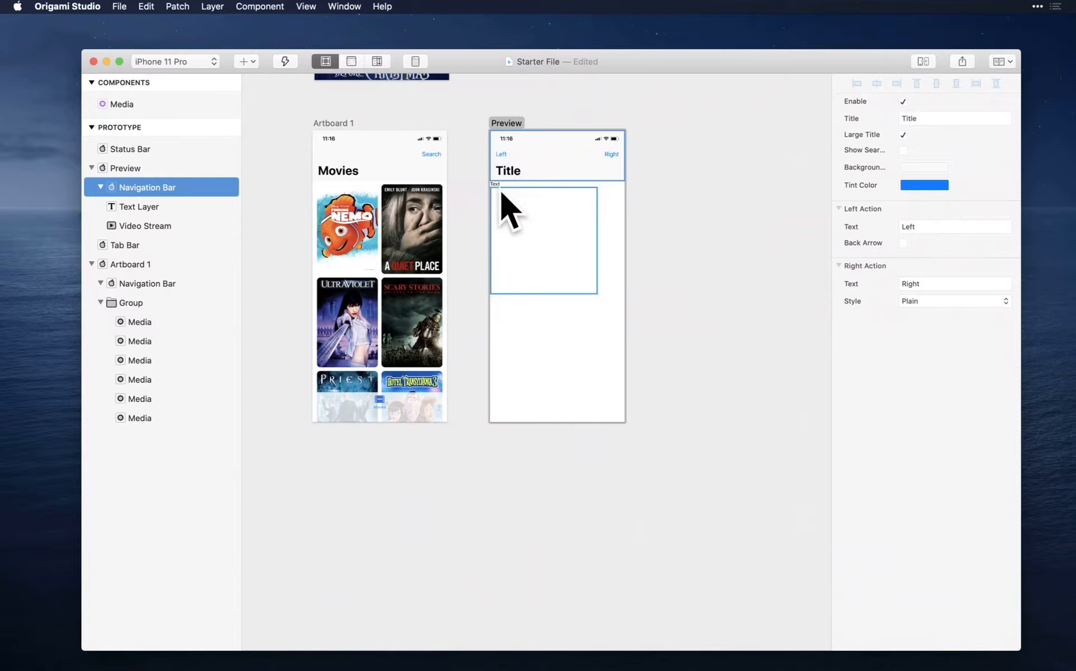
- Move the Text Layer below the Video Stream and set the Preview artboard's layout alignment to Top Center
left_click(128, 208)
left_click_drag(134, 210, 191, 221)
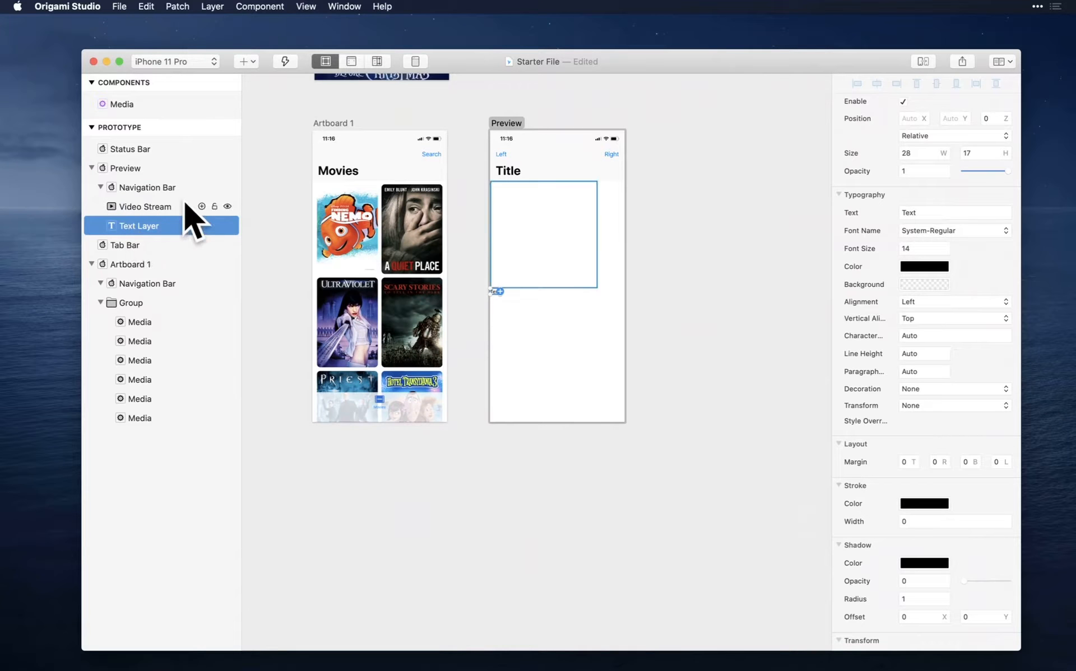
left_click(147, 208)
left_click(150, 171)
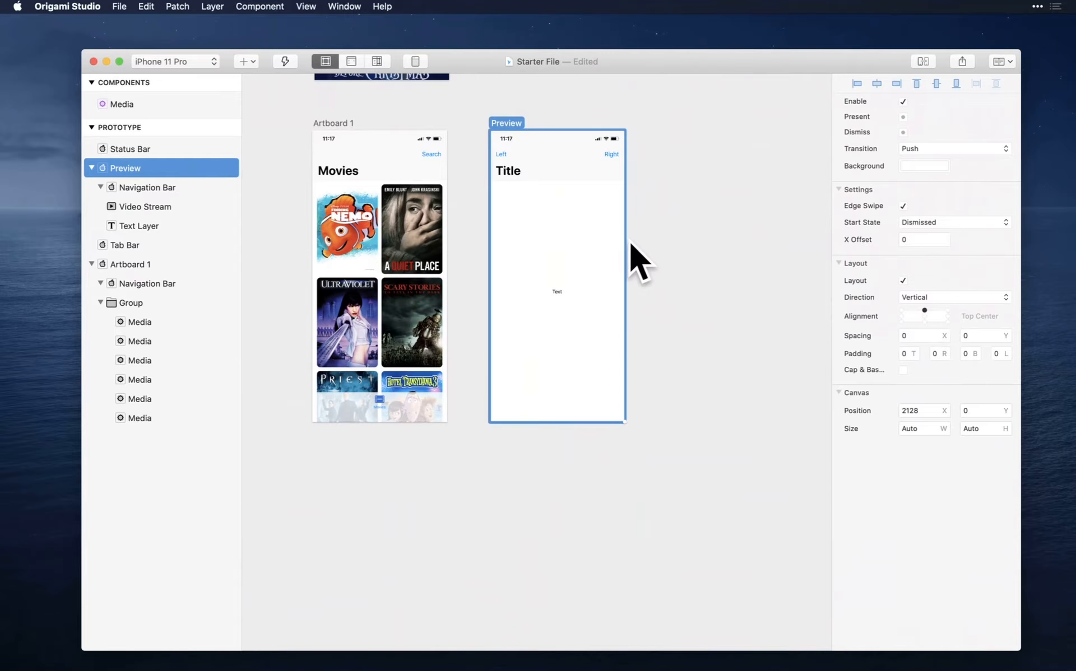
- Set the font size of the Text Layer under the Video Stream to 39
left_click(571, 264)
scroll(559, 300, "up", 5)
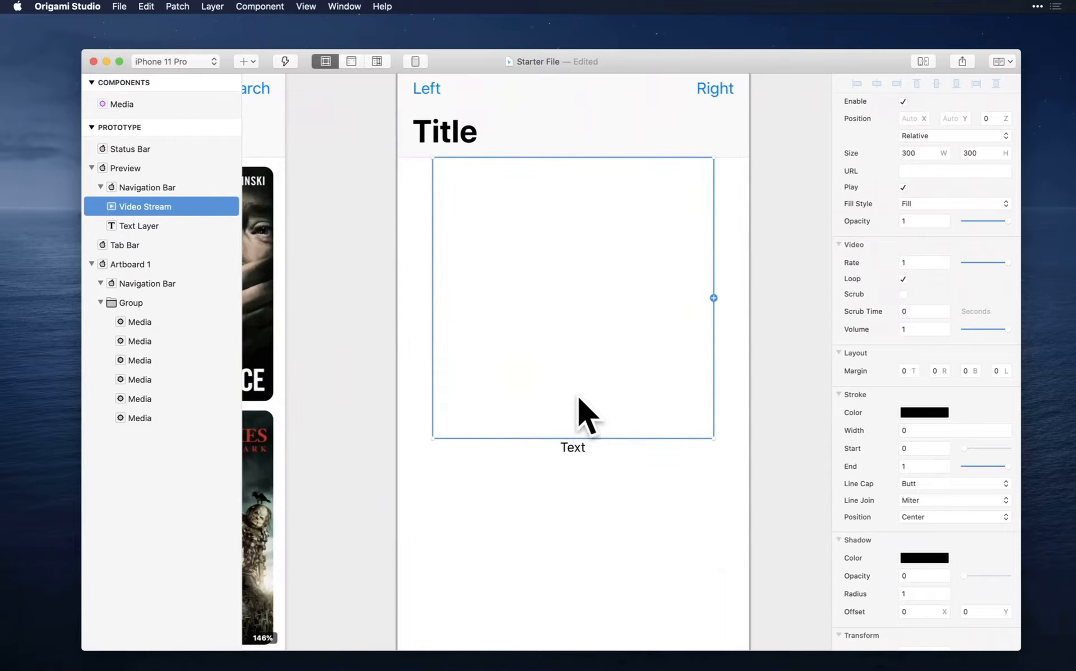
left_click(575, 448)
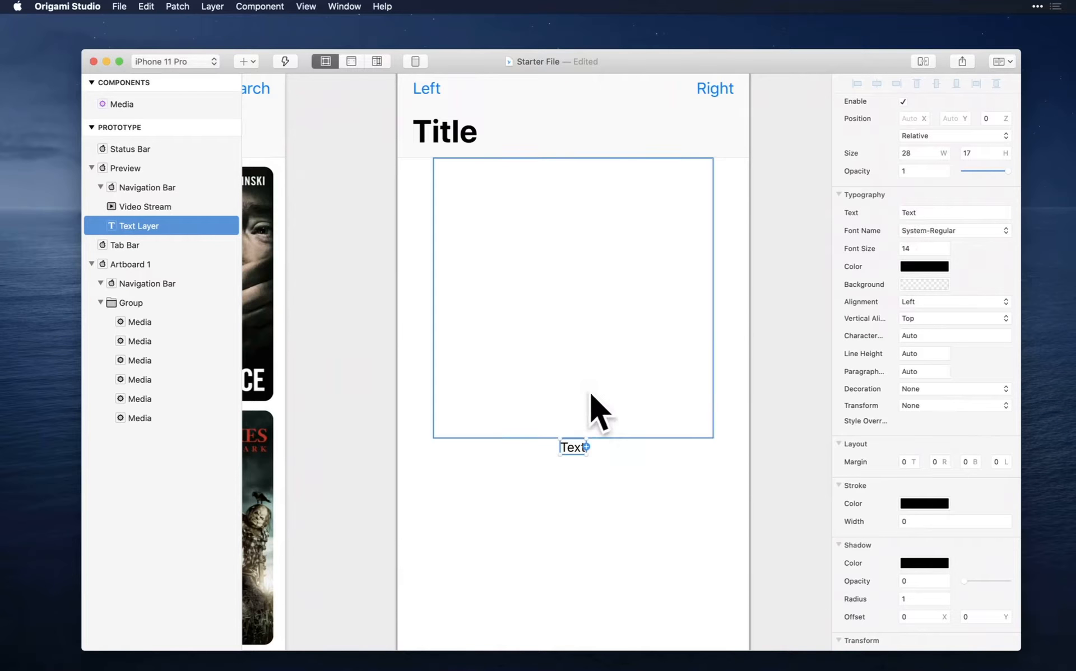
left_click(919, 248)
left_click_drag(919, 249, 807, 351)
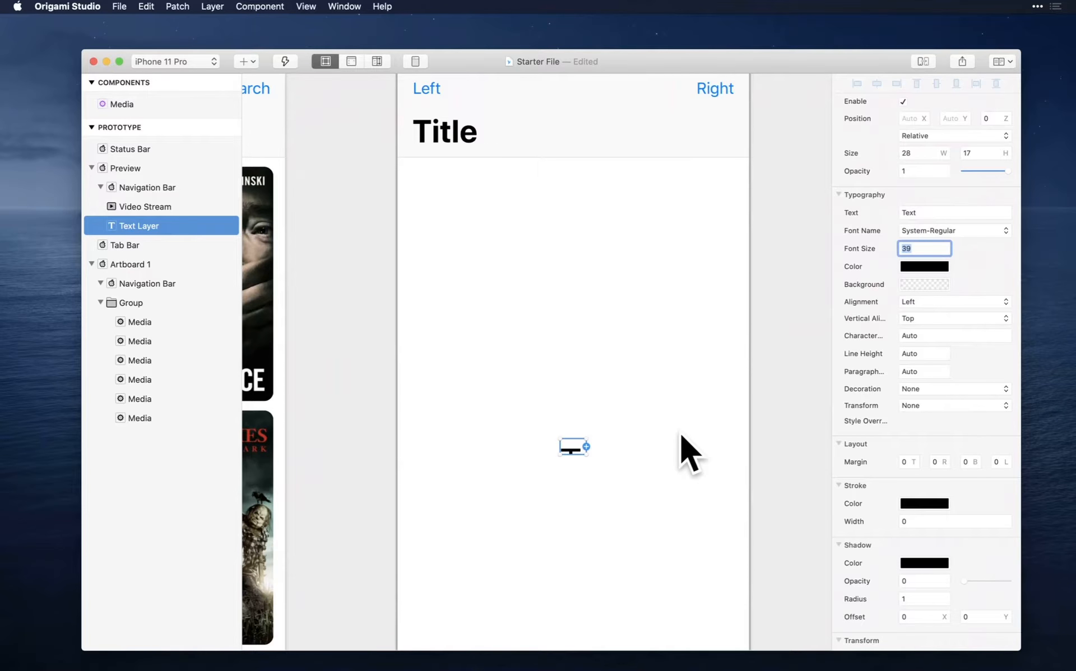
- Set the Text Layer's width and height to Auto
left_click(922, 153)
key("BackSpace")
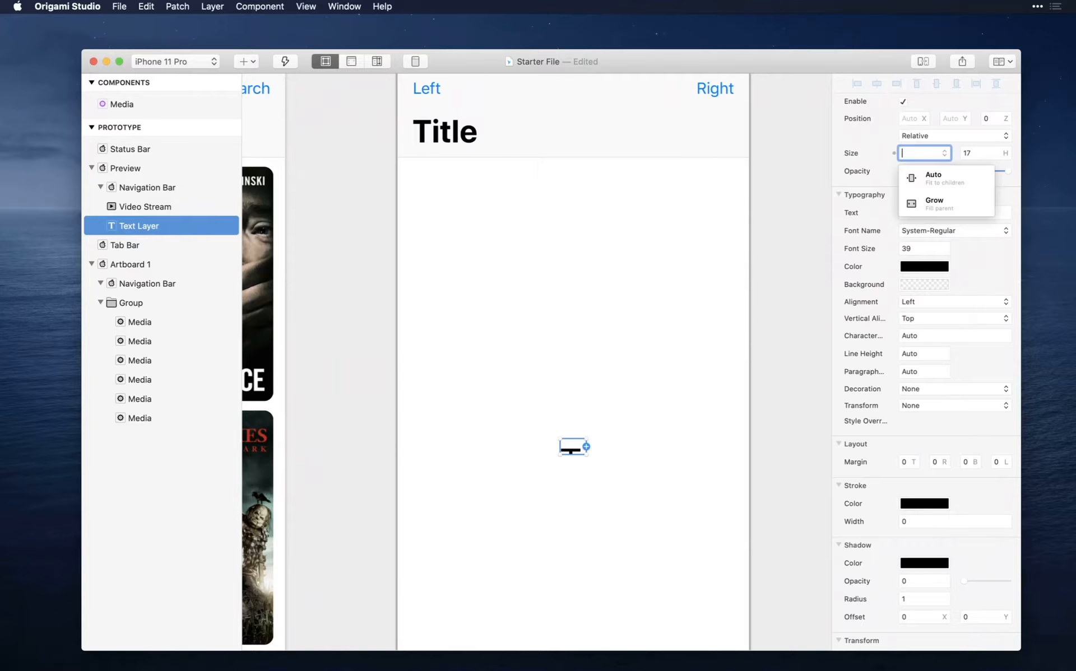
left_click(956, 185)
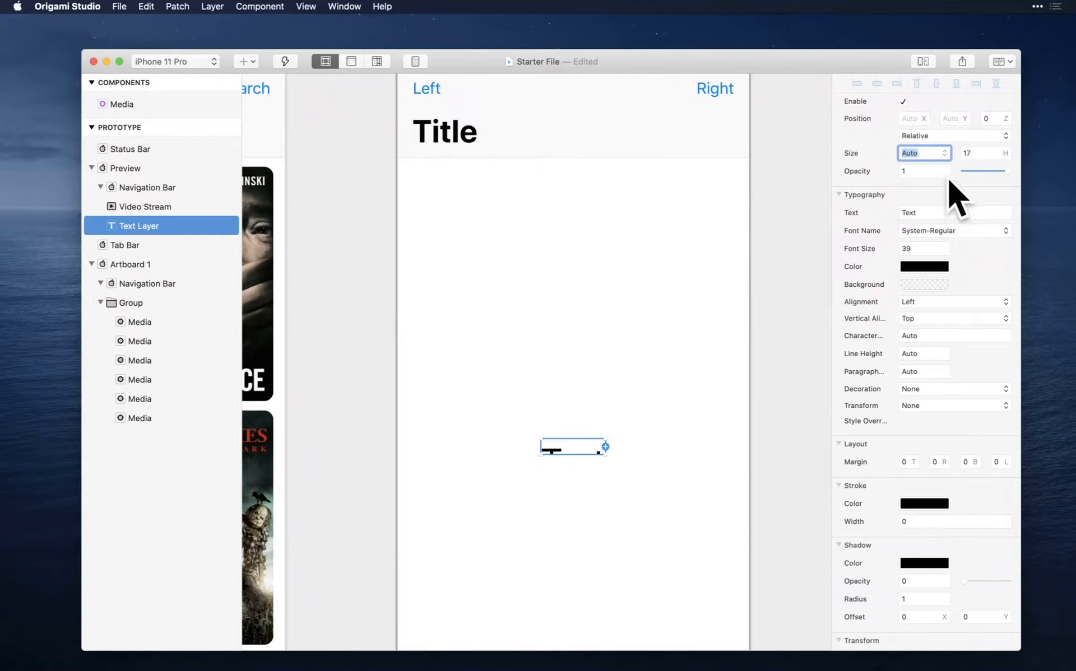
left_click(984, 152)
key("BackSpace")
left_click(993, 174)
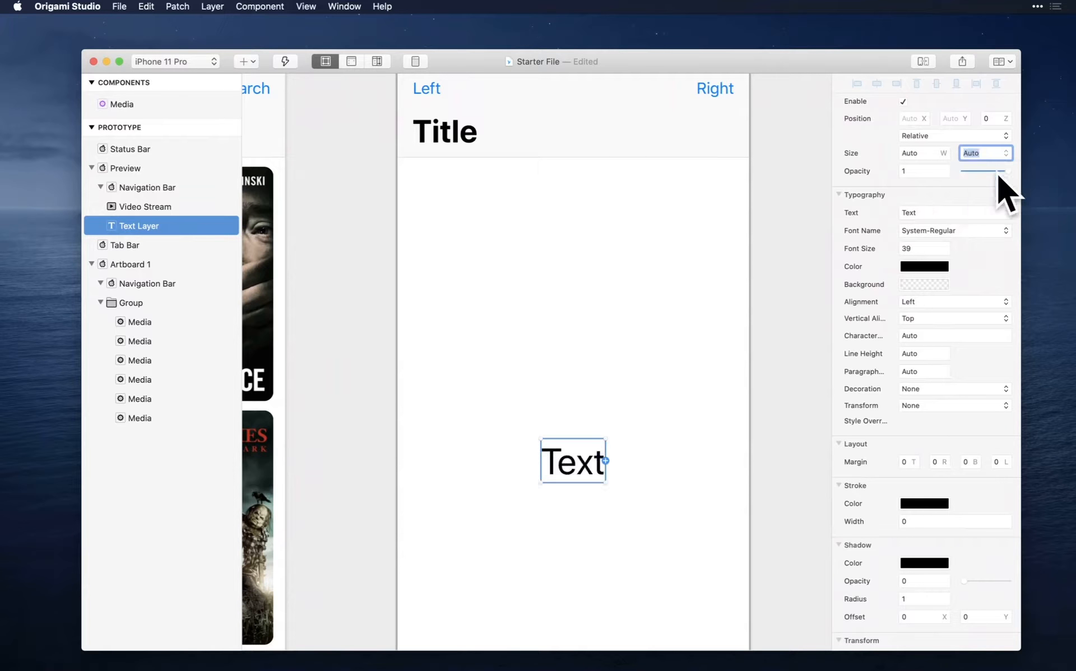
scroll(617, 315, "down", 6)
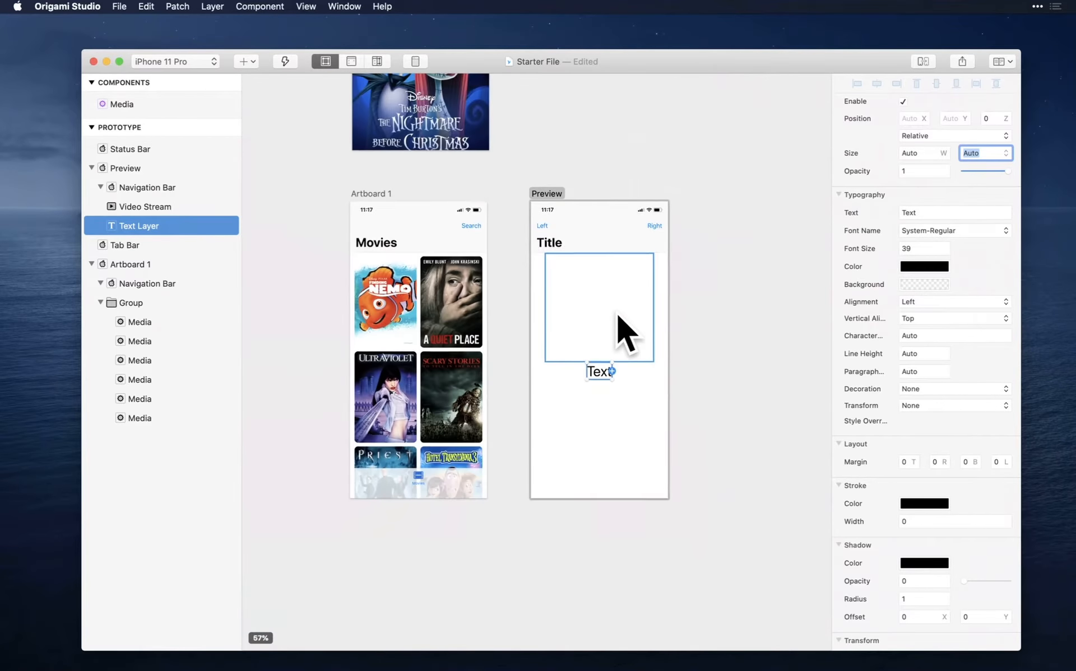
left_click(370, 309)
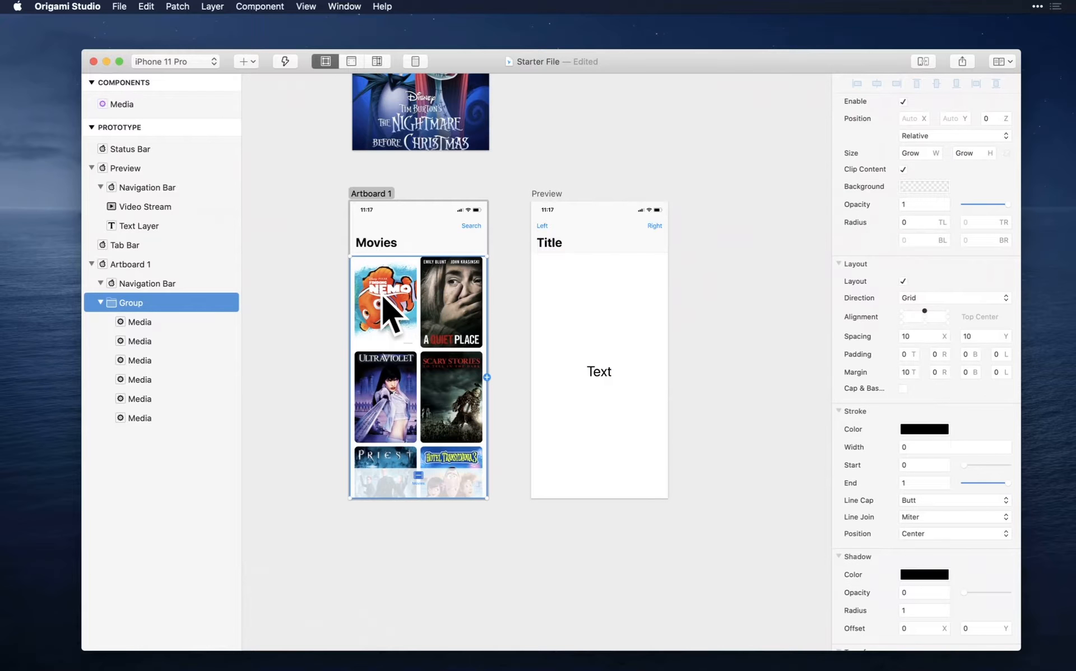
double_click(384, 303)
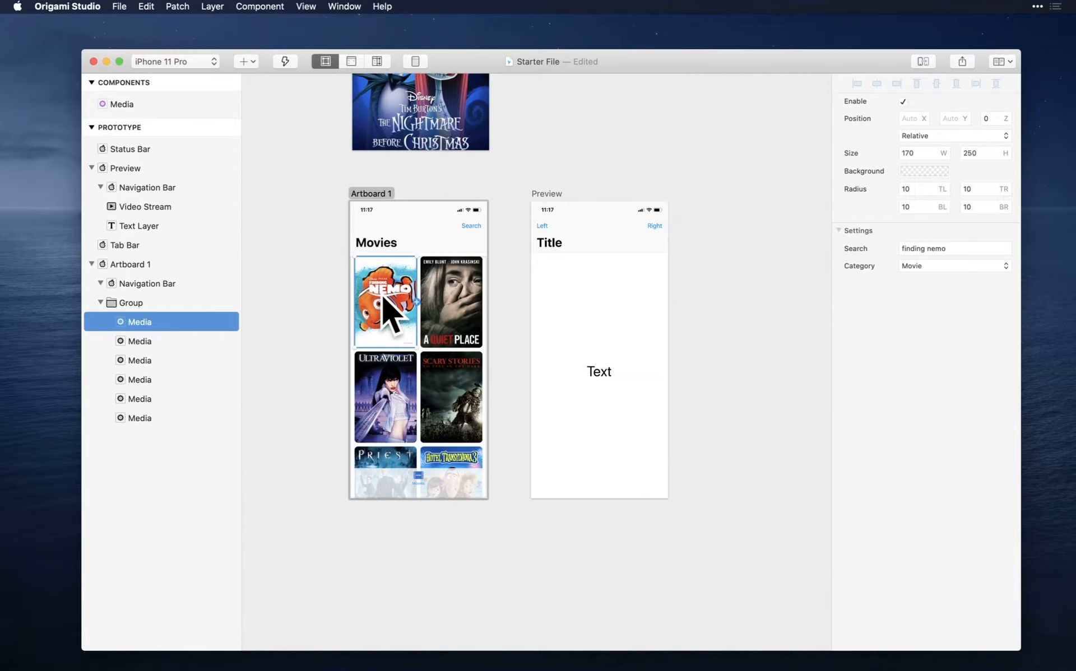
- Turn off Large Title on the Preview artboard's Navigation Bar and set its title to "Preview"
left_click(631, 246)
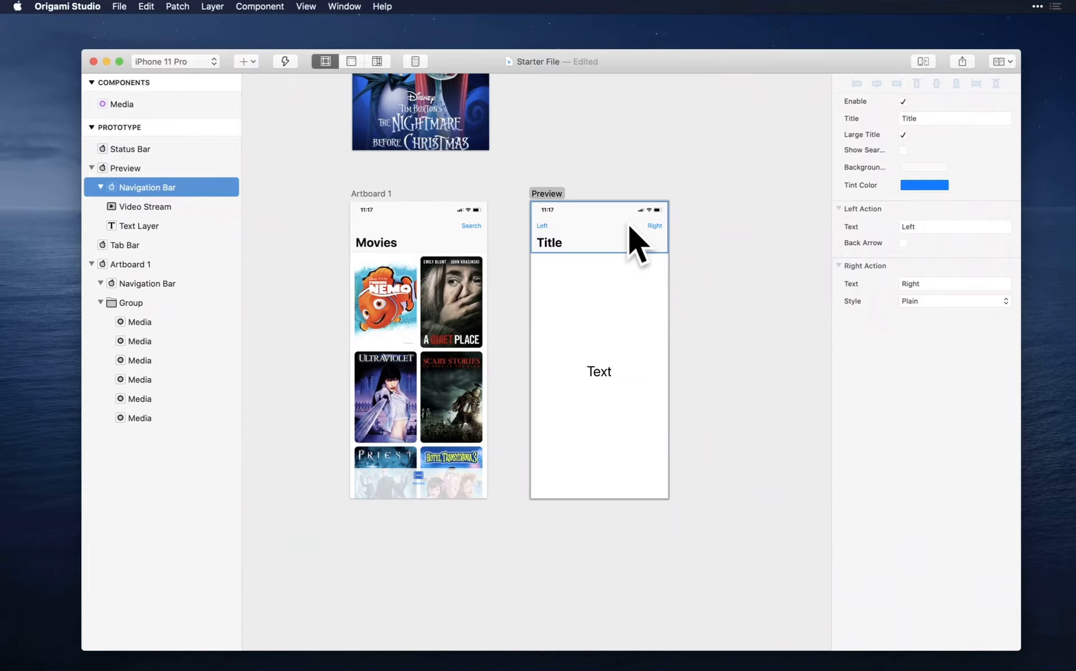
scroll(639, 246, "up", 3)
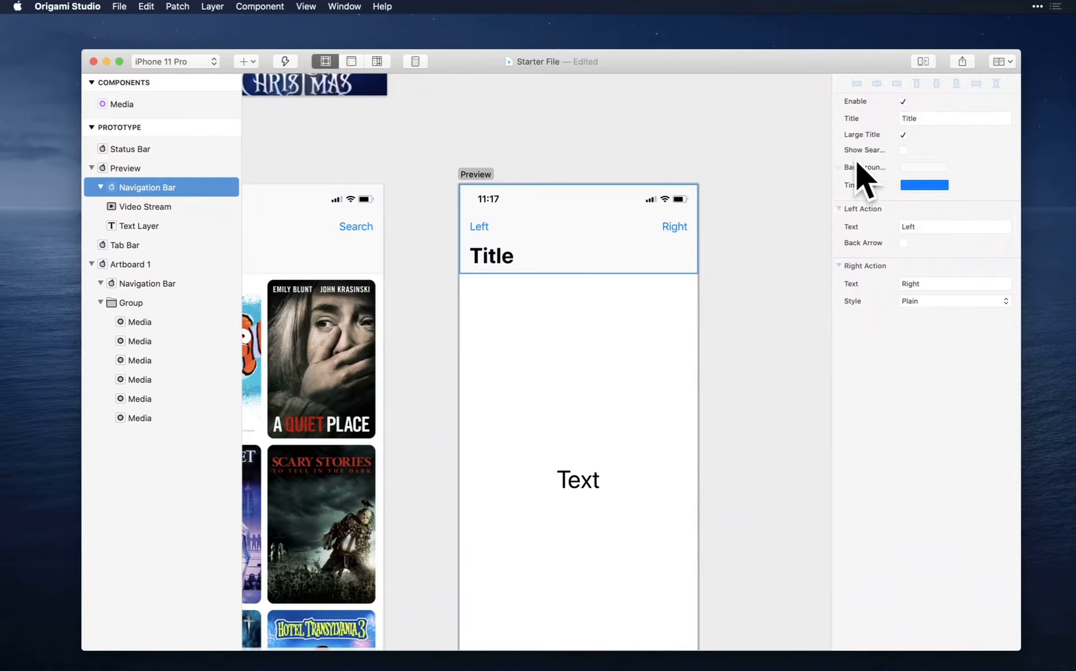
left_click(903, 135)
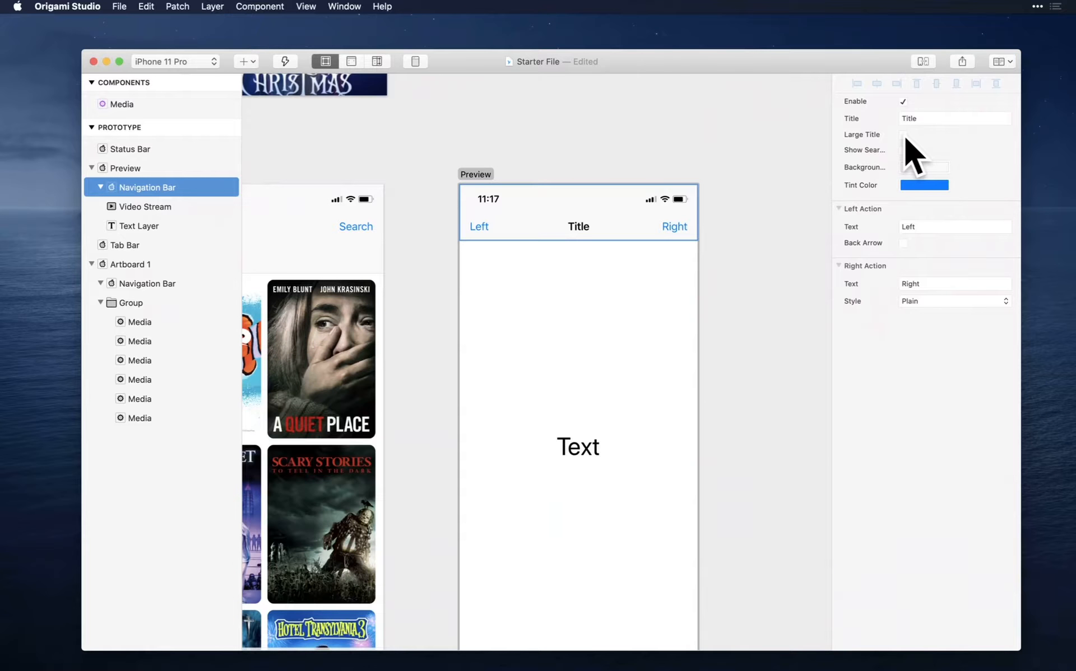
left_click(932, 118)
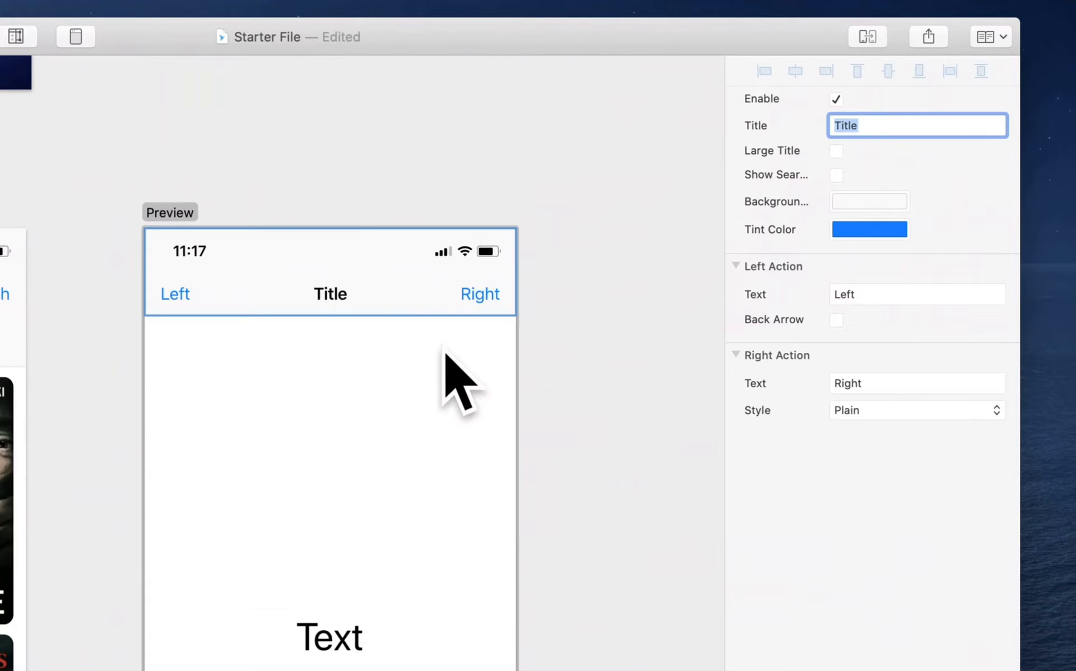
scroll(652, 263, "left", 3)
scroll(652, 263, "down", 2)
type("Preview")
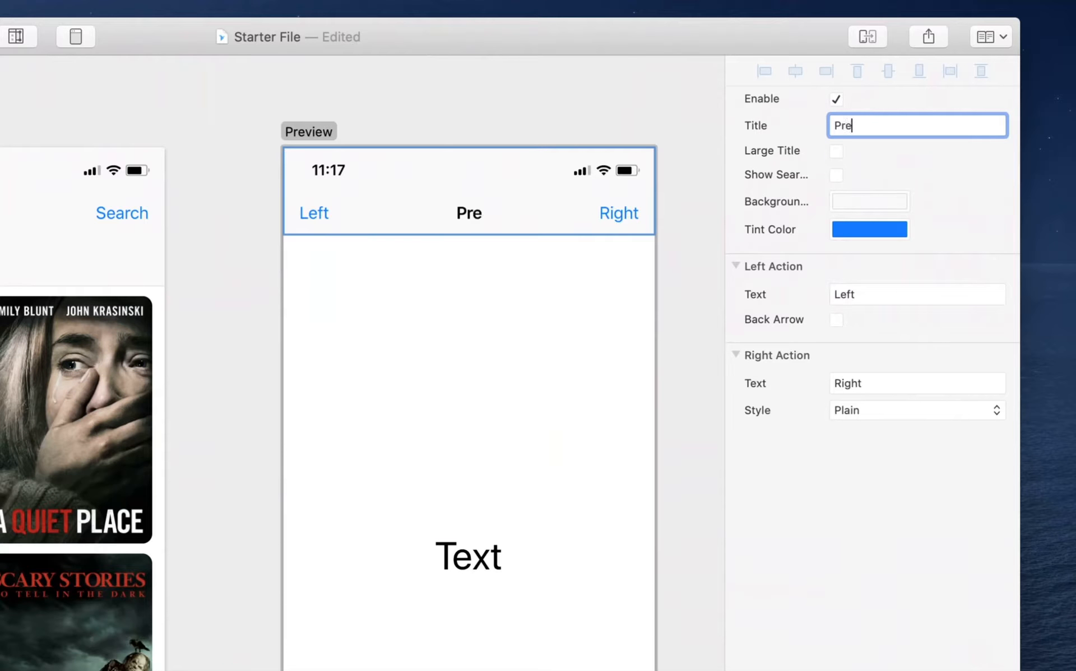
- Set the Navigation Bar's left action text to "Back" and turn on its Back Arrow
left_click(882, 290)
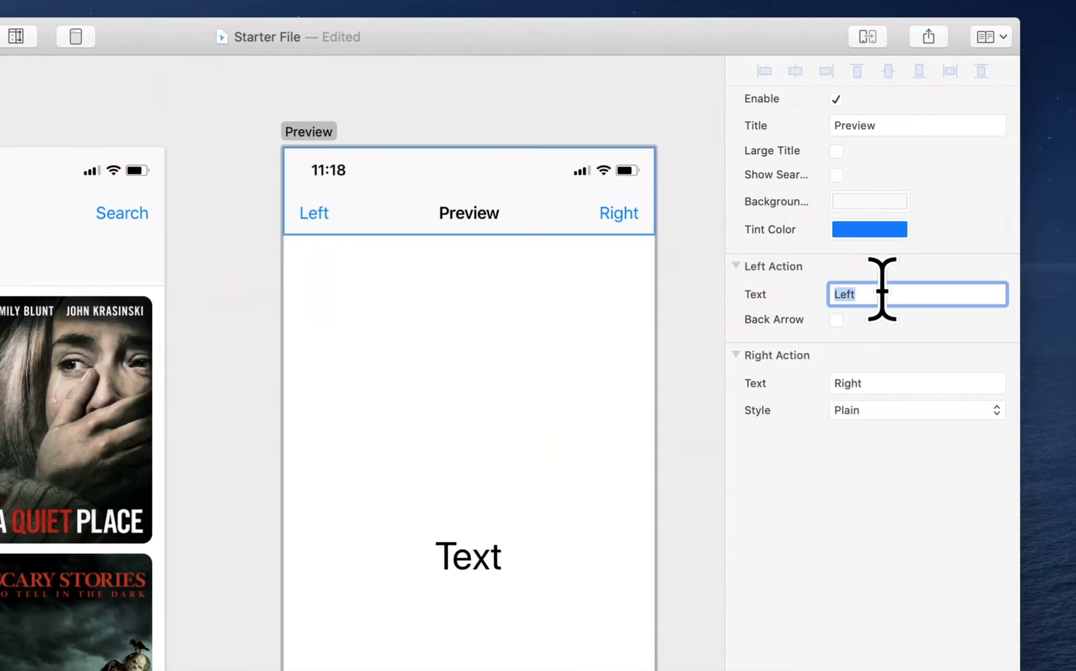
key("BackSpace")
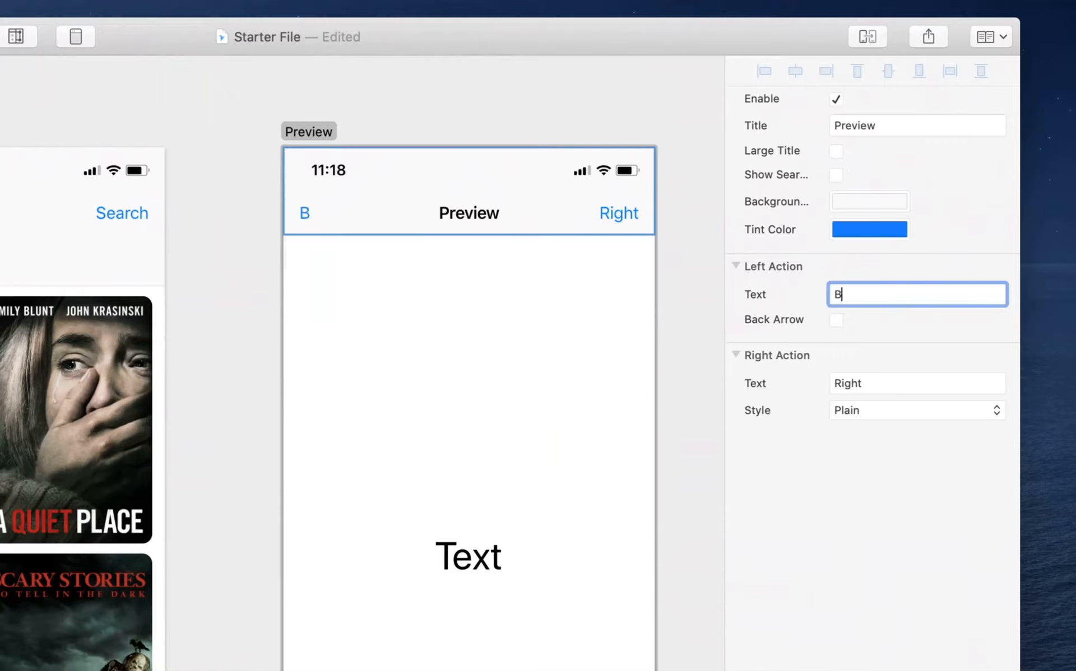
type("Back")
key("Return")
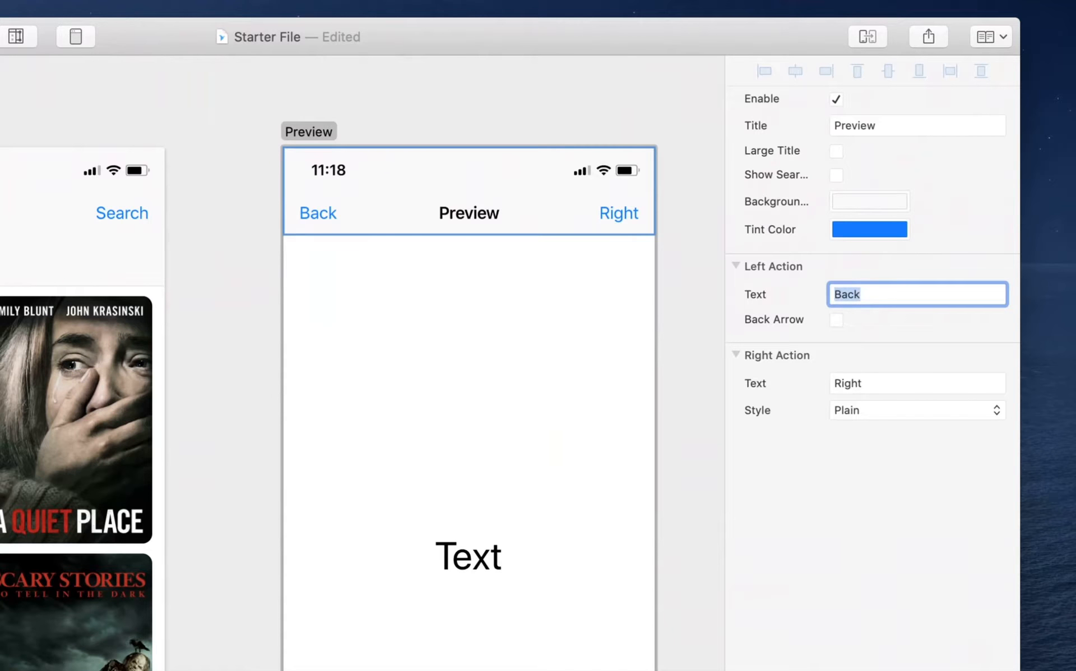
left_click(836, 320)
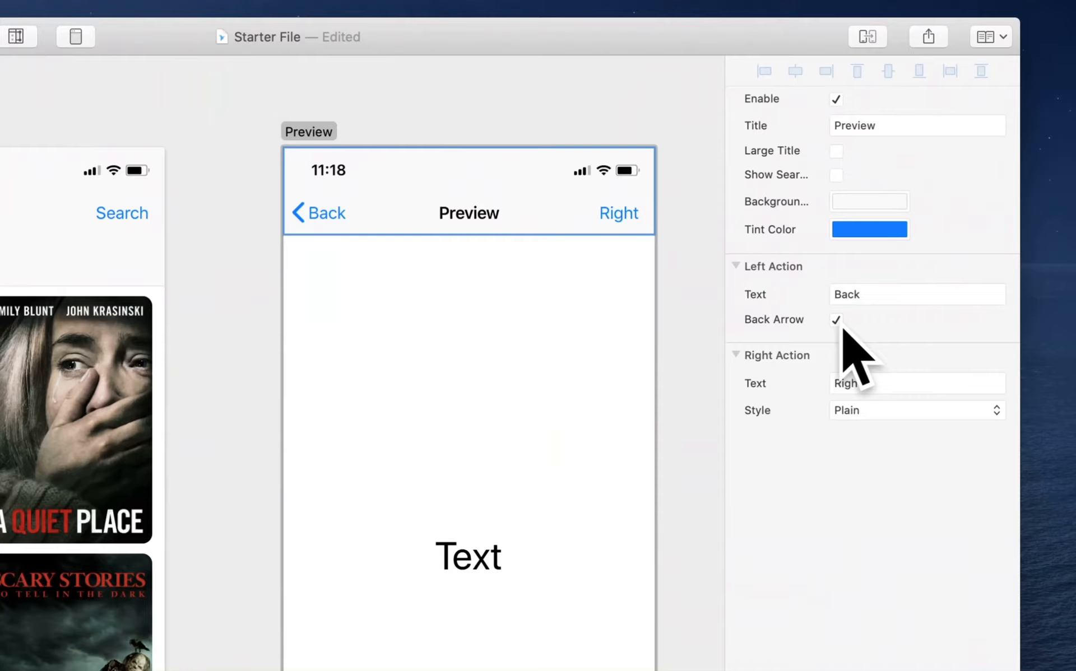
- Clear the right action text of the Preview artboard's Navigation Bar
left_click(874, 378)
key("BackSpace")
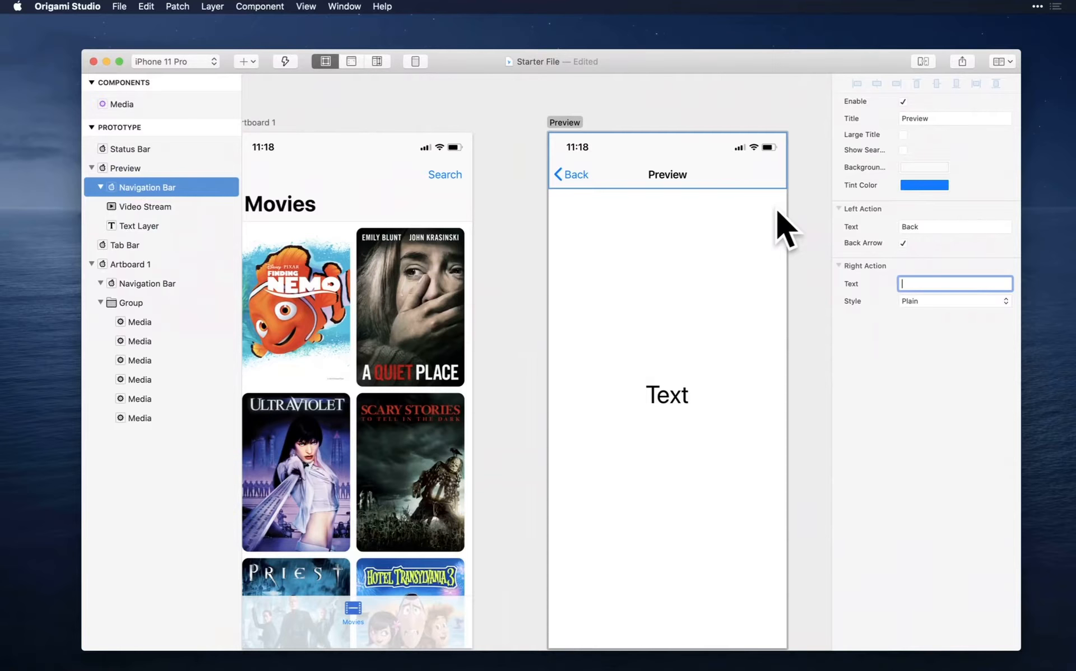
scroll(300, 308, "left", 3)
scroll(566, 255, "down", 3)
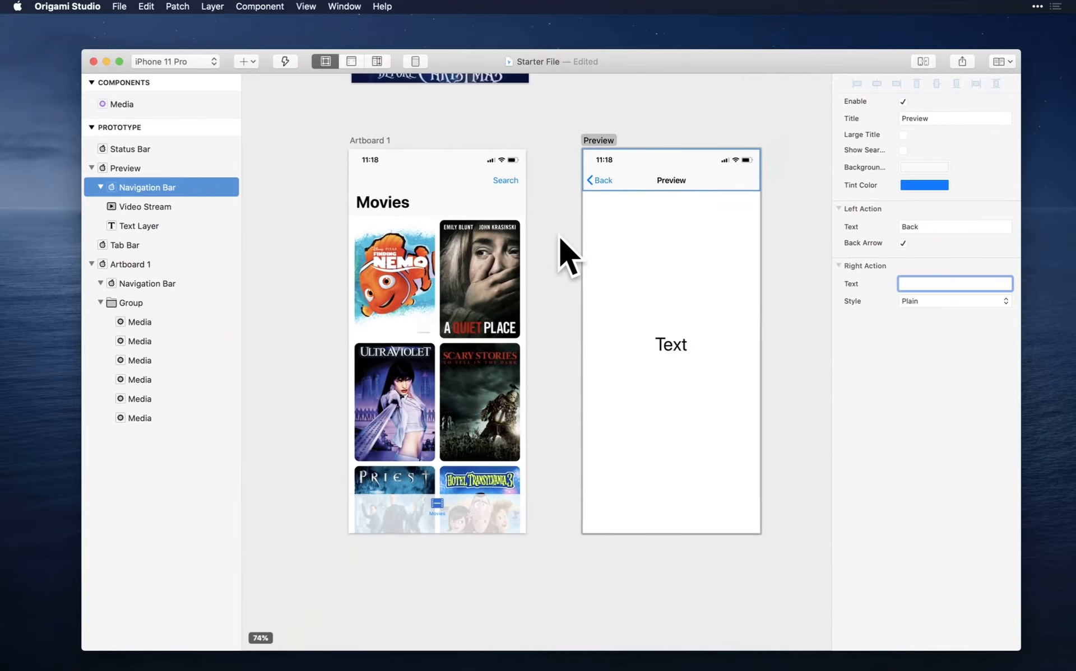
- Choose Push as the Preview artboard's transition
left_click(422, 263)
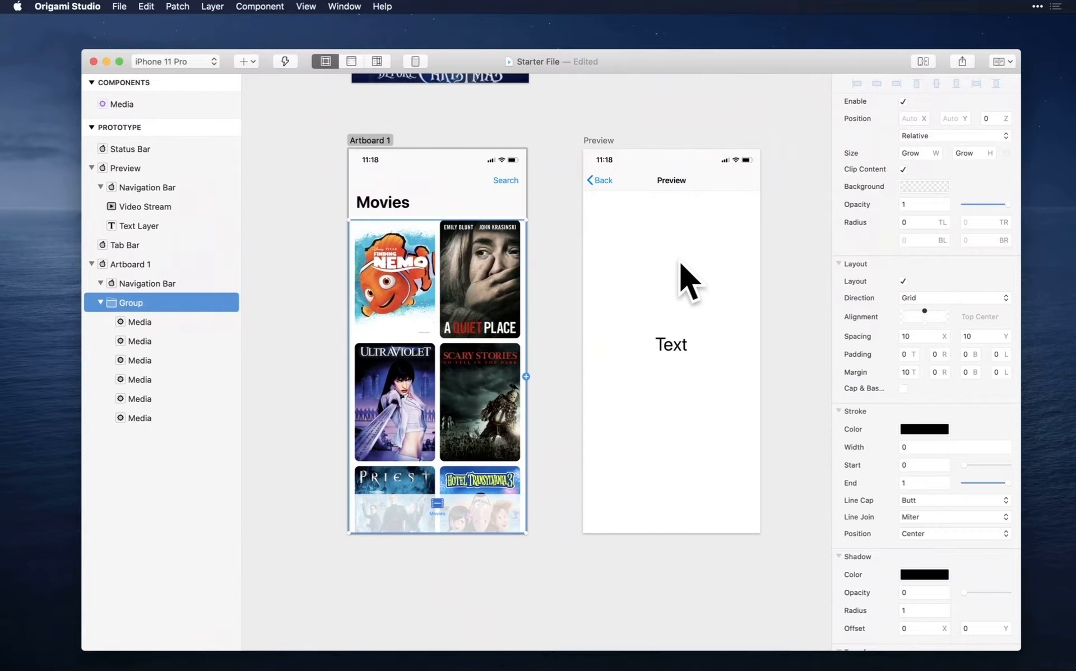
left_click(604, 144)
left_click(604, 144)
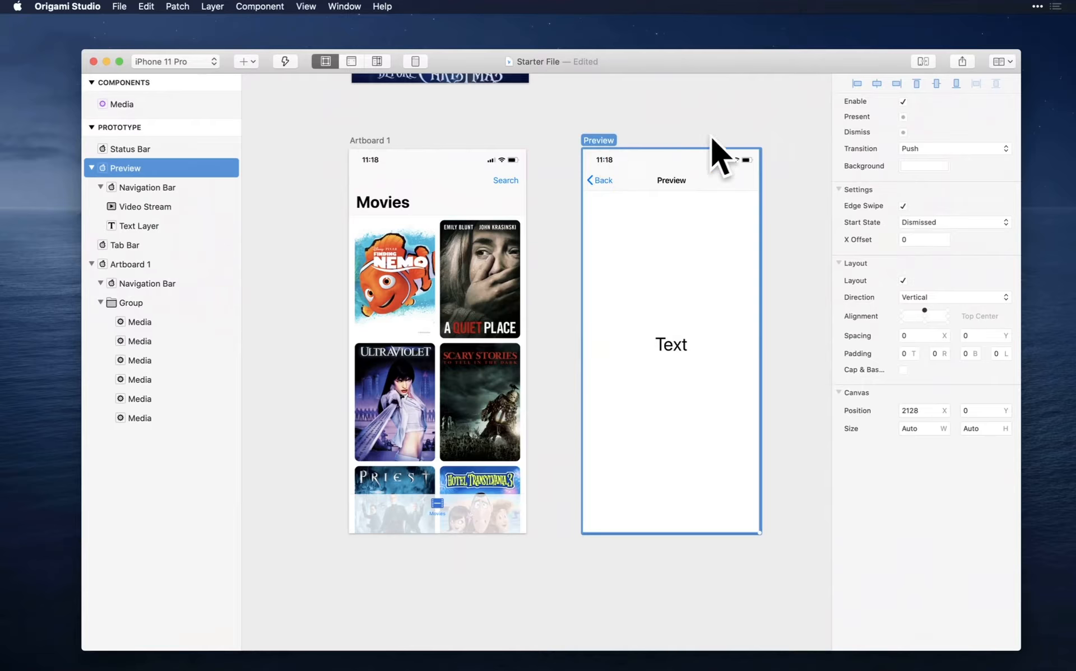
left_click(1023, 136)
left_click(1025, 137)
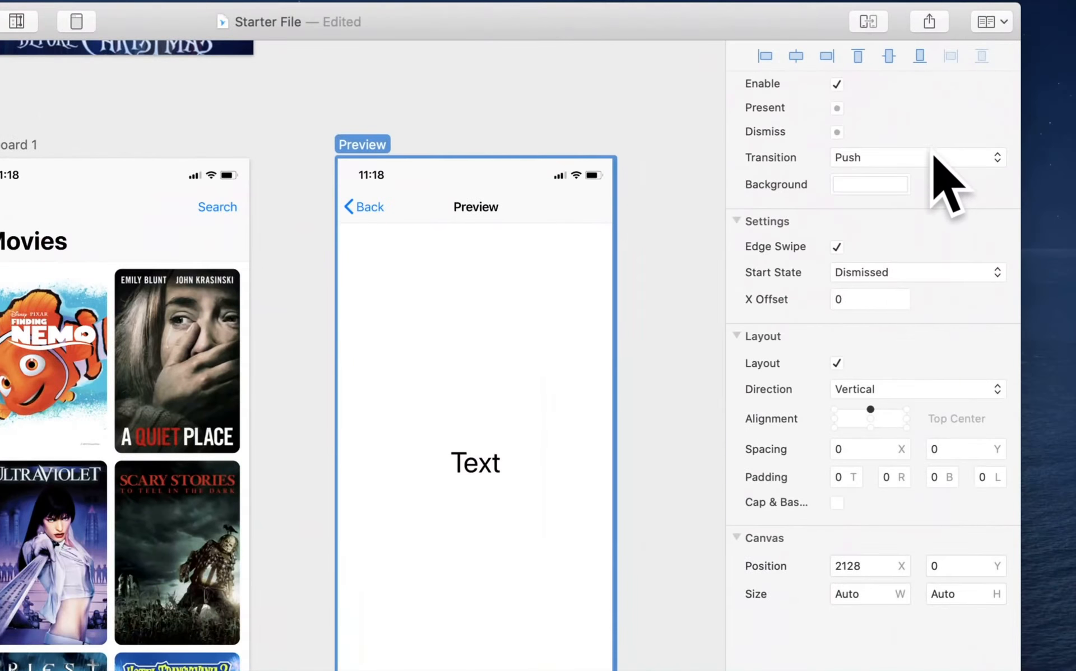
left_click(935, 160)
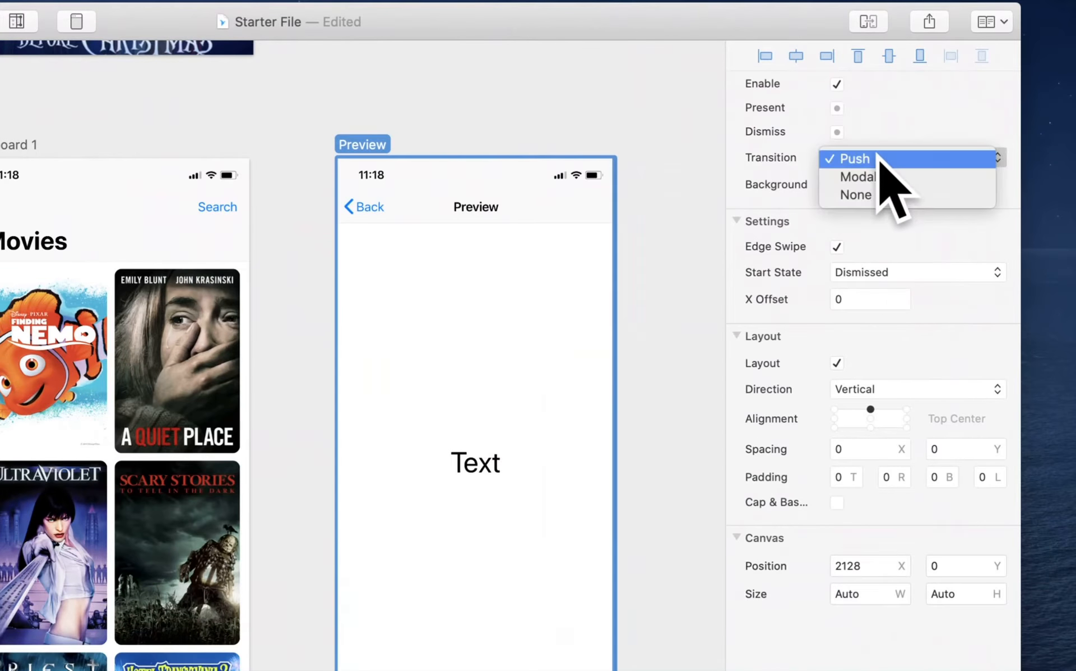
left_click(871, 159)
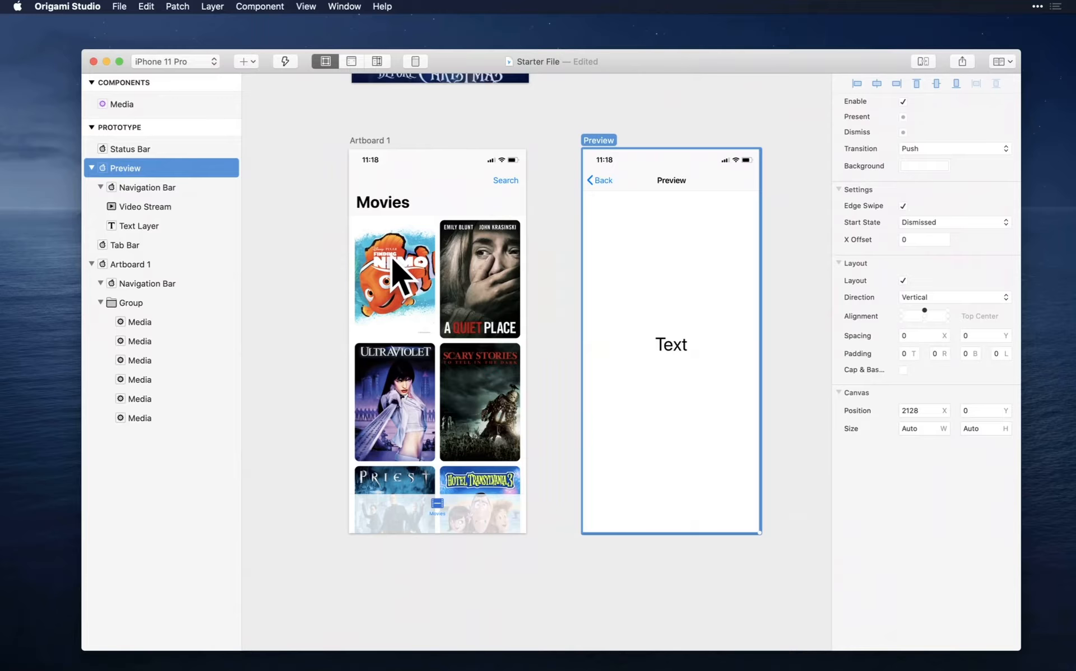
- Add a Tap interaction from the Finding Nemo poster that uses Present to show the Preview artboard
left_click(392, 259)
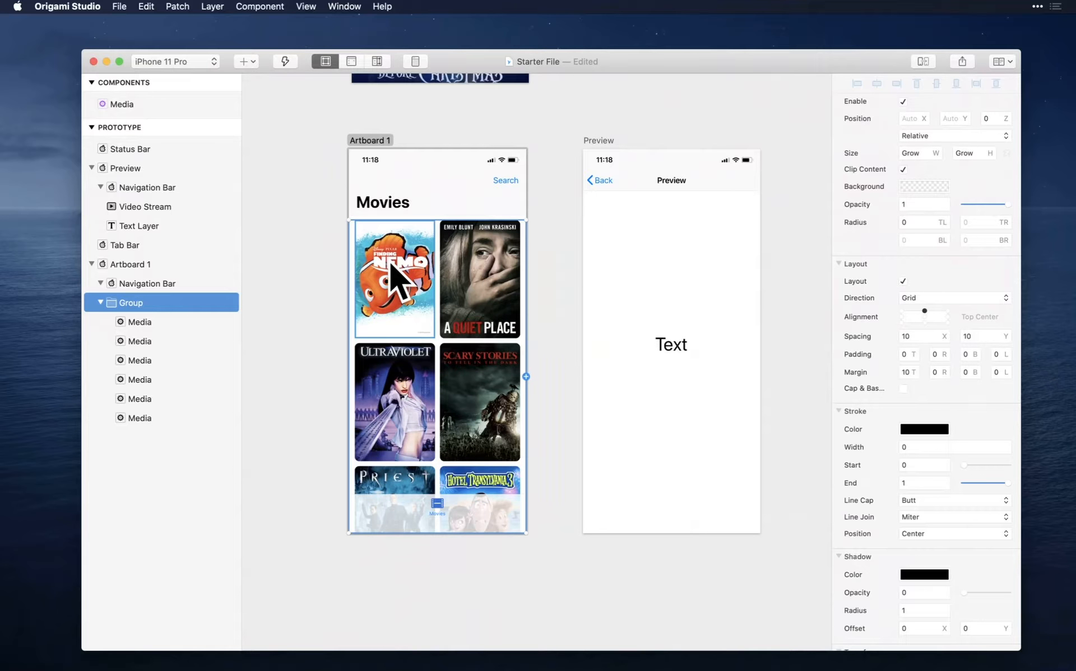
left_click(391, 265)
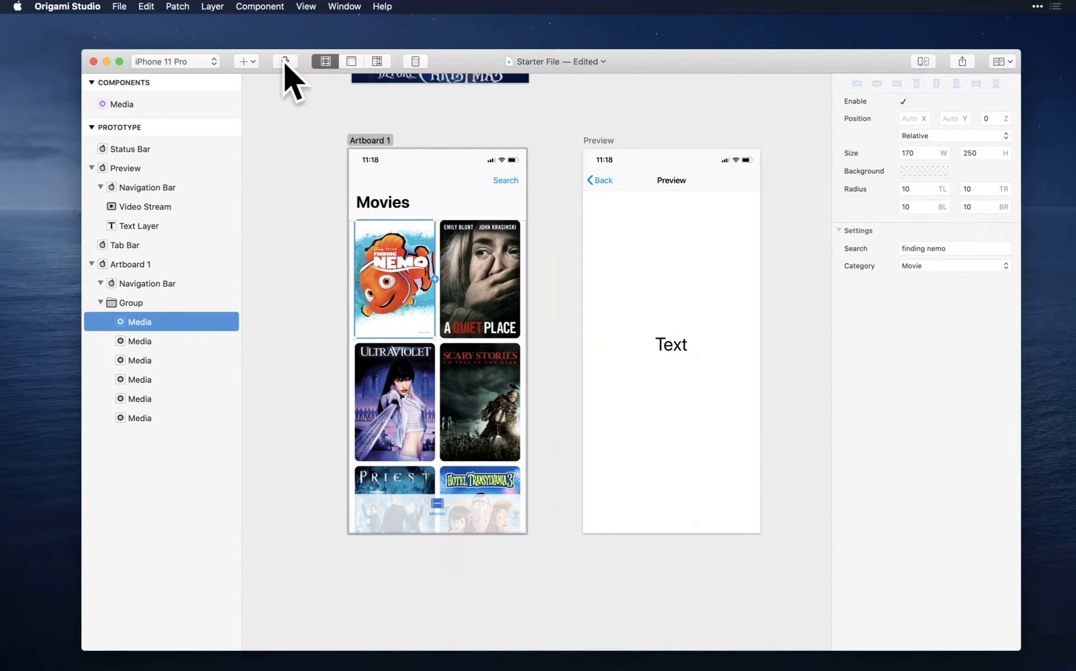
key("alt")
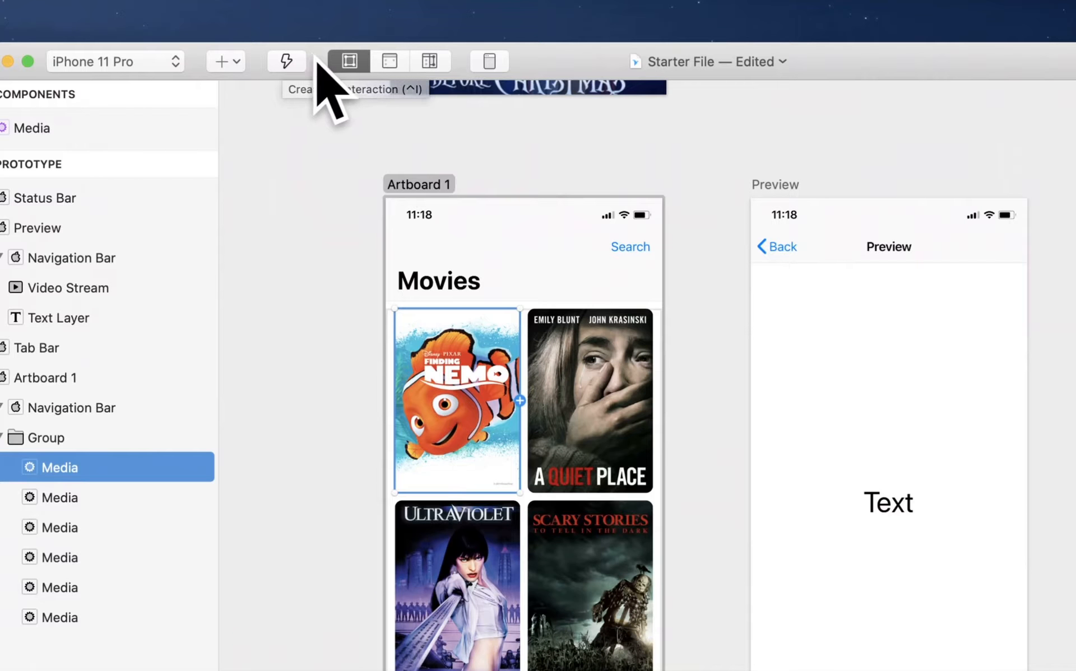
left_click(286, 61)
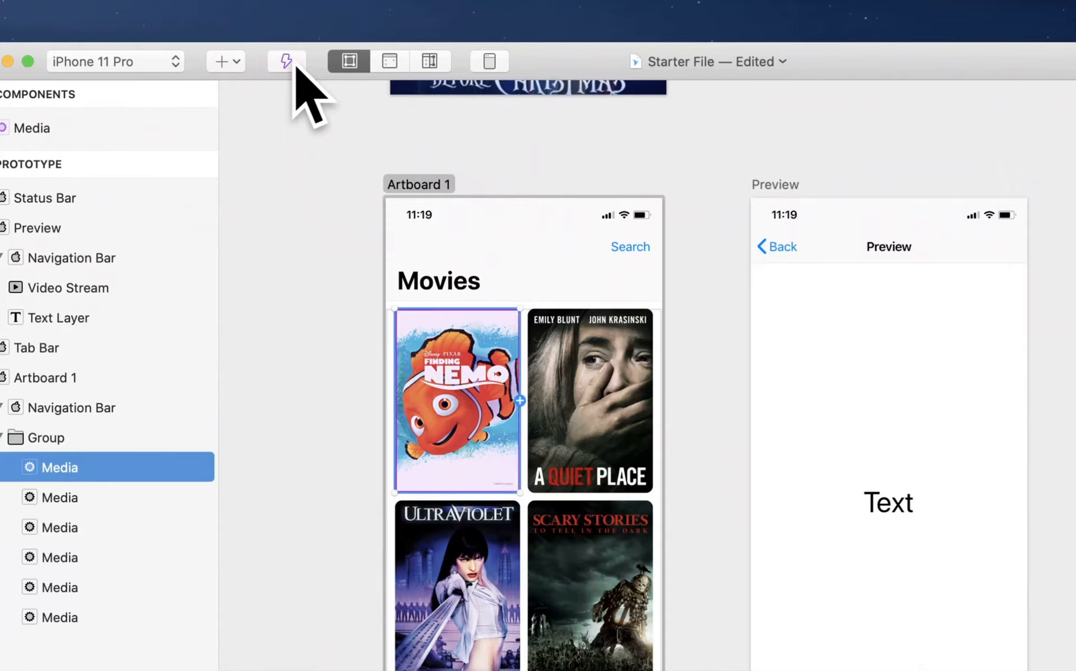
left_click_drag(501, 365, 858, 381)
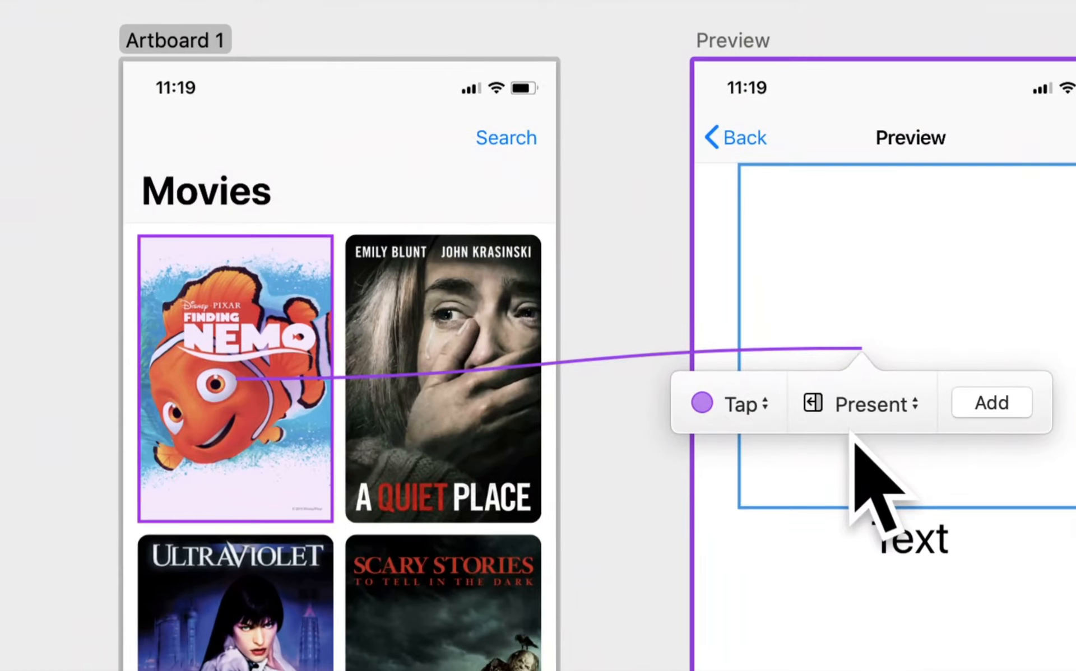
left_click(746, 405)
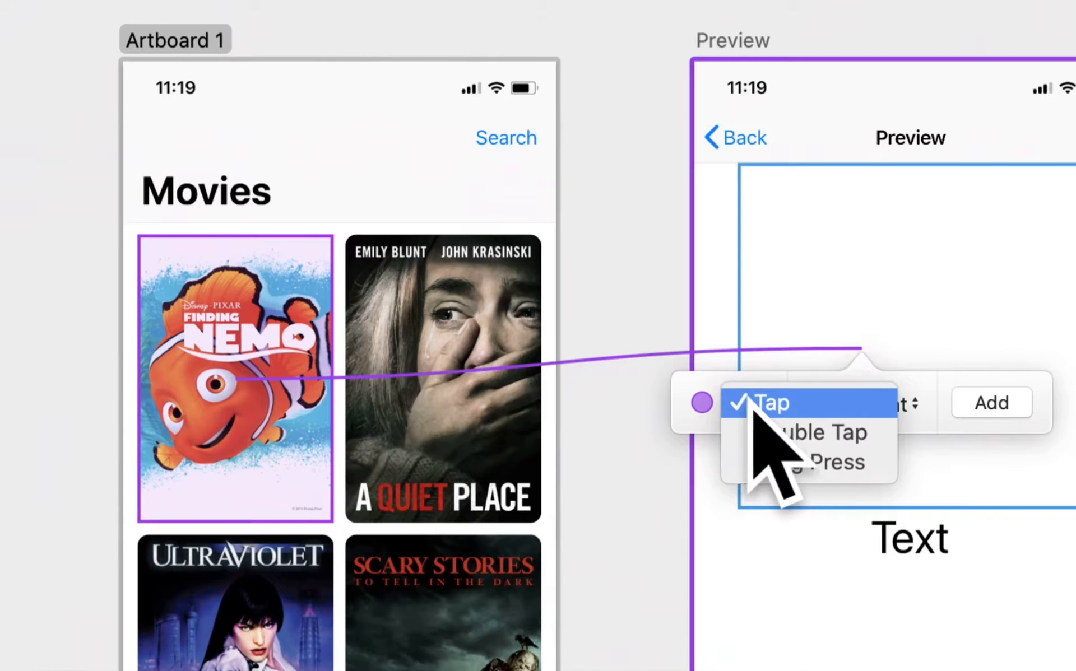
left_click(858, 404)
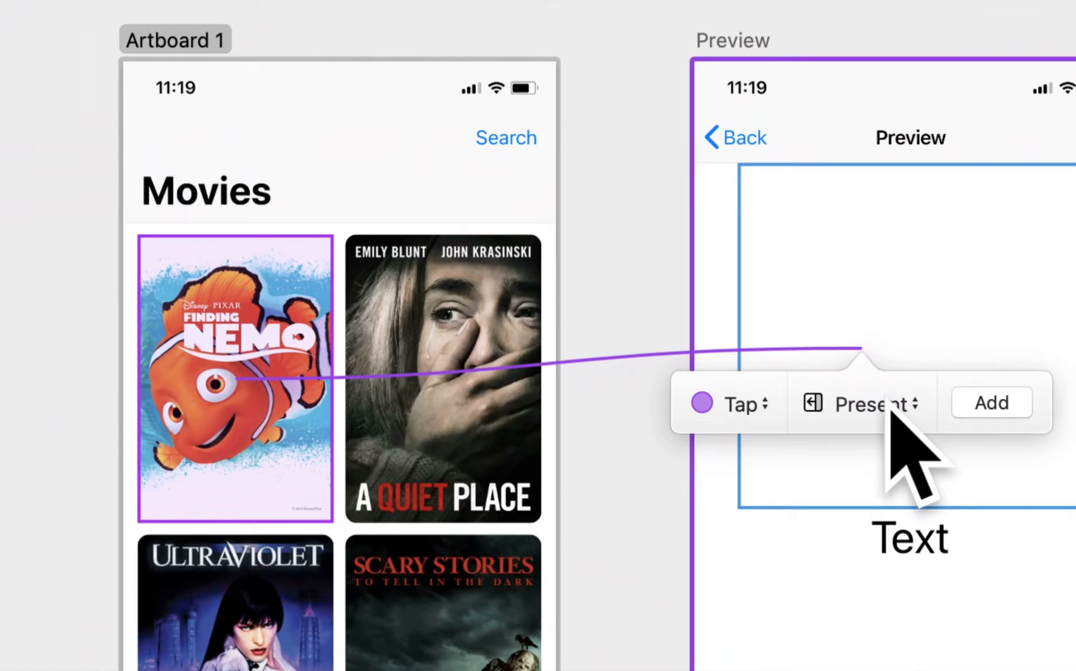
left_click(986, 403)
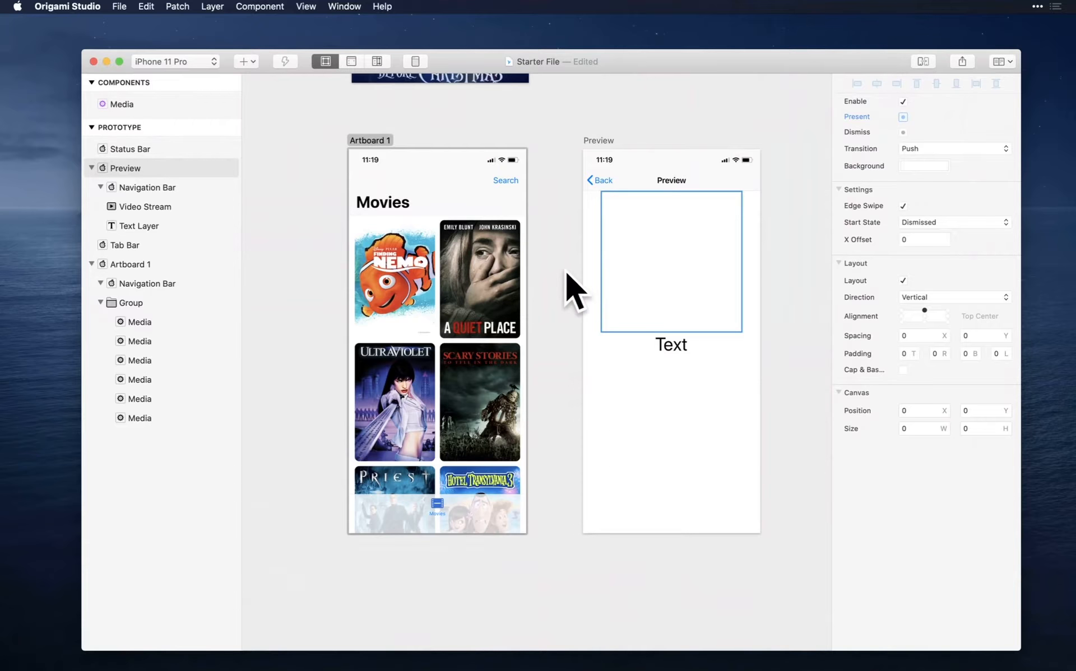
- Add a Tap interaction from the Preview artboard's Navigation Bar that dismisses the Preview artboard
left_click(654, 183)
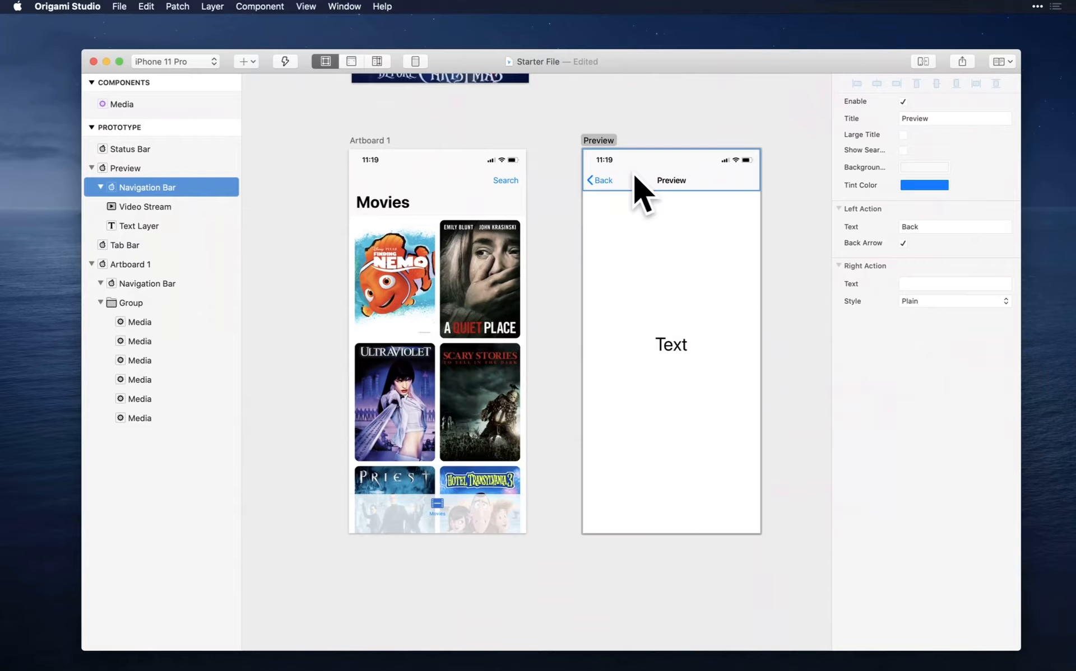
left_click_drag(634, 178, 635, 250)
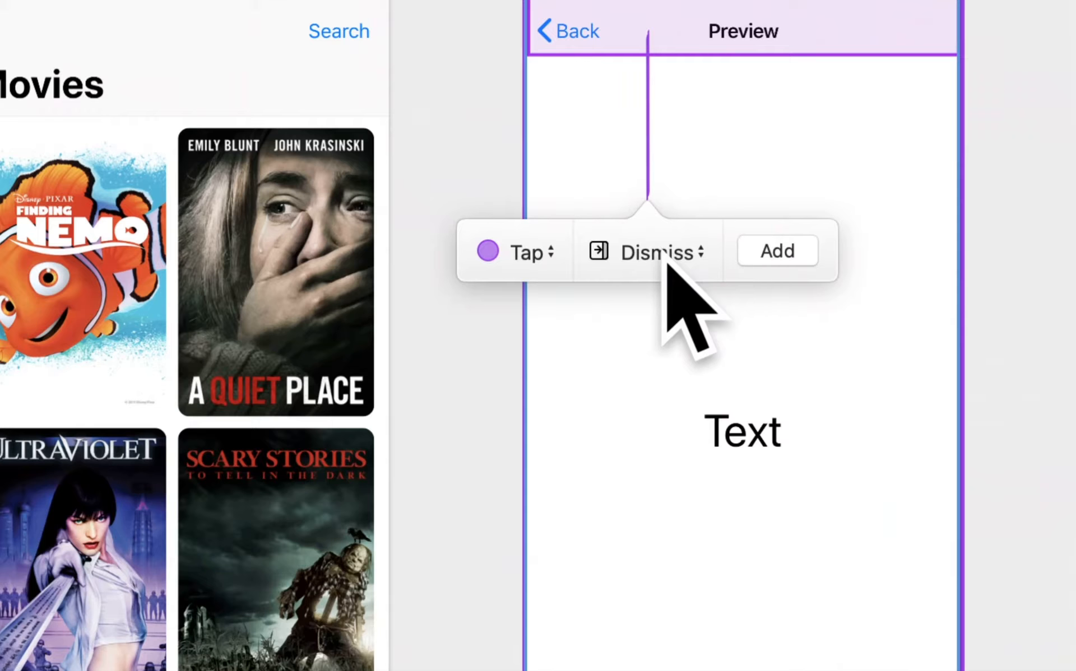
left_click(778, 252)
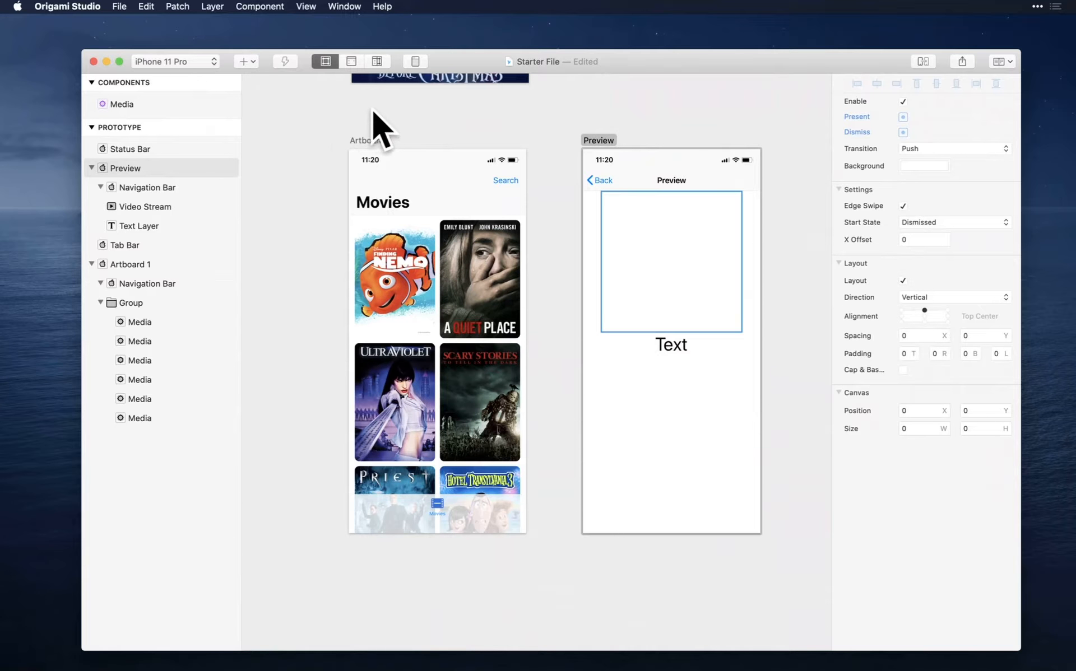
- Test the prototype in an enlarged viewer, opening the Preview screen from the Finding Nemo poster and returning with Back
scroll(425, 269, "up", 3)
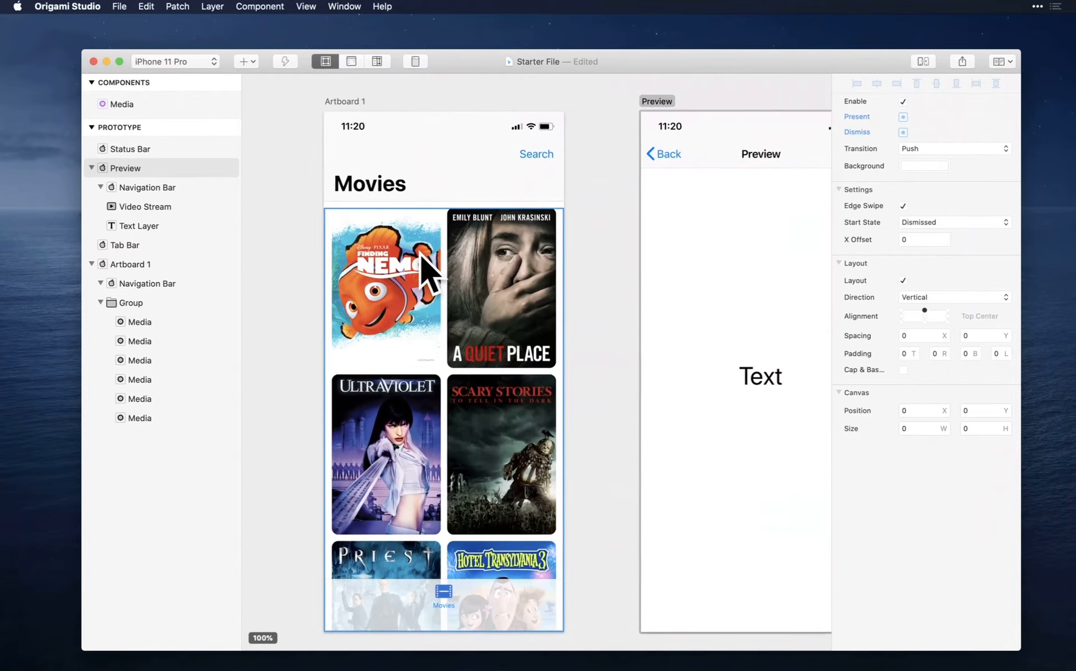
scroll(432, 269, "right", 2)
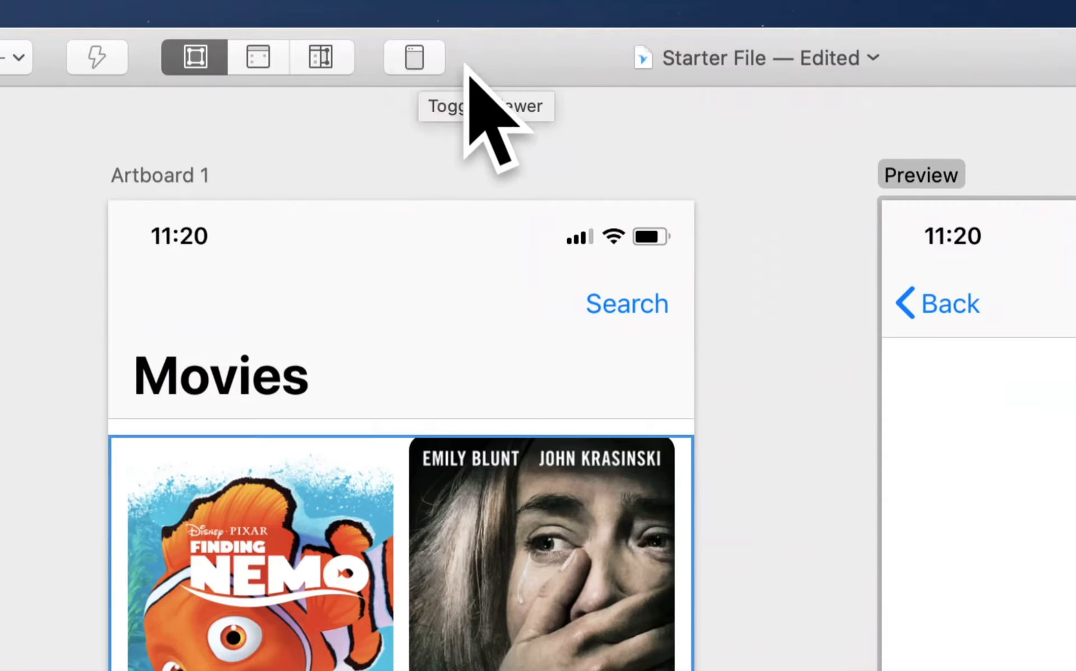
left_click(415, 57)
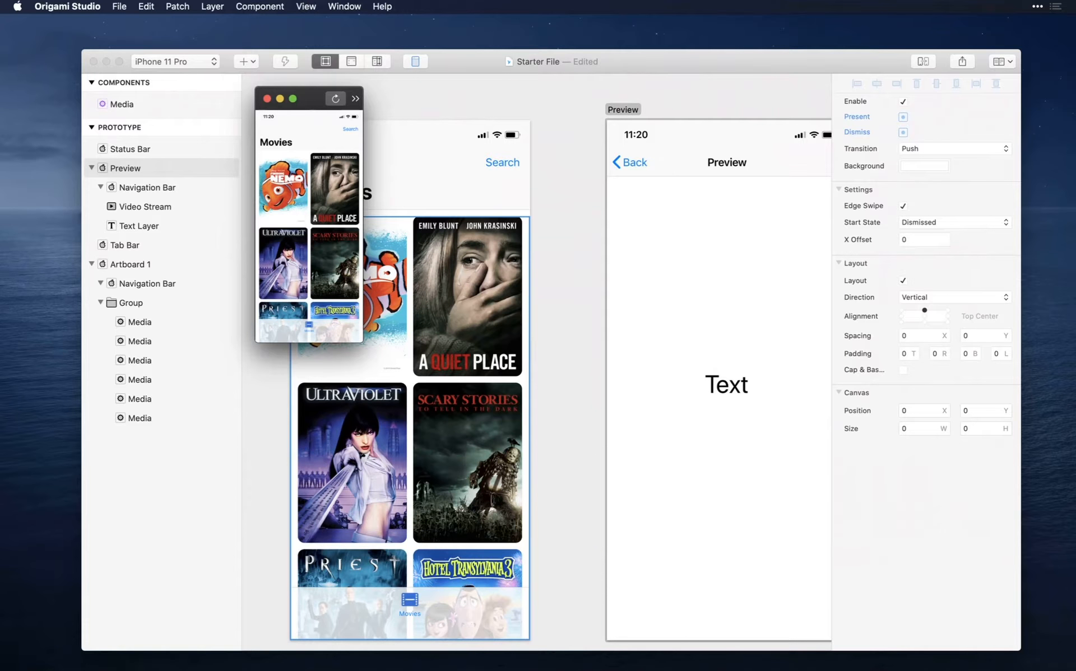
left_click_drag(363, 342, 533, 628)
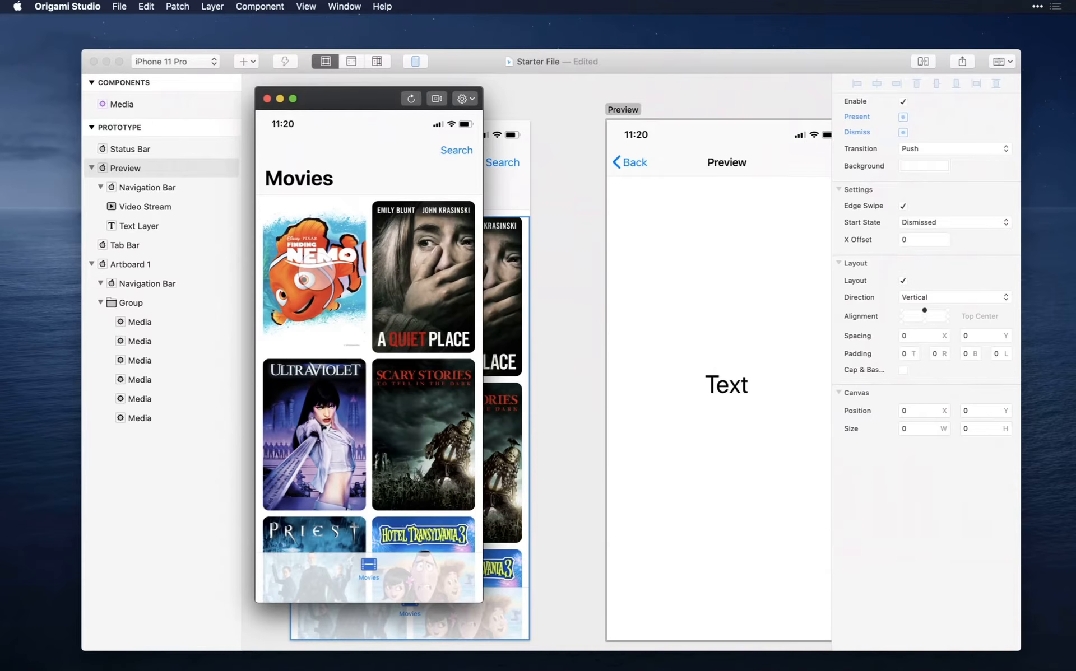
left_click(307, 278)
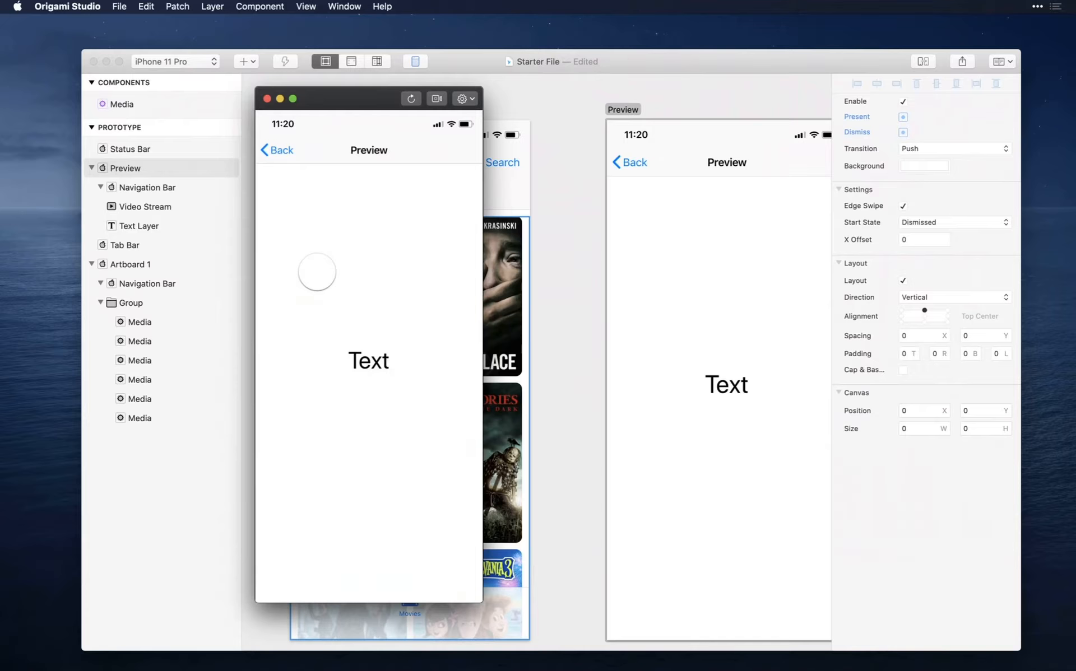
left_click(282, 149)
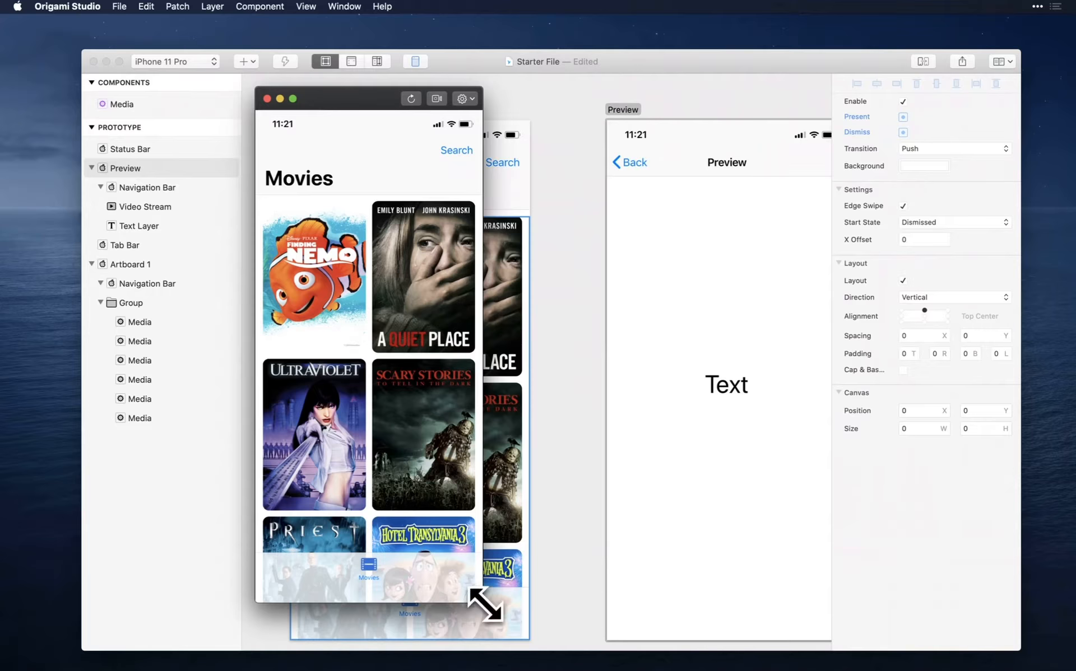
left_click_drag(485, 604, 372, 365)
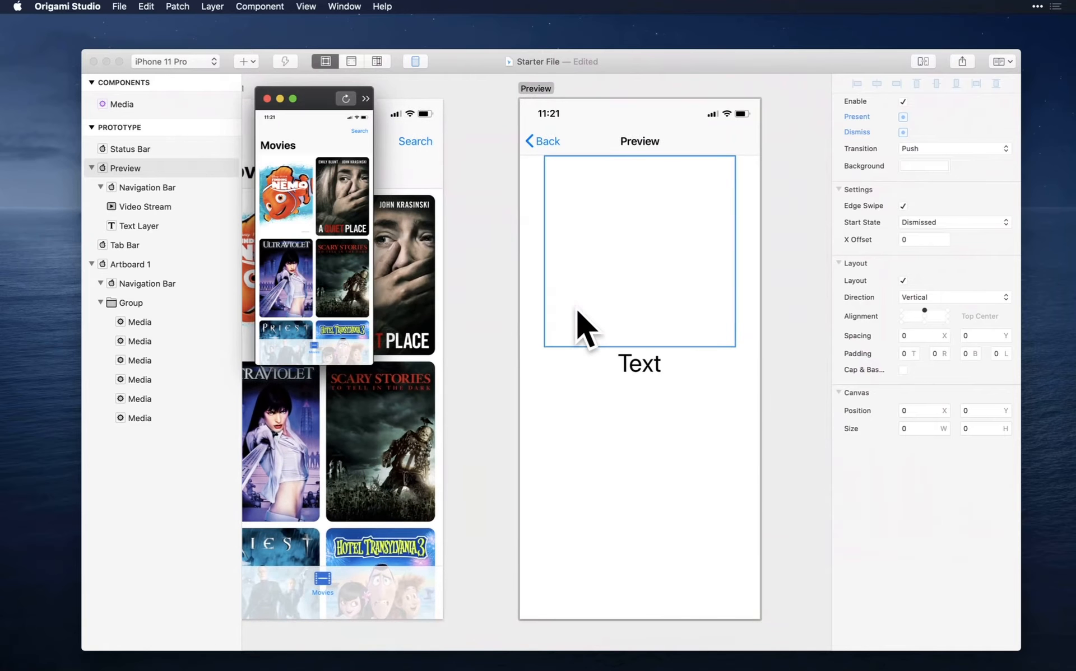
- Add the Preview URL output of the Finding Nemo Media layer to the patch graph
left_click(636, 275)
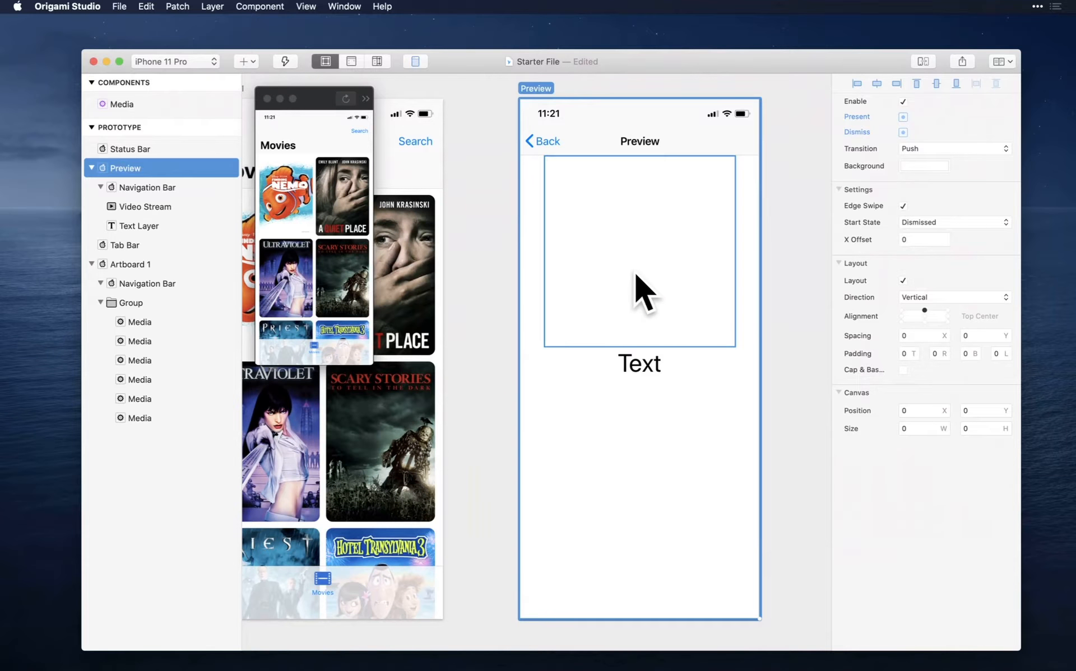
scroll(428, 337, "left", 6)
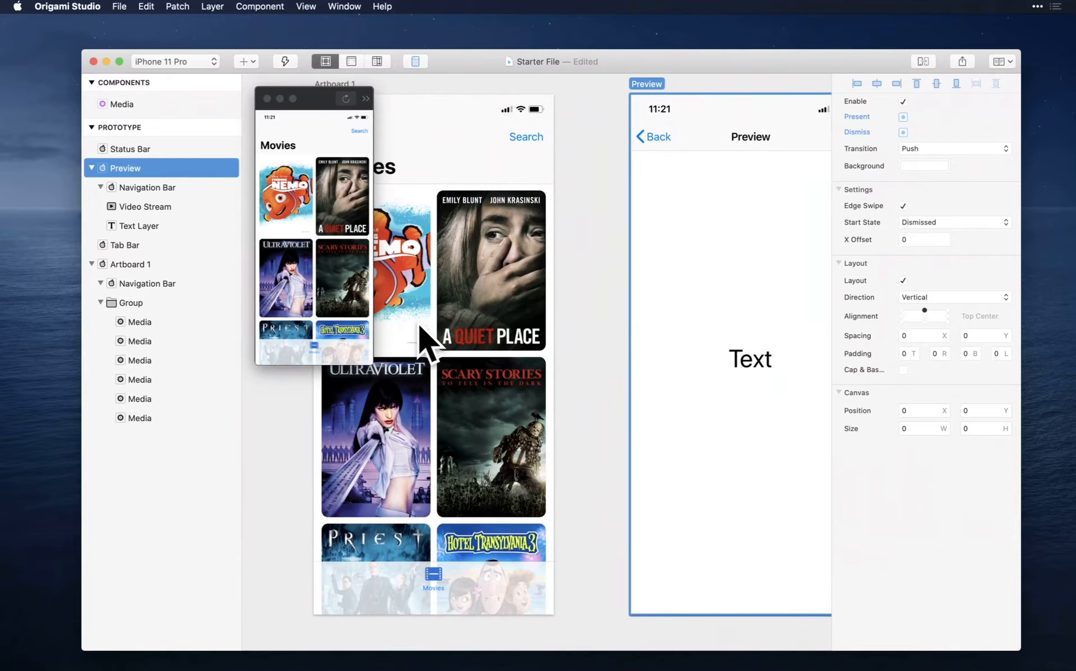
left_click(447, 262)
left_click(446, 255)
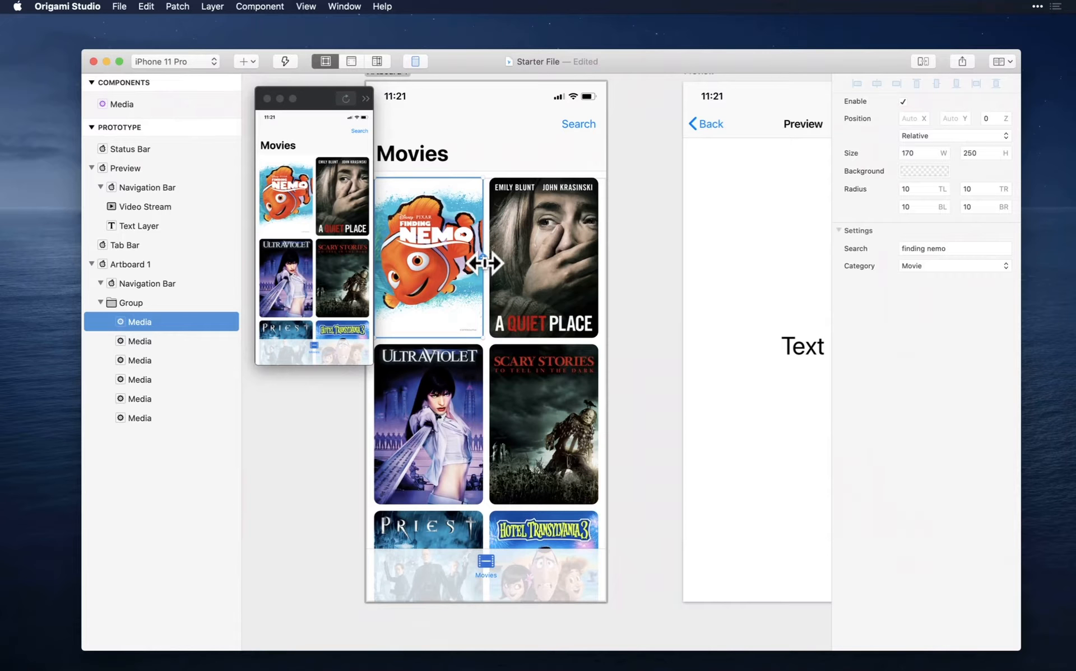
scroll(460, 253, "up", 5)
scroll(460, 253, "up", 1)
scroll(487, 257, "left", 3)
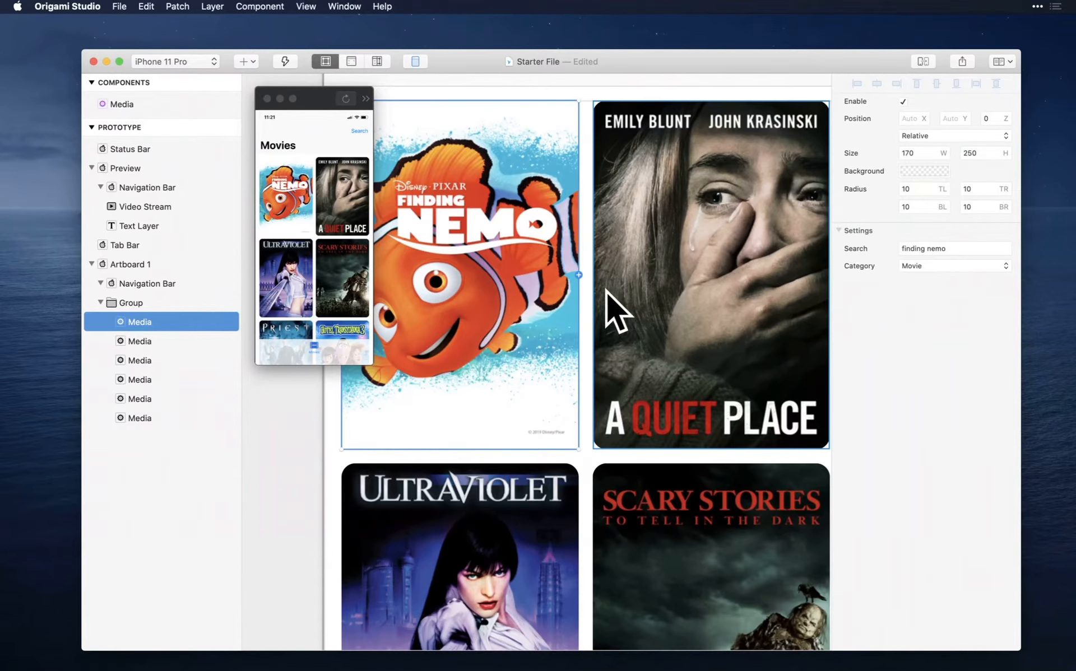
left_click(581, 276)
left_click(581, 275)
double_click(538, 280)
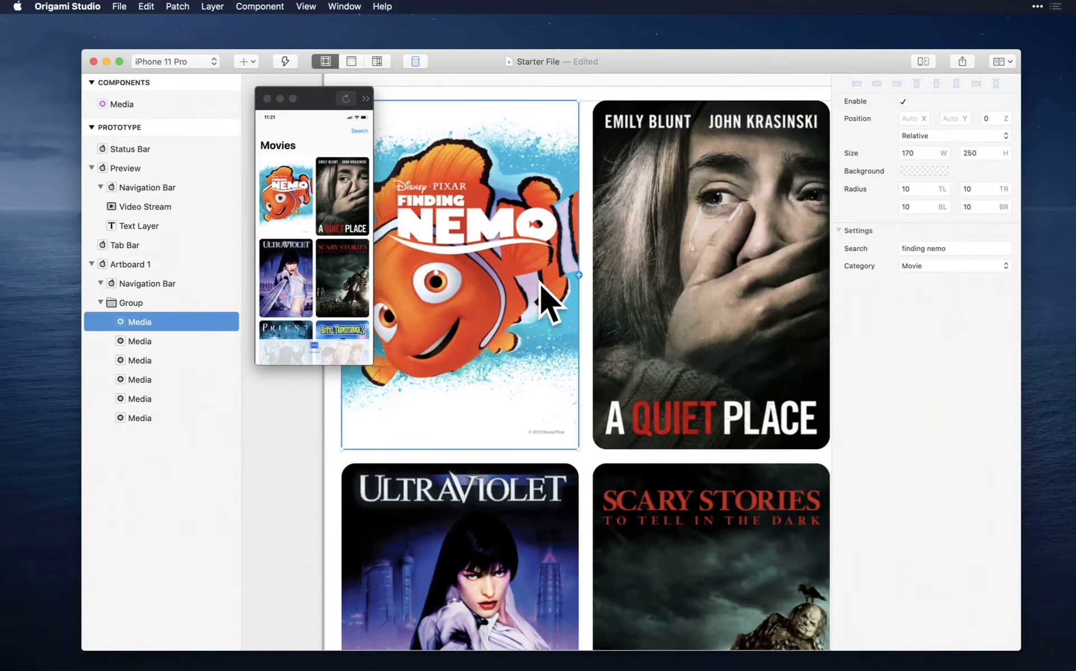
left_click(580, 276)
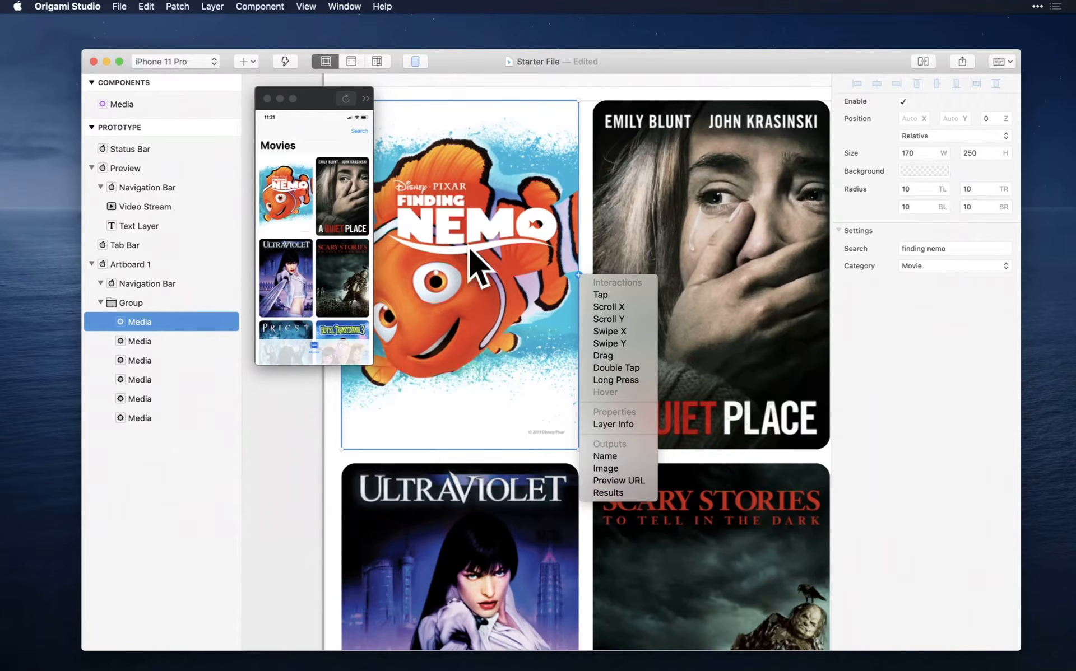
left_click(629, 479)
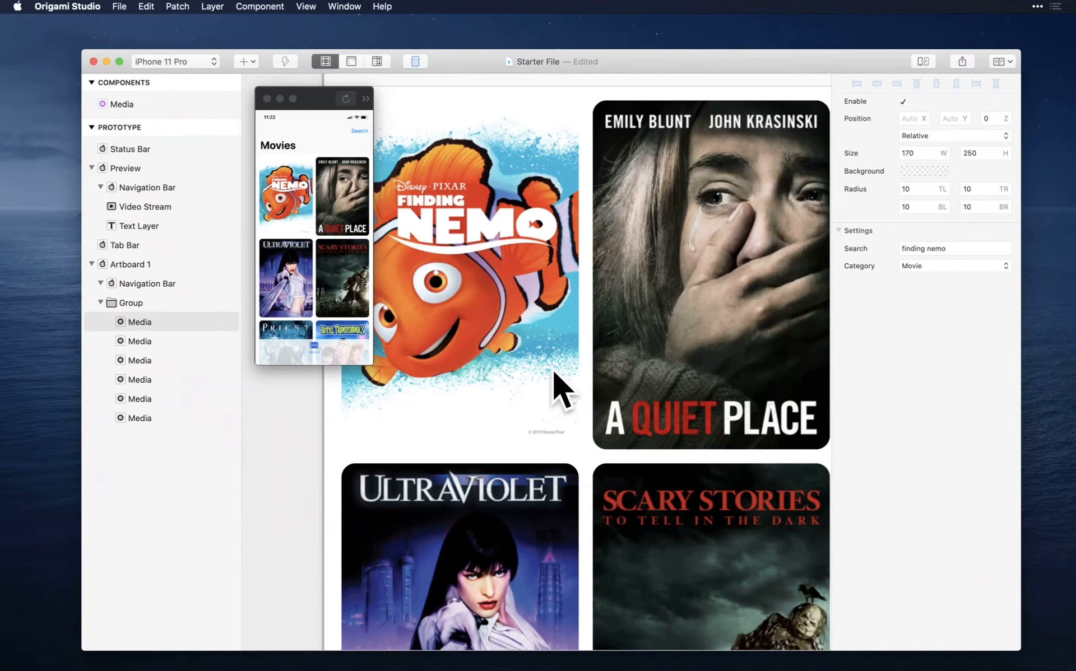
- Show the patch graph and spread the overlapping Media, Interaction and Preview patches apart
scroll(554, 371, "down", 5)
scroll(553, 371, "down", 2)
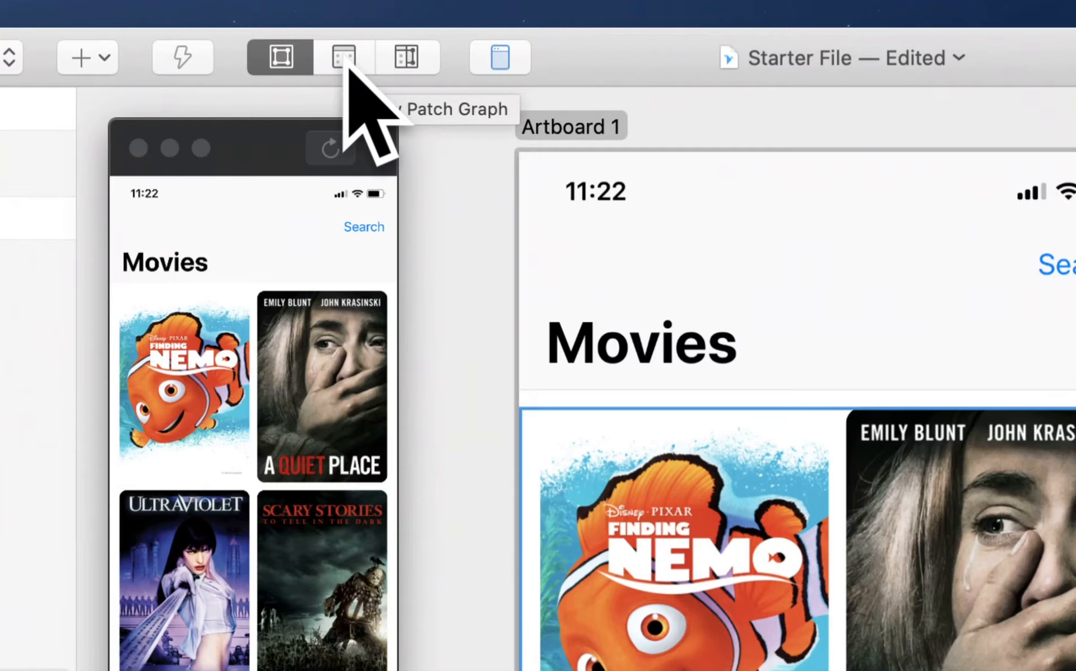
left_click(346, 62)
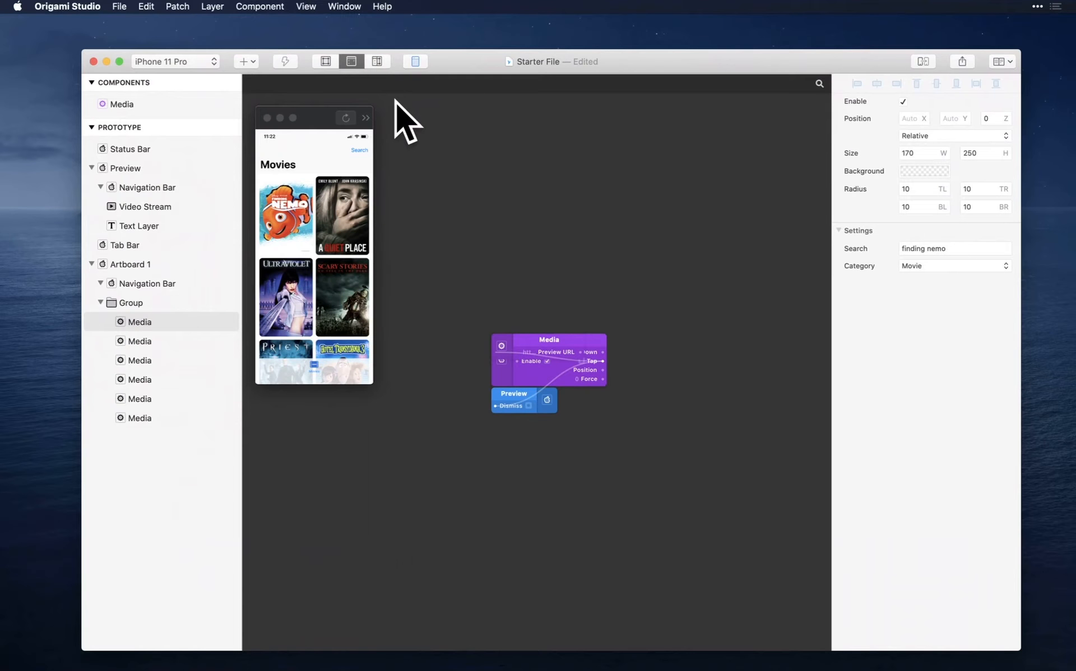
scroll(556, 376, "up", 5)
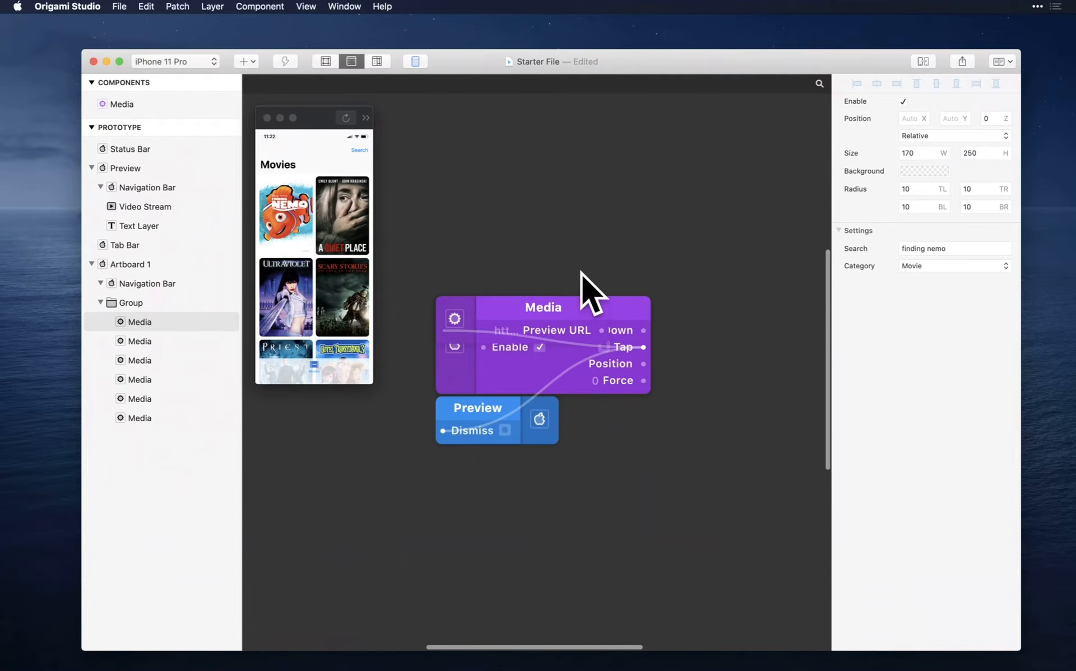
scroll(584, 281, "left", 3)
left_click_drag(627, 317, 660, 202)
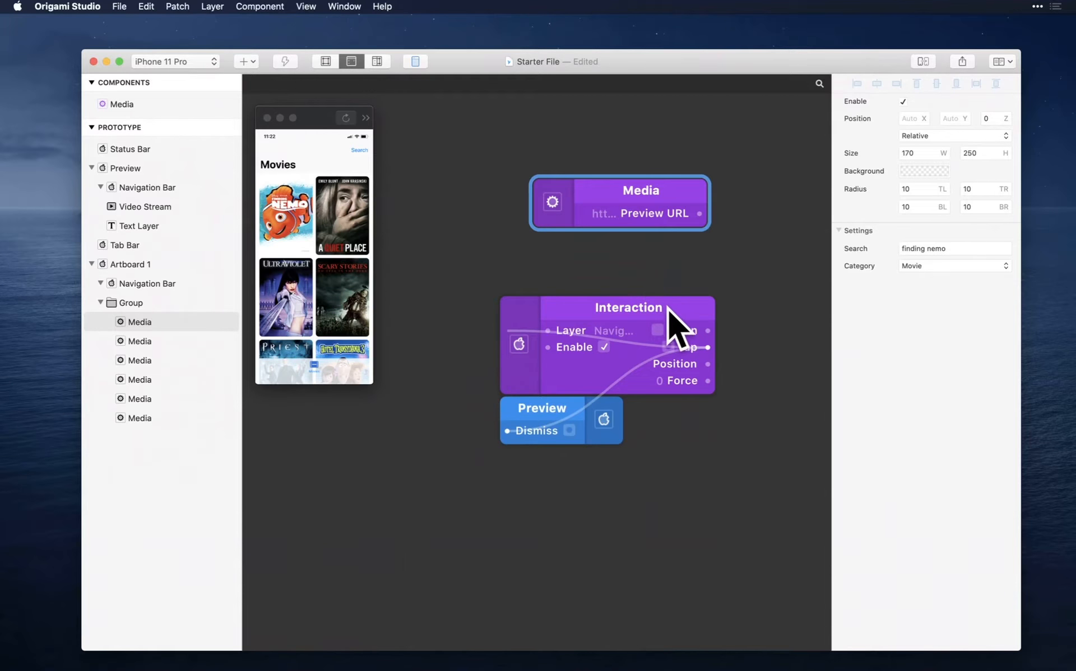
left_click_drag(672, 315, 394, 404)
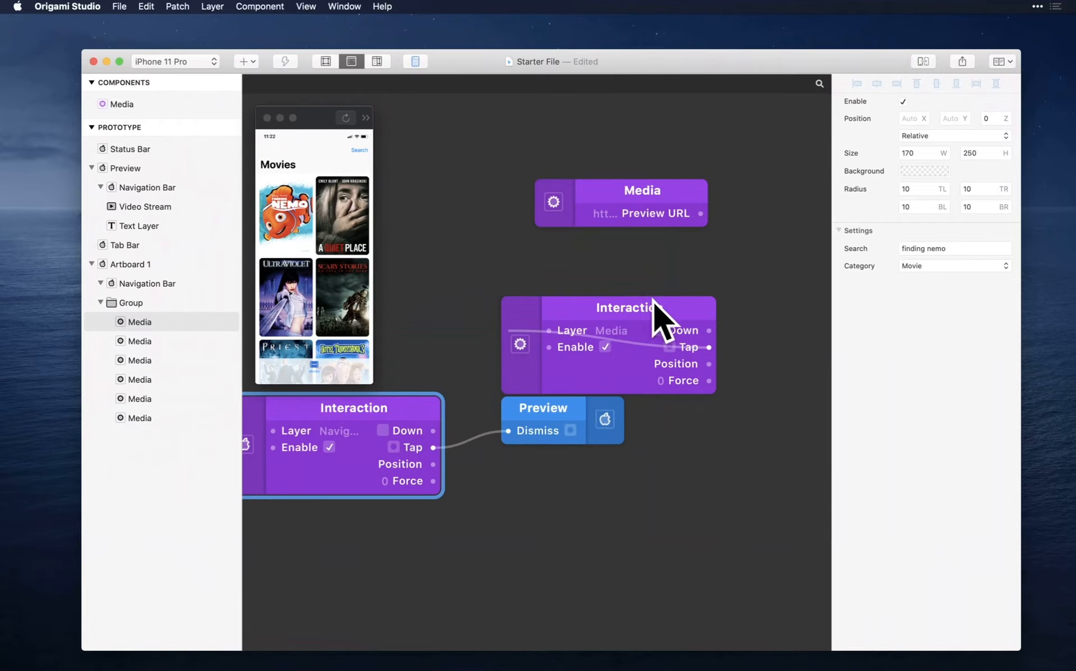
left_click_drag(650, 302, 360, 297)
scroll(460, 281, "left", 3)
scroll(460, 282, "left", 3)
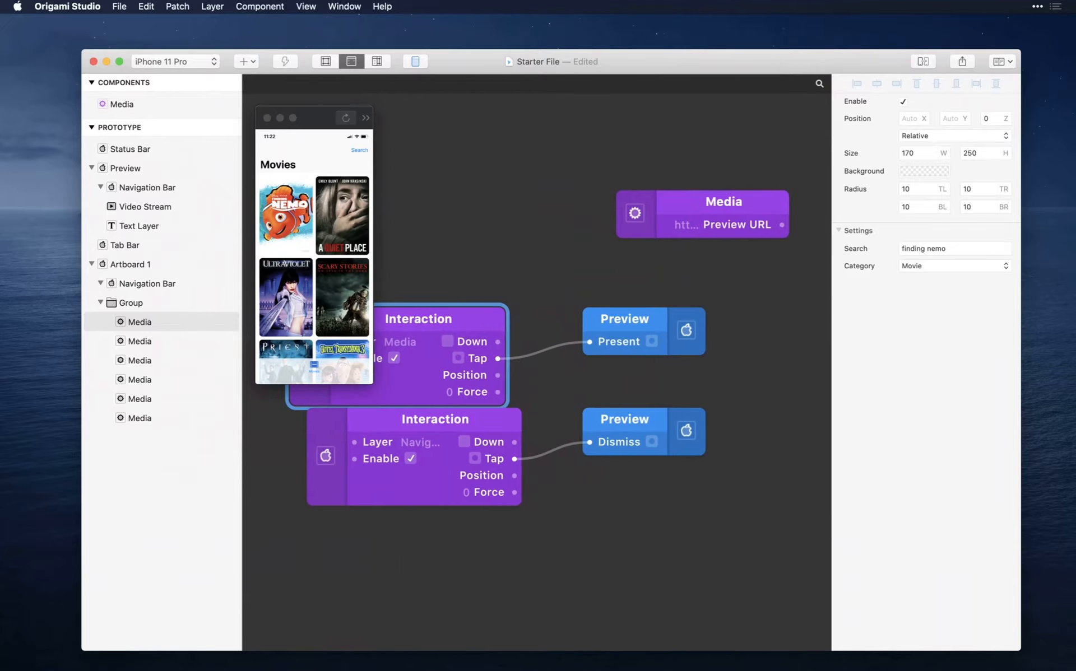
- Close the viewer and straighten the Present and Dismiss patch connections by aligning each Interaction with its Preview patch
left_click(266, 117)
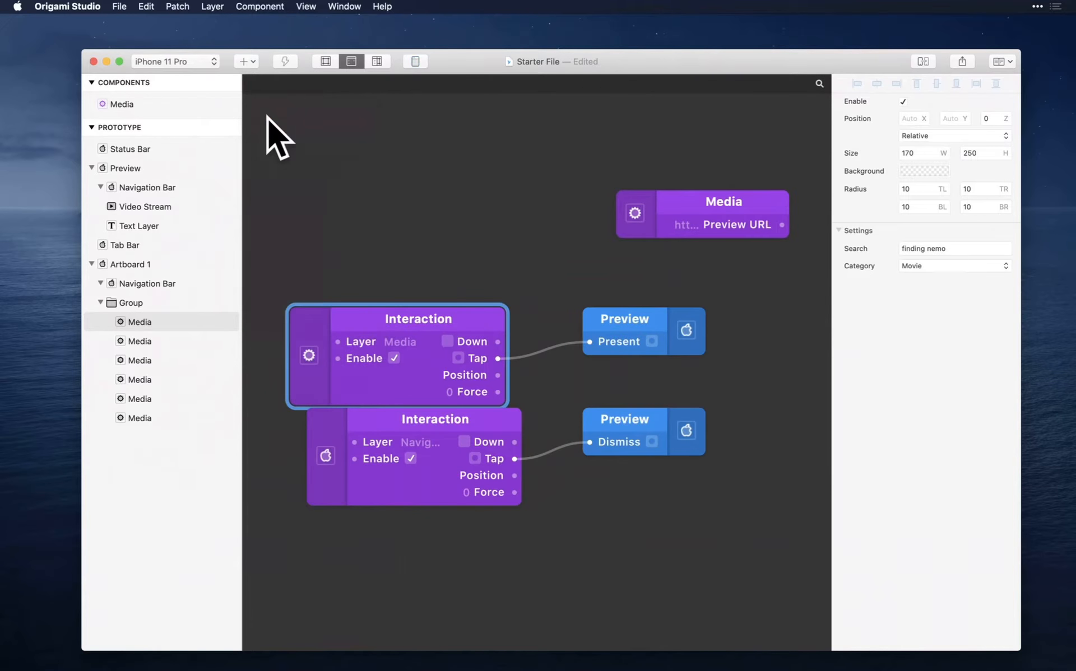
left_click(485, 225)
left_click_drag(442, 319, 459, 302)
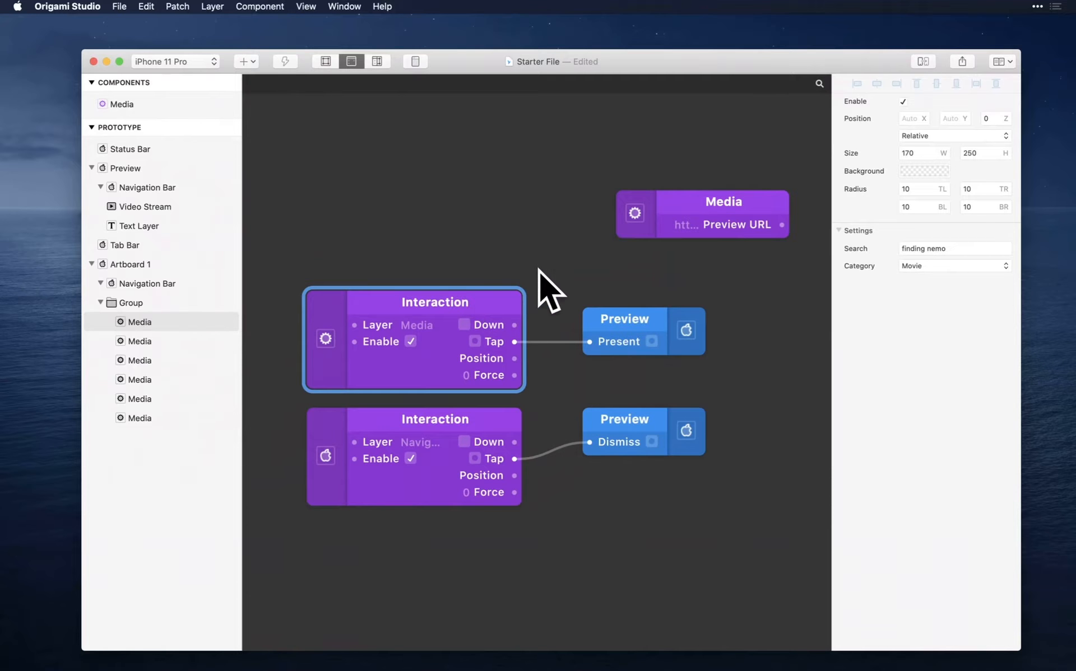
scroll(539, 270, "right", 3)
left_click_drag(613, 413, 608, 425)
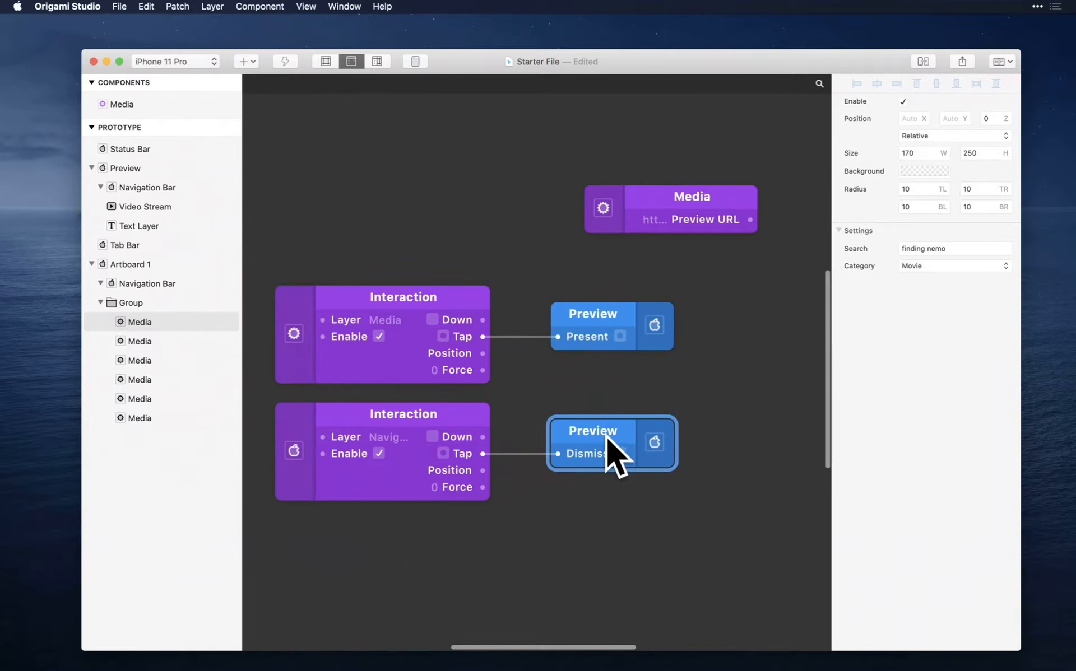
left_click(618, 261)
- Move the Media Preview URL patch below the two Interaction patches
left_click_drag(675, 211, 371, 558)
scroll(372, 571, "left", 3)
scroll(372, 572, "down", 2)
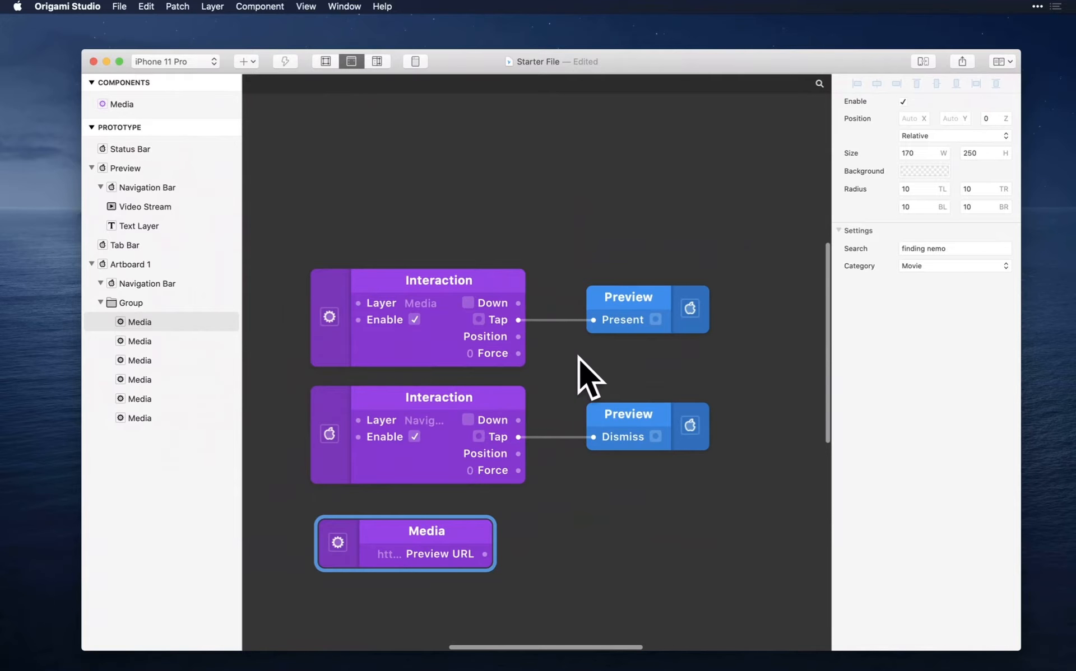
- Check which layers the two Interaction patches target, and trace their Tap connections to Preview's Present and Dismiss
left_click(436, 296)
left_click(437, 298)
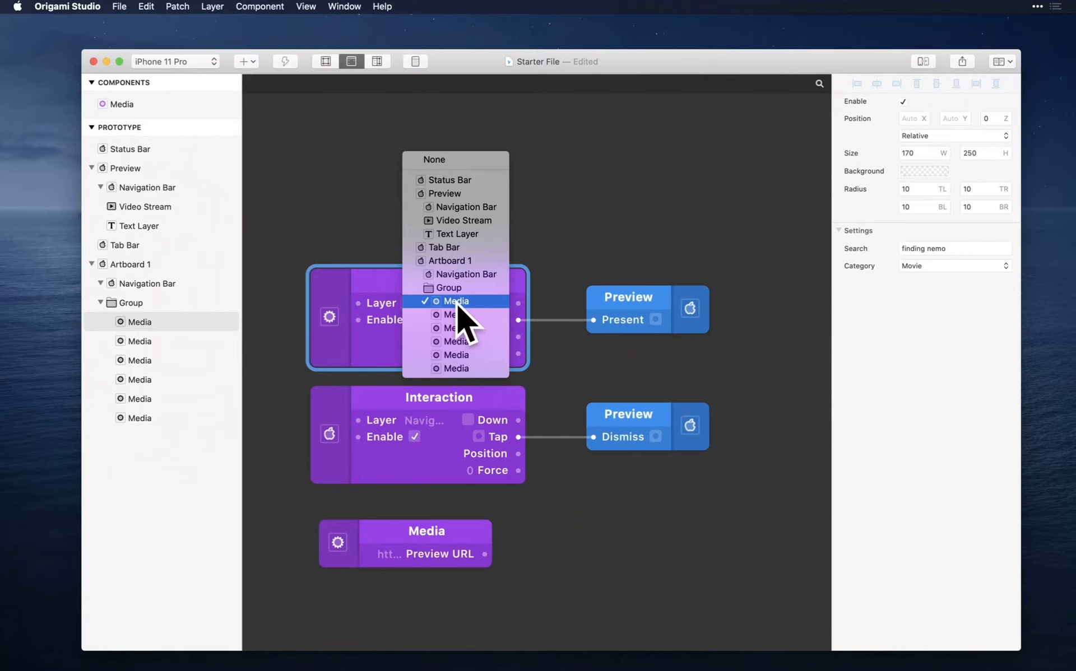
left_click(576, 252)
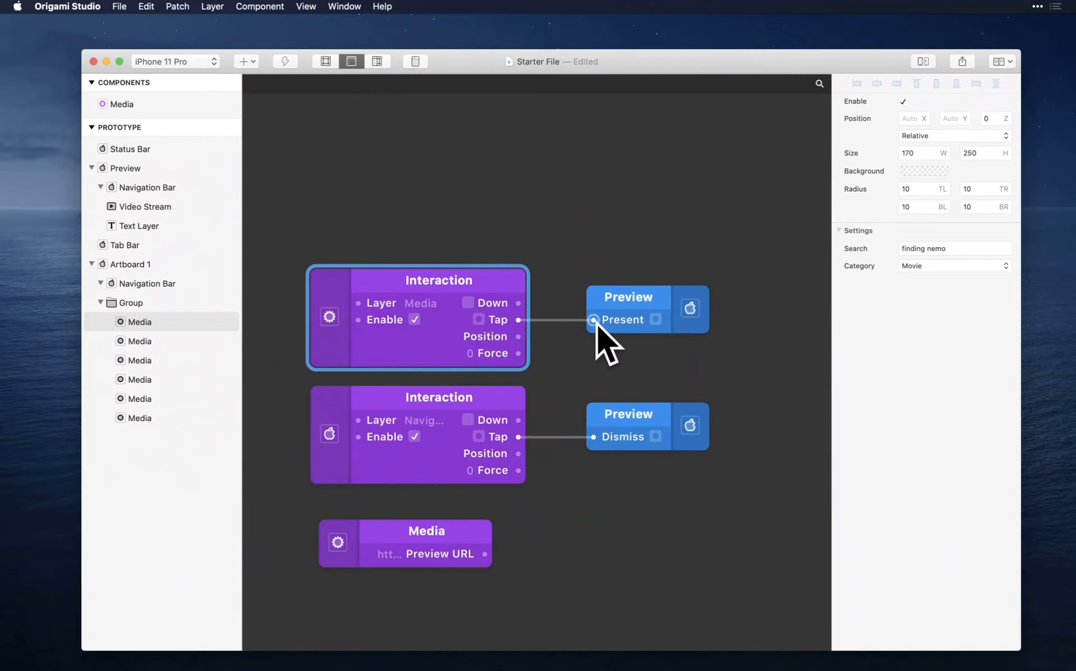
left_click(460, 398)
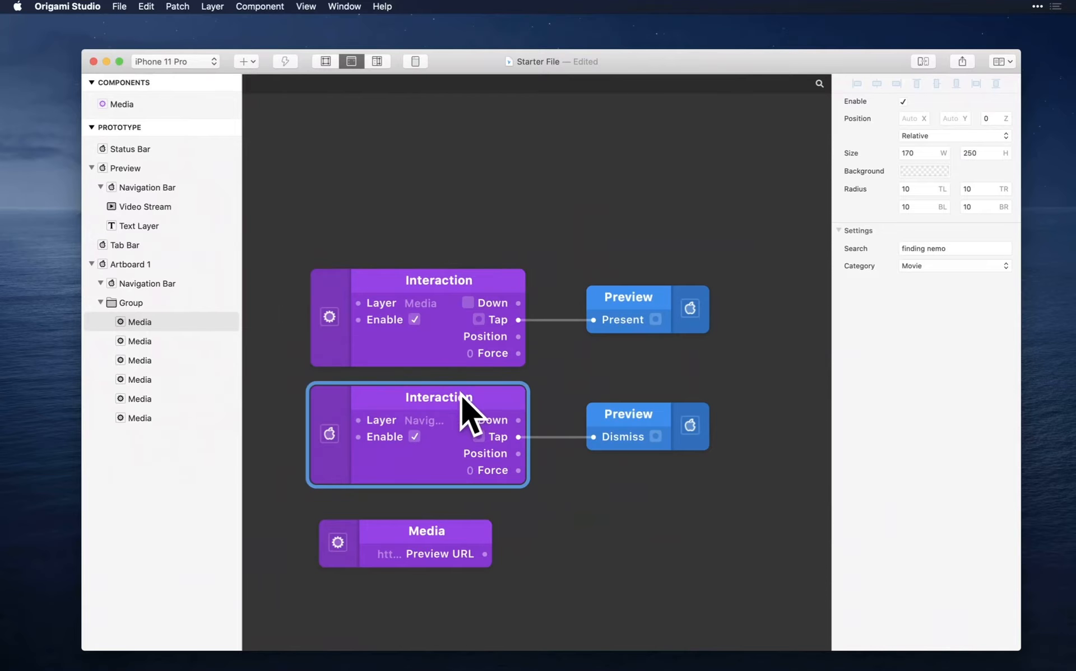
left_click(437, 414)
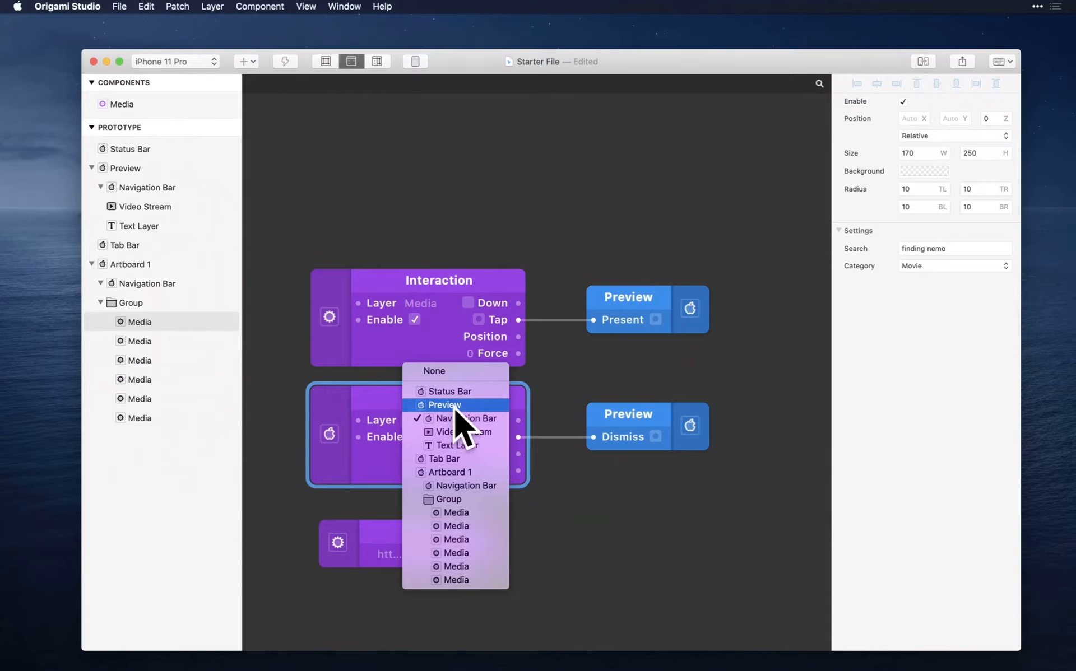
left_click(566, 401)
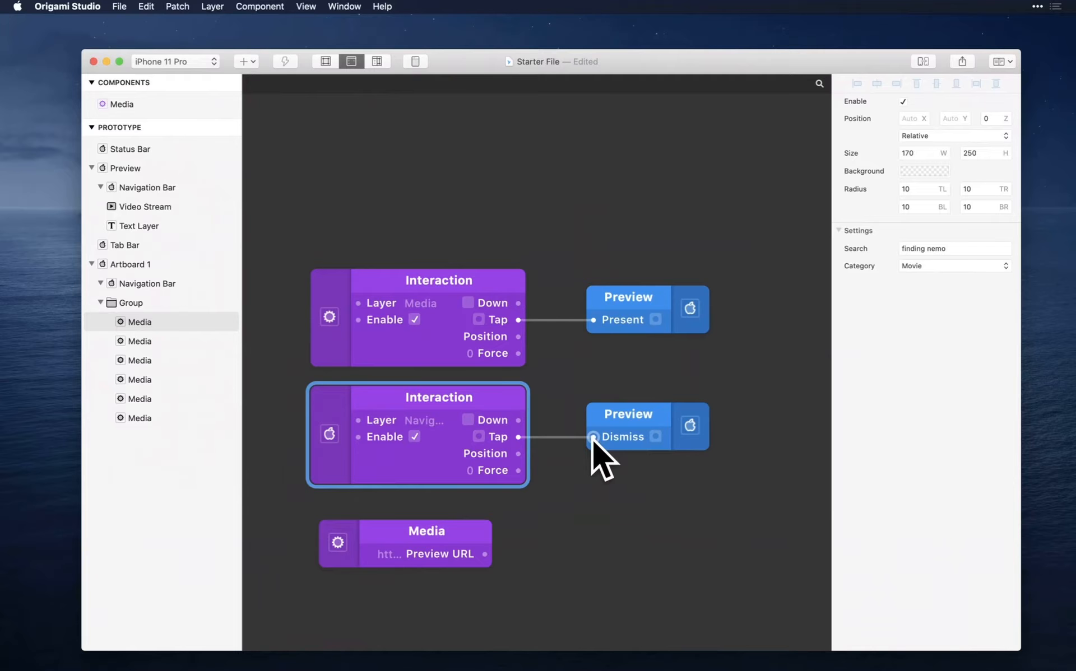
- Open the prototype viewer and test presenting Preview from the Finding Nemo poster and dismissing it with Back
left_click(415, 63)
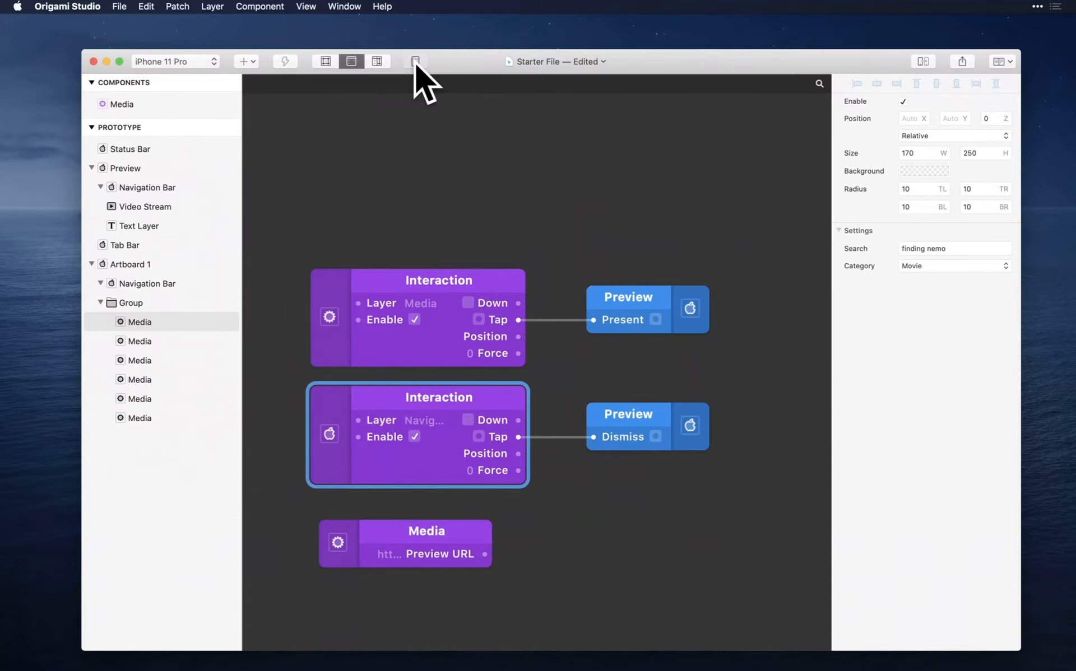
scroll(439, 367, "left", 3)
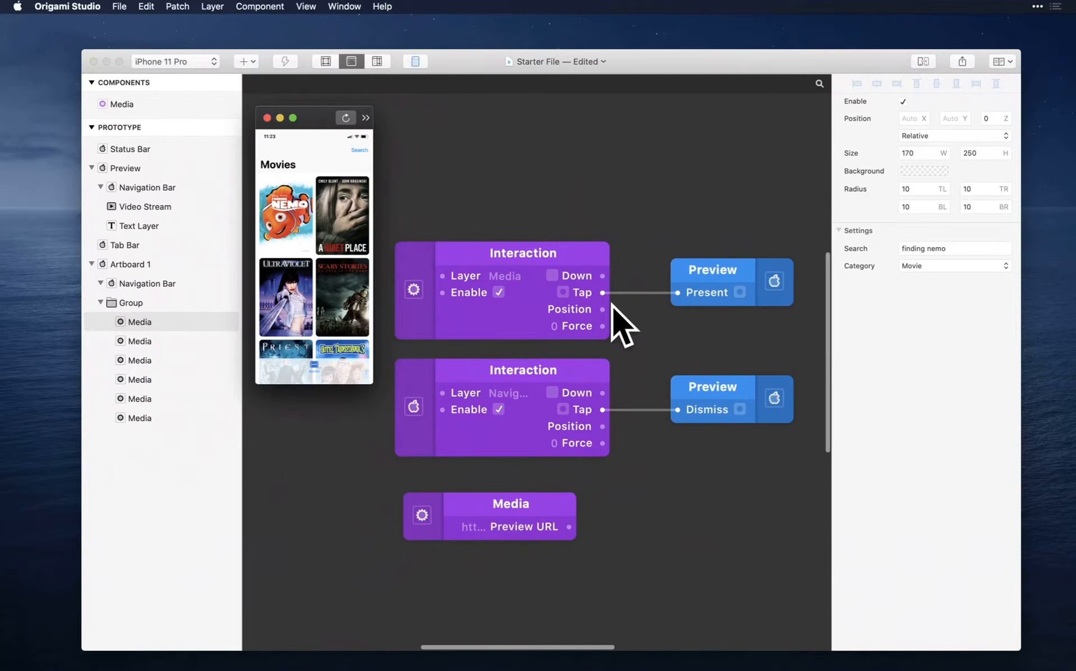
scroll(611, 304, "up", 1)
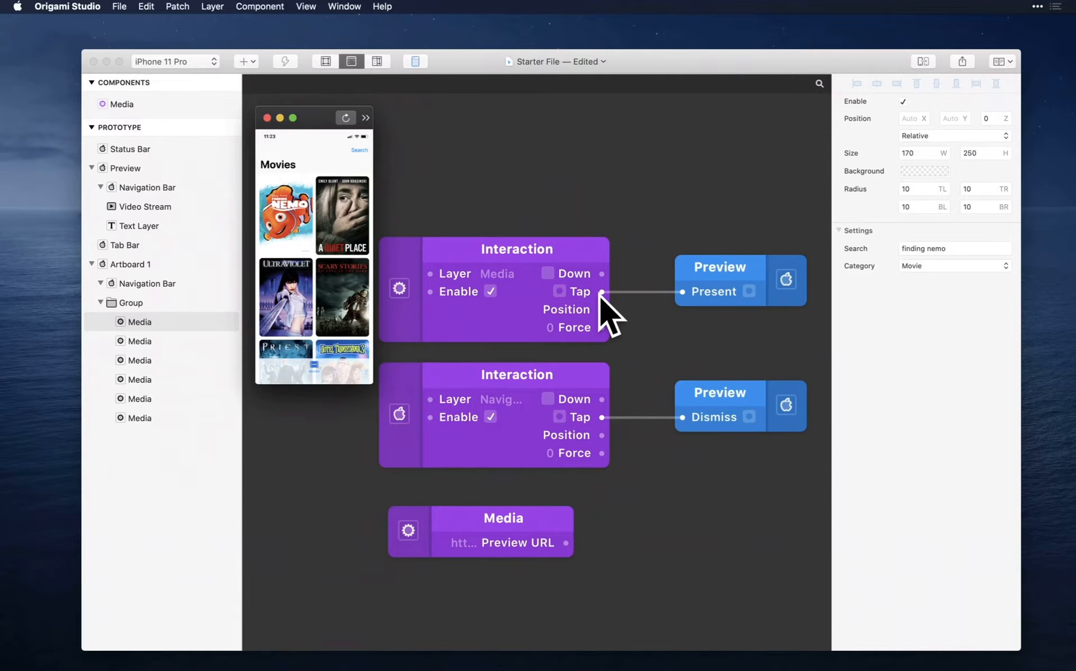
left_click(567, 241)
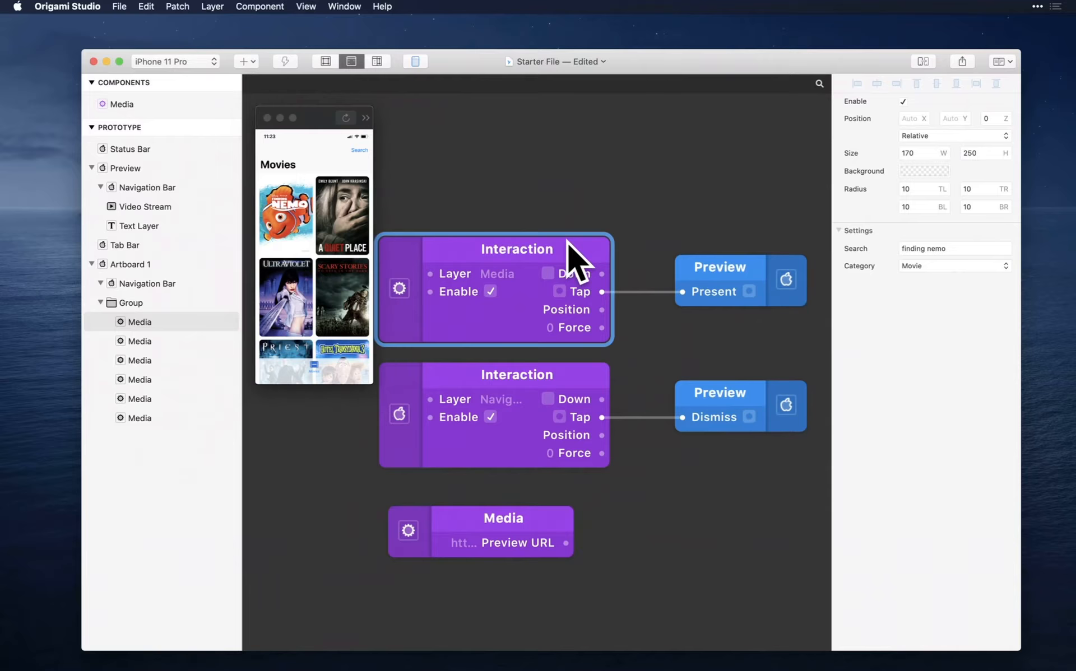
left_click(289, 217)
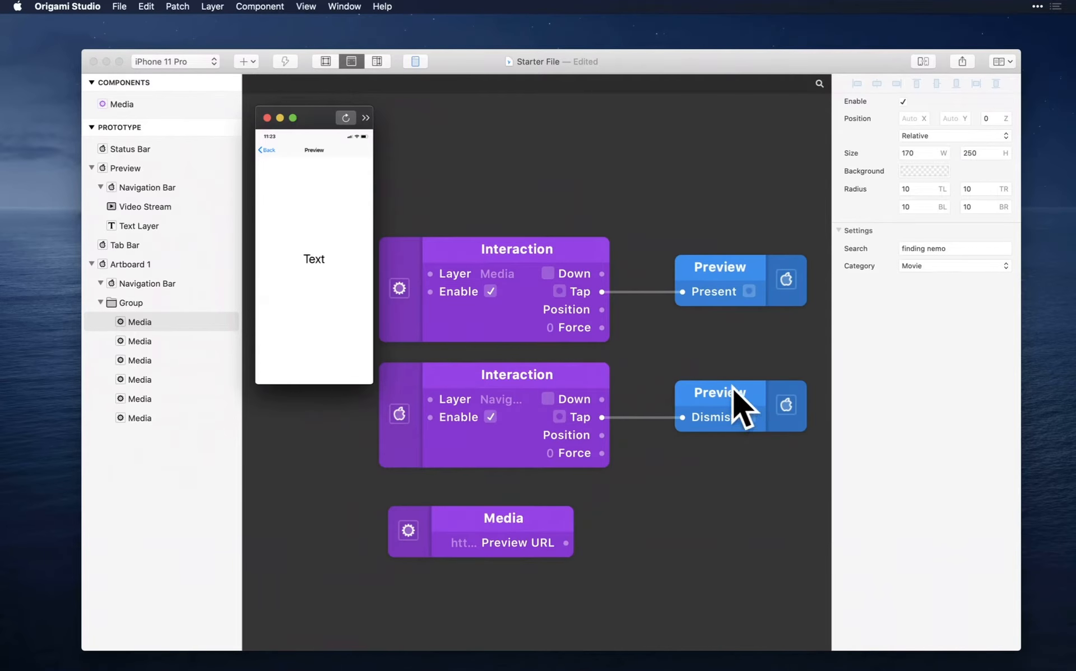
left_click(749, 408)
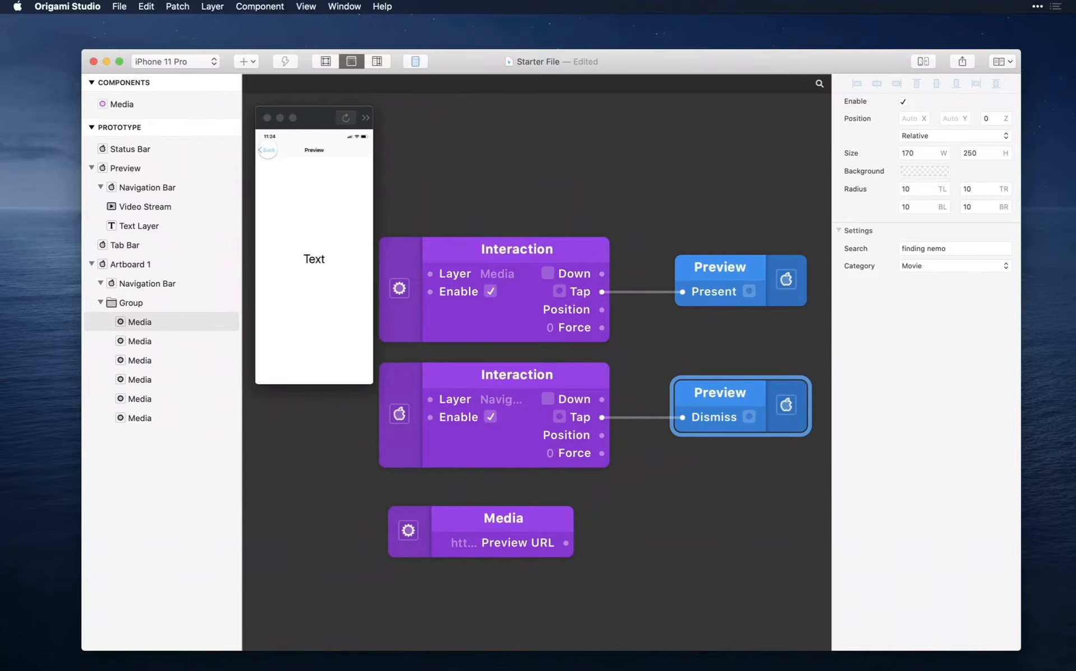
left_click(268, 150)
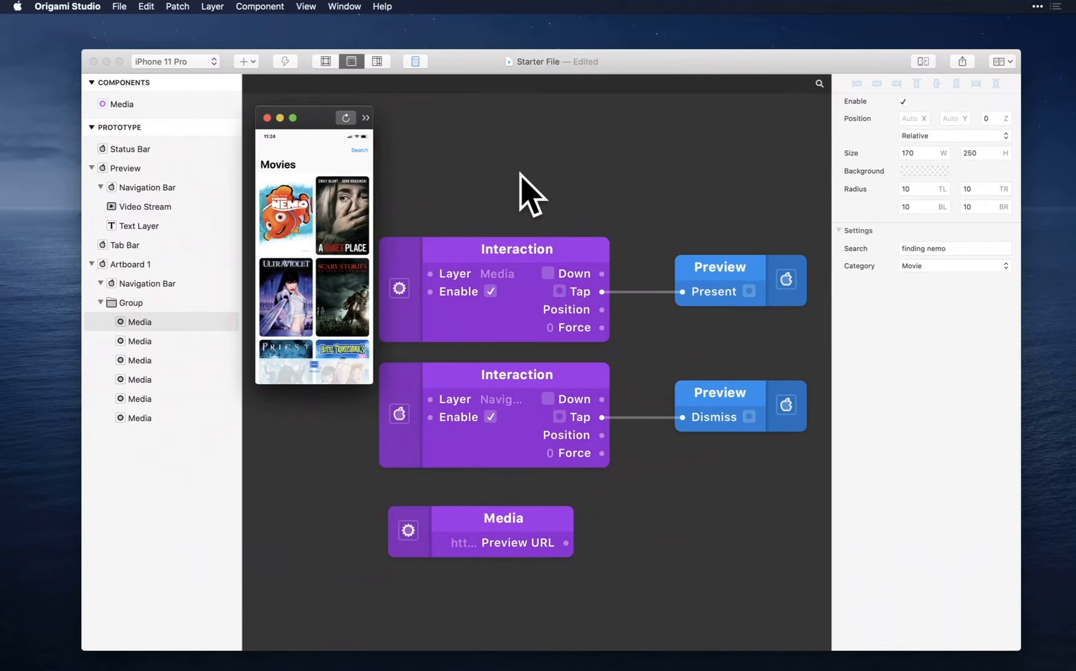
- Trace the first Interaction patch to its Media layer and the Present patch to the Preview artboard
scroll(524, 192, "left", 3)
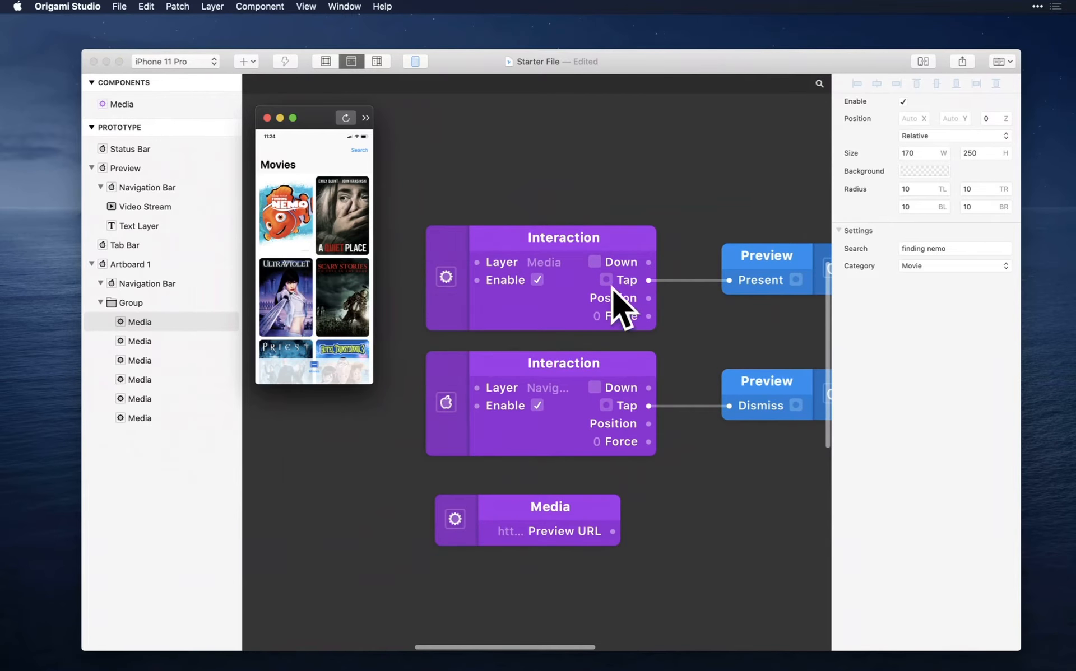
left_click(585, 238)
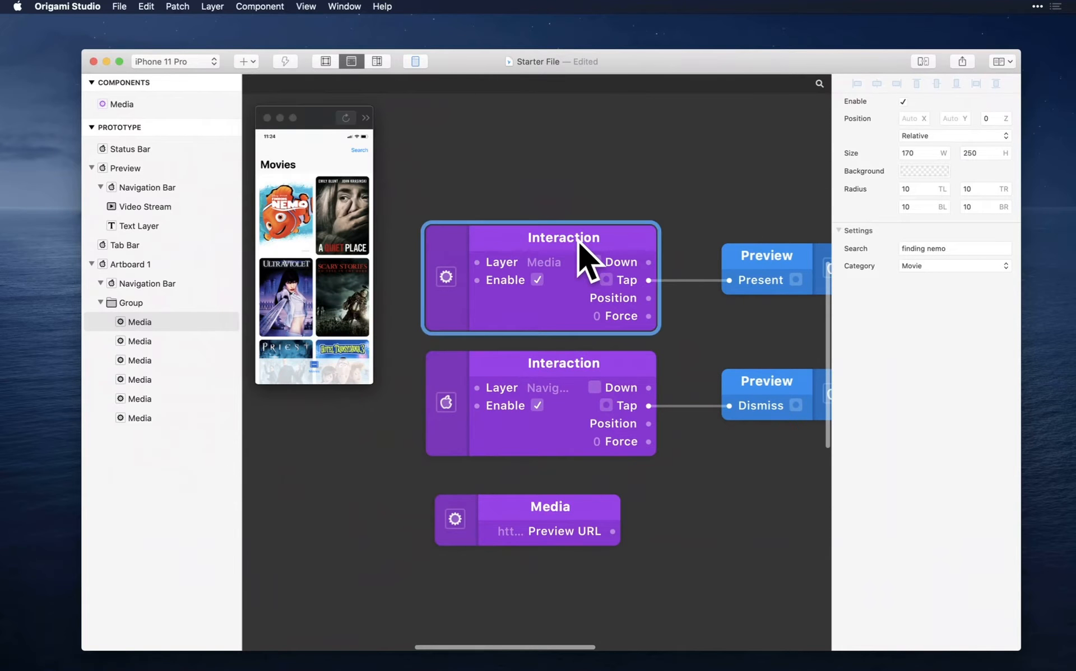
left_click(446, 277)
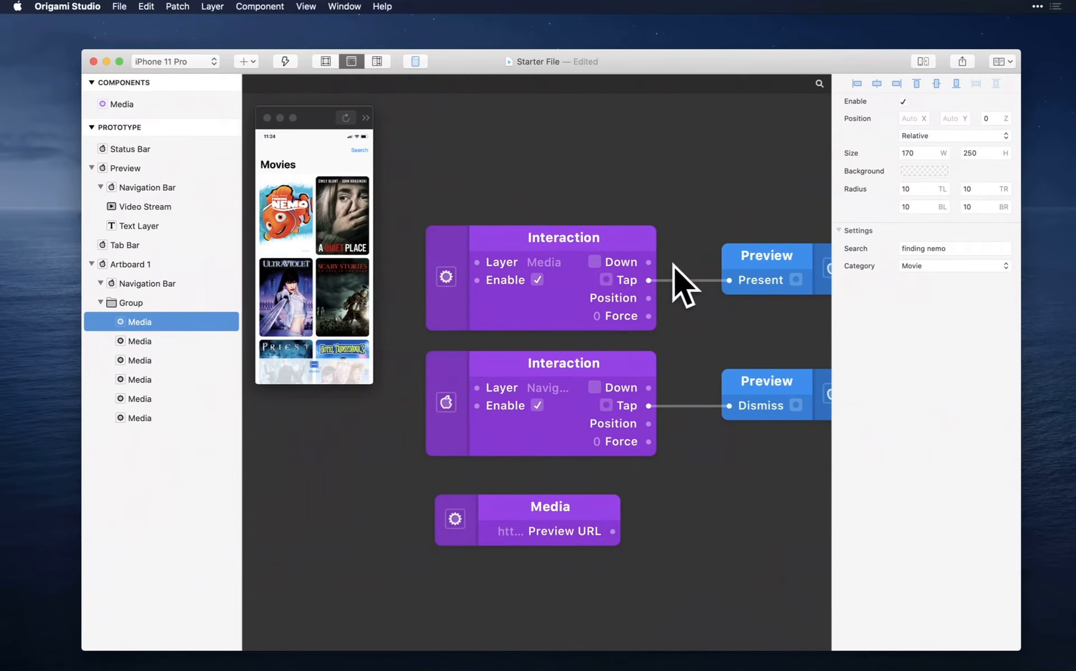
scroll(695, 280, "right", 5)
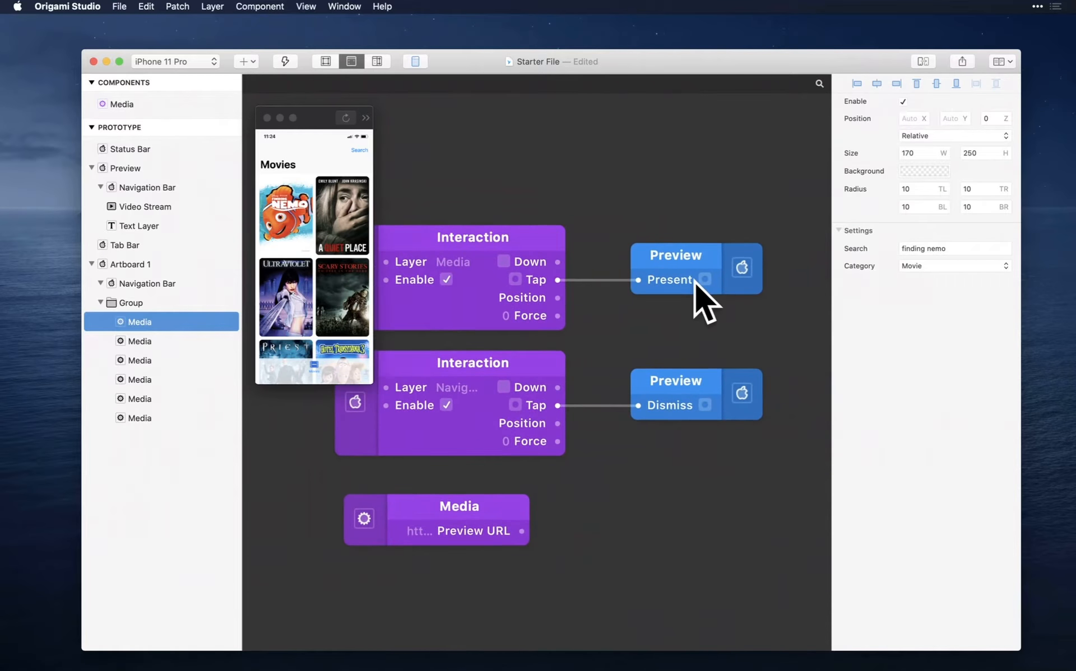
left_click(742, 268)
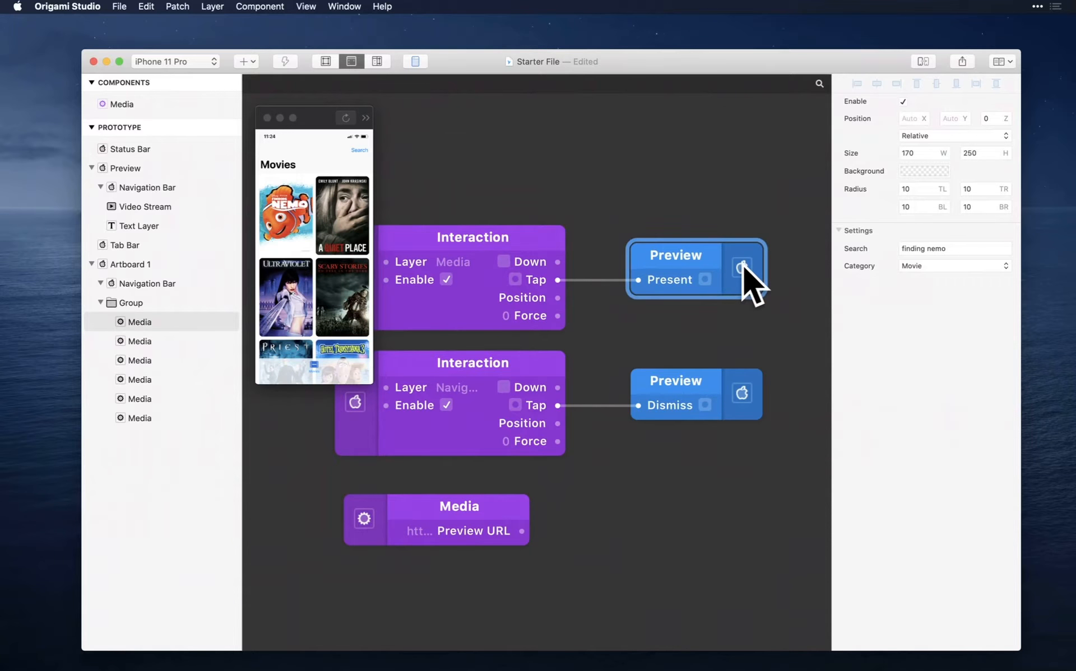
left_click(745, 269)
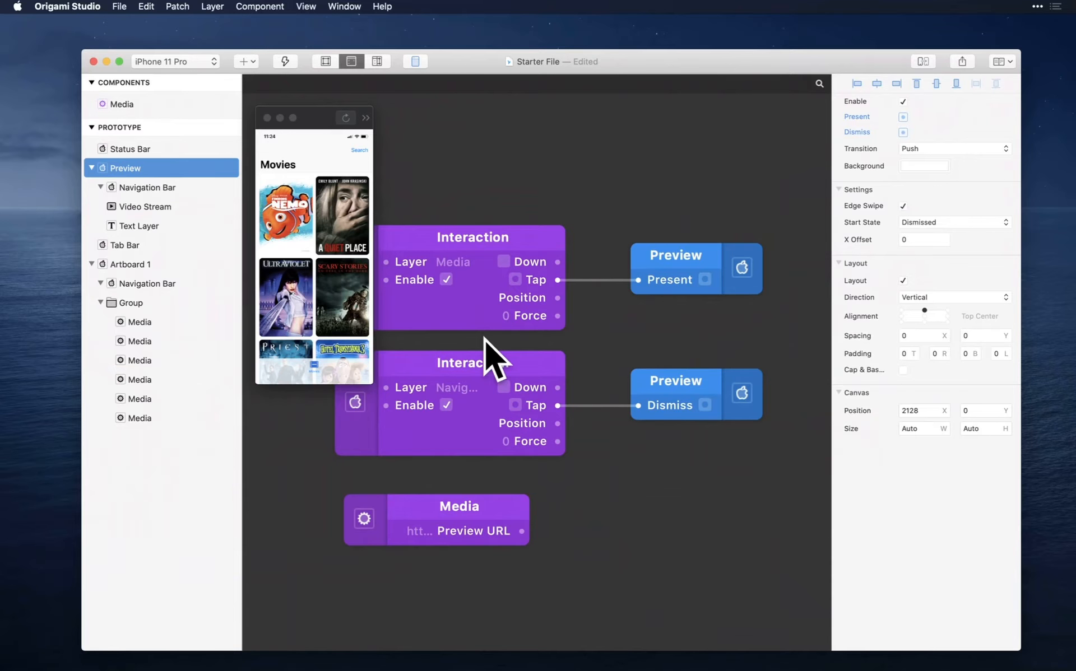
- Split the workspace to show the artboard canvas above the patch graph, with all the patches in view
scroll(476, 518, "down", 2)
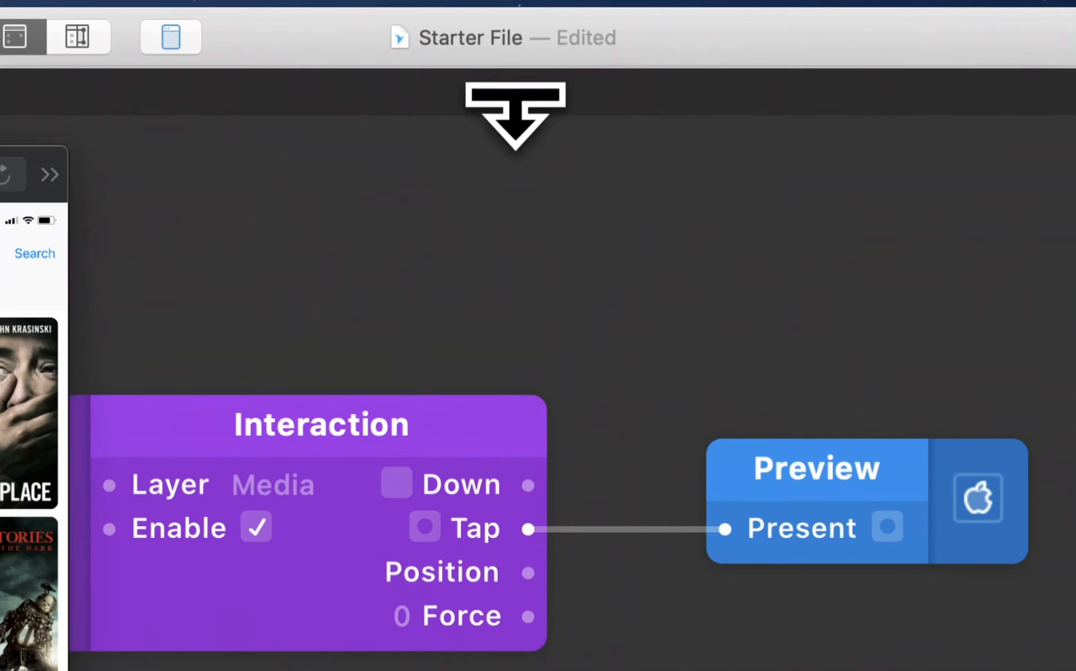
left_click_drag(530, 92, 540, 317)
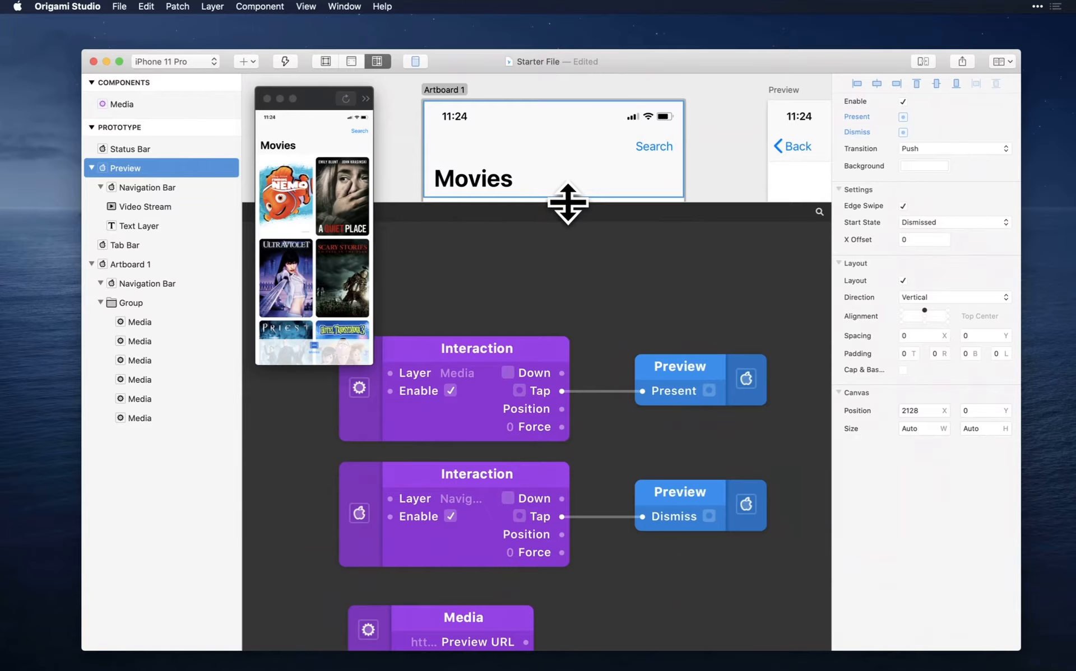
left_click_drag(568, 203, 569, 363)
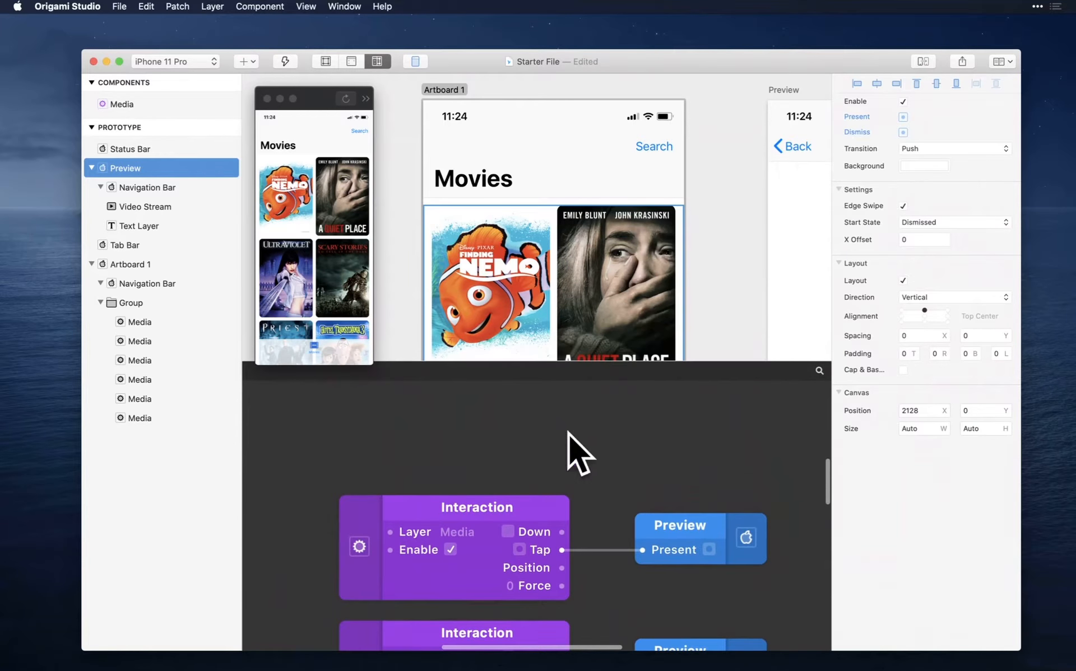
scroll(554, 540, "down", 5)
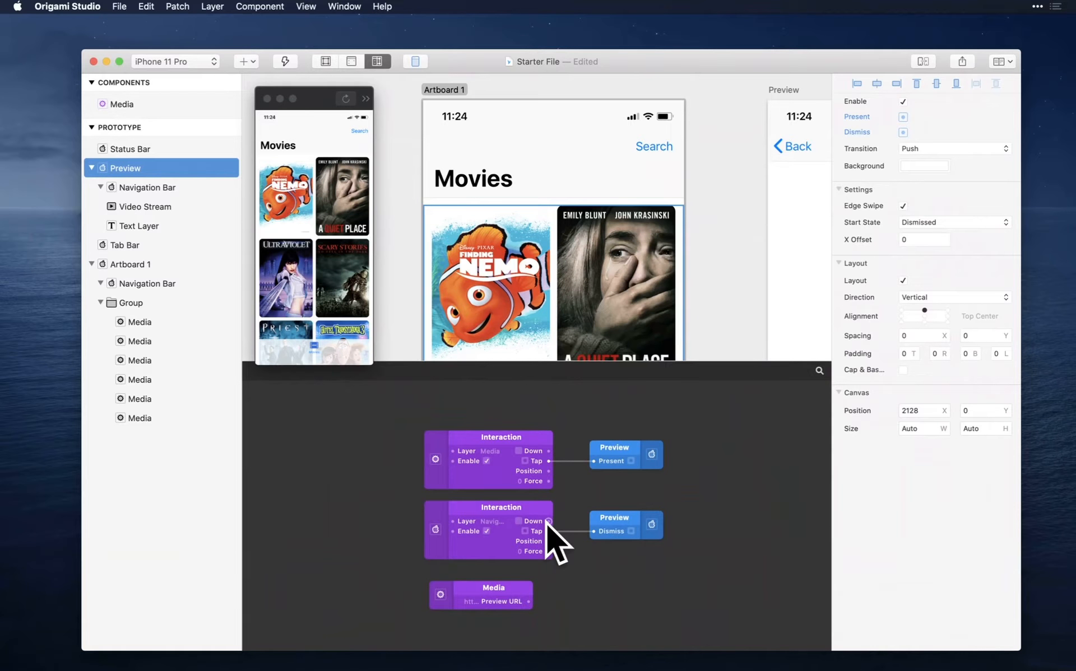
- Examine the Video Stream layer on the Preview artboard and the posters in the Movies grid
scroll(616, 264, "right", 10)
scroll(616, 263, "down", 2)
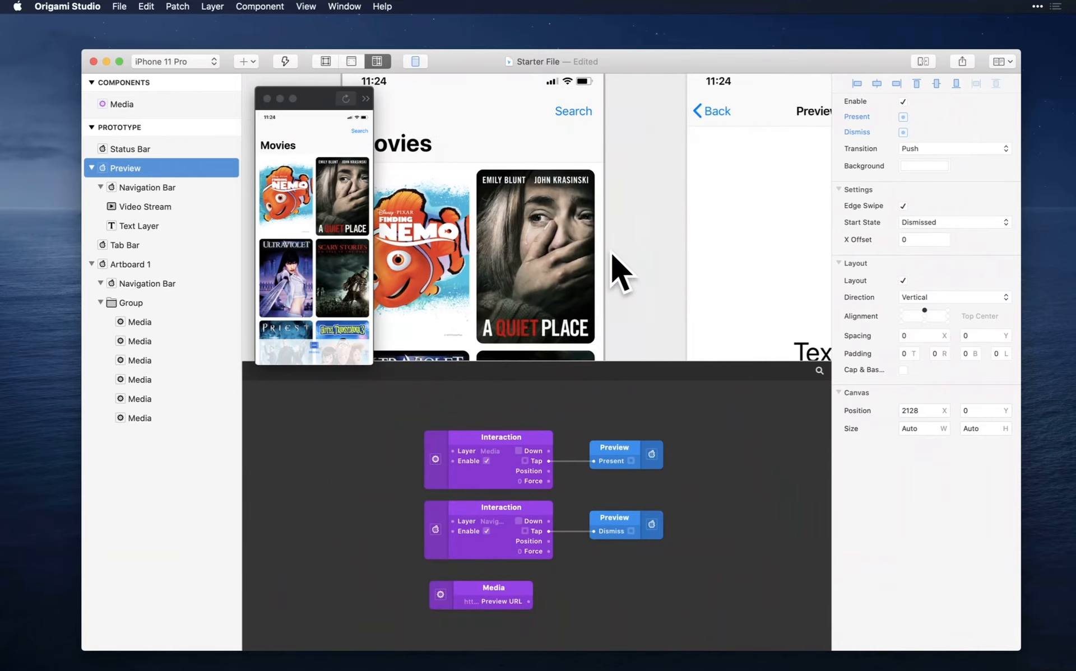
scroll(611, 254, "right", 10)
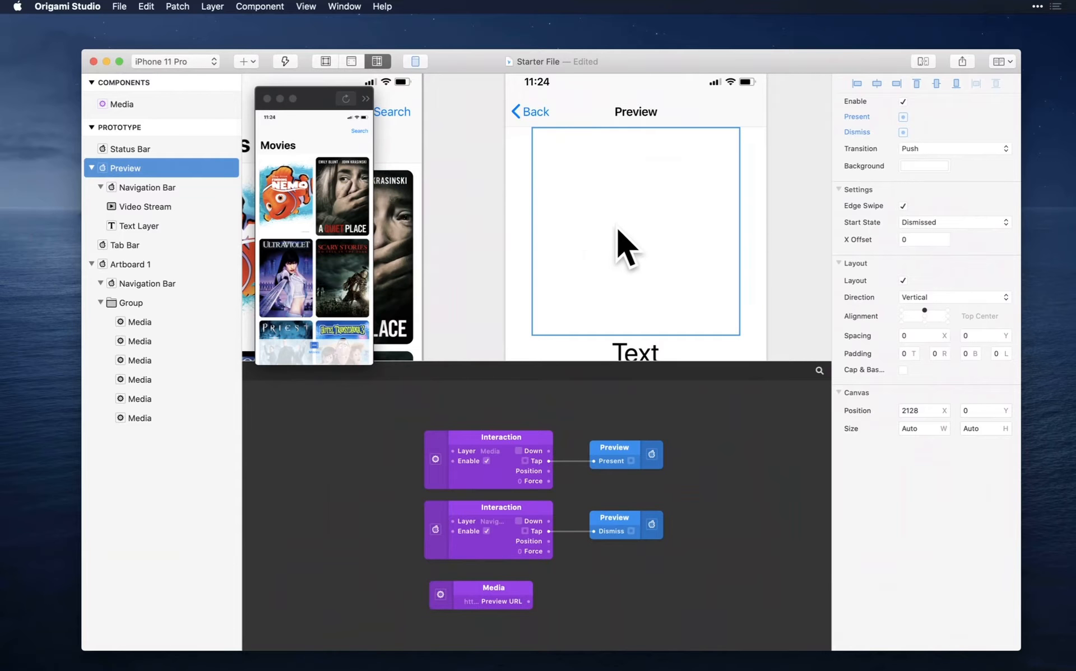
left_click(618, 232)
scroll(454, 266, "left", 5)
scroll(454, 266, "down", 2)
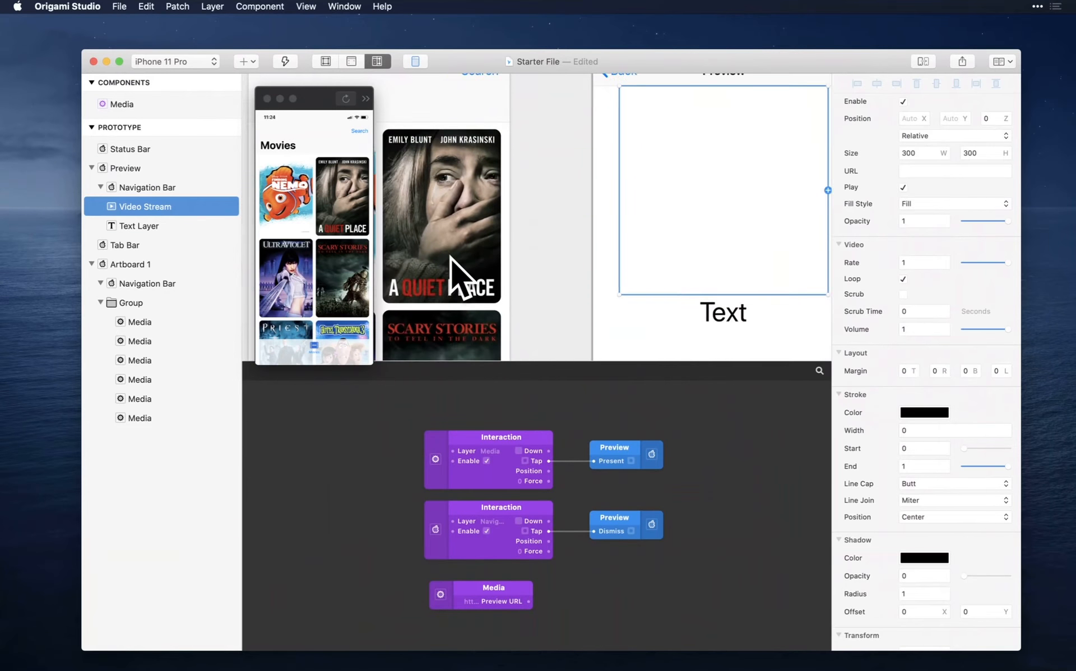
scroll(563, 252, "left", 5)
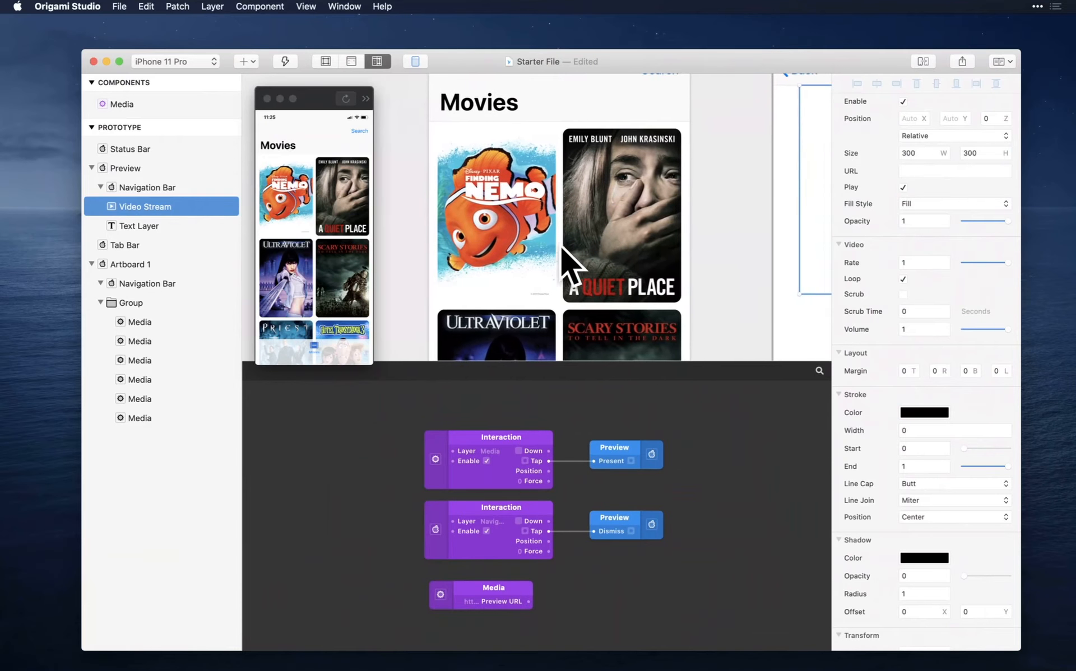
- Delete the Media Preview URL patch, re-add that output from the Finding Nemo poster, and place it below the Interaction patches
left_click_drag(559, 608, 455, 574)
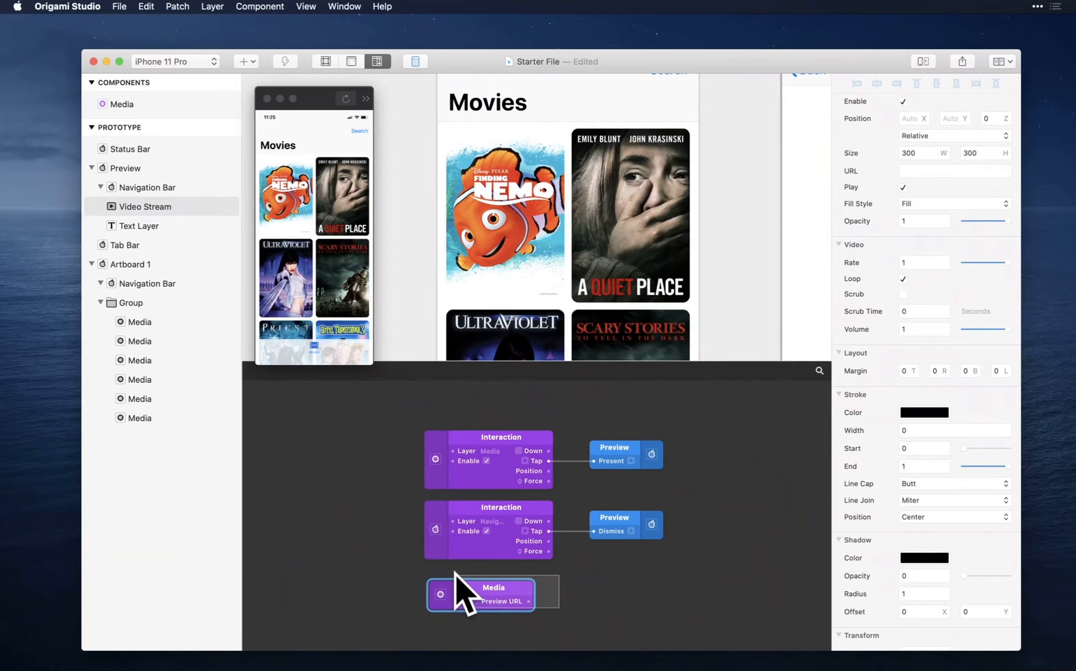
key("BackSpace")
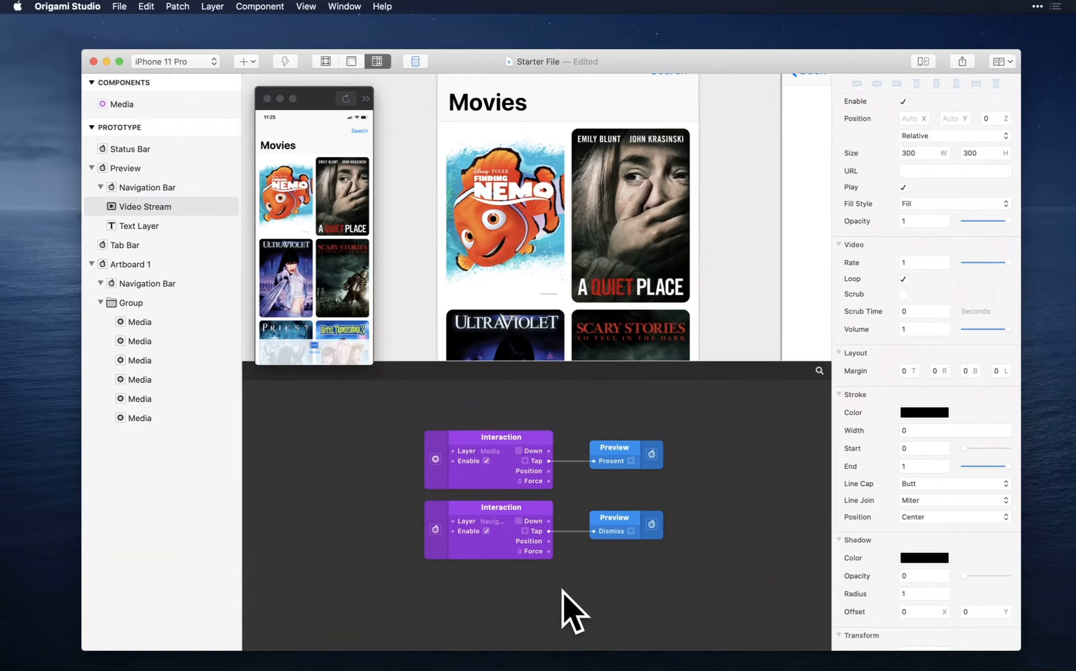
left_click(511, 199)
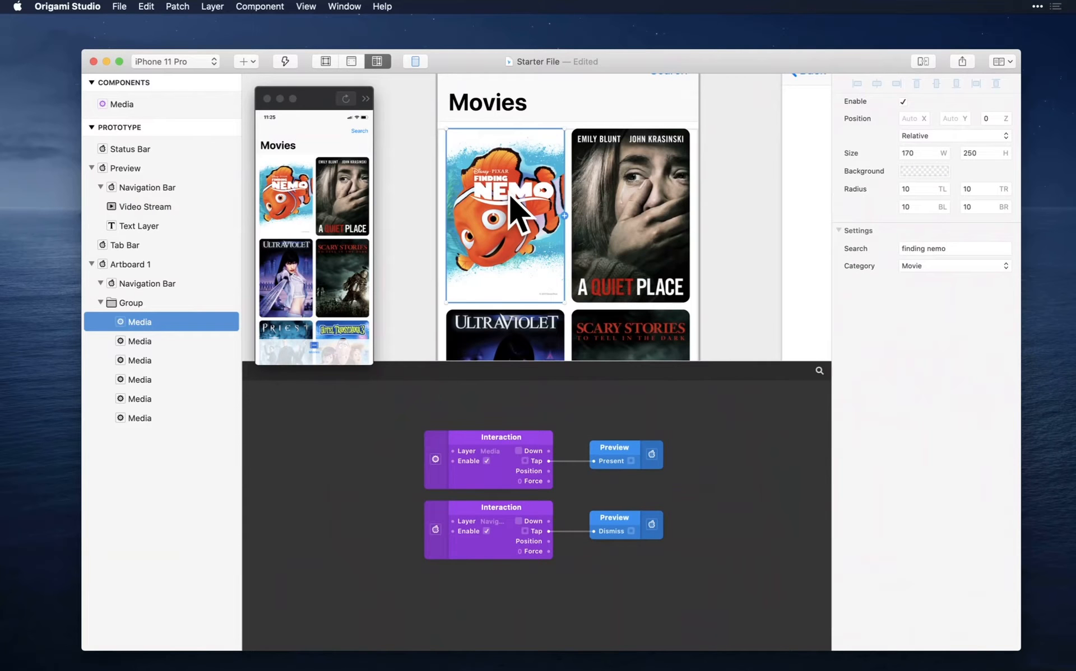
left_click(565, 216)
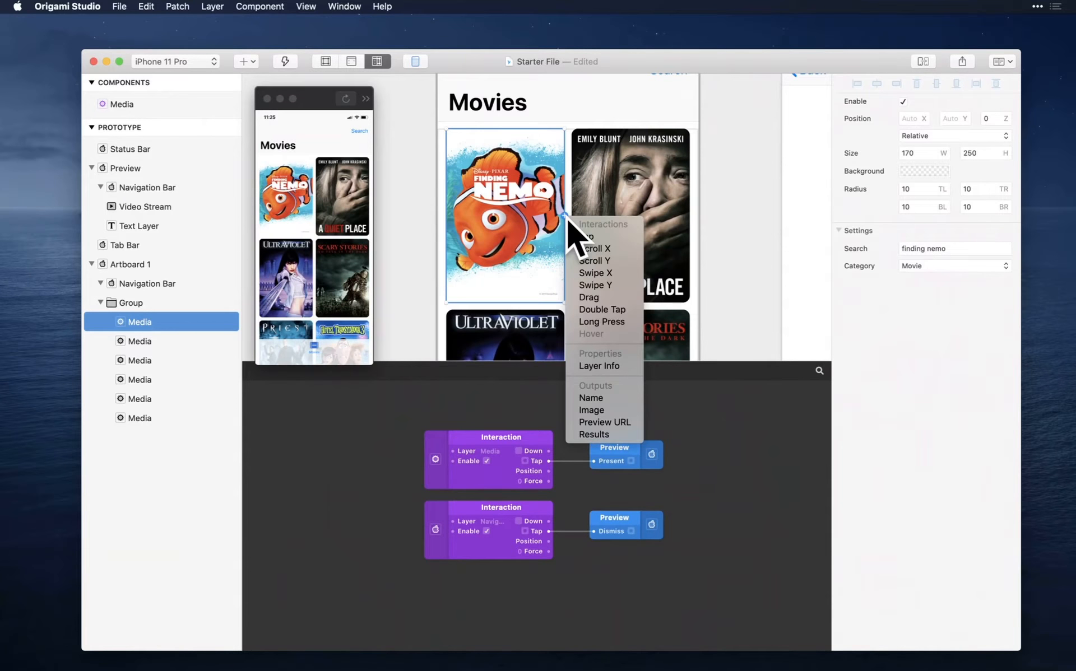
left_click(614, 425)
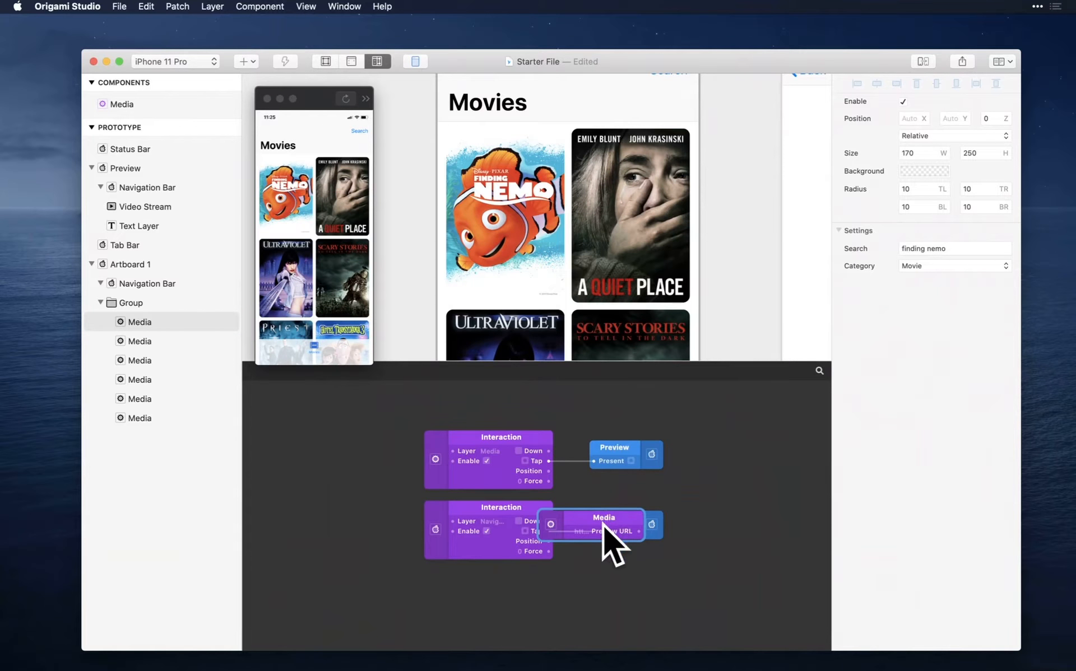
left_click_drag(587, 611, 487, 597)
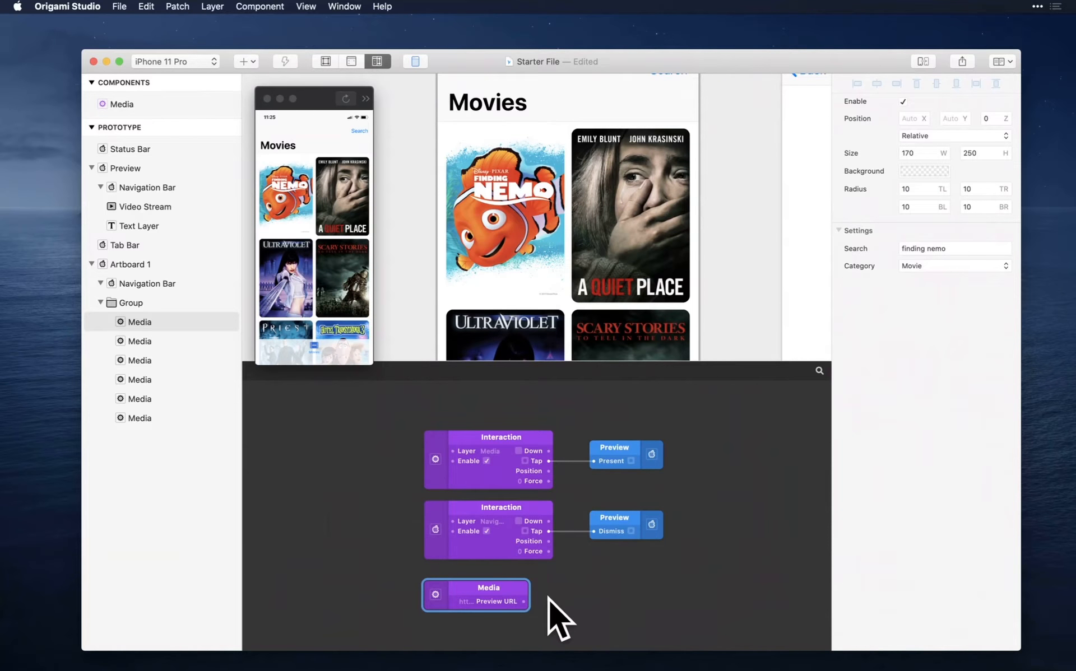
- Connect the Preview URL output of the Finding Nemo Media patch to the URL property of the Preview artboard's Video Stream layer
left_click(514, 220)
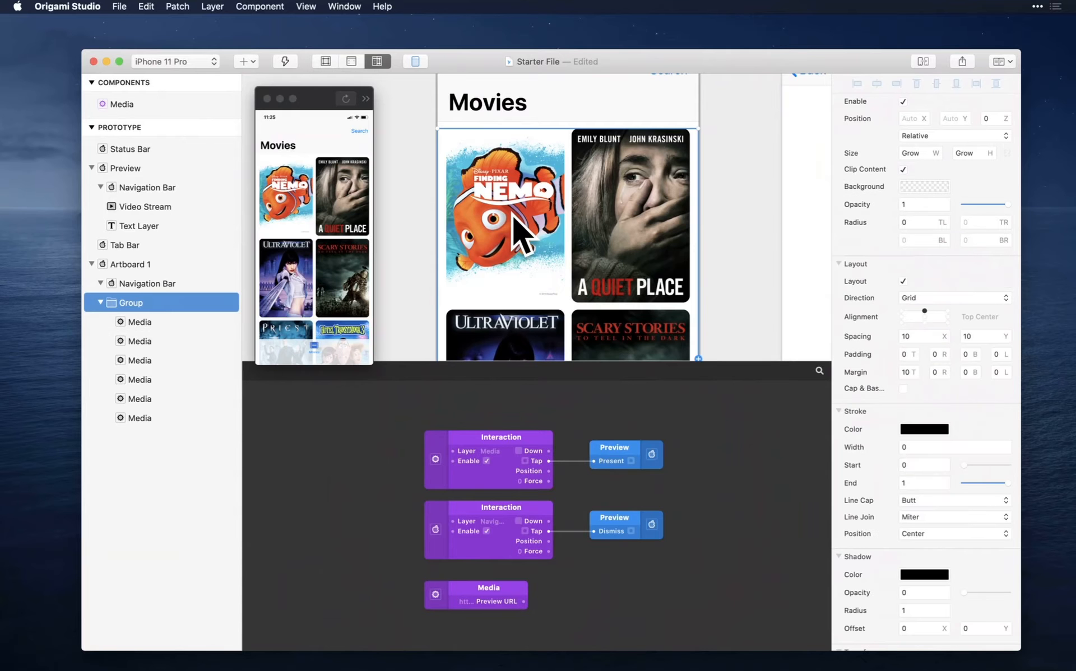
left_click(515, 219)
left_click(667, 240)
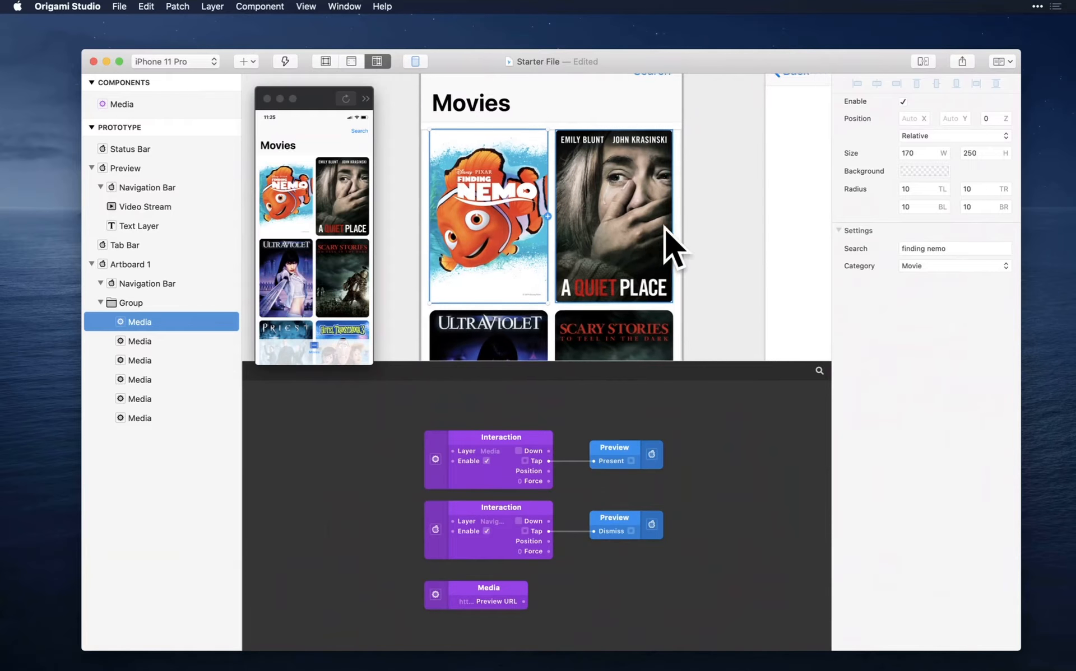
left_click(653, 205)
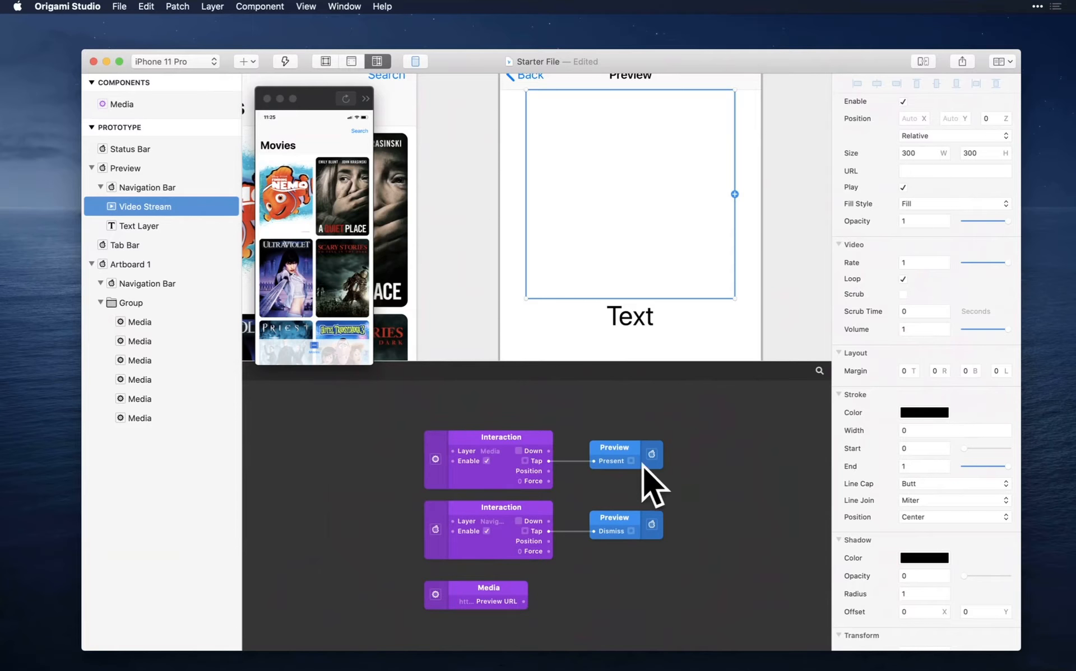
left_click(525, 603)
scroll(525, 603, "up", 4)
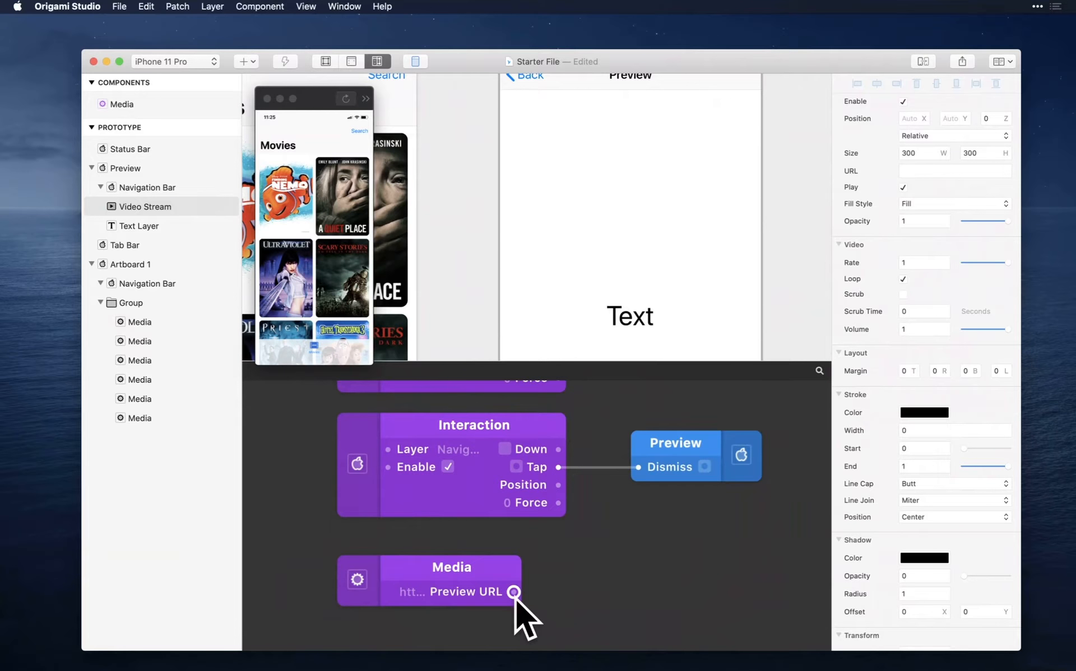
scroll(515, 593, "down", 1)
left_click_drag(509, 579, 633, 175)
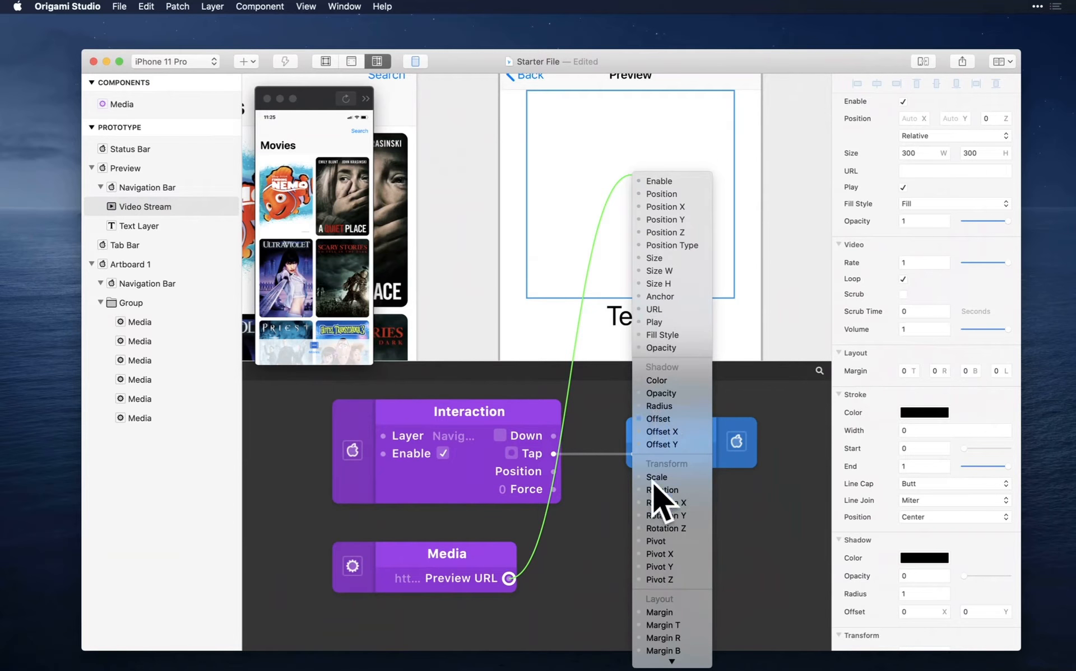
left_click(653, 309)
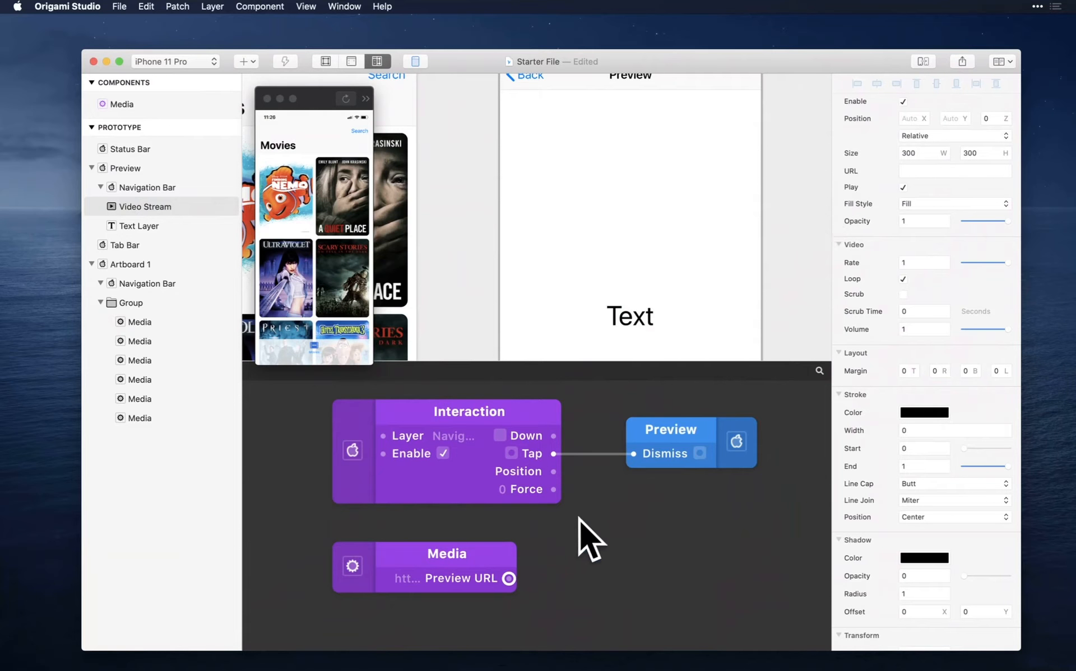
left_click_drag(508, 579, 840, 172)
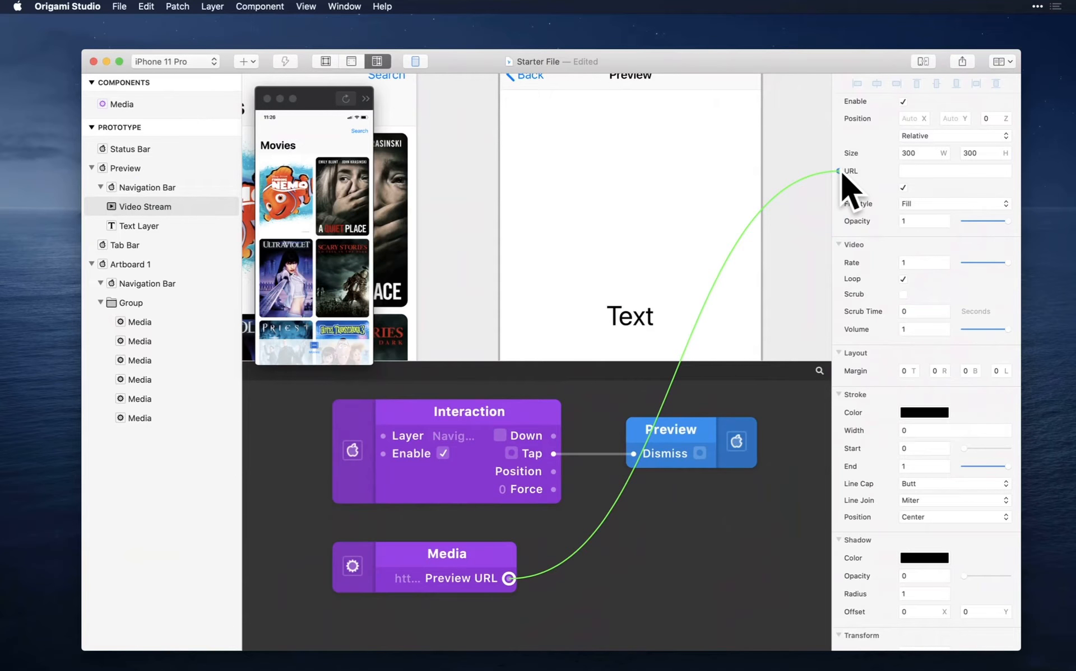
left_click_drag(842, 175, 842, 175)
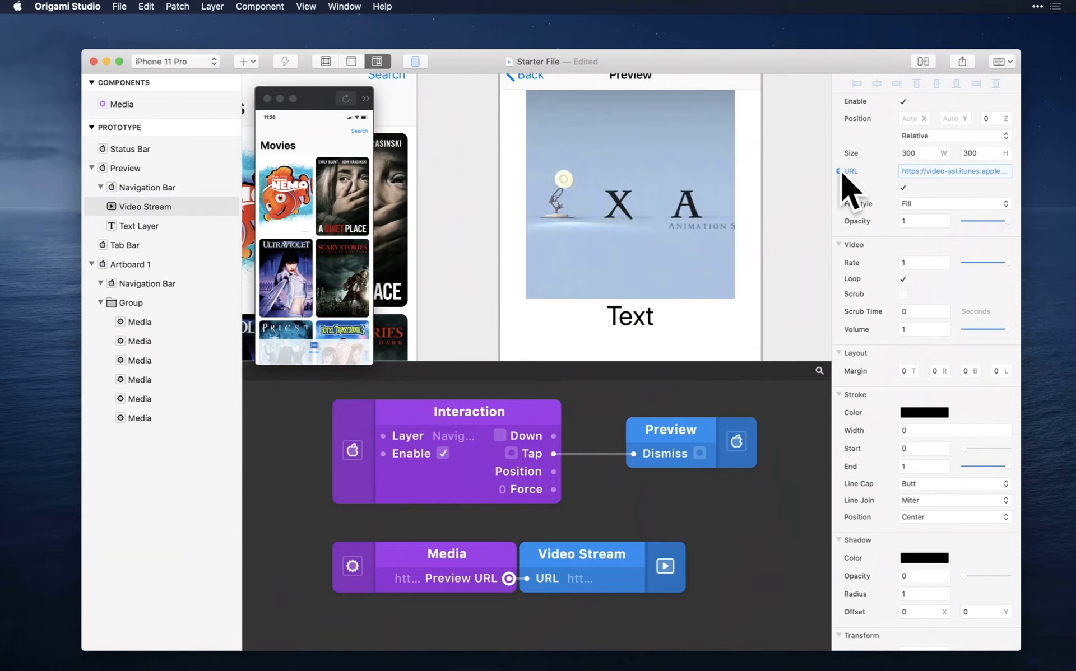
- Configure the Video Stream layer with volume 0, a Grow width and the Fit fill style
left_click_drag(998, 329, 941, 332)
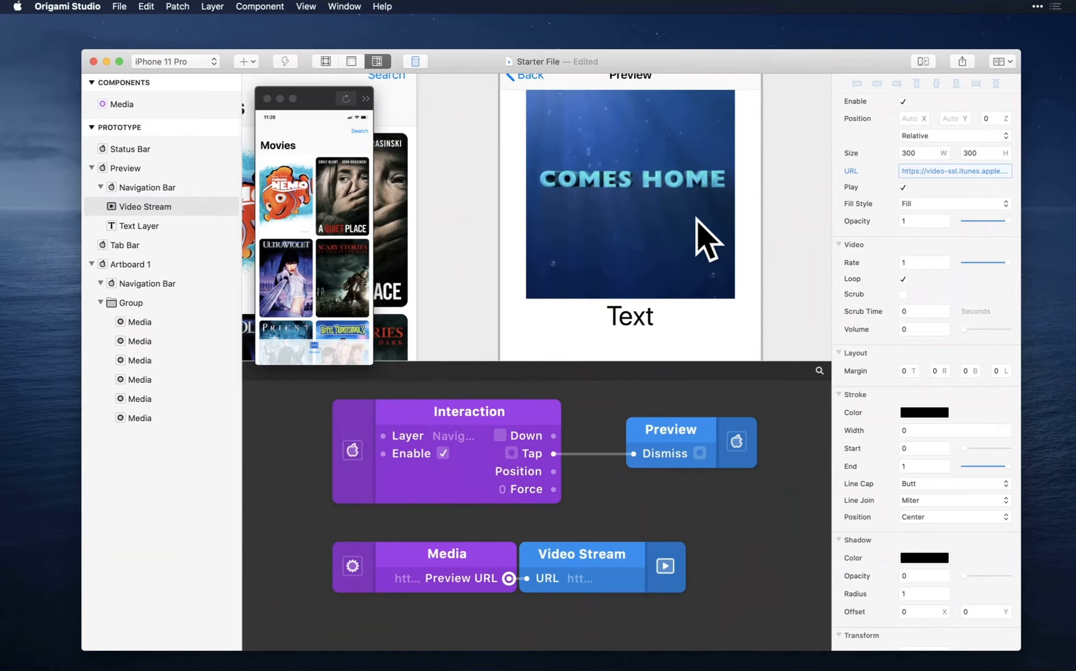
left_click(681, 197)
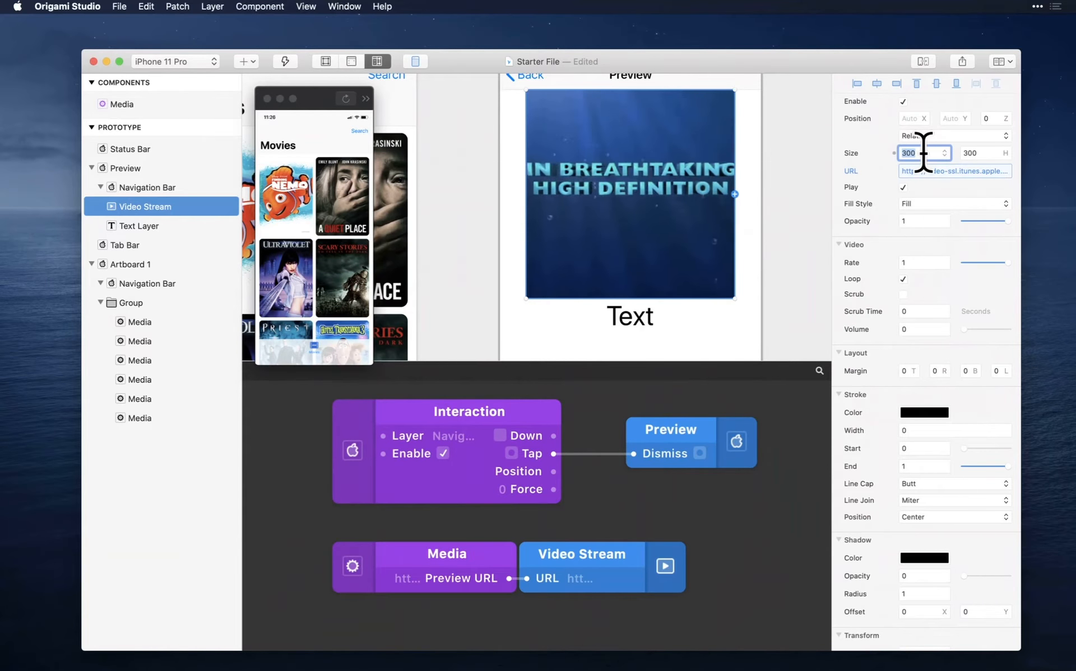
key("BackSpace")
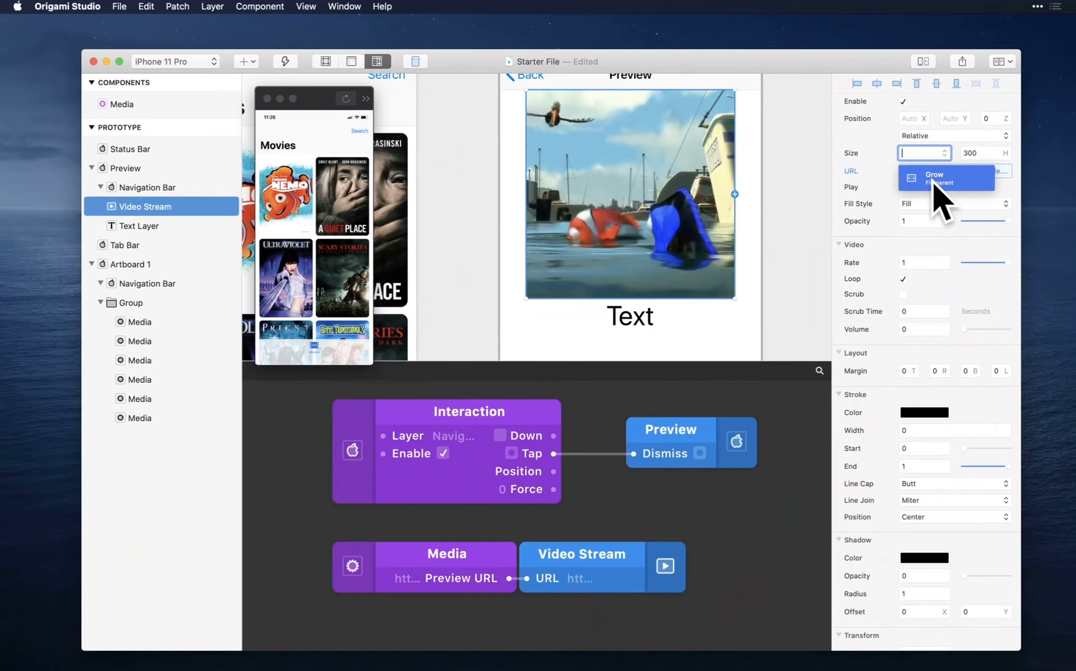
left_click(965, 187)
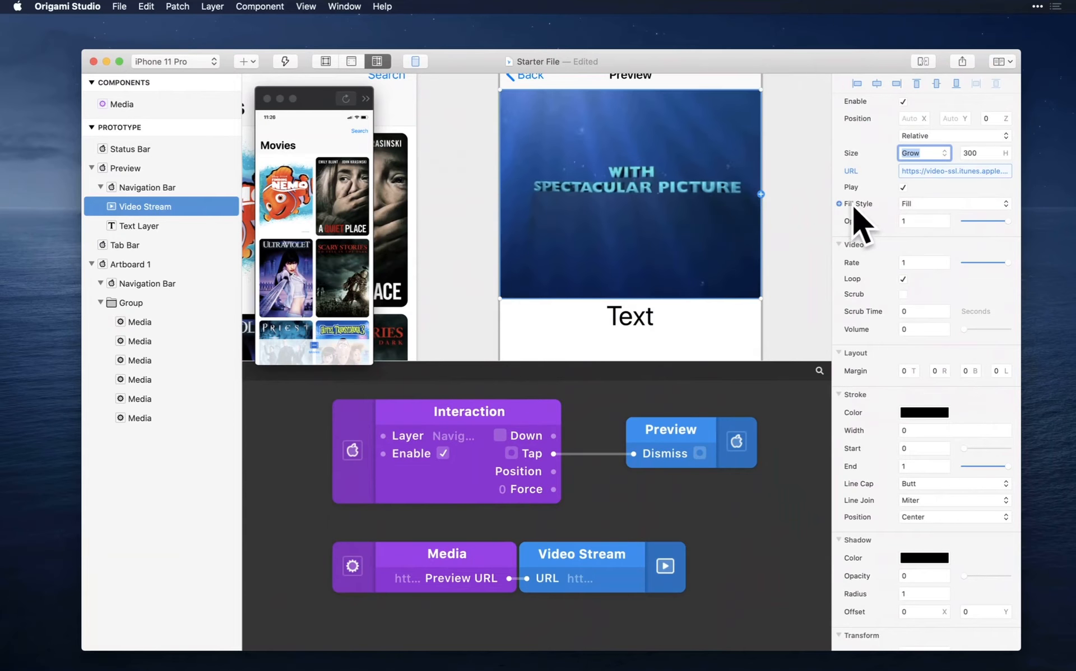
left_click(921, 205)
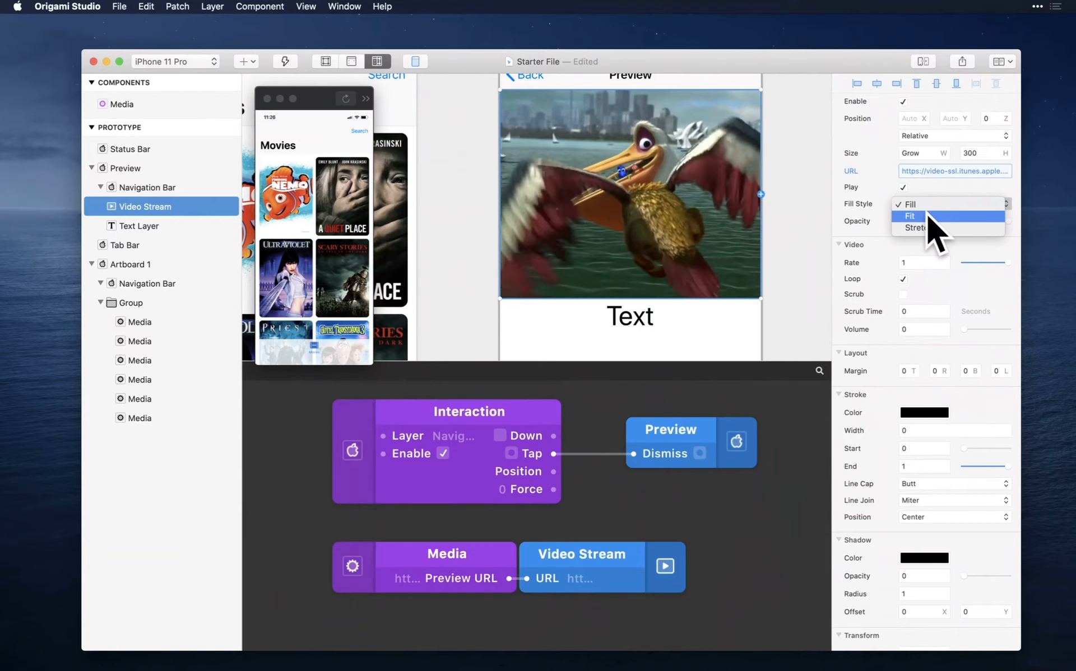
left_click(928, 216)
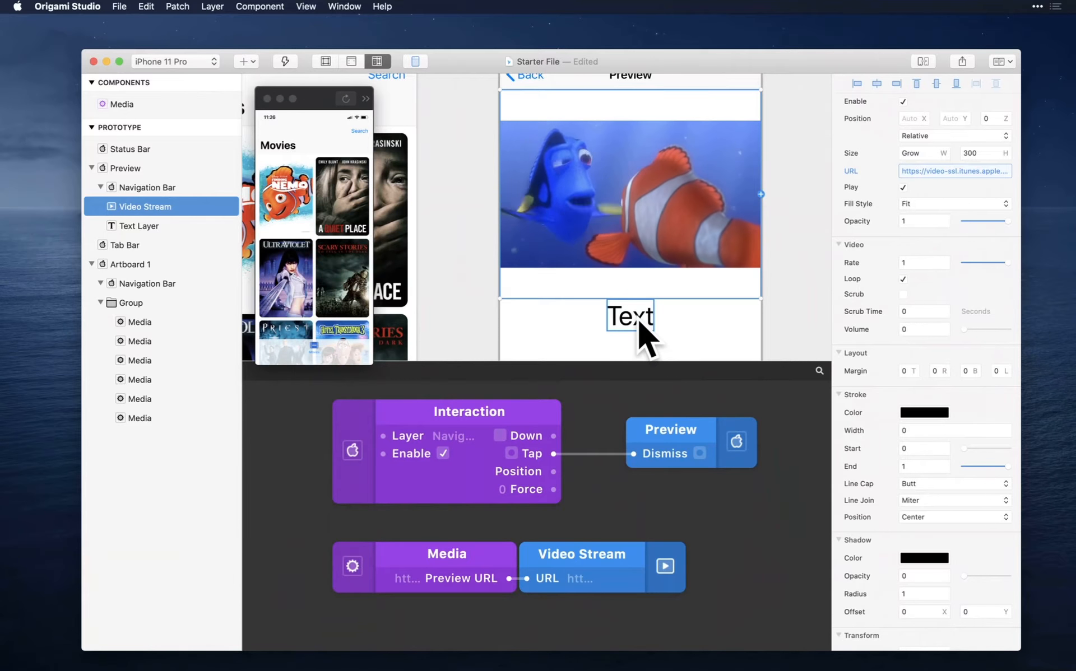
- Add a Name output patch from the Finding Nemo poster and place it below the Media Preview URL patch
scroll(556, 259, "left", 5)
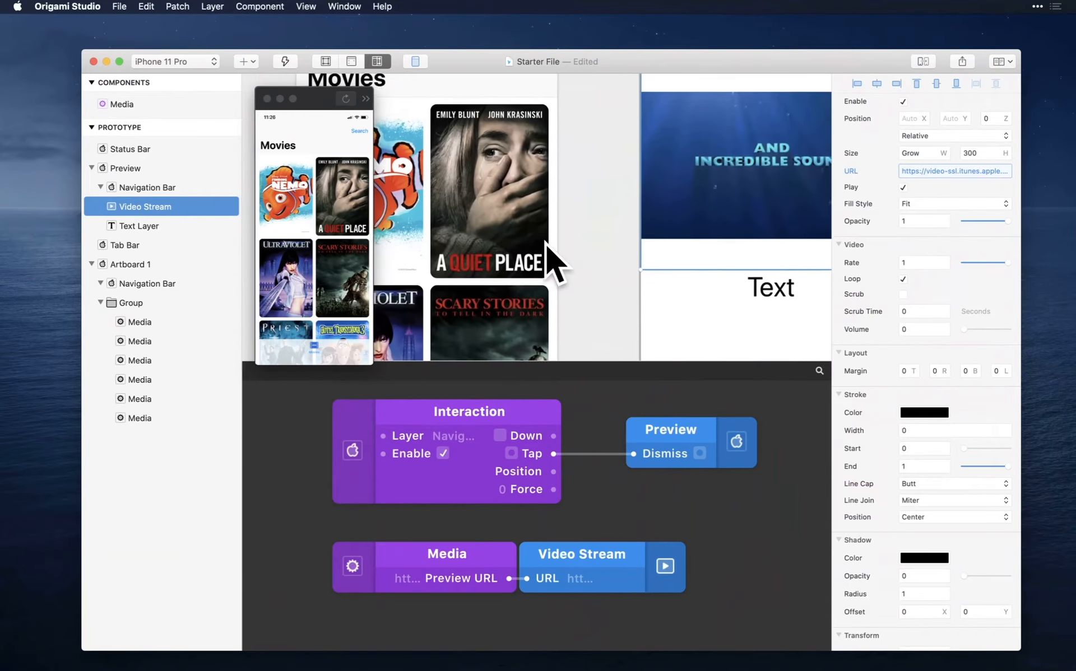
scroll(544, 241, "left", 3)
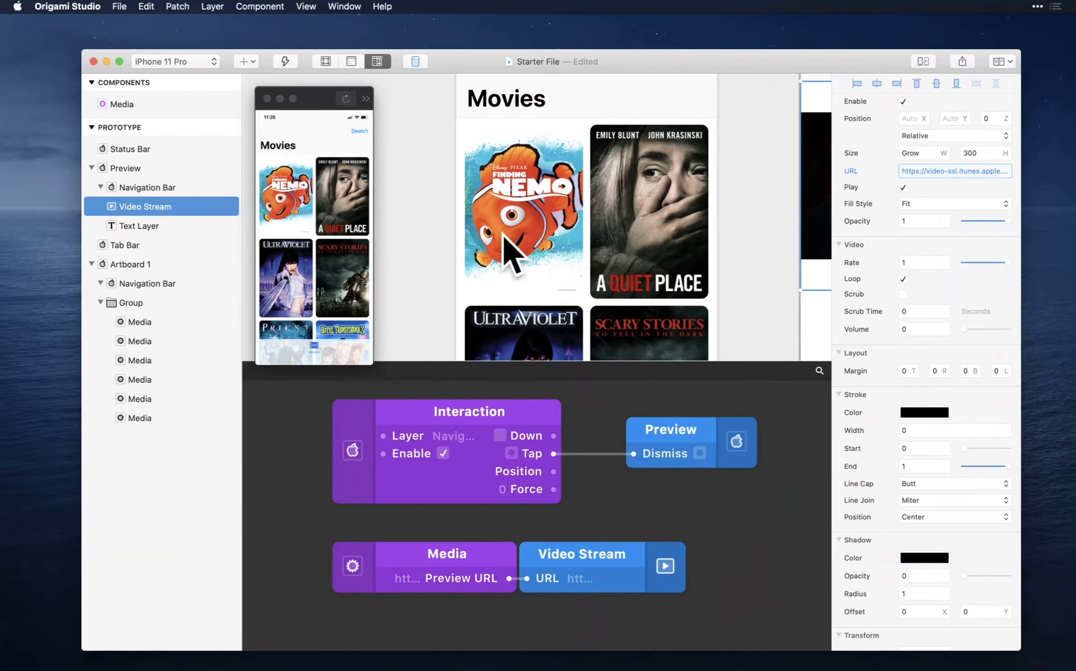
left_click(540, 199)
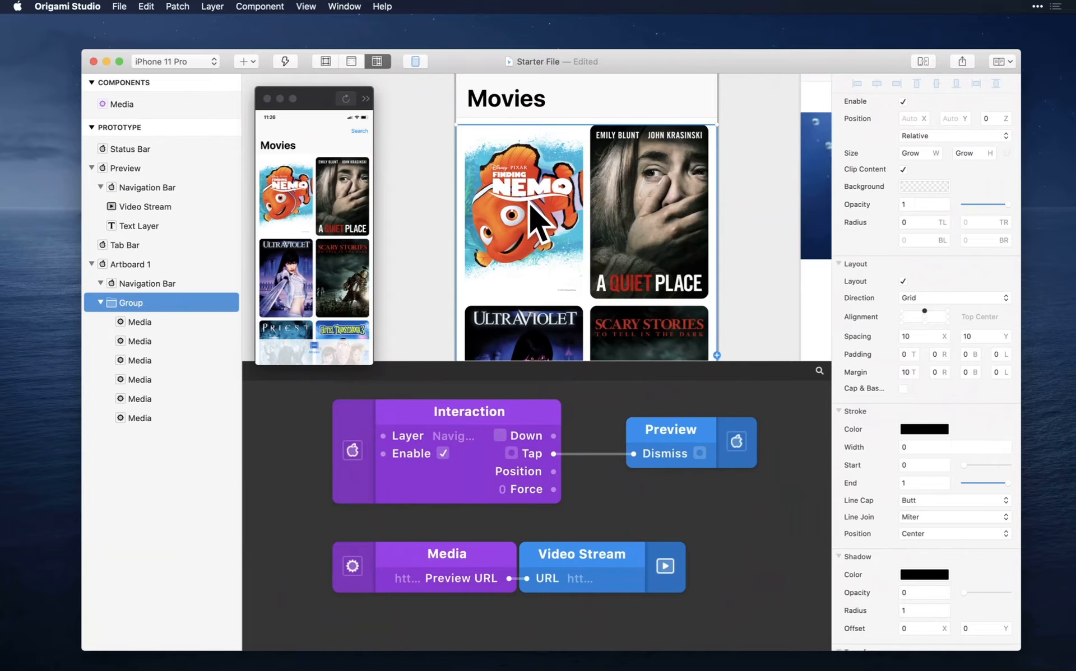
left_click(530, 204)
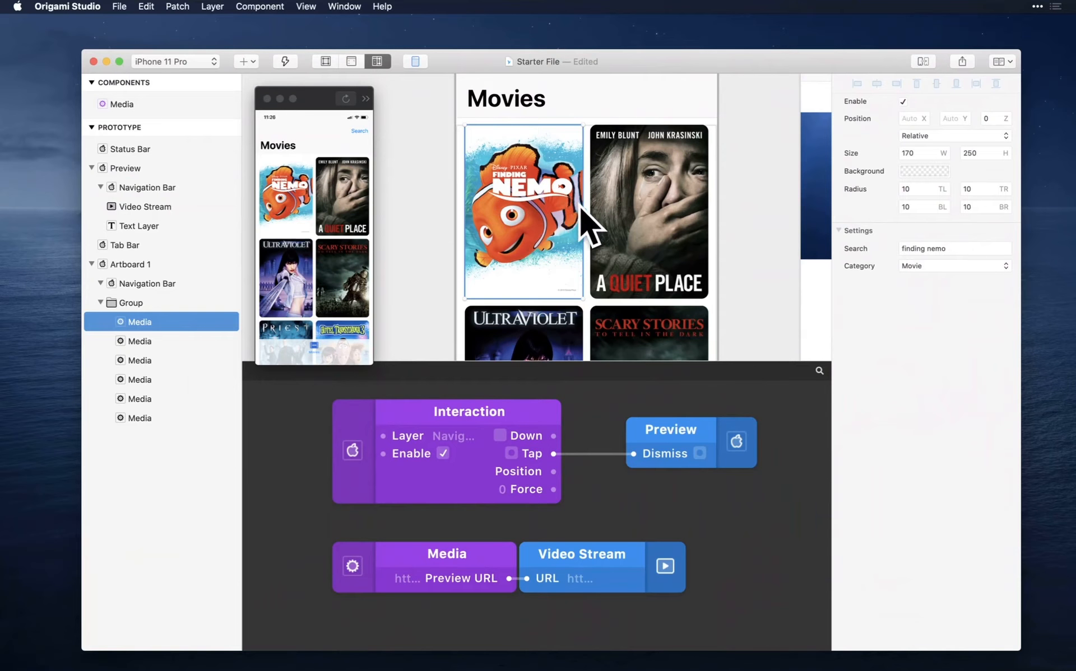
left_click(583, 212)
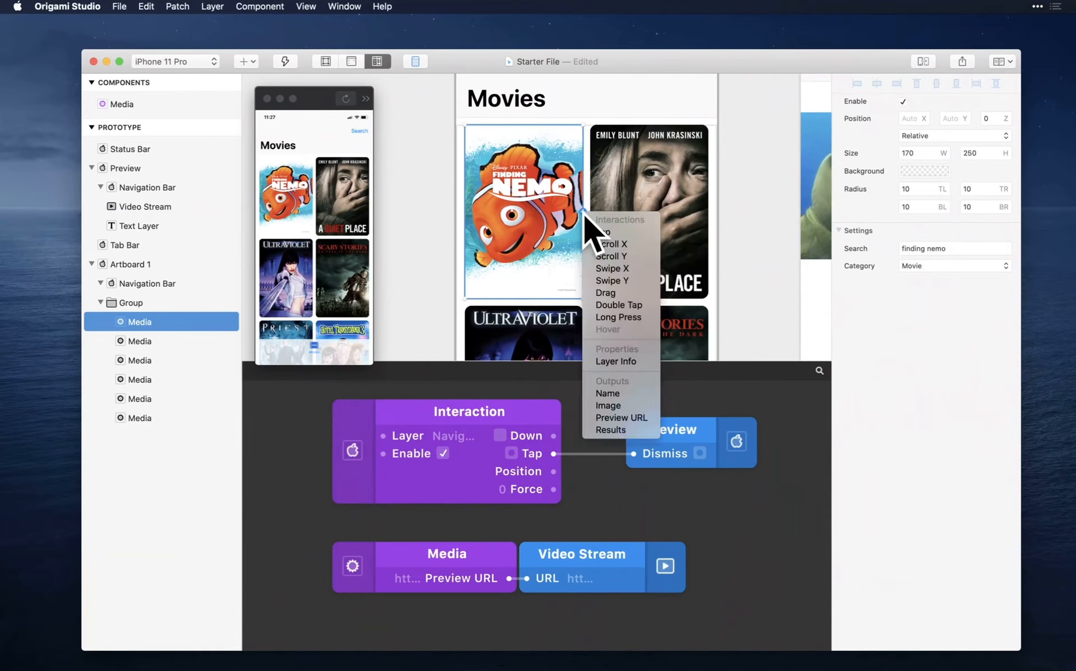
left_click(627, 395)
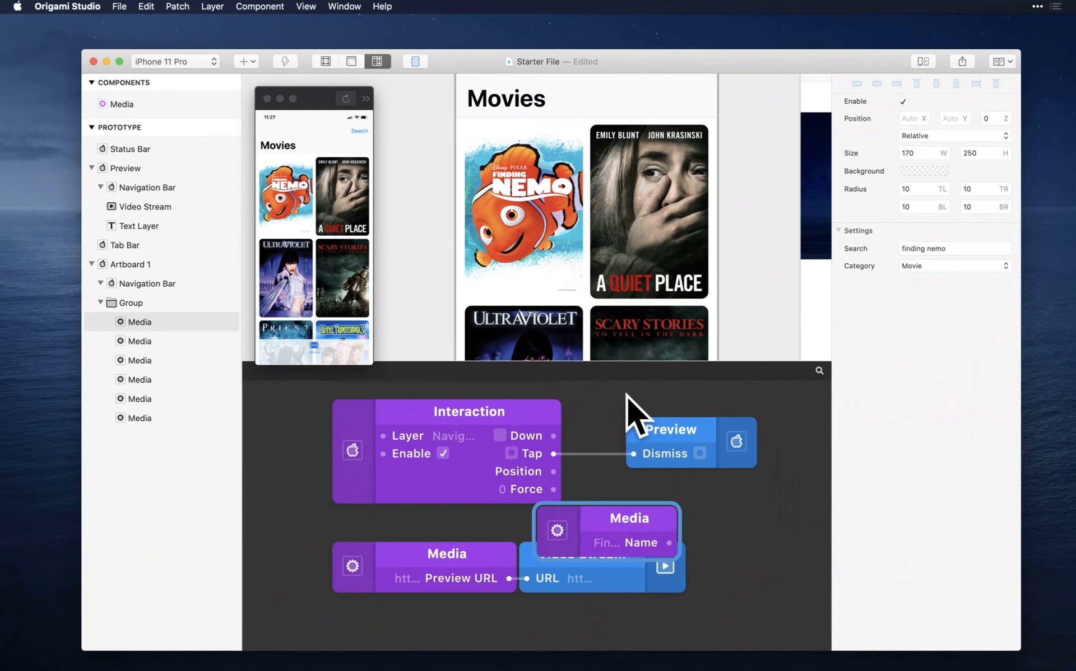
scroll(723, 532, "down", 3)
left_click_drag(617, 494, 423, 581)
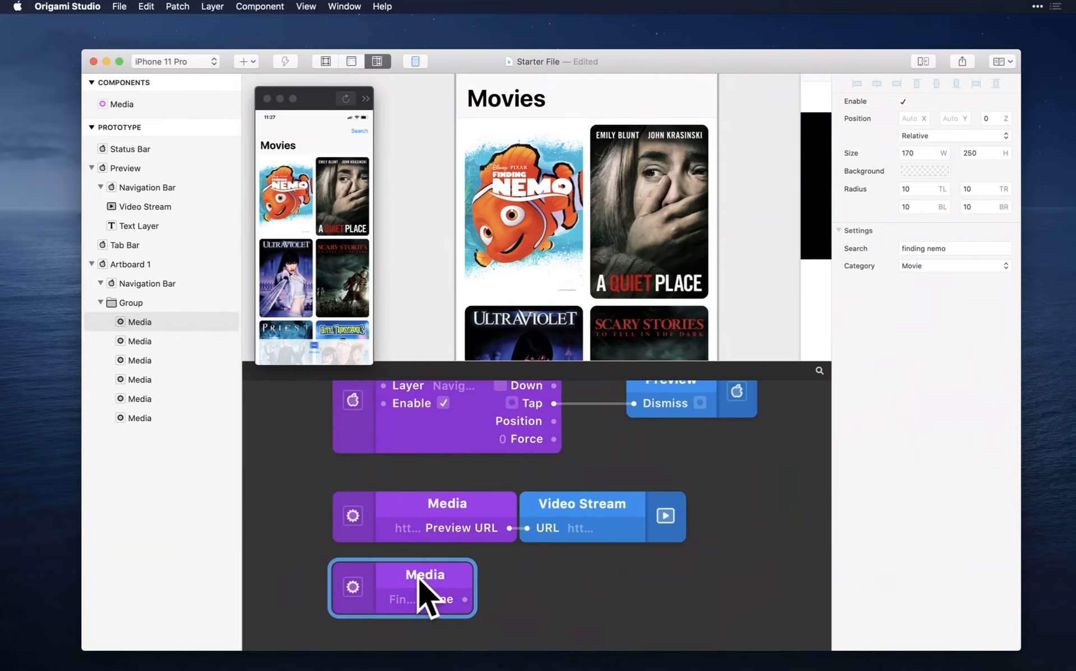
- Connect the Media patch's Name output to the Text property of the Text Layer on the Preview artboard
left_click(718, 347)
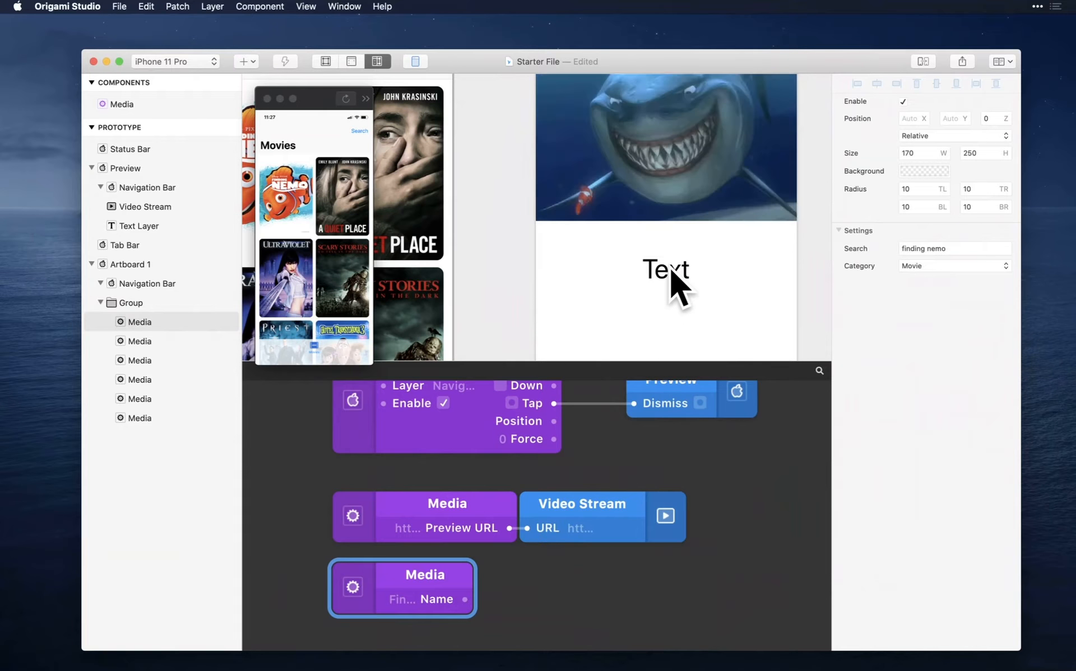
left_click(464, 600)
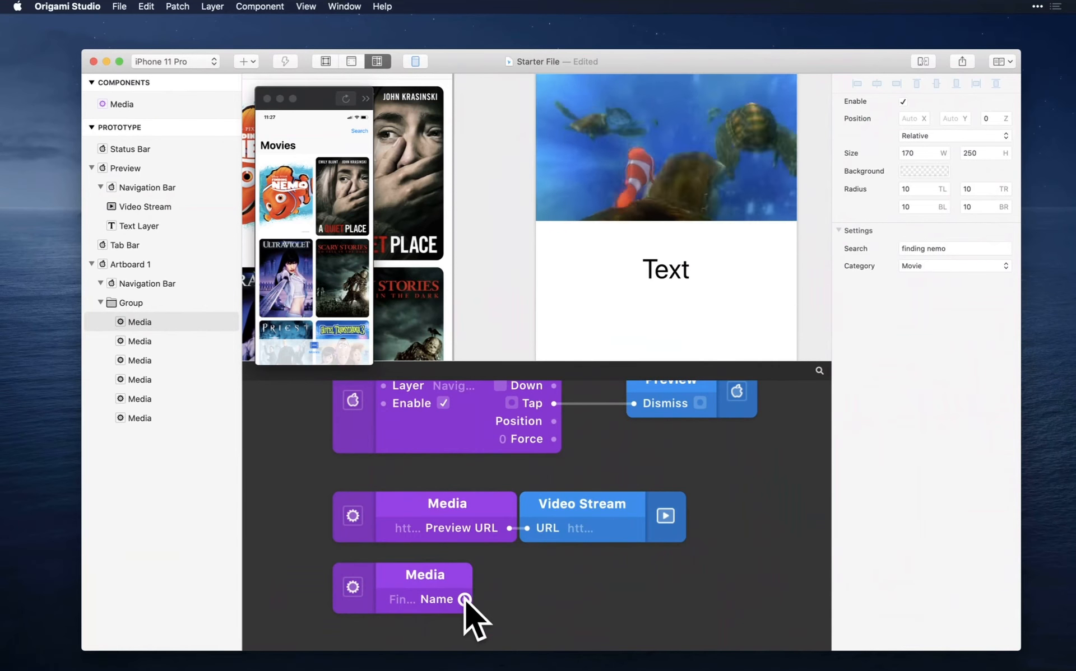
left_click(665, 276)
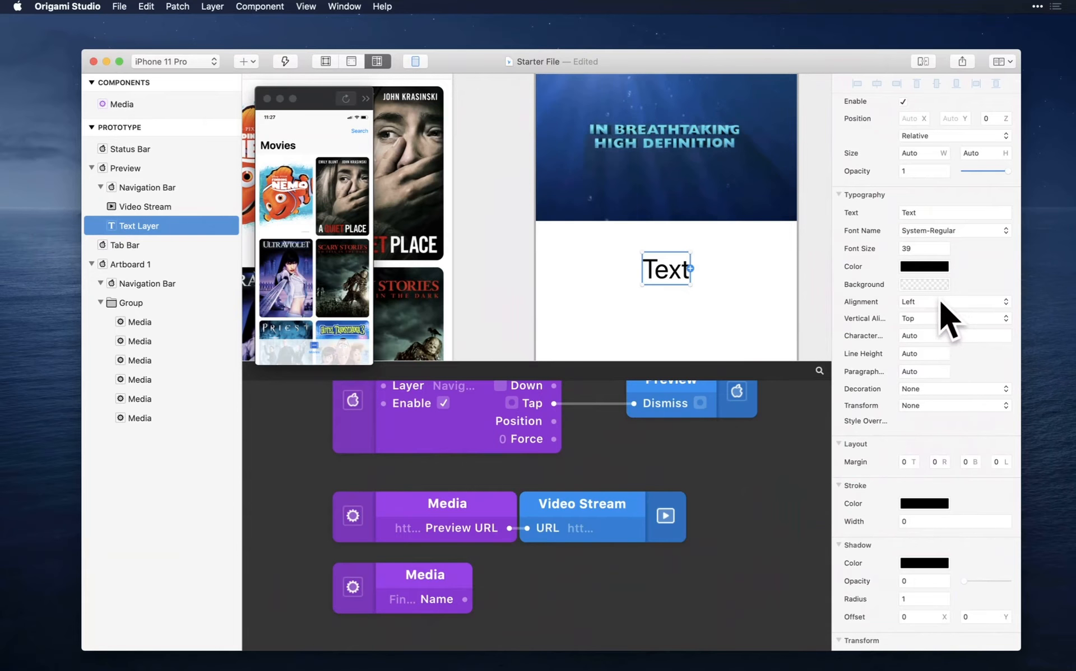
left_click(464, 604)
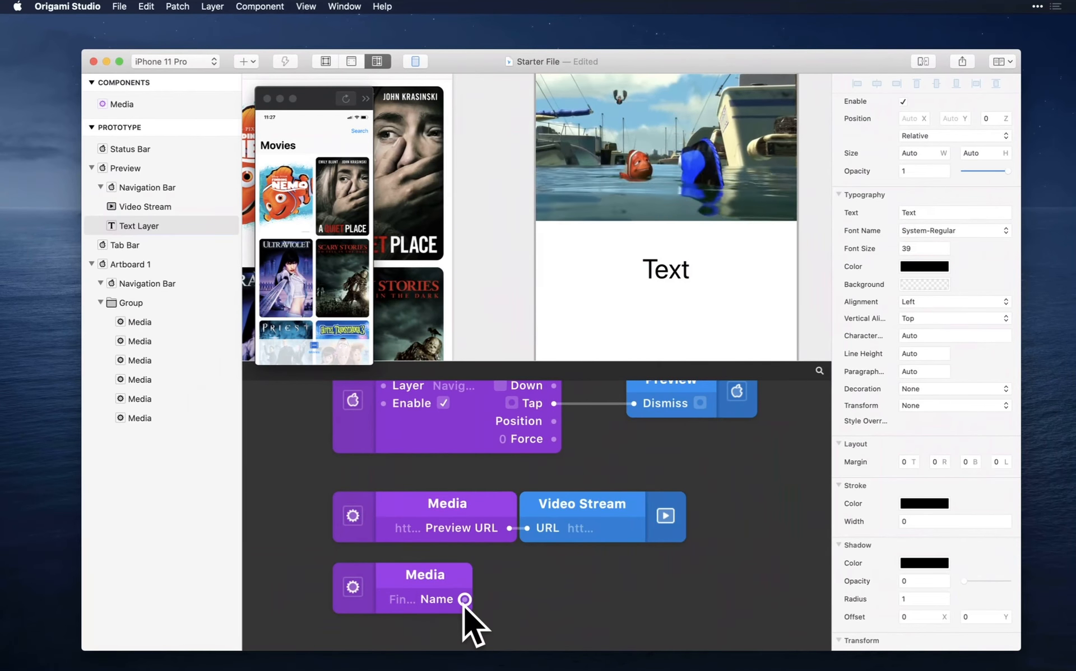
left_click_drag(465, 605, 848, 216)
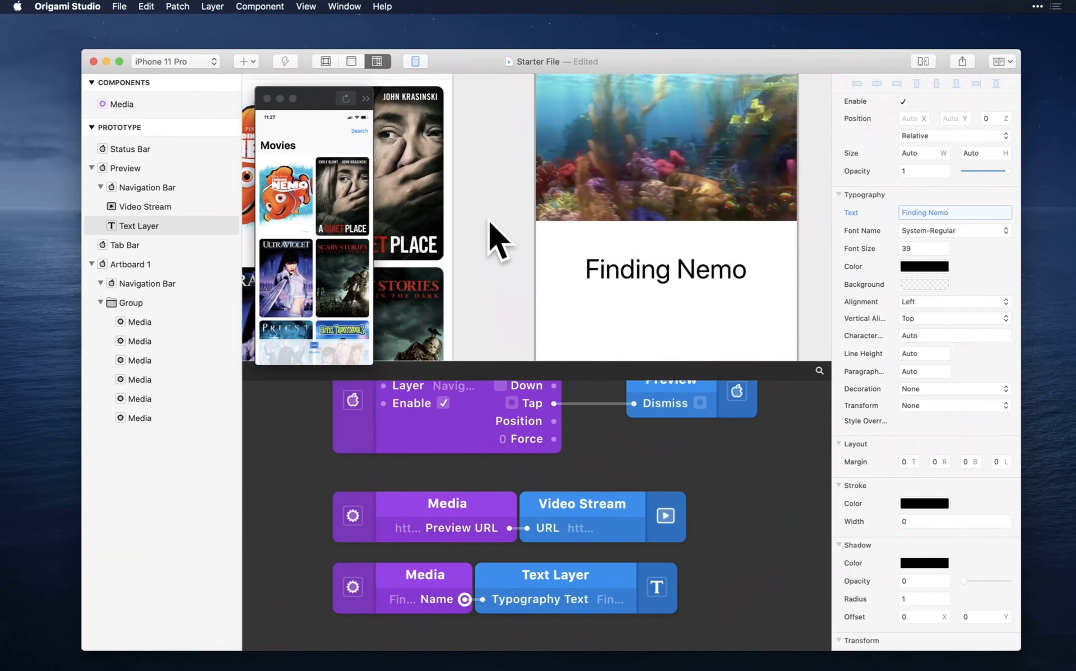
- Test the prototype in the full-screen viewer by opening the Finding Nemo preview and going back to the Movies grid
scroll(489, 220, "left", 3)
scroll(489, 220, "left", 5)
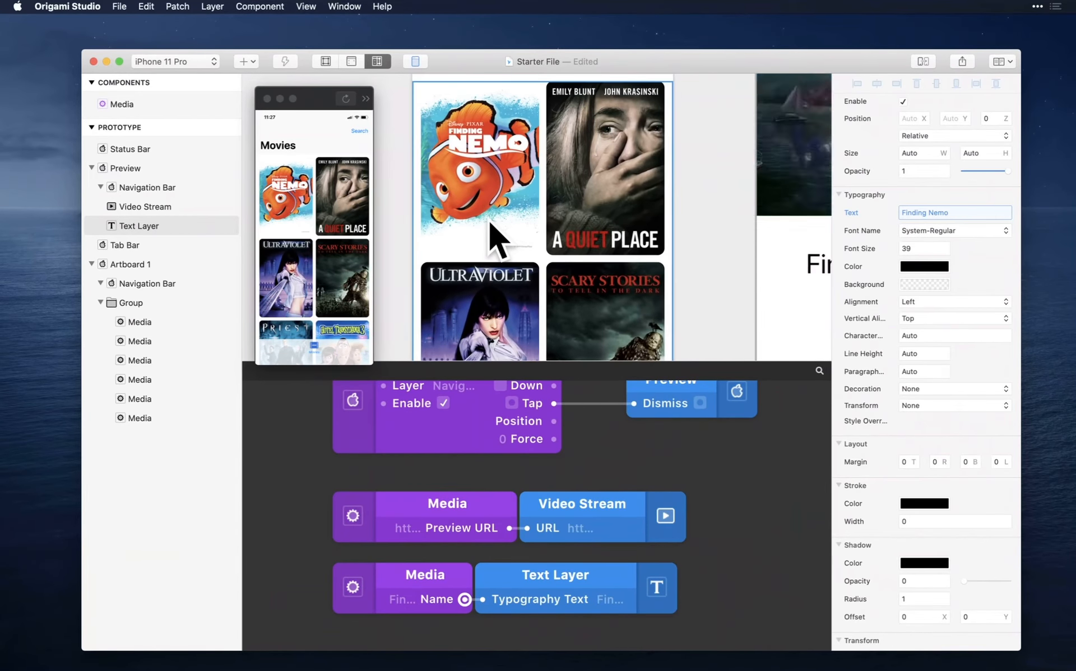
scroll(498, 236, "up", 2)
left_click(306, 128)
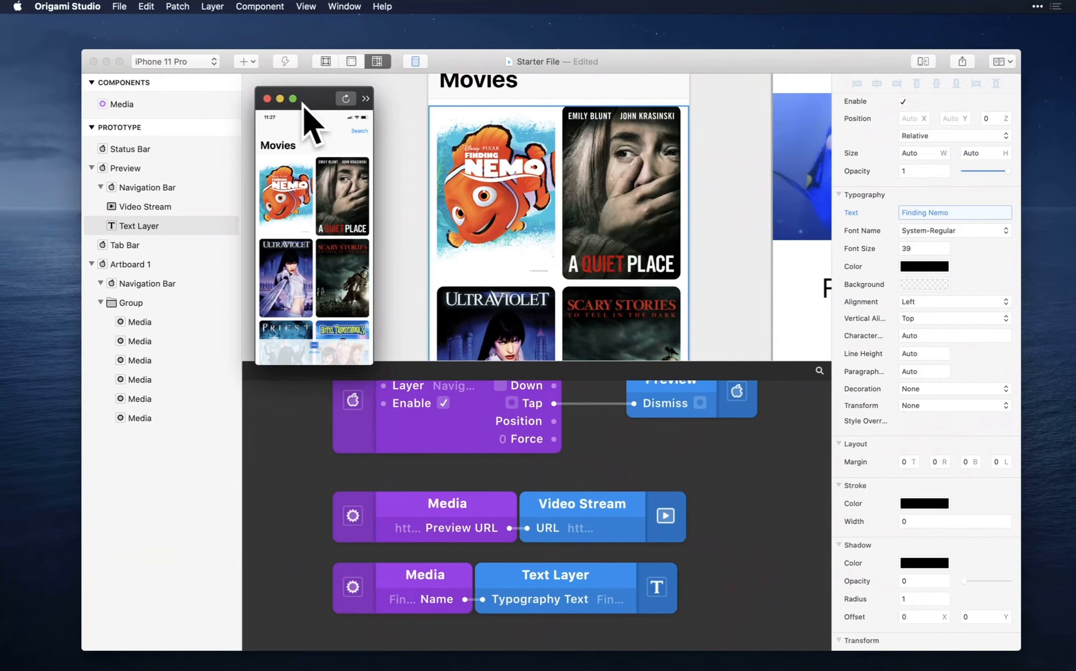
mouse_move(292, 101)
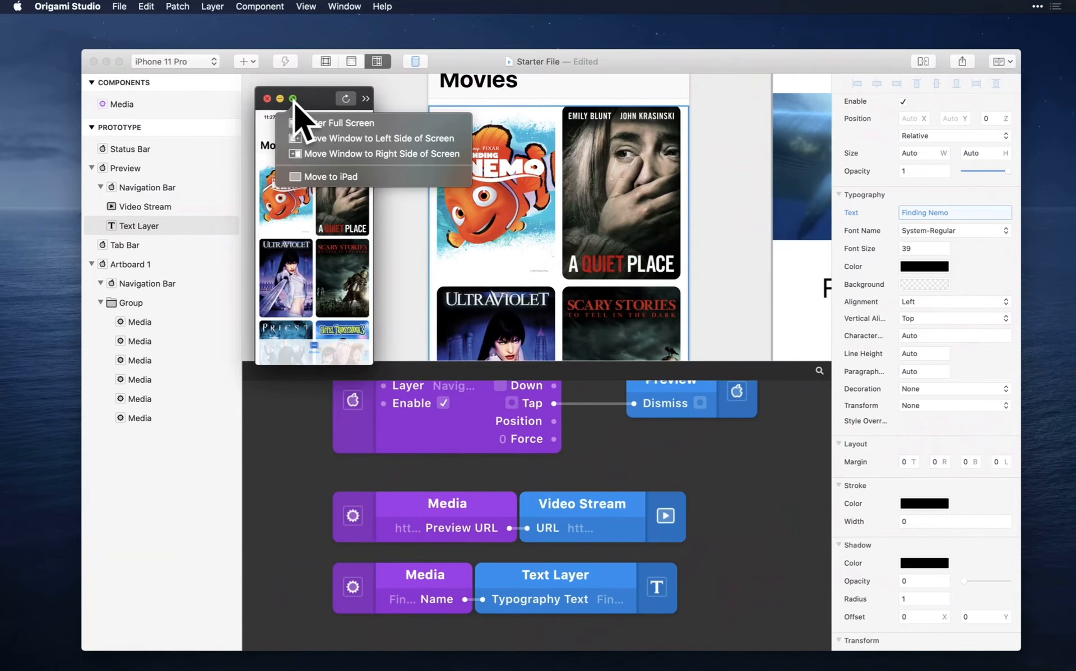
left_click(296, 122)
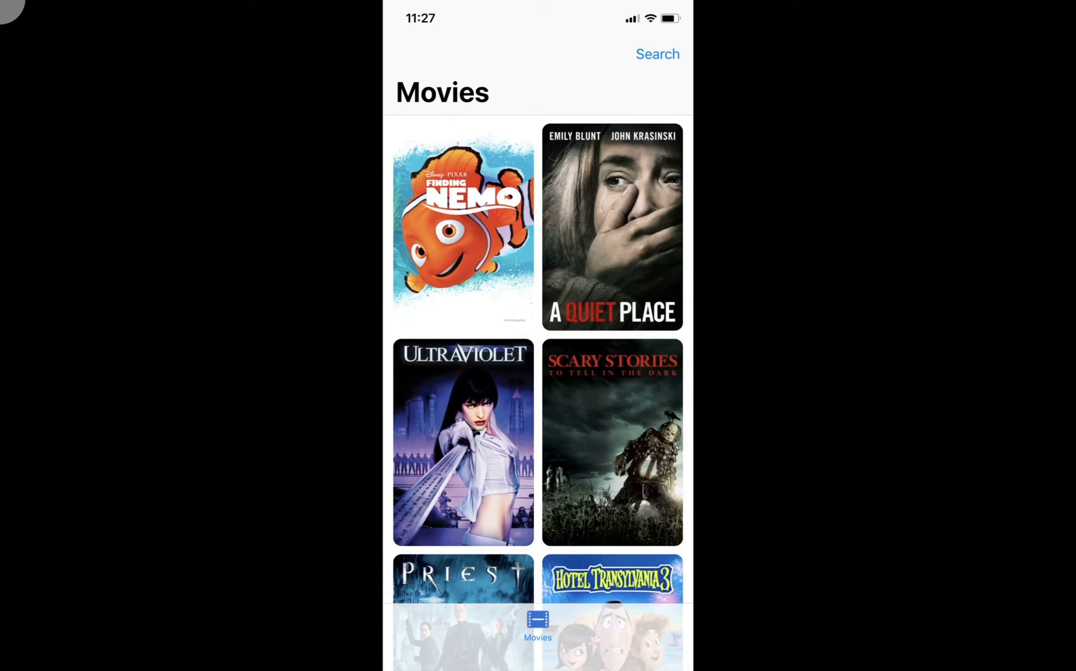
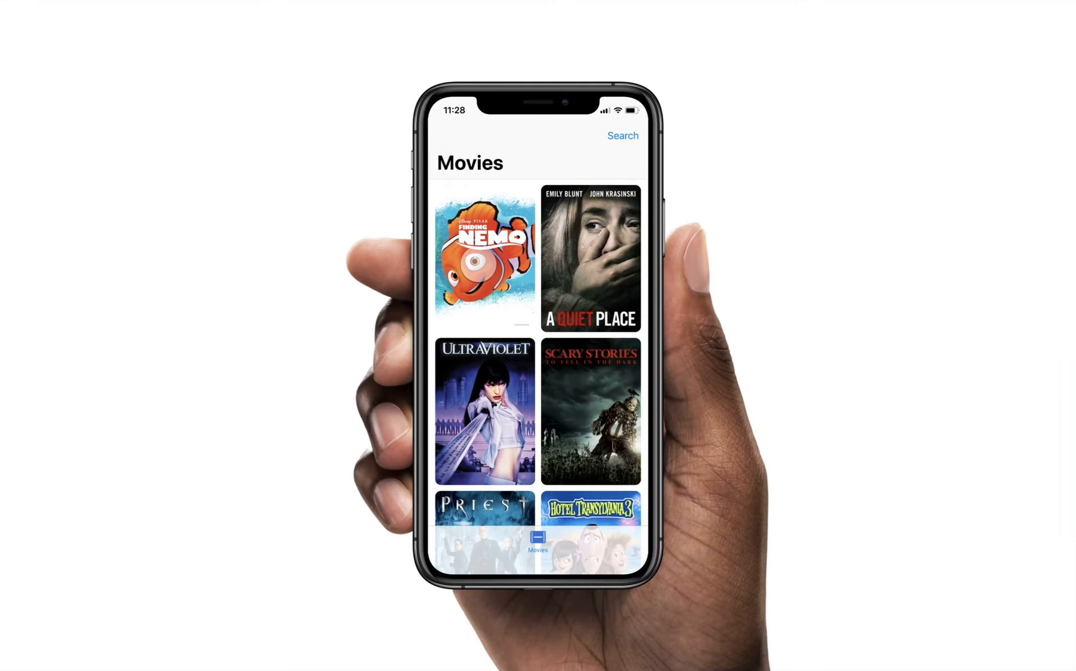
left_click(476, 263)
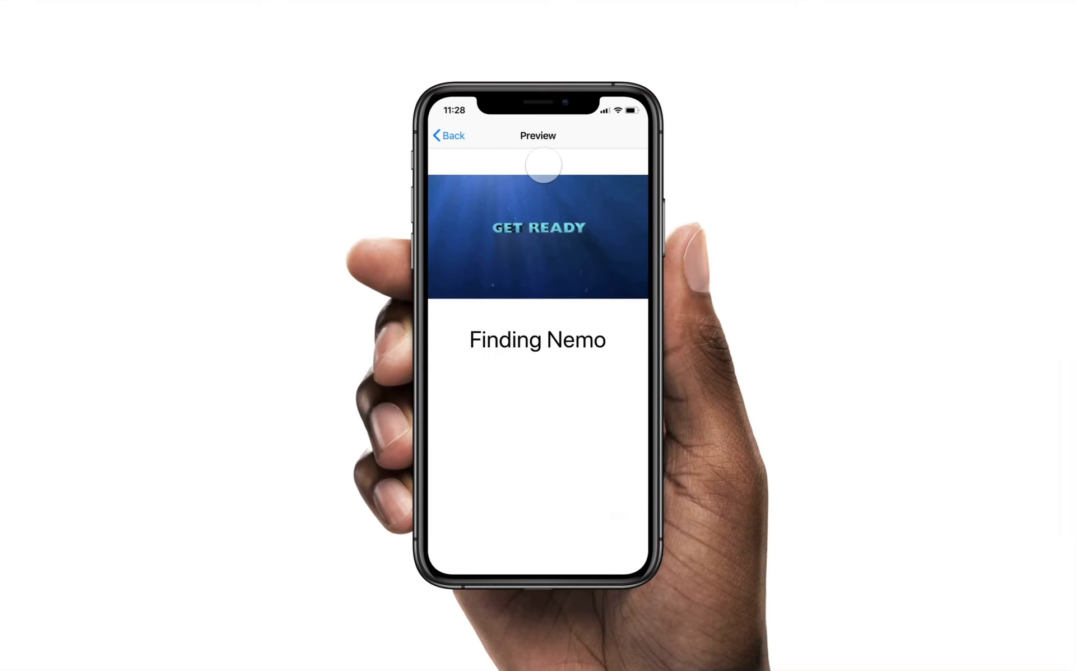
left_click(449, 135)
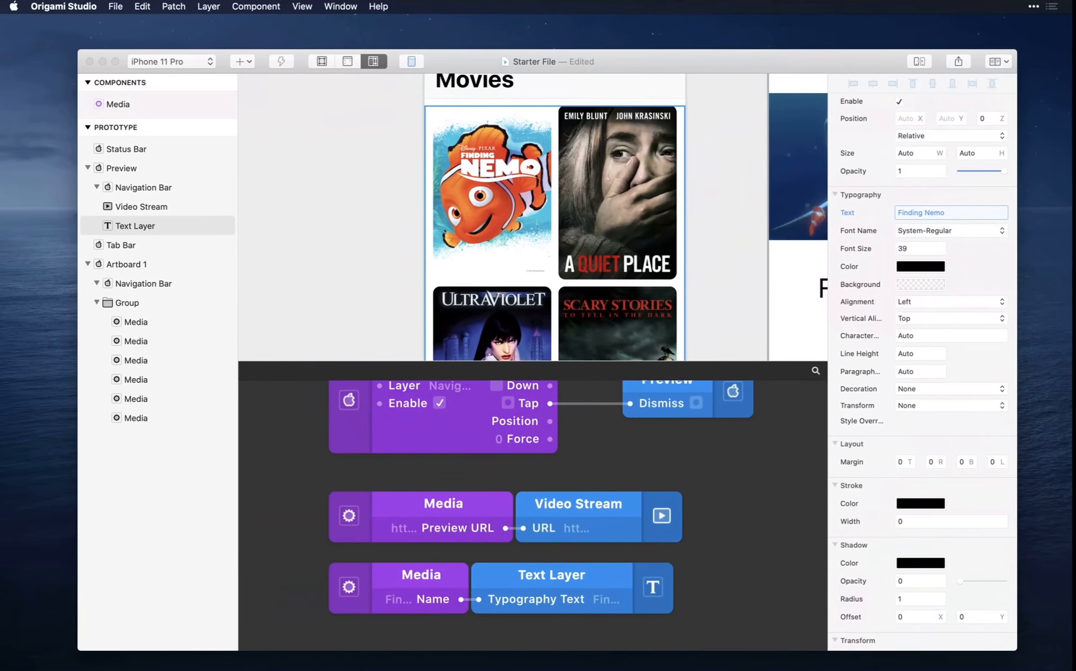
- Clear the Search text of the Finding Nemo Media layer in the Movies grid
left_click(306, 6)
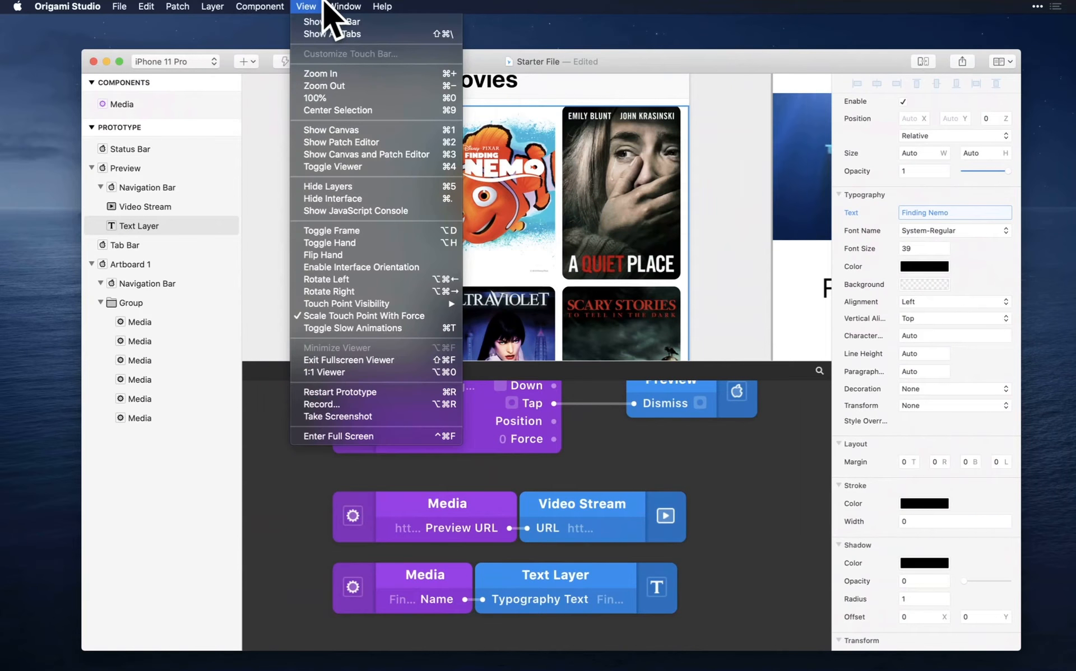
left_click(513, 213)
left_click(513, 213)
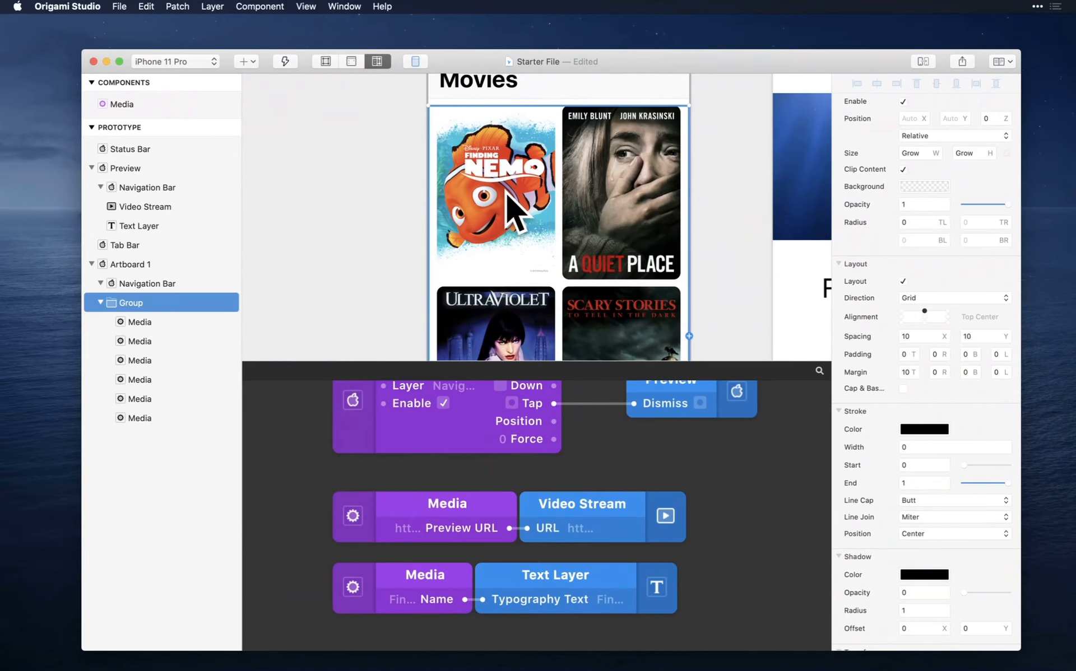
left_click(494, 208)
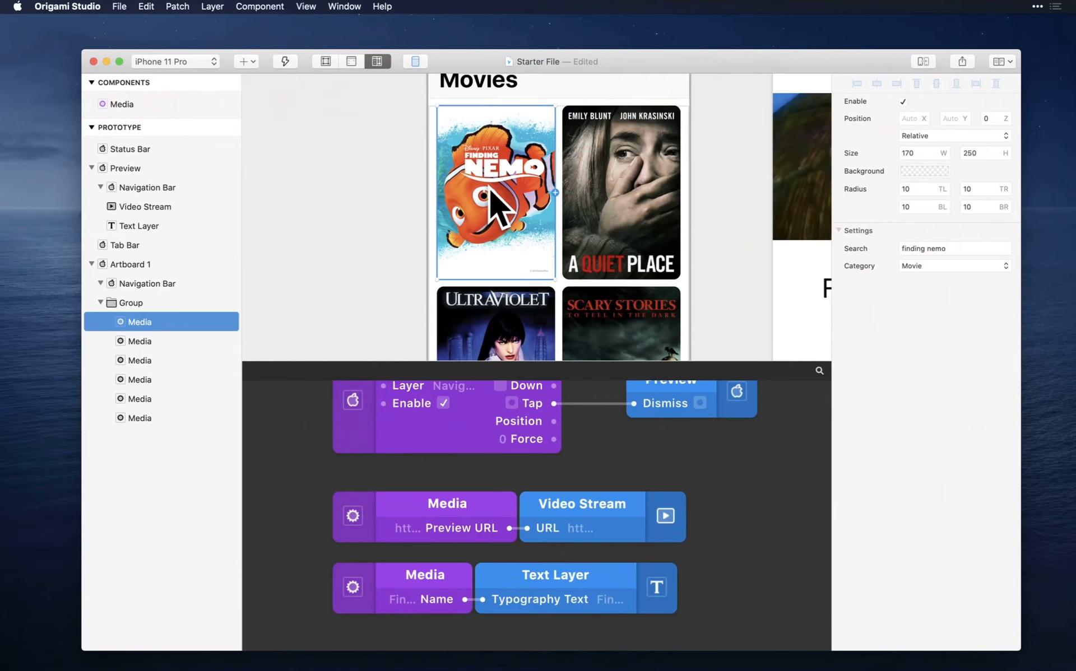
left_click(954, 248)
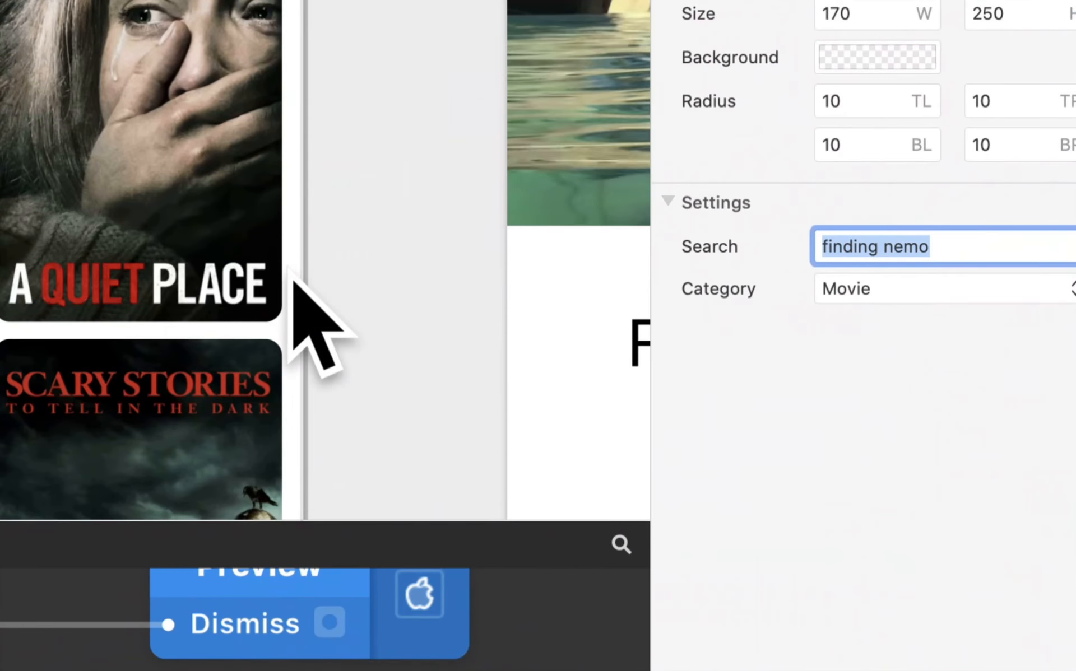
scroll(684, 258, "left", 6)
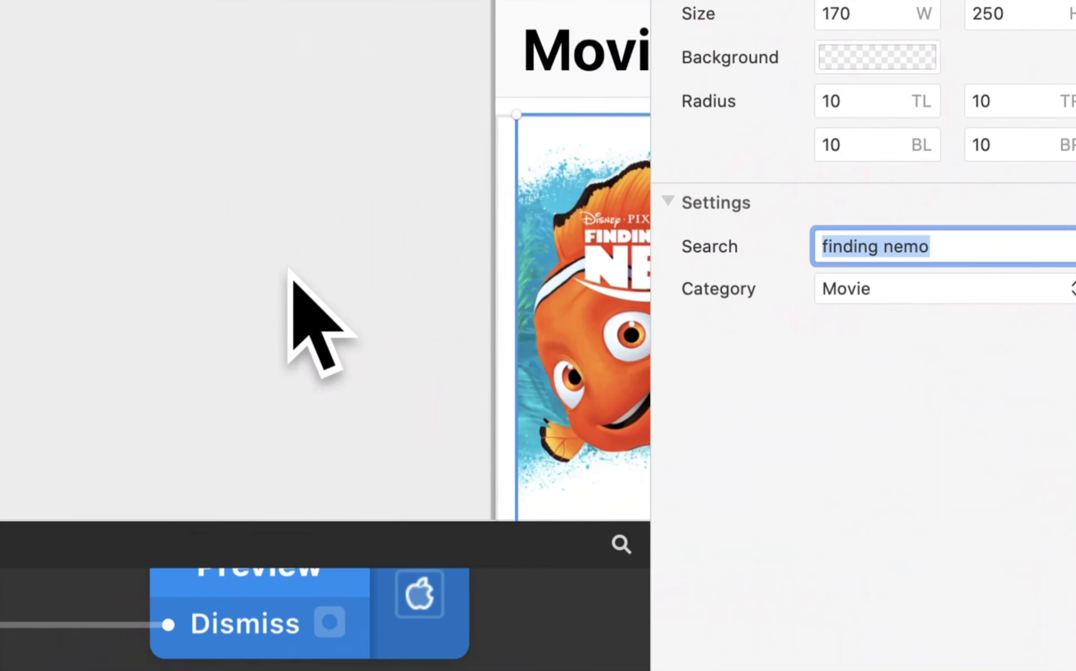
scroll(683, 258, "right", 2)
key("BackSpace")
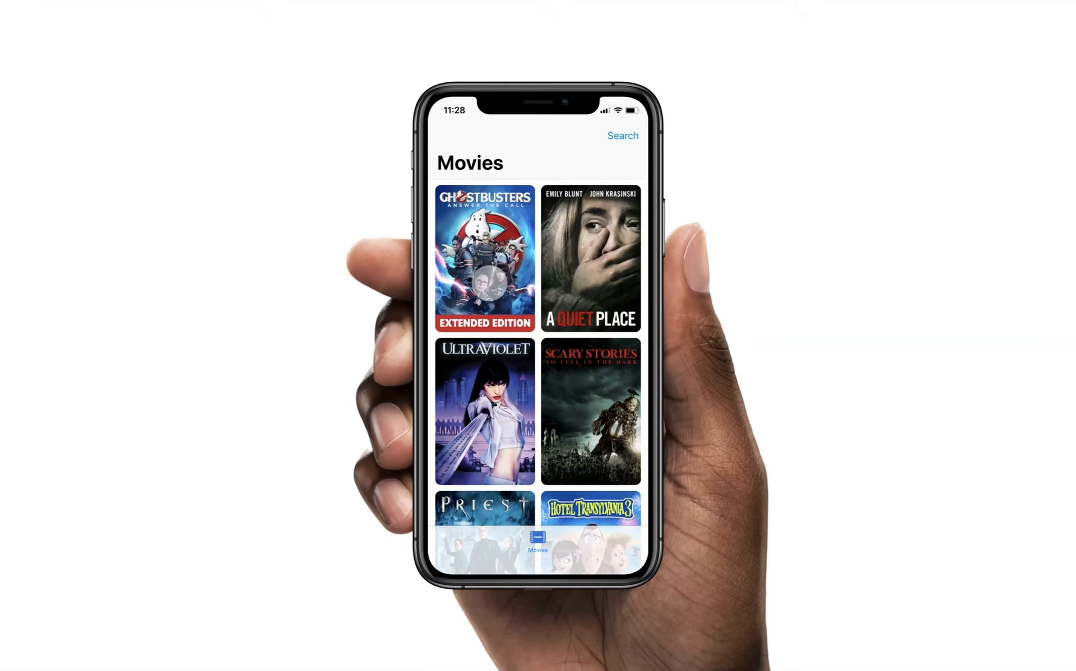
- Test the Ghostbusters poster's preview in the full-screen viewer, return to the Movies grid and leave full screen
left_click(493, 275)
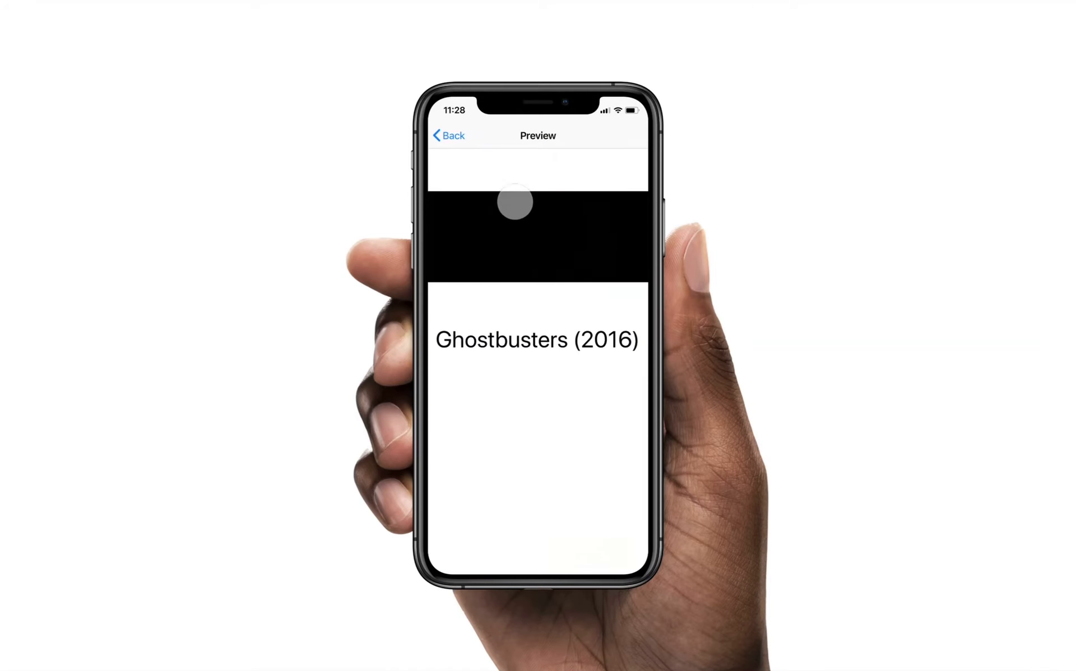
left_click(542, 252)
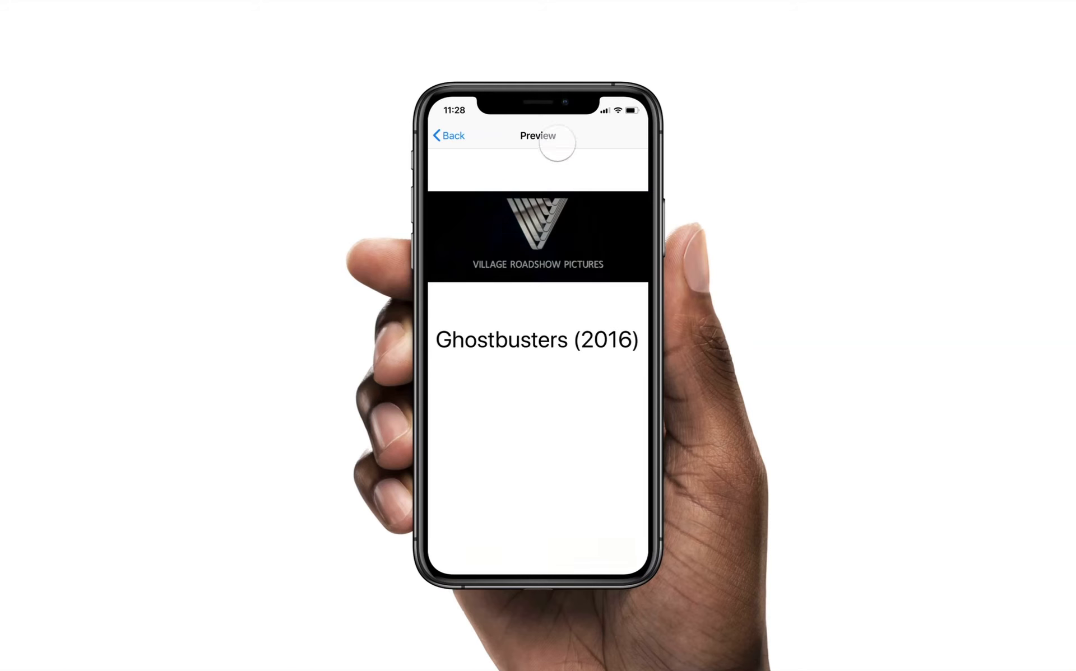
left_click(451, 136)
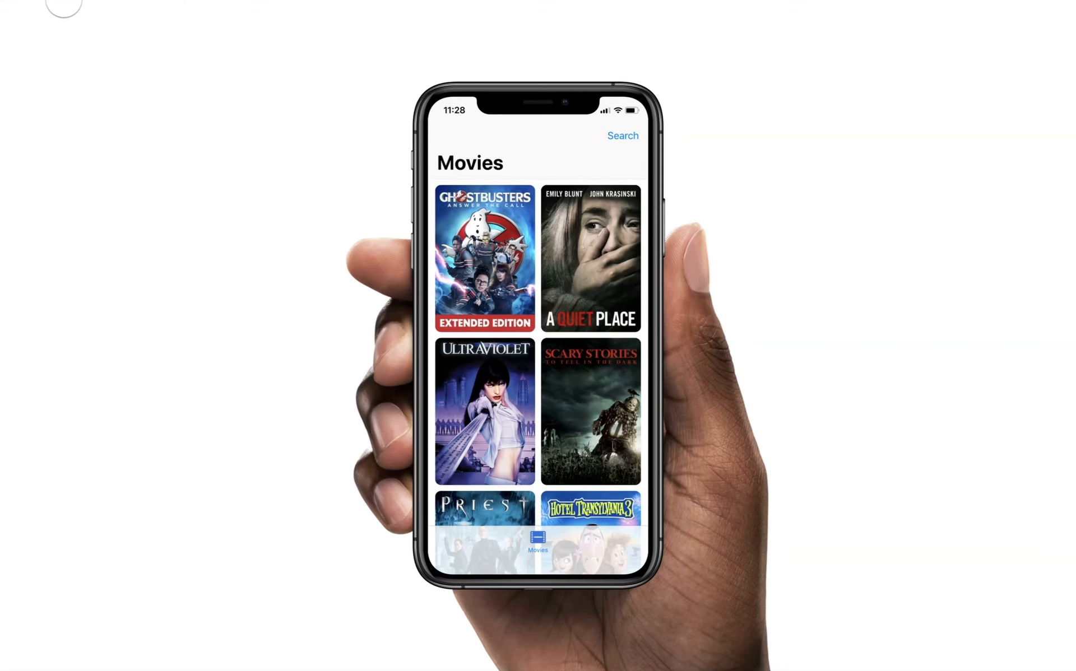
left_click(39, 26)
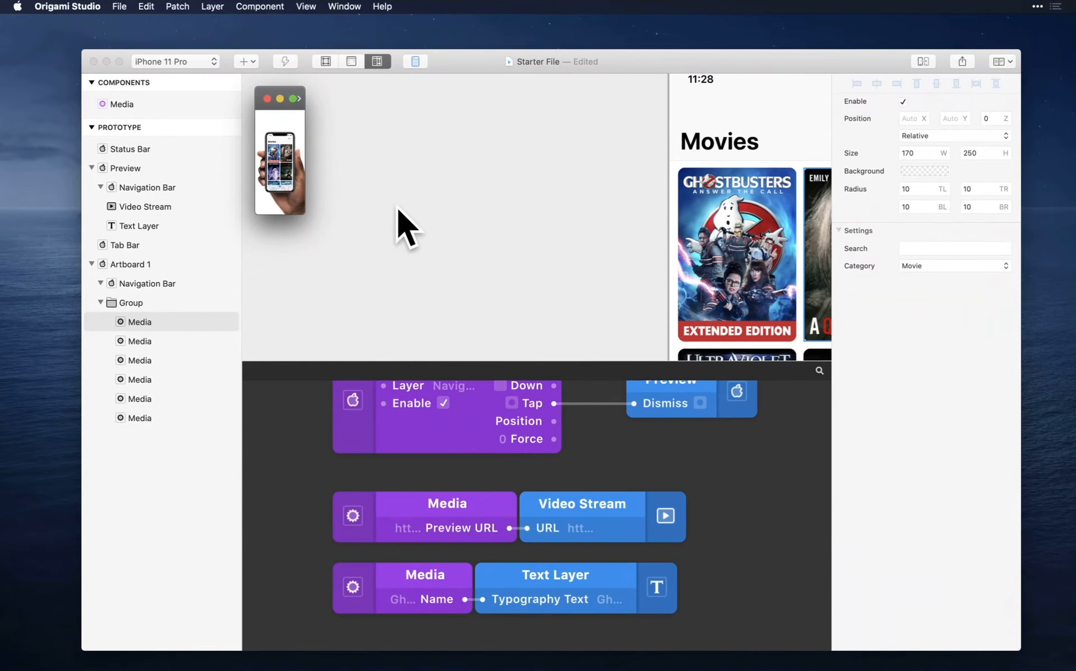
- Add a Switch patch in the empty space below the Media and Text Layer patches
scroll(583, 443, "down", 3)
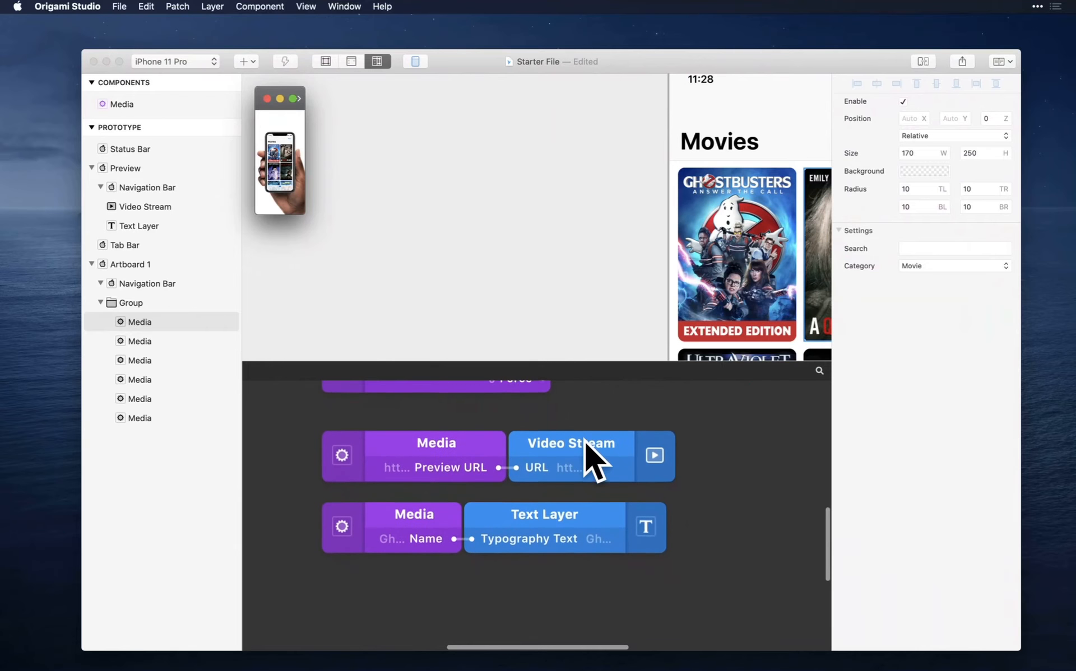
scroll(586, 443, "down", 5)
left_click(471, 550)
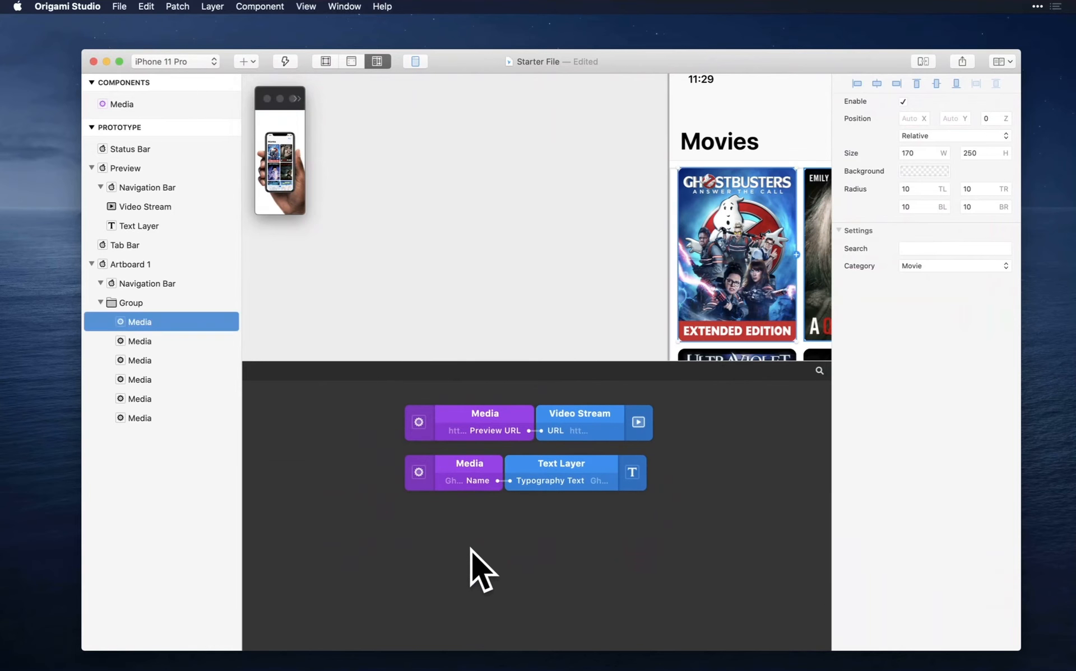
left_click(463, 474)
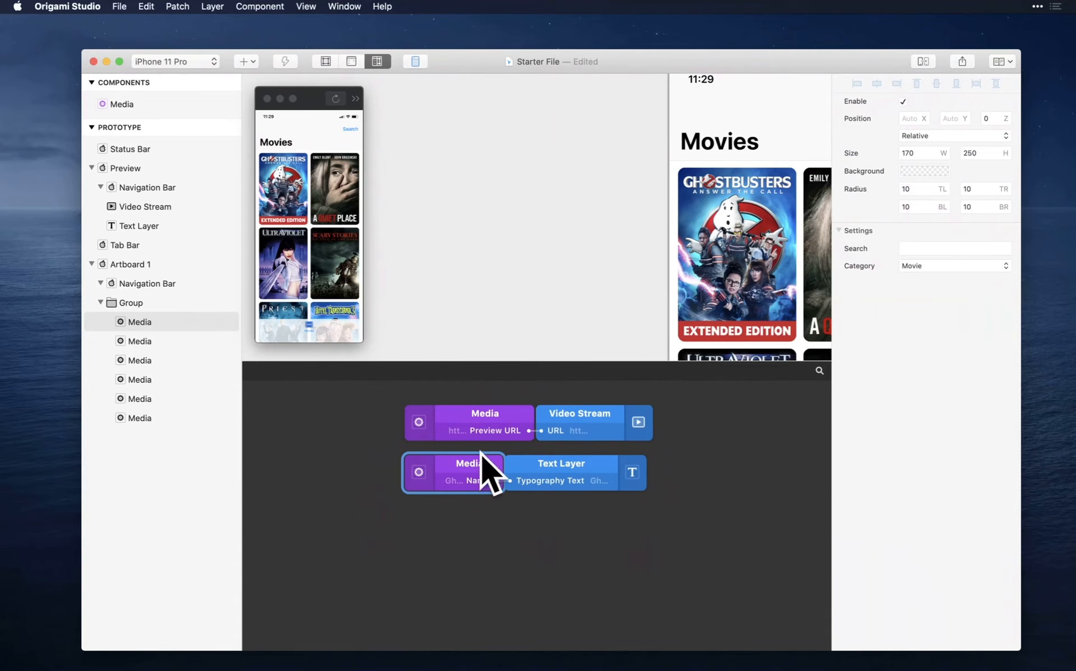
left_click(588, 474)
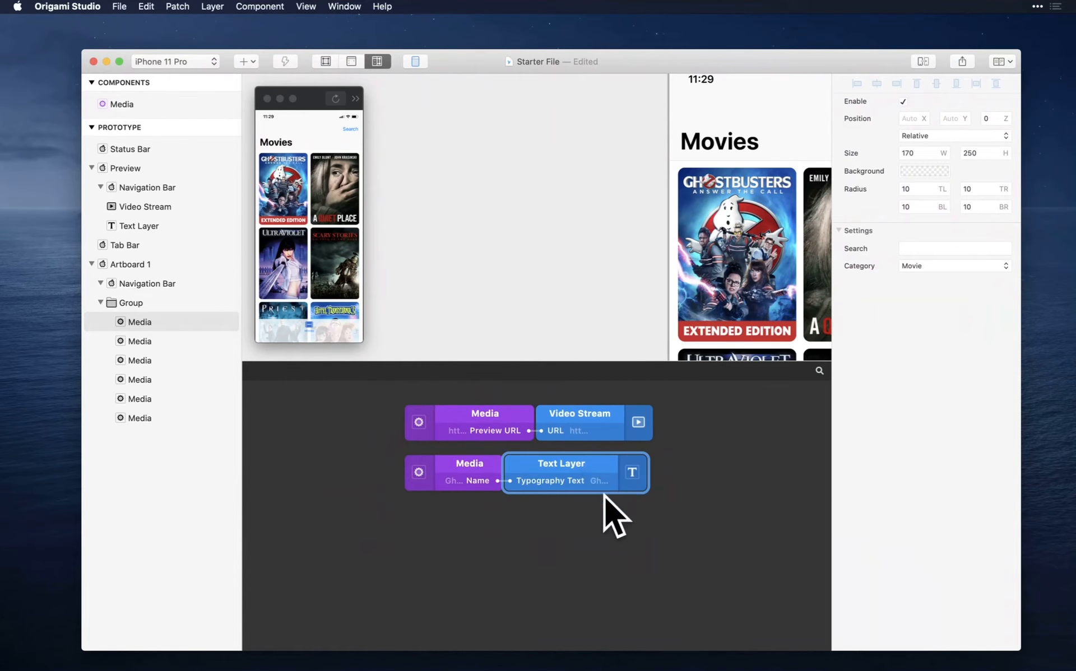
left_click(480, 543)
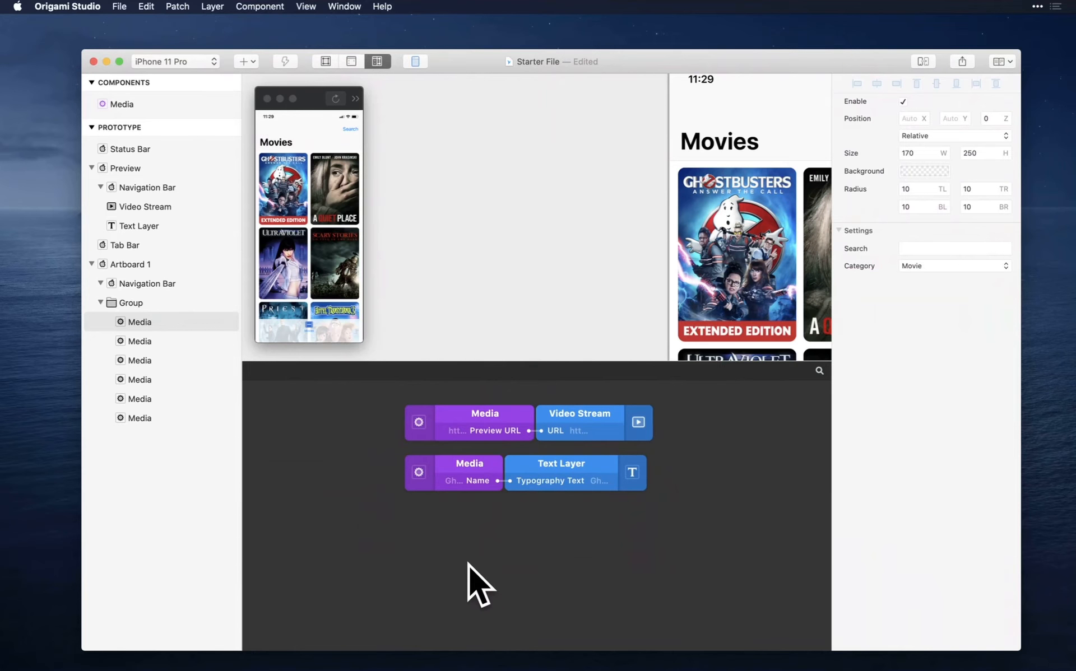
double_click(511, 547)
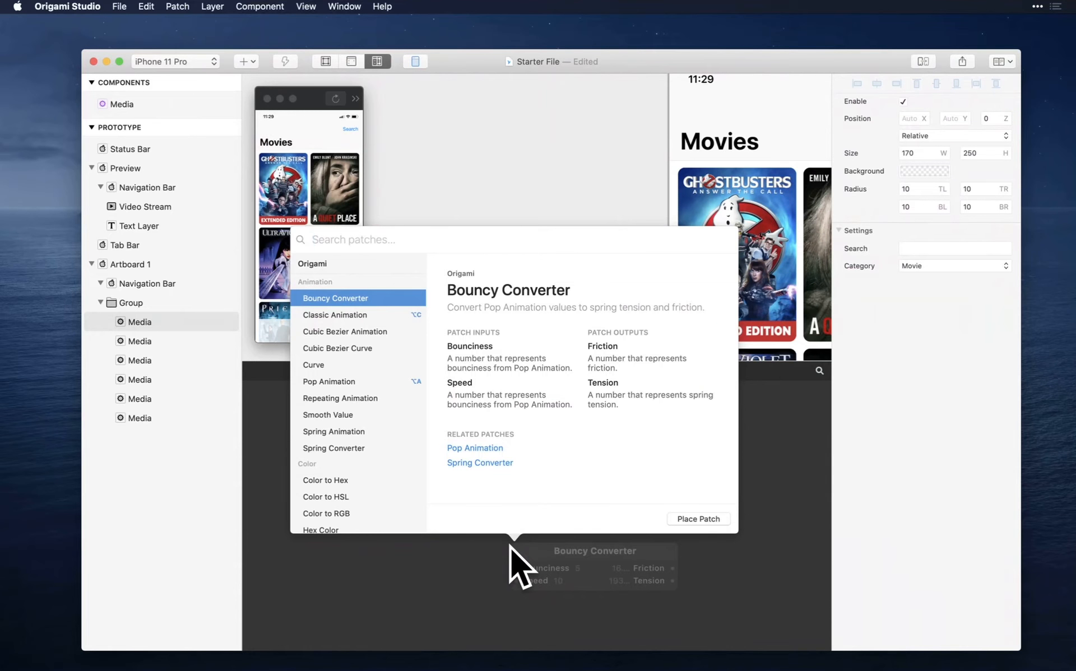
type("switch")
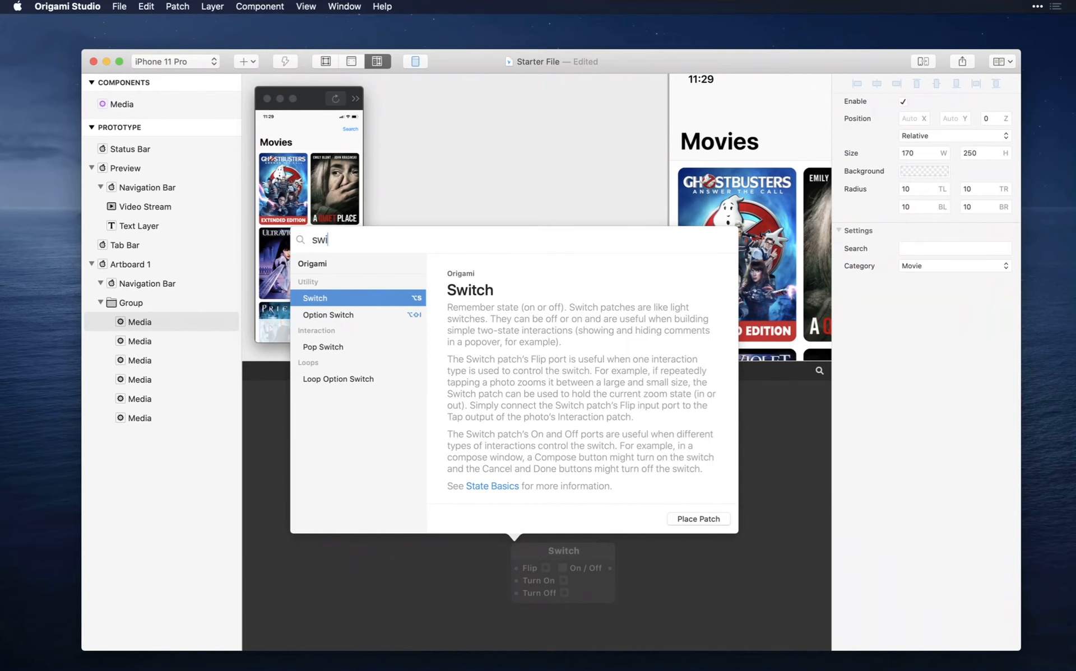
left_click(370, 298)
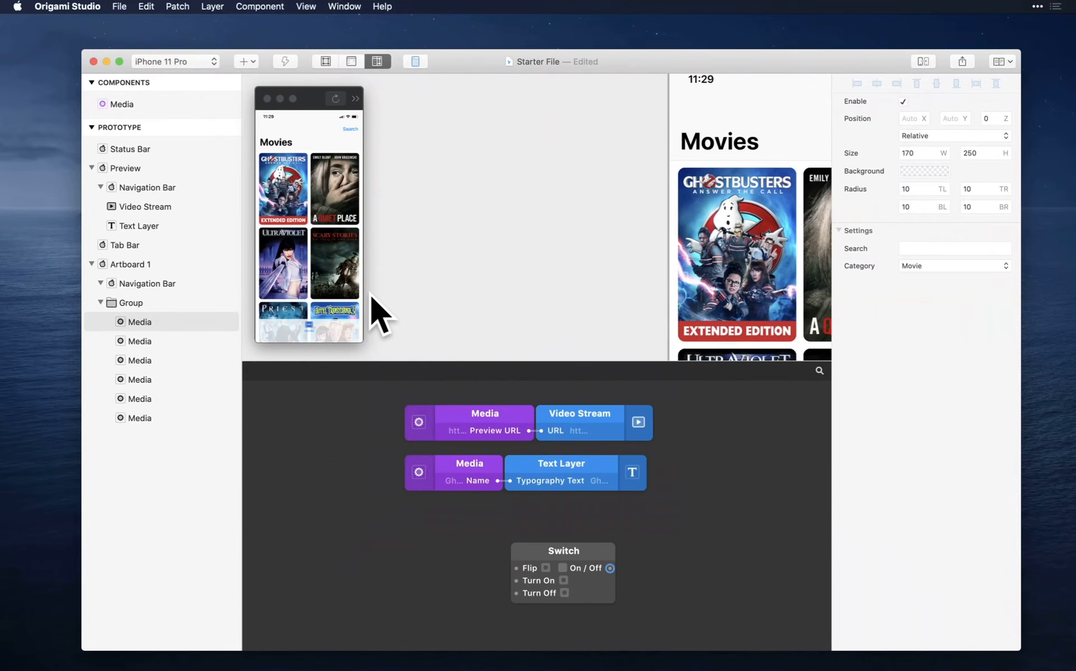
- Try out the Switch patch's Turn Off input and the Movies navigation bar in the viewer
scroll(547, 577, "up", 3)
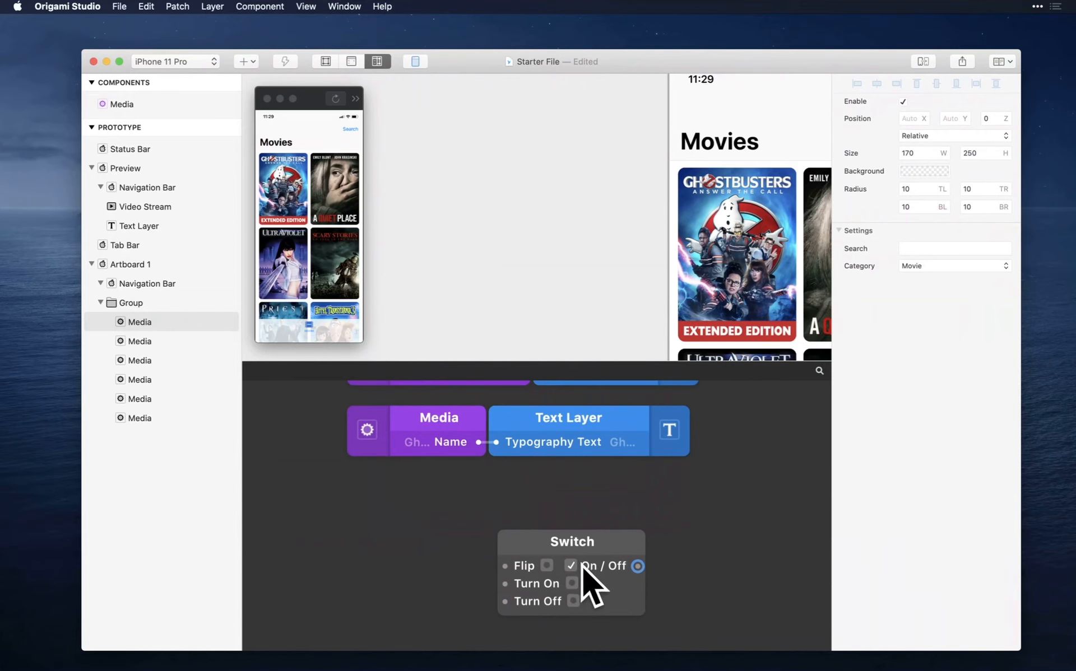
left_click(573, 601)
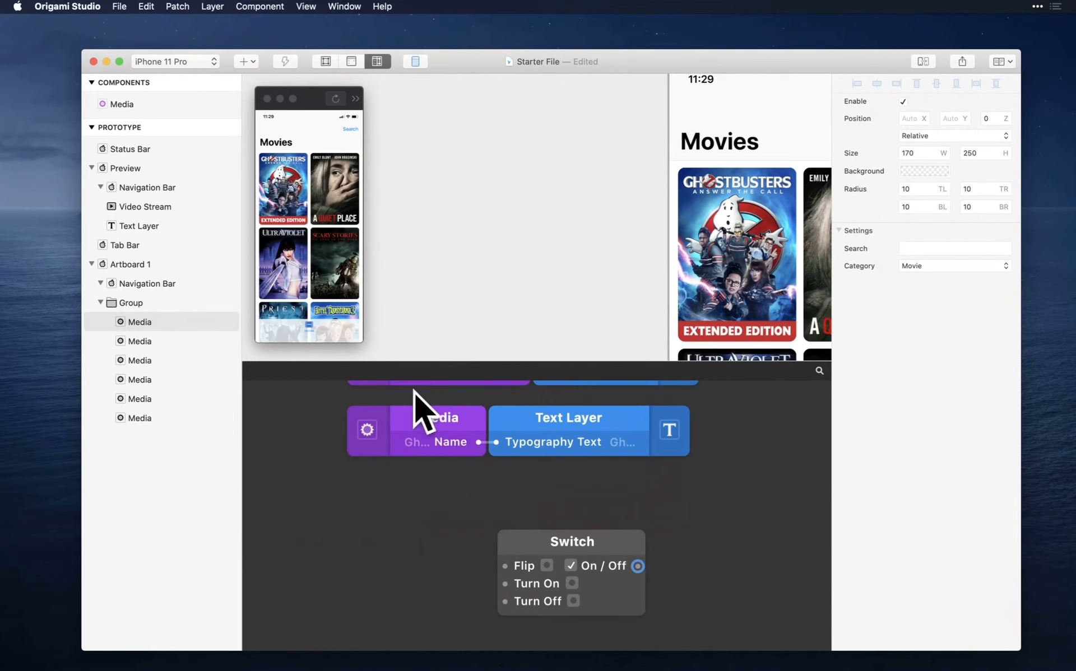
left_click(328, 142)
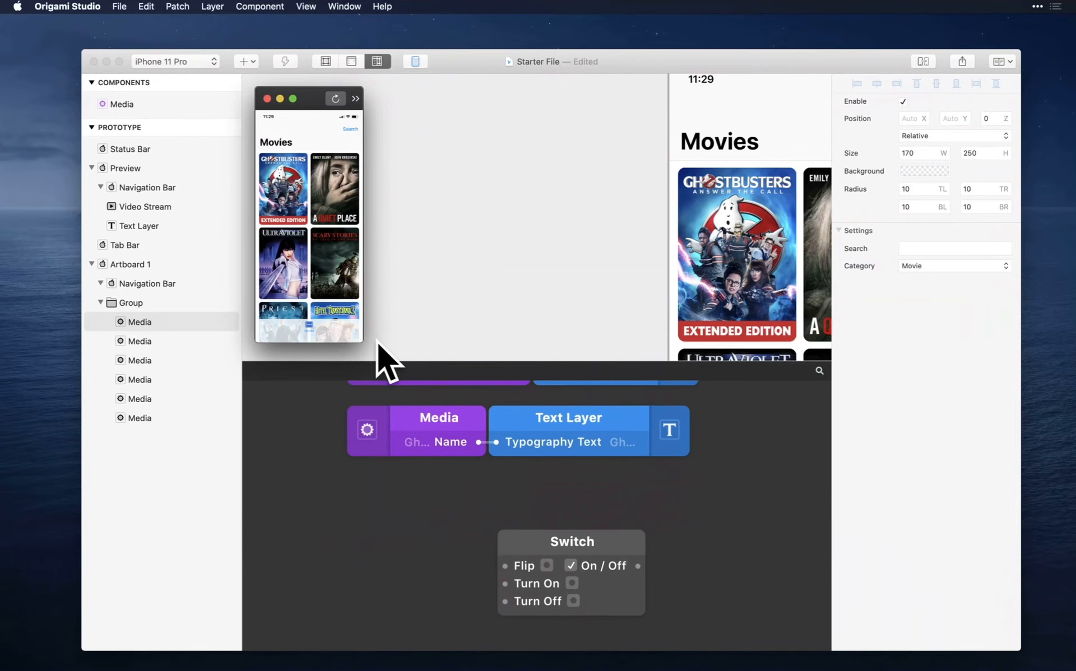
- Add a Tap interaction patch for the Navigation Bar on Artboard 1
scroll(798, 138, "right", 5)
scroll(798, 138, "up", 1)
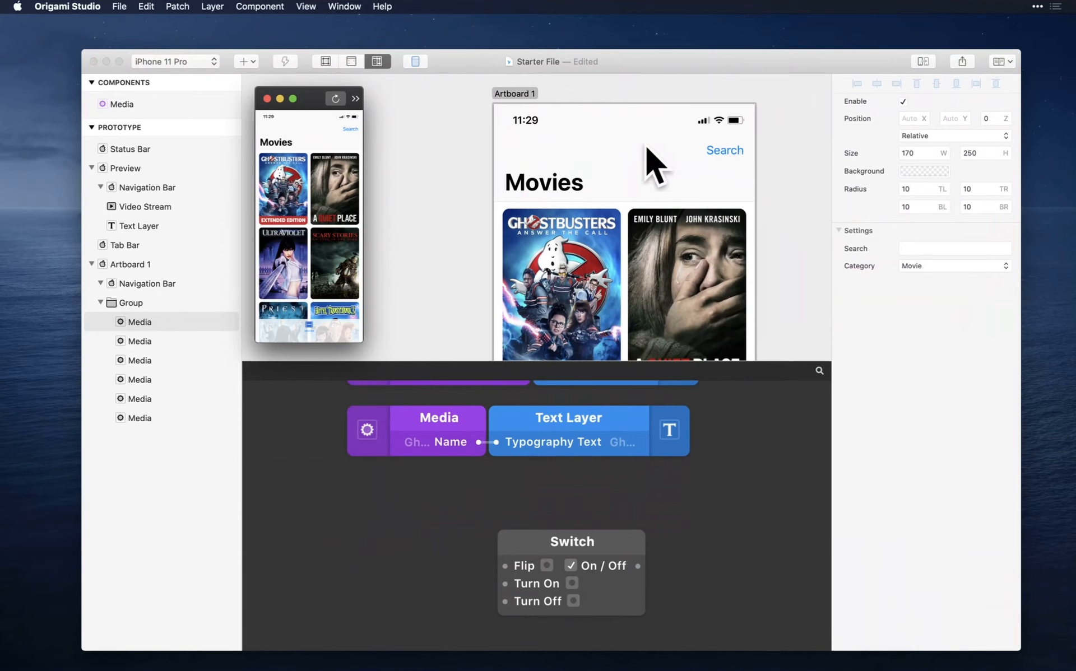
left_click(649, 159)
left_click(647, 161)
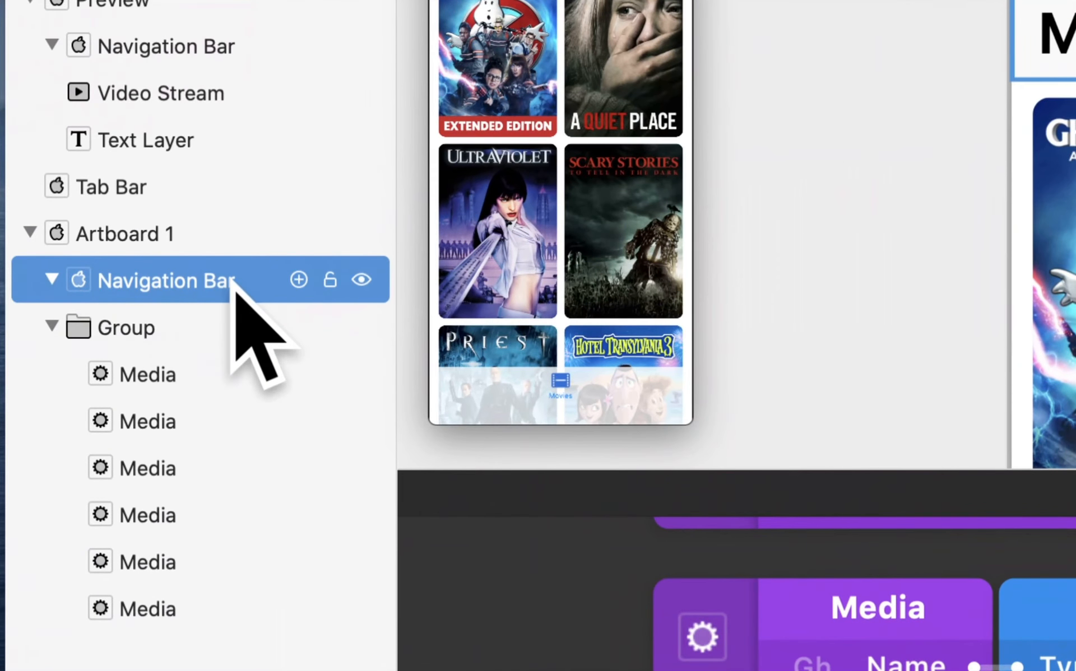
left_click(297, 280)
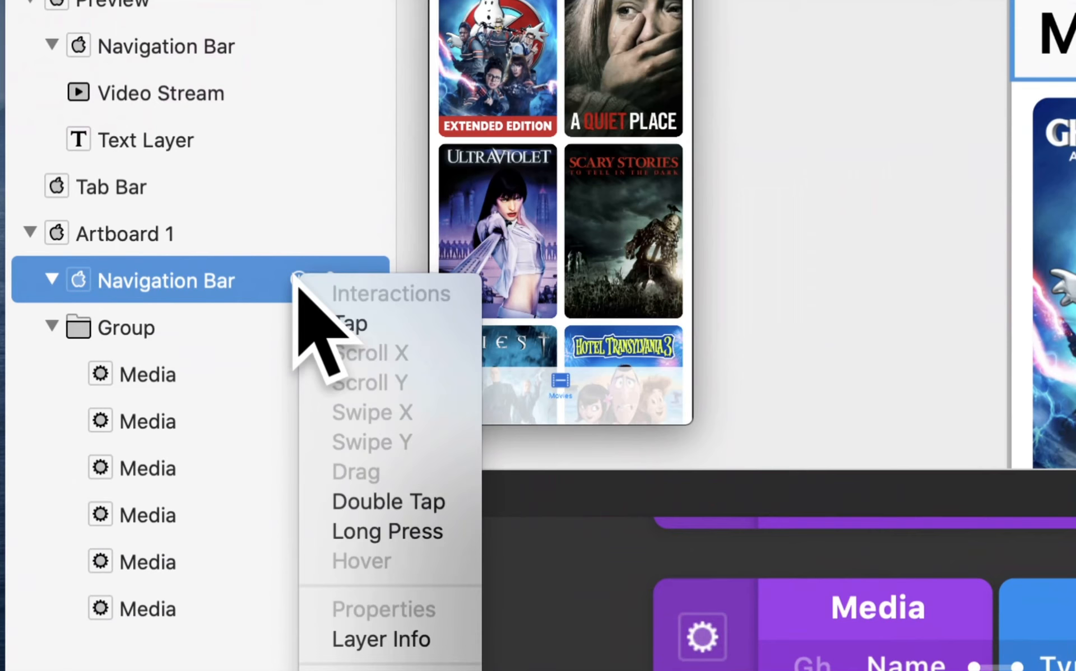
left_click(422, 323)
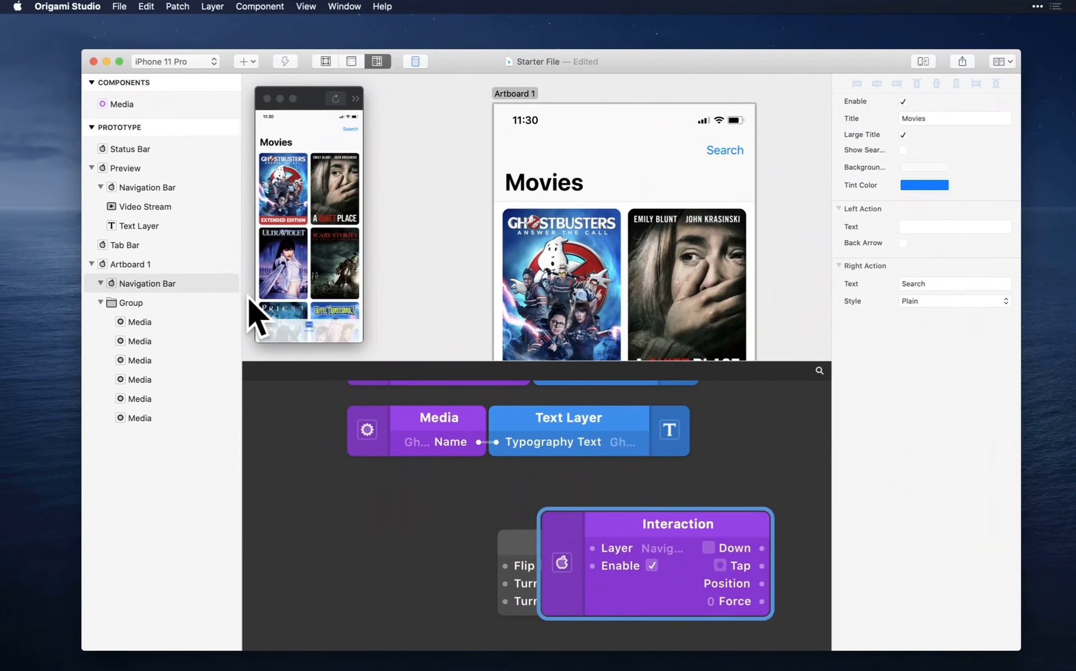
- Place the Interaction patch to the left of the Switch patch and connect its Tap output to Flip
left_click_drag(701, 533, 432, 531)
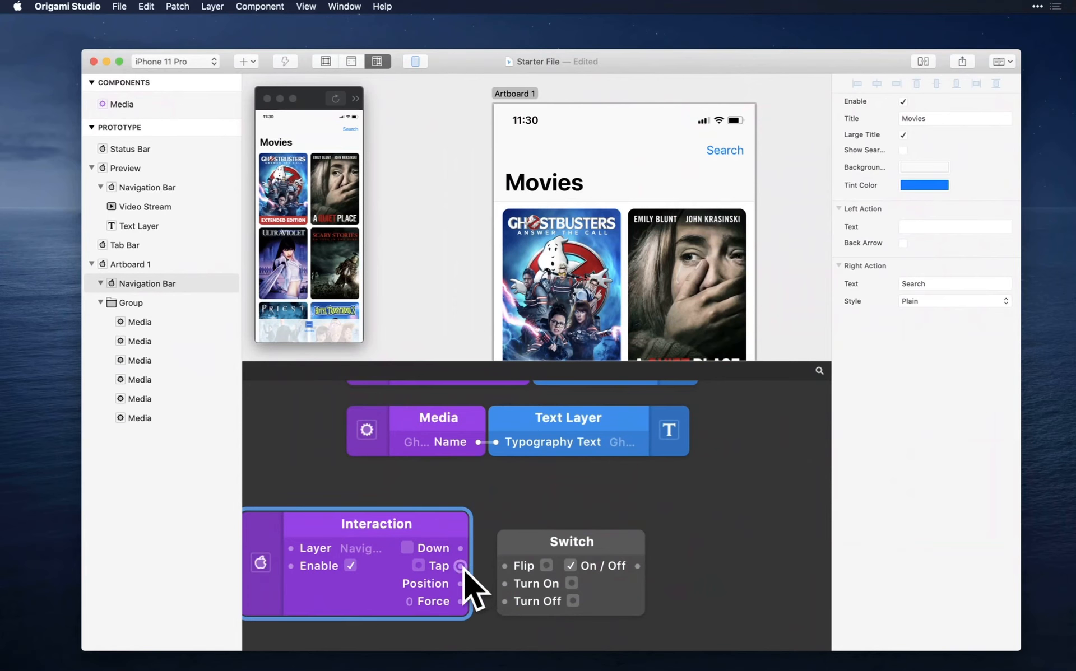
left_click_drag(464, 568, 505, 567)
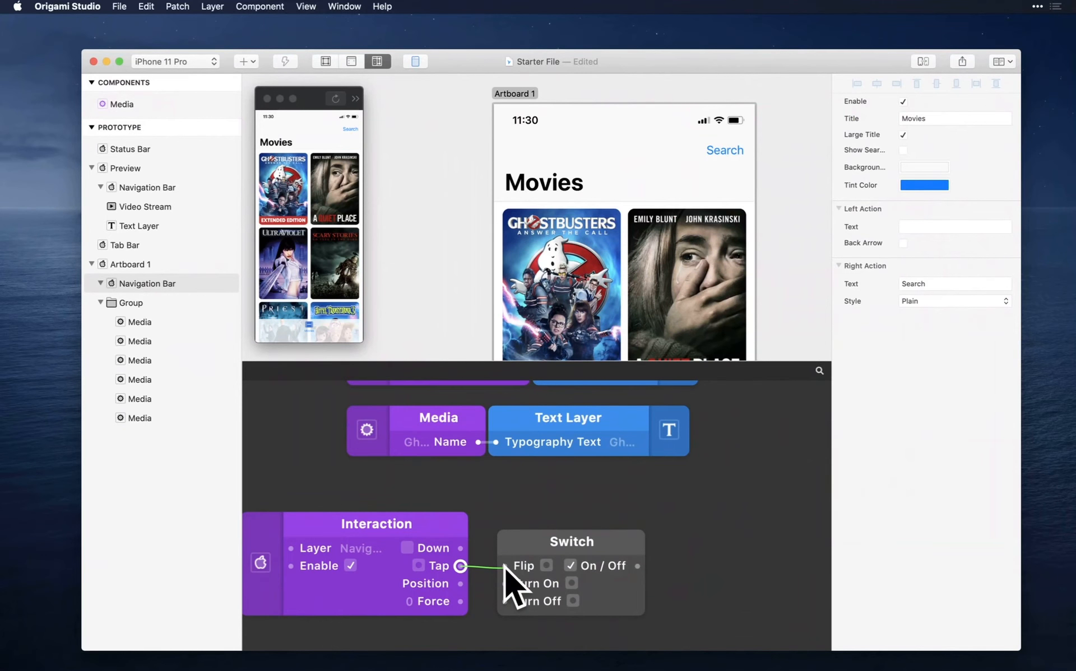
left_click(601, 550)
scroll(599, 547, "down", 2)
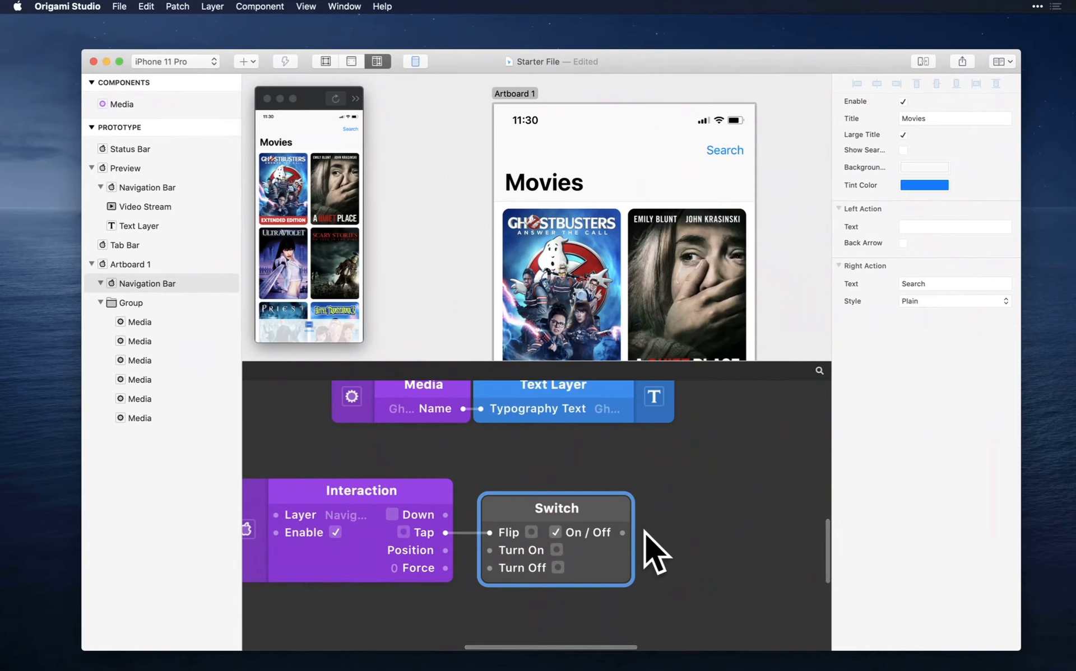
- Test flipping the Switch by repeatedly tapping the Movies navigation bar in the viewer
left_click(312, 141)
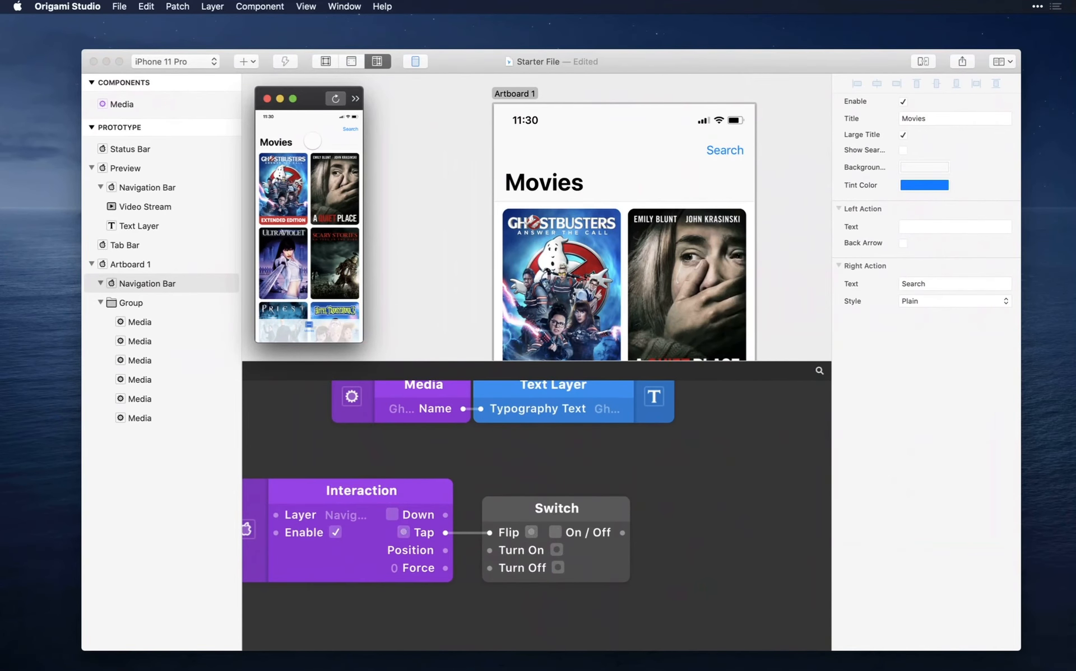
left_click(312, 142)
left_click(601, 541)
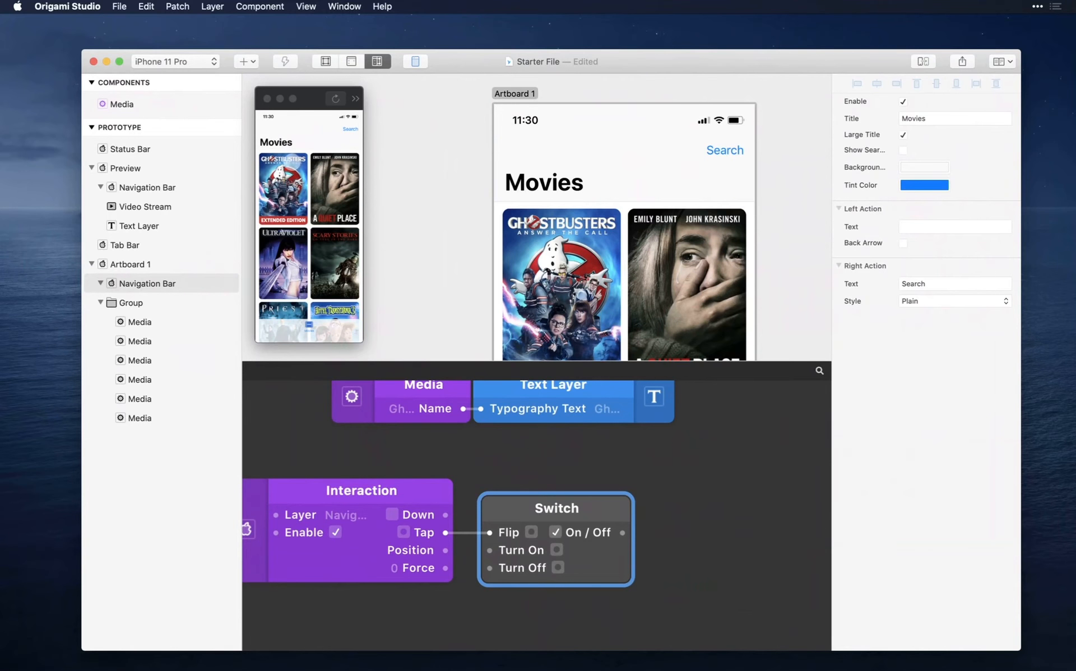
left_click(297, 141)
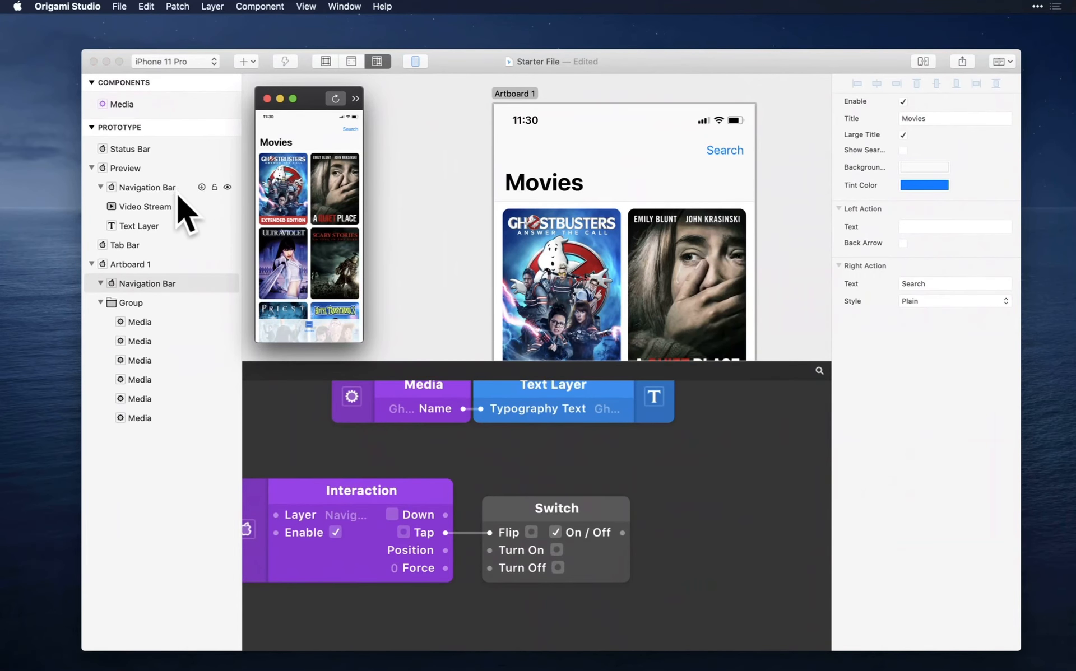
- Connect the Switch patch's On / Off output to the Show Search property of Artboard 1's Navigation Bar
left_click(154, 283)
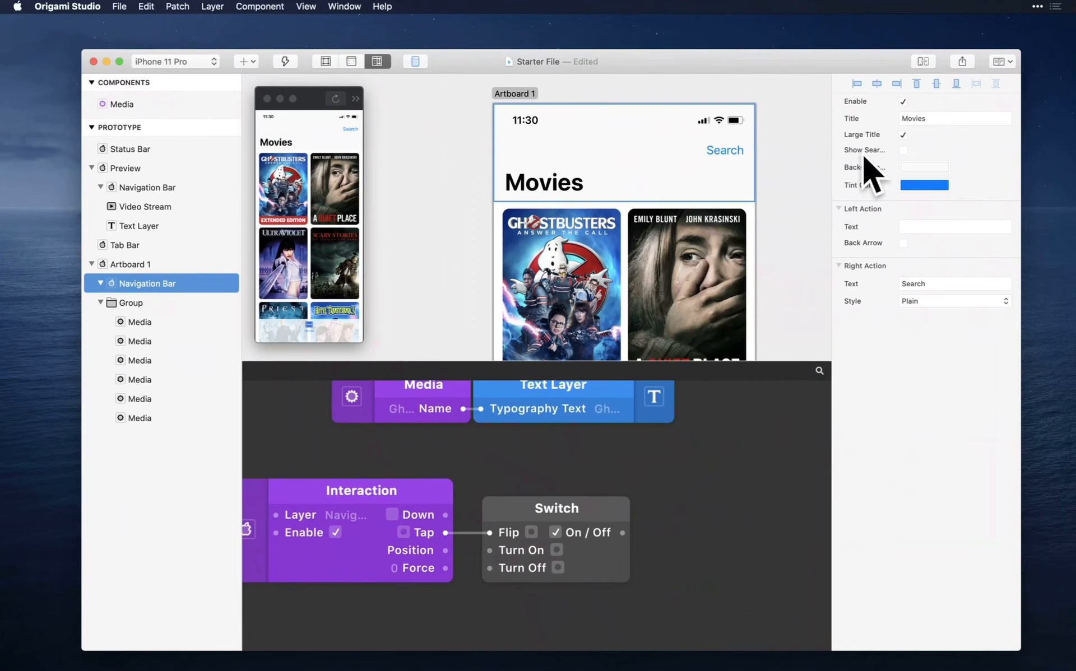
left_click(619, 511)
left_click(624, 533)
scroll(624, 533, "up", 1)
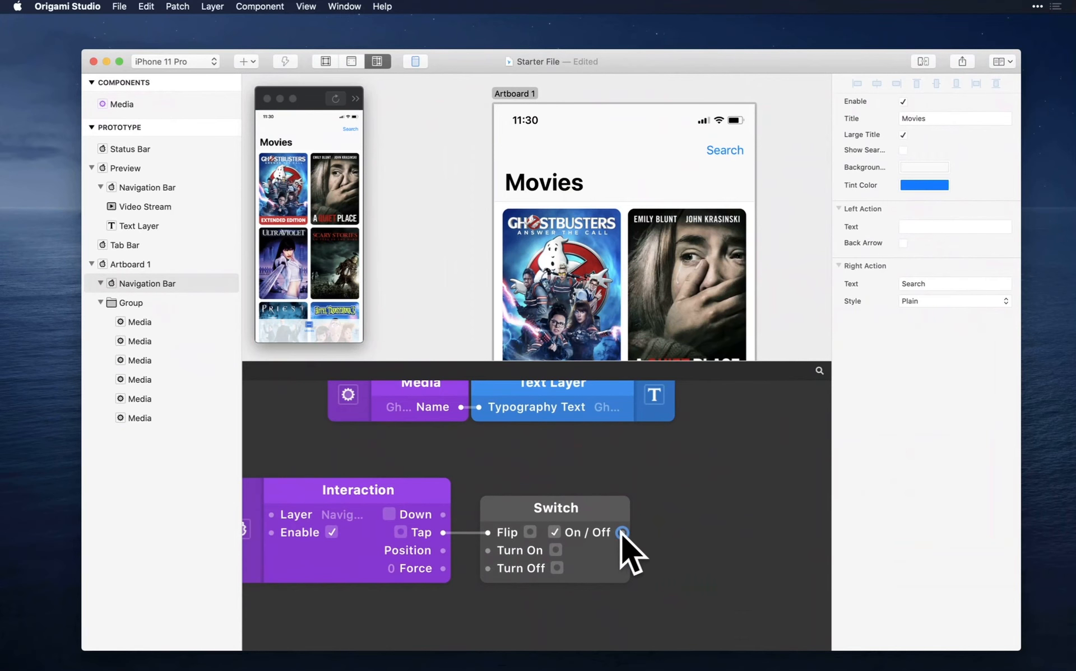
left_click_drag(622, 533, 855, 158)
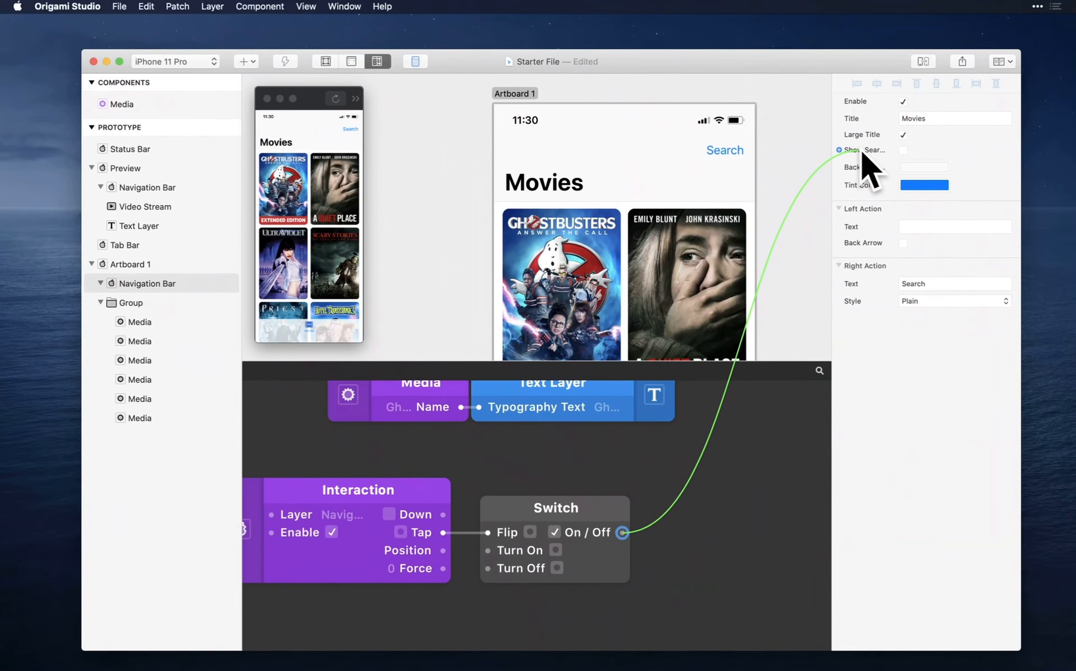
left_click_drag(863, 153, 860, 160)
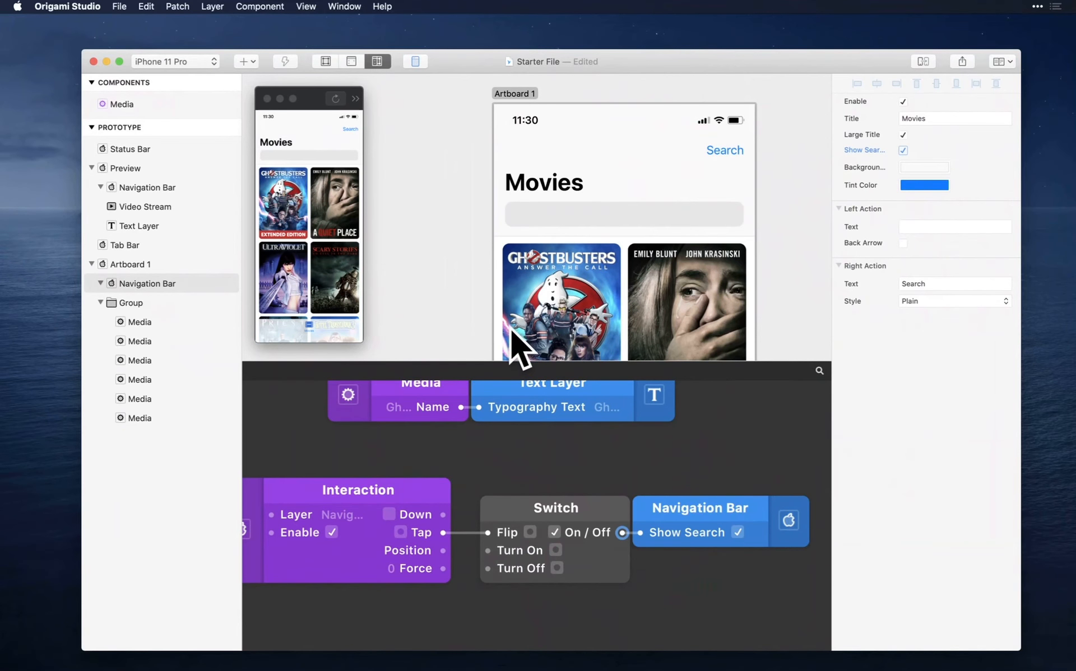
- Enlarge the viewer and test showing and hiding the search bar by repeatedly tapping the Movies navigation bar
left_click_drag(363, 343, 466, 568)
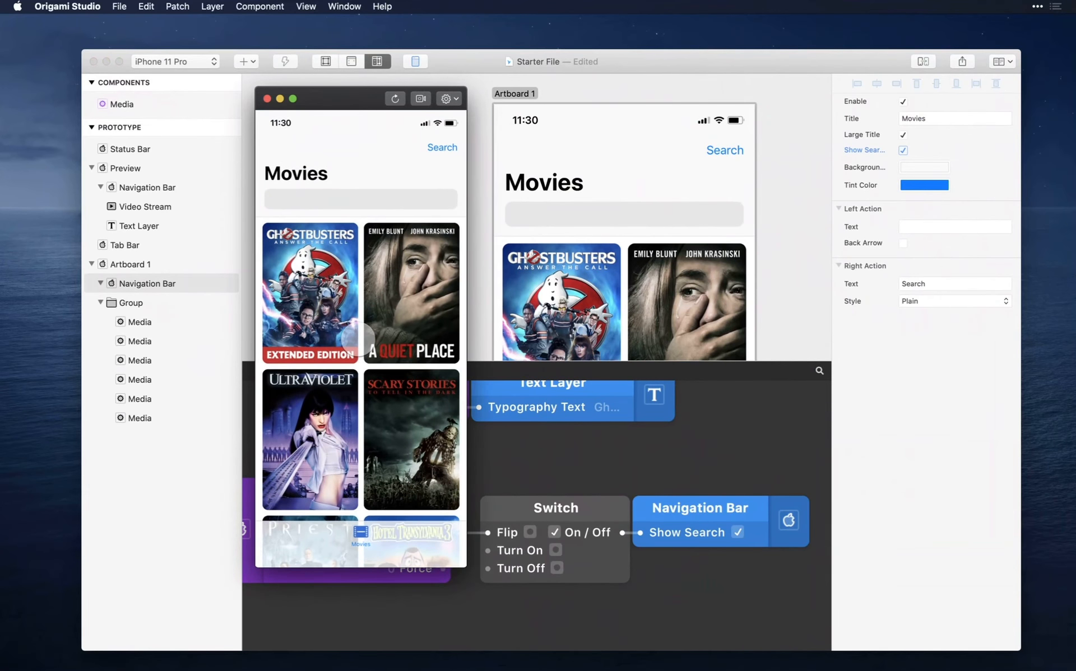
left_click(383, 164)
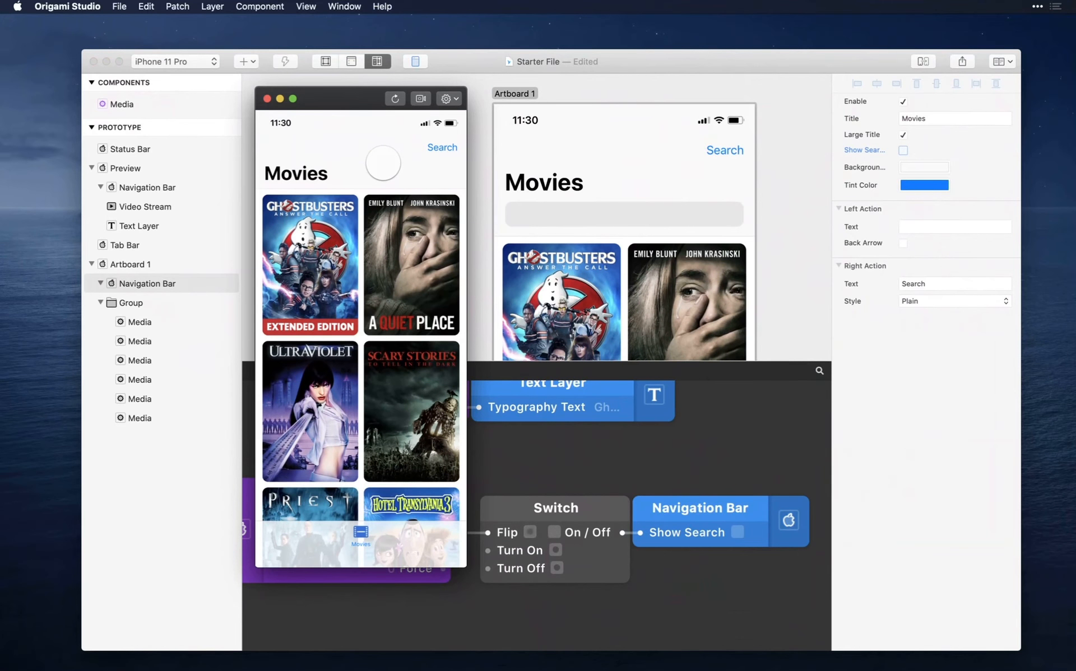
left_click(383, 163)
left_click(383, 163)
left_click(383, 163)
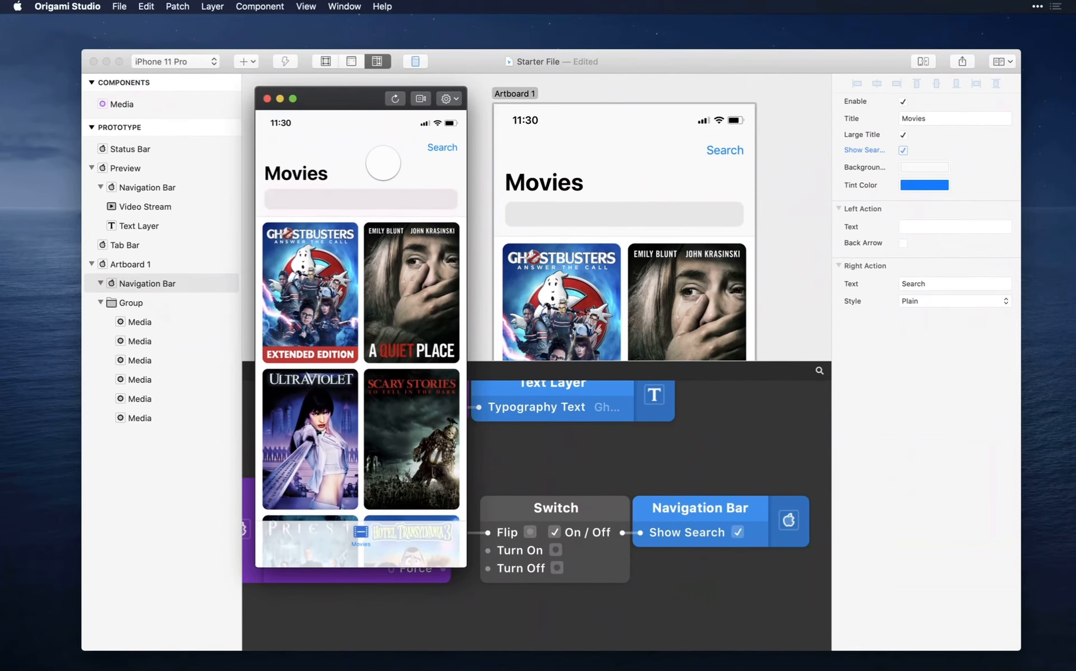
left_click(383, 163)
left_click(384, 163)
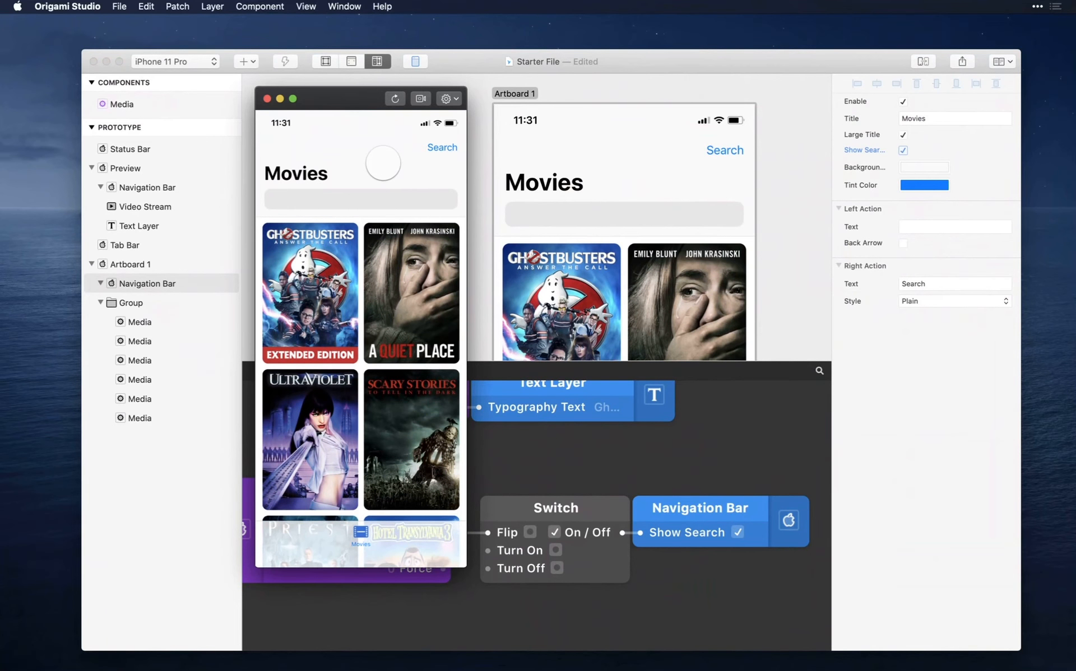
left_click(383, 163)
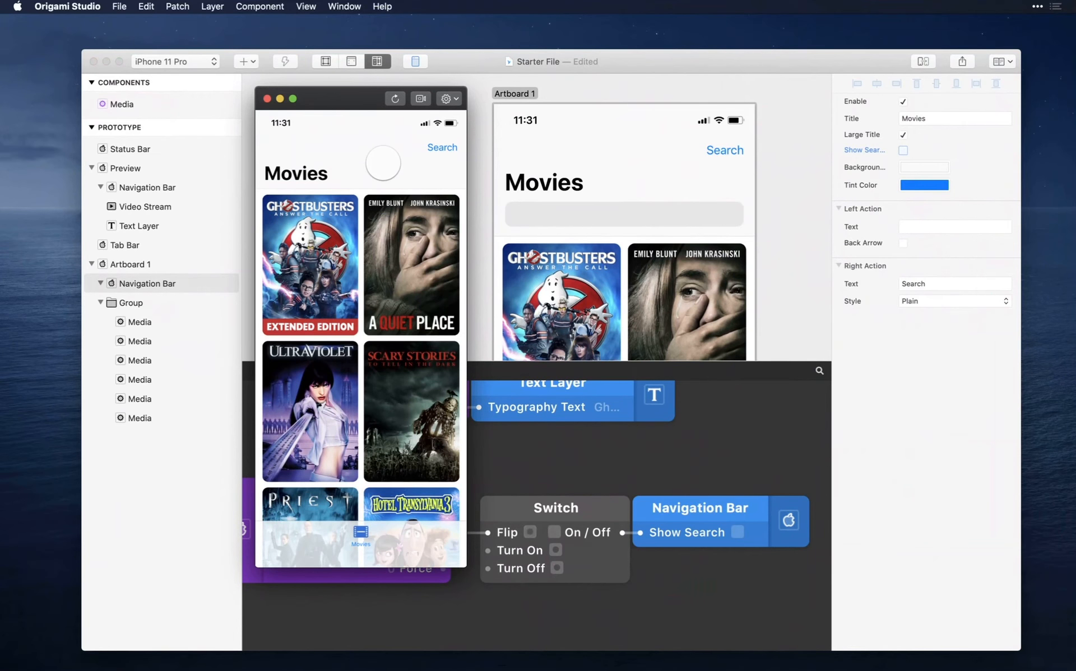
left_click(708, 426)
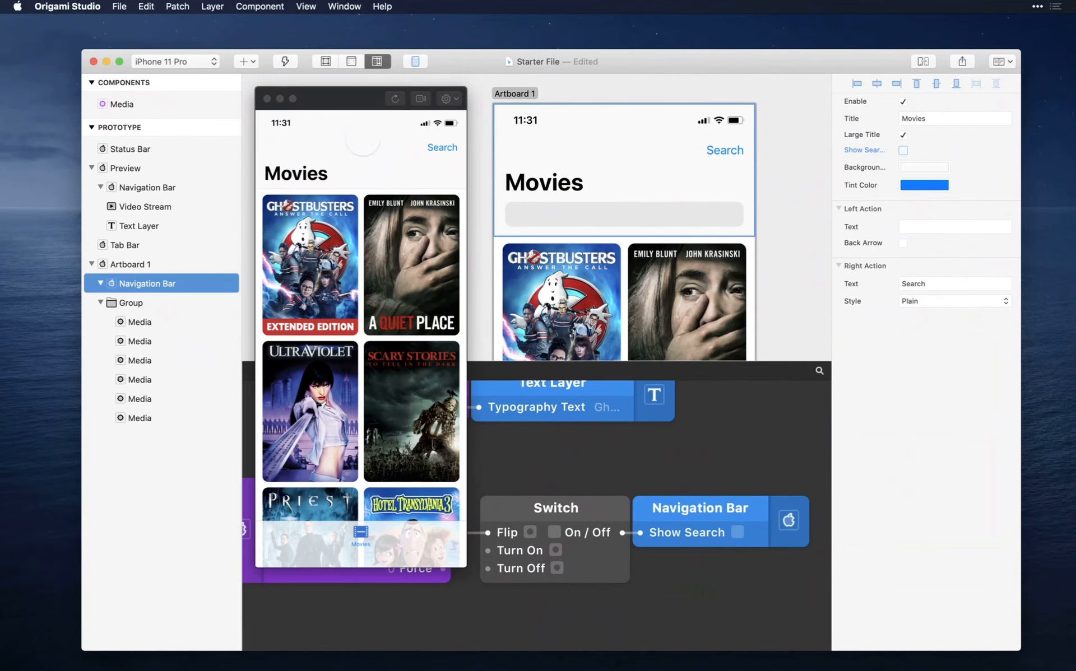
- Shrink the viewer and examine the prototype's two artboards and its complete patch graph, giving each area more room in turn
left_click(280, 99)
left_click(444, 307)
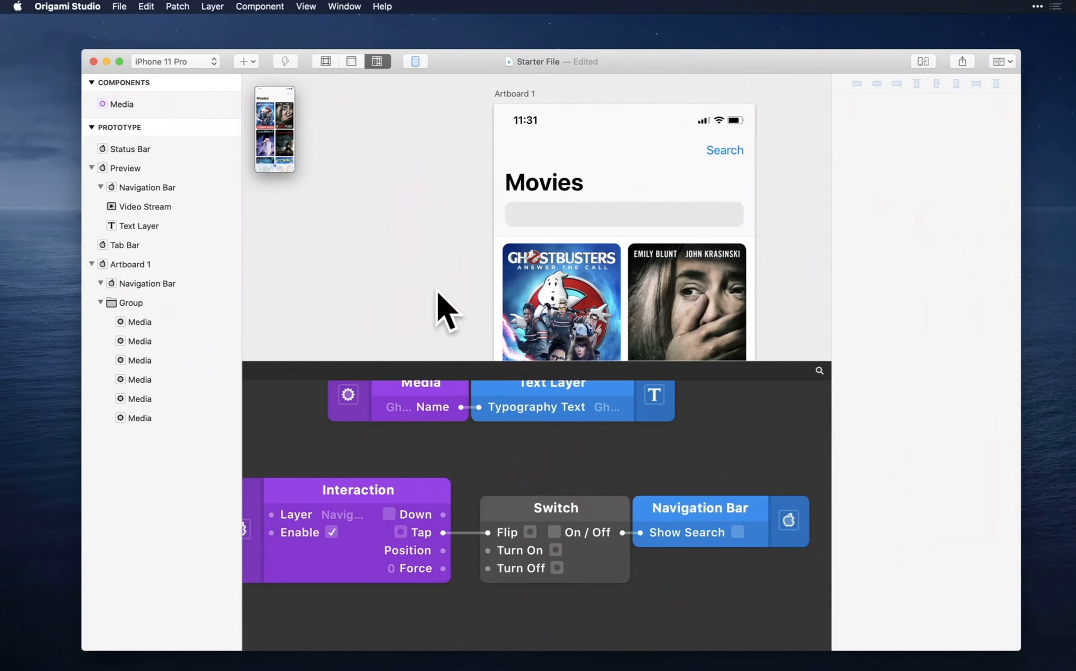
scroll(559, 227, "down", 1)
scroll(558, 229, "up", 5)
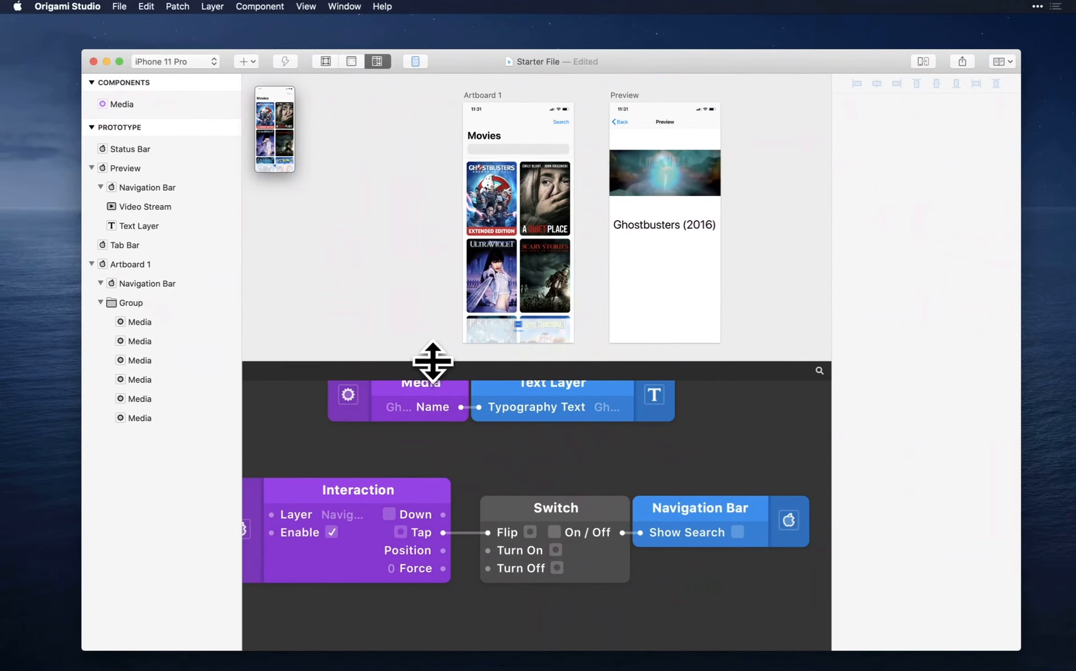
left_click_drag(430, 363, 479, 90)
scroll(480, 331, "down", 1)
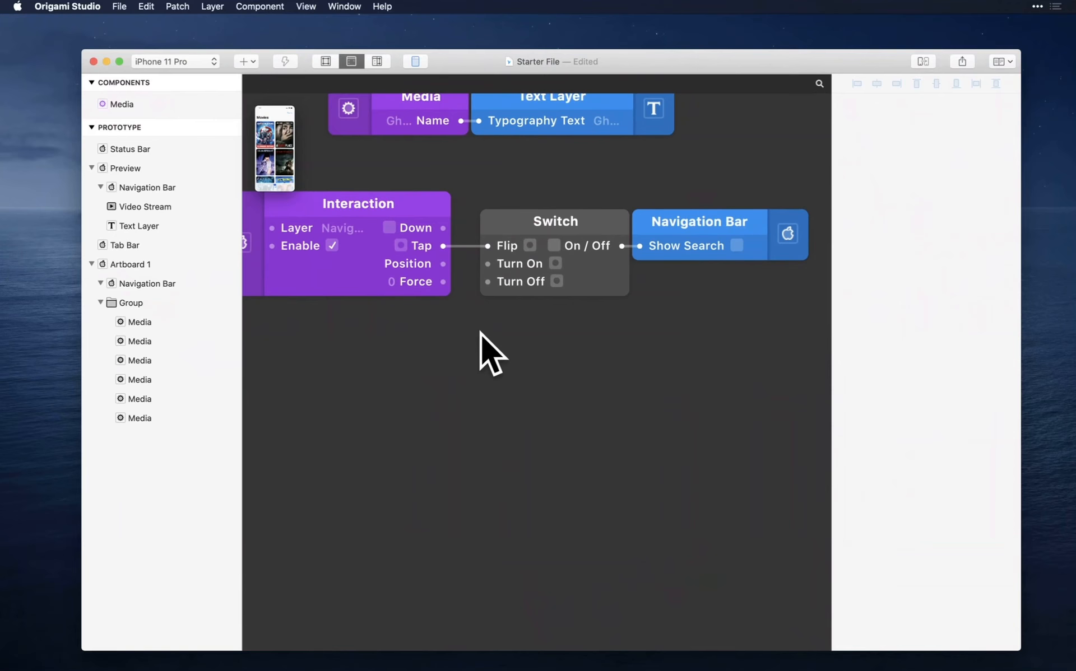
scroll(480, 331, "down", 5)
scroll(480, 331, "up", 1)
scroll(528, 330, "up", 5)
scroll(528, 330, "left", 2)
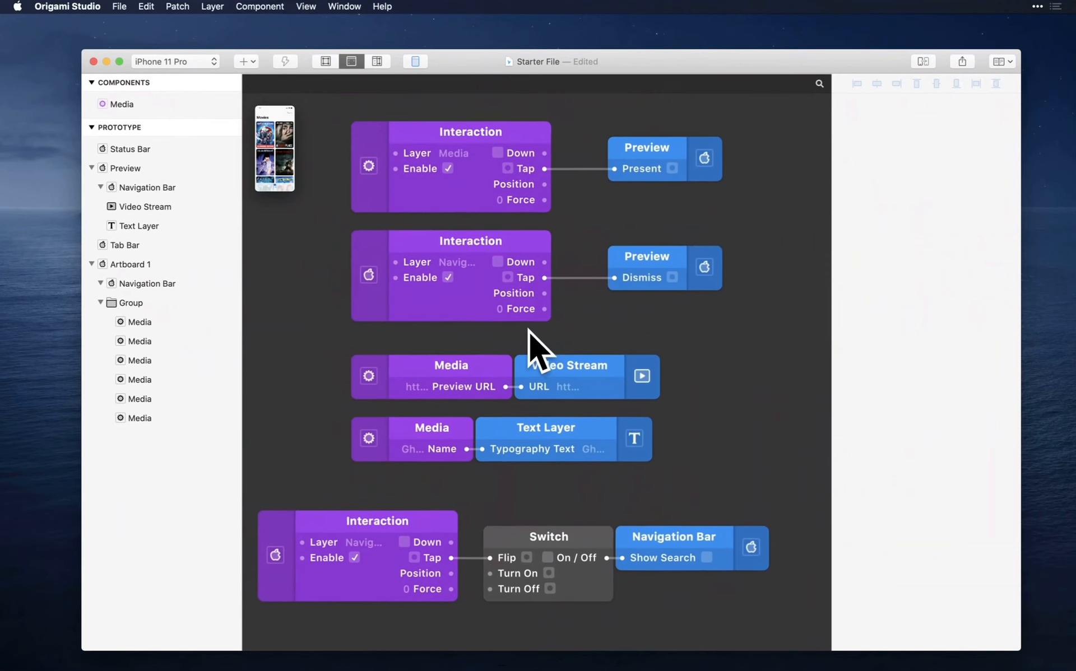
scroll(528, 330, "down", 3)
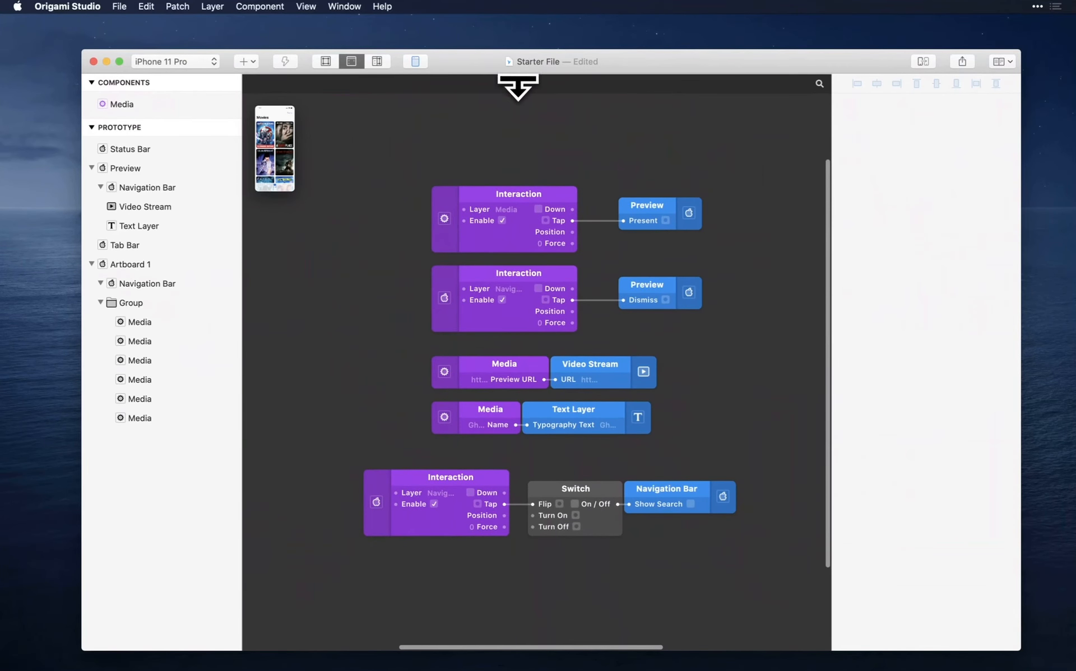
left_click_drag(518, 85, 528, 608)
scroll(609, 260, "up", 3)
scroll(609, 260, "right", 1)
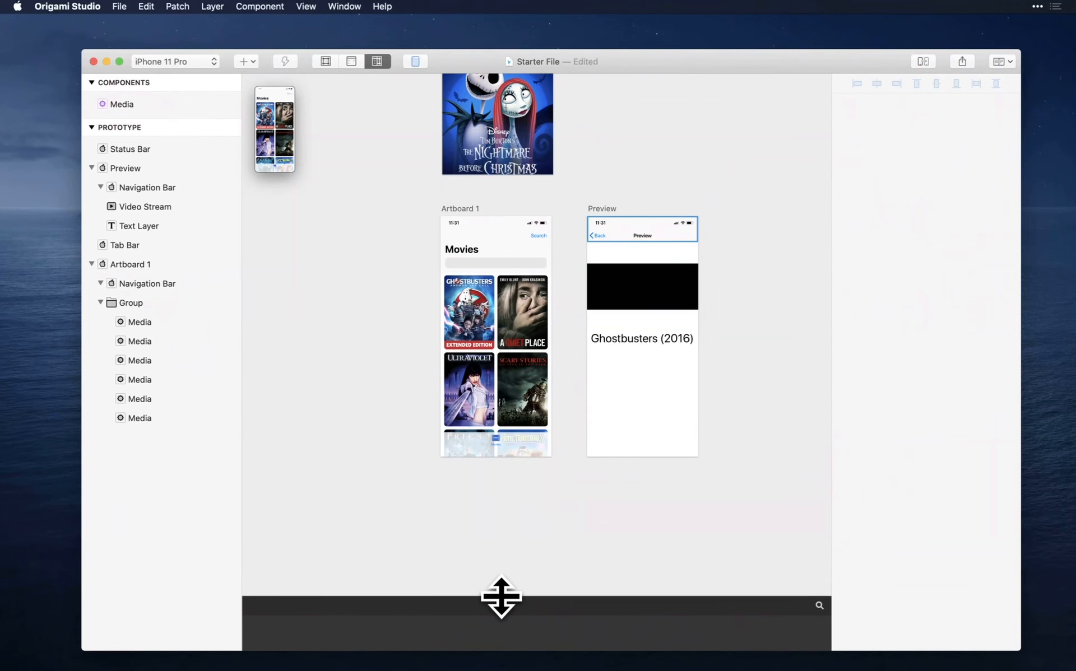
left_click_drag(501, 597, 521, 251)
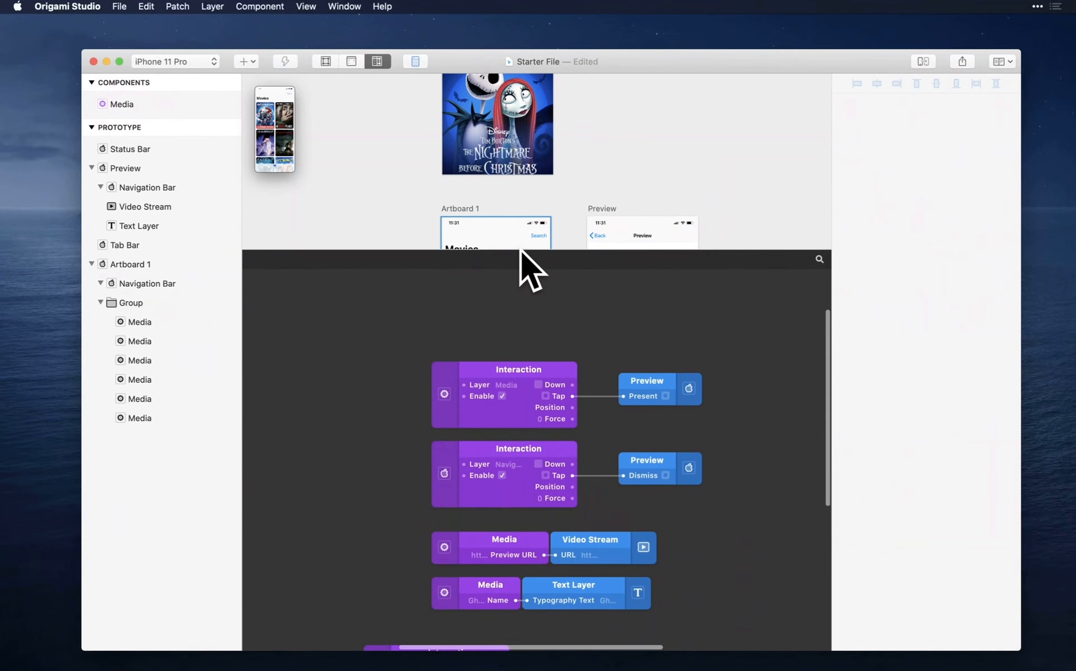
- Expand the viewer, switch to QuickTime Player to set the movie recording's camera to iPhone, and return to Origami Studio
left_click(281, 120)
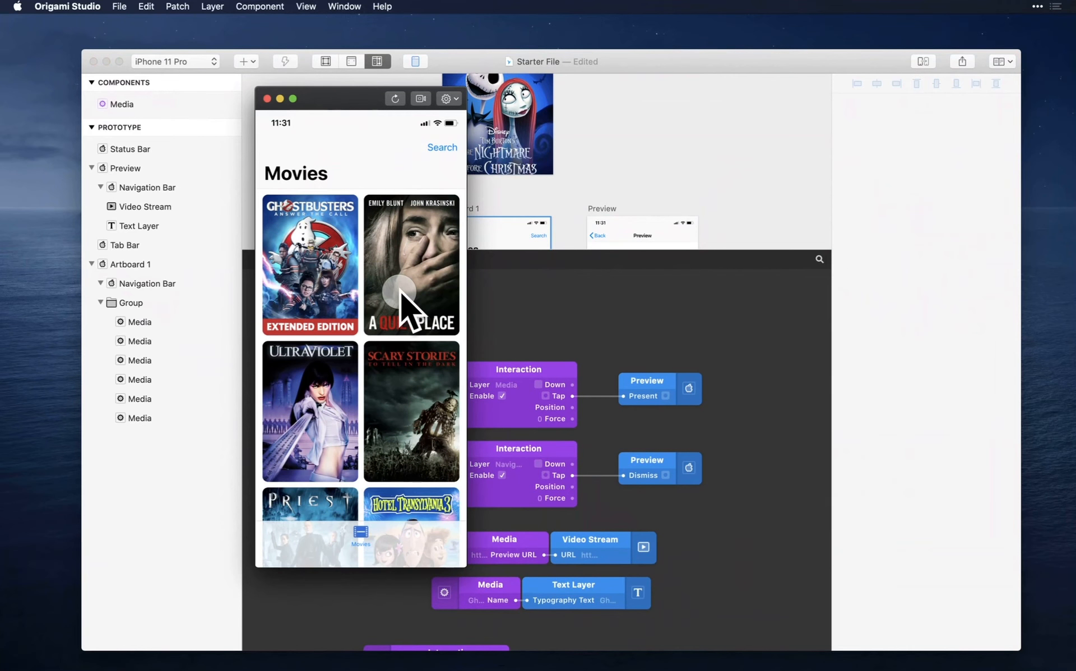
key("ctrl+Up")
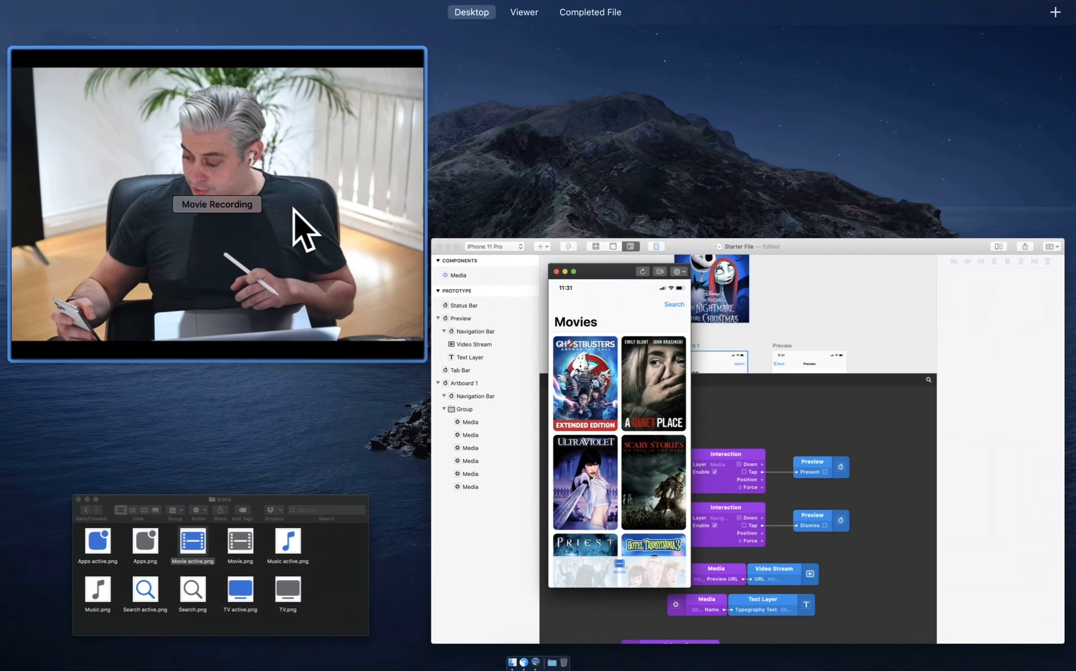
left_click(280, 230)
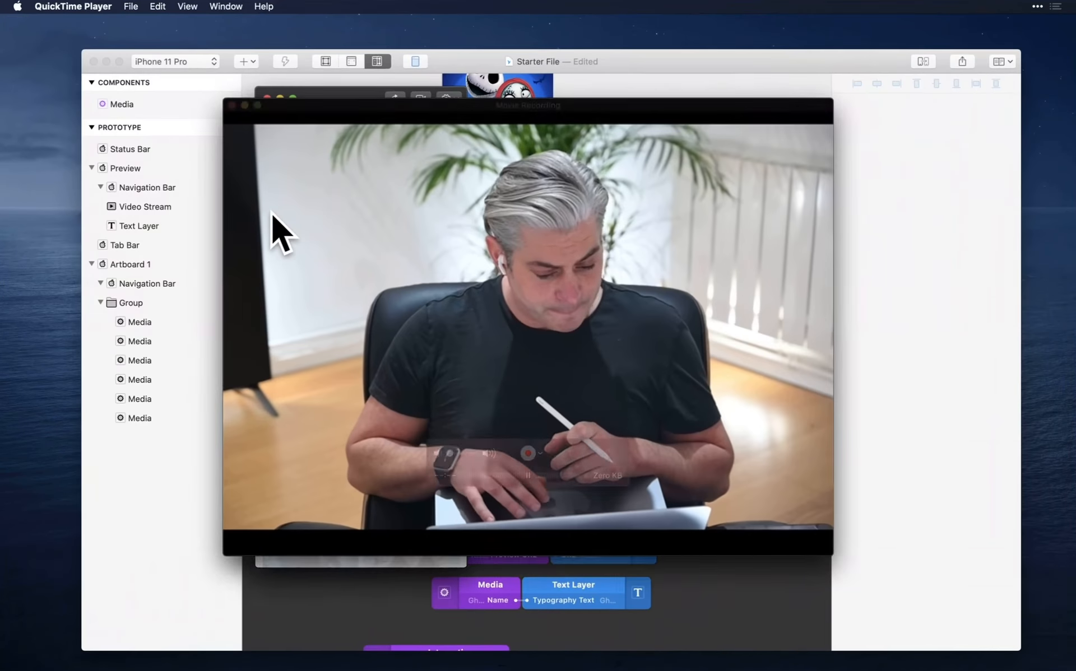
left_click(542, 457)
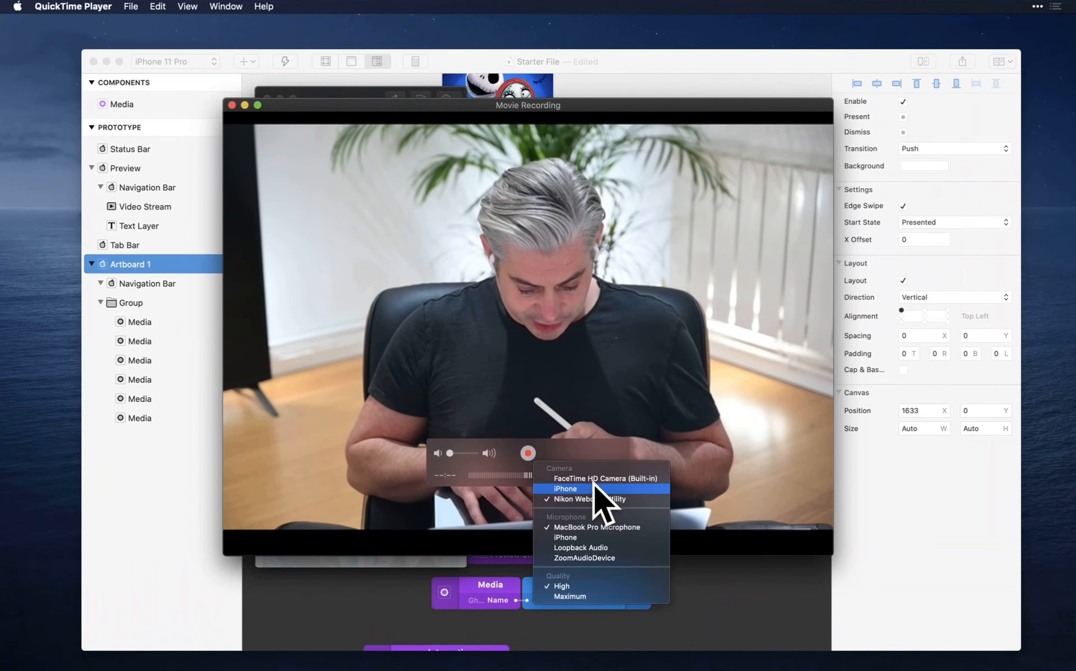
left_click(622, 488)
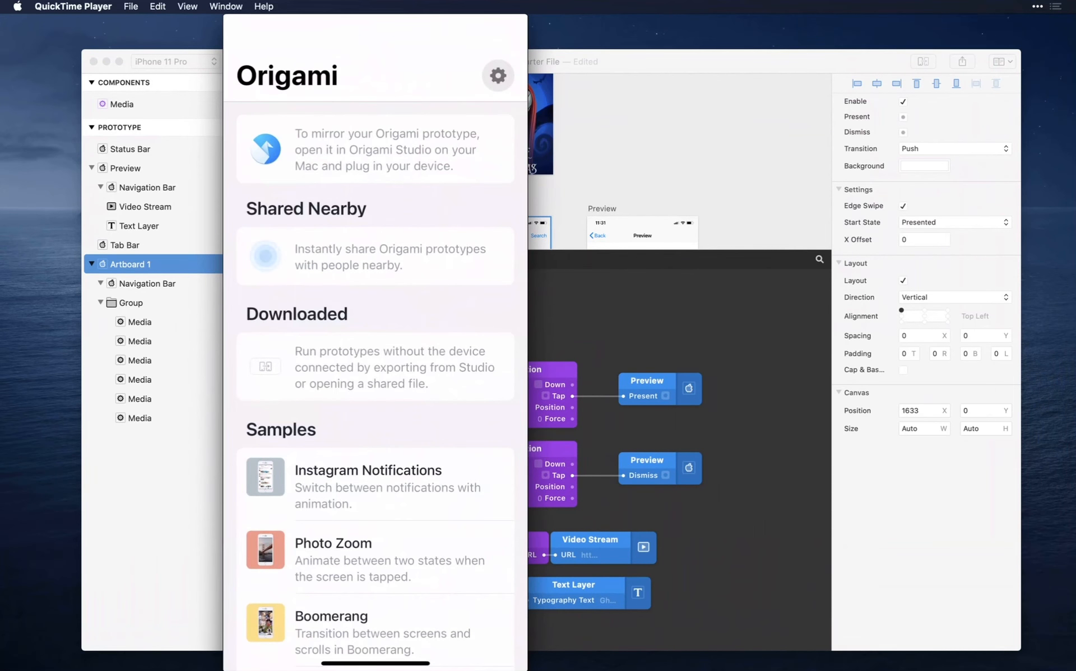
left_click(661, 300)
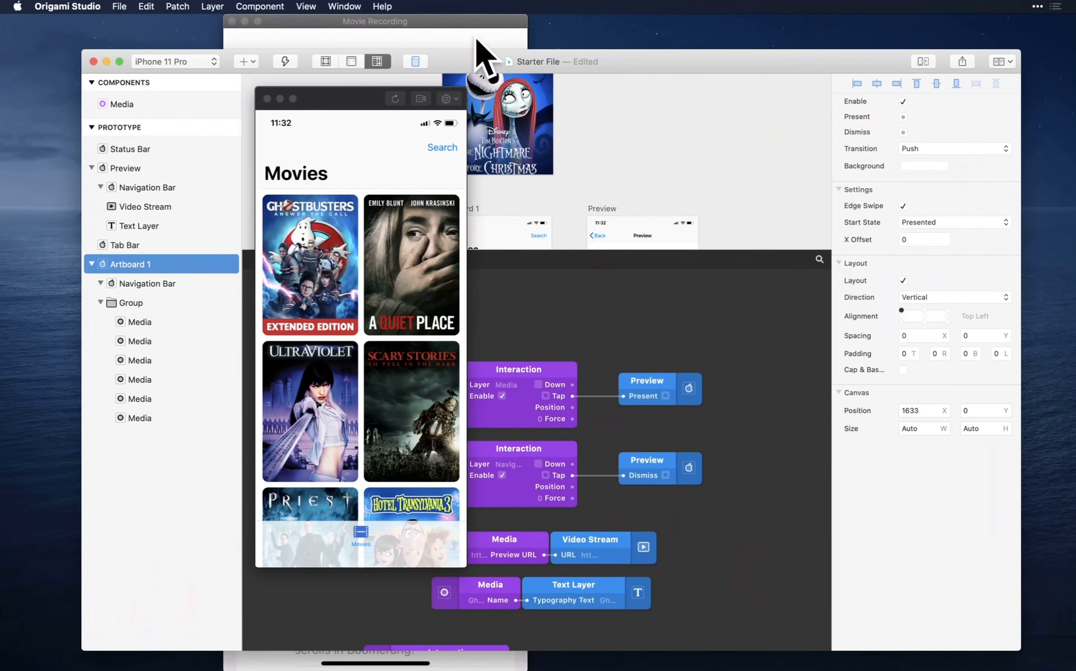
left_click(474, 38)
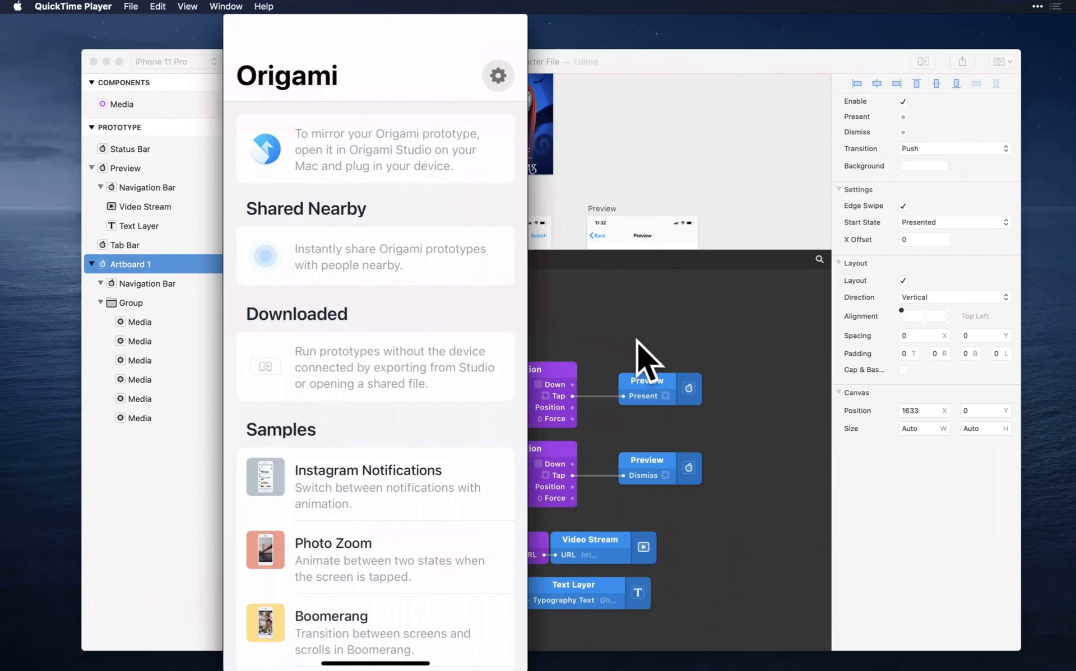
left_click(675, 343)
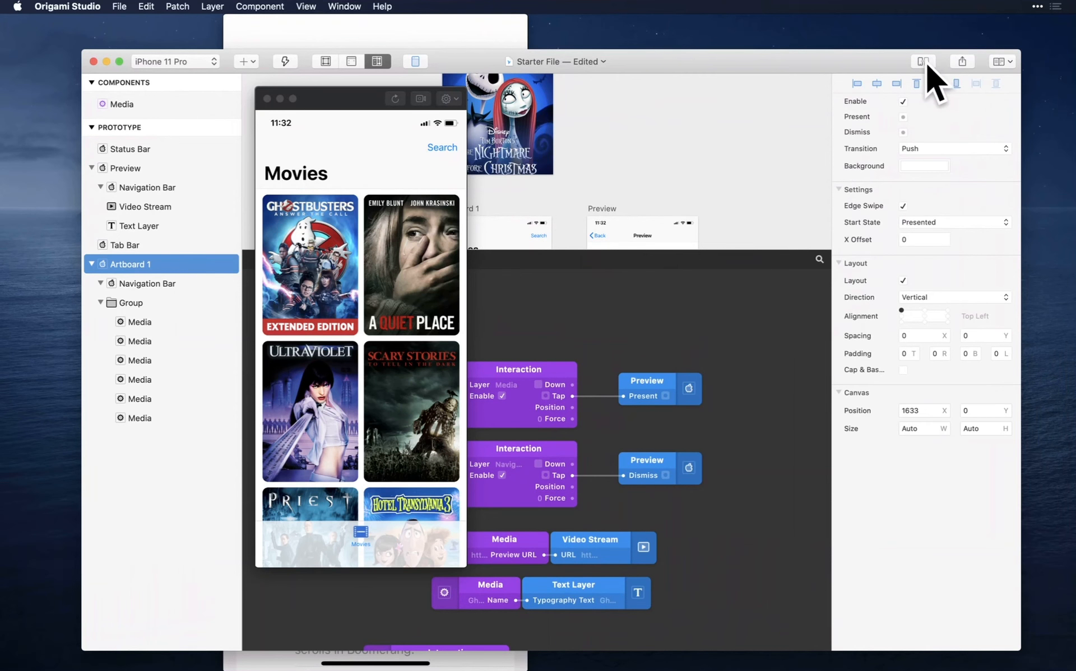
left_click(962, 61)
left_click(994, 79)
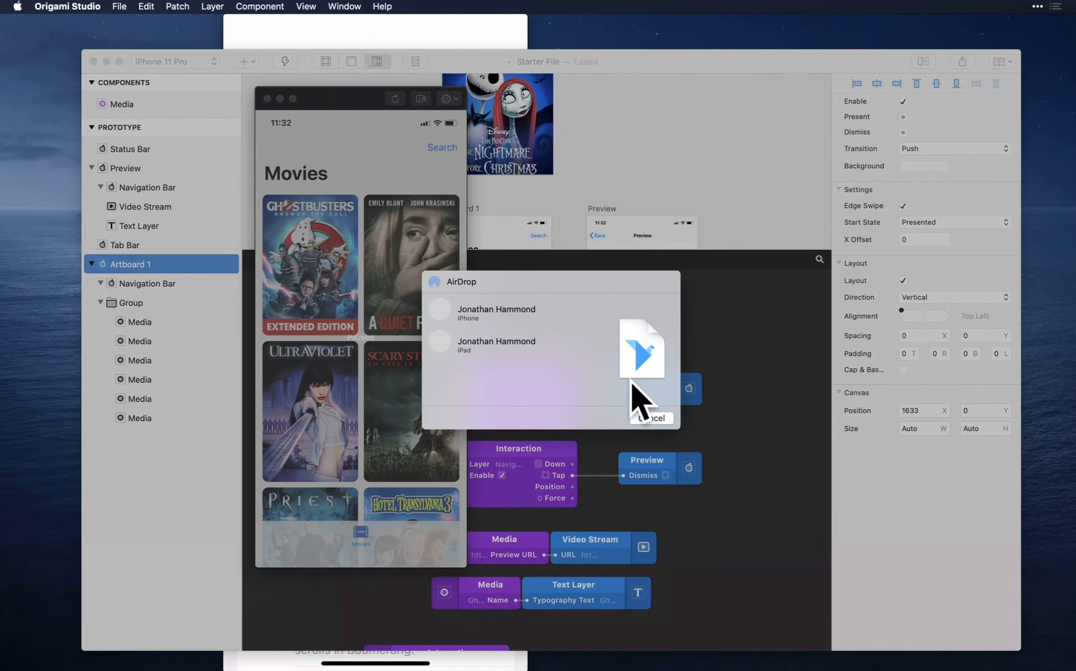
left_click(651, 418)
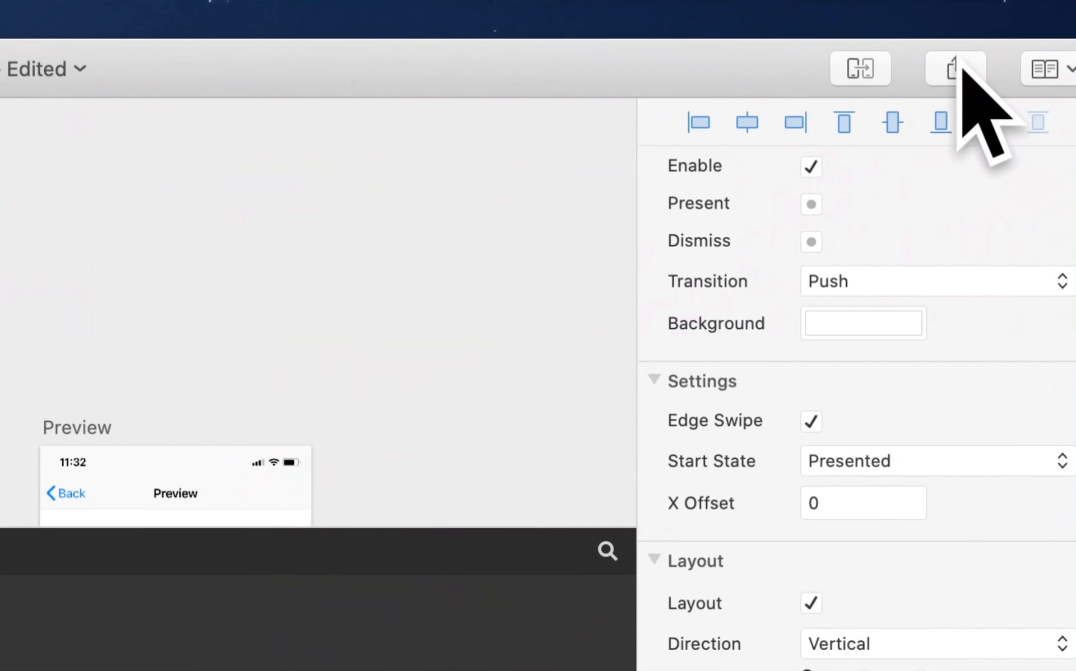
left_click(960, 69)
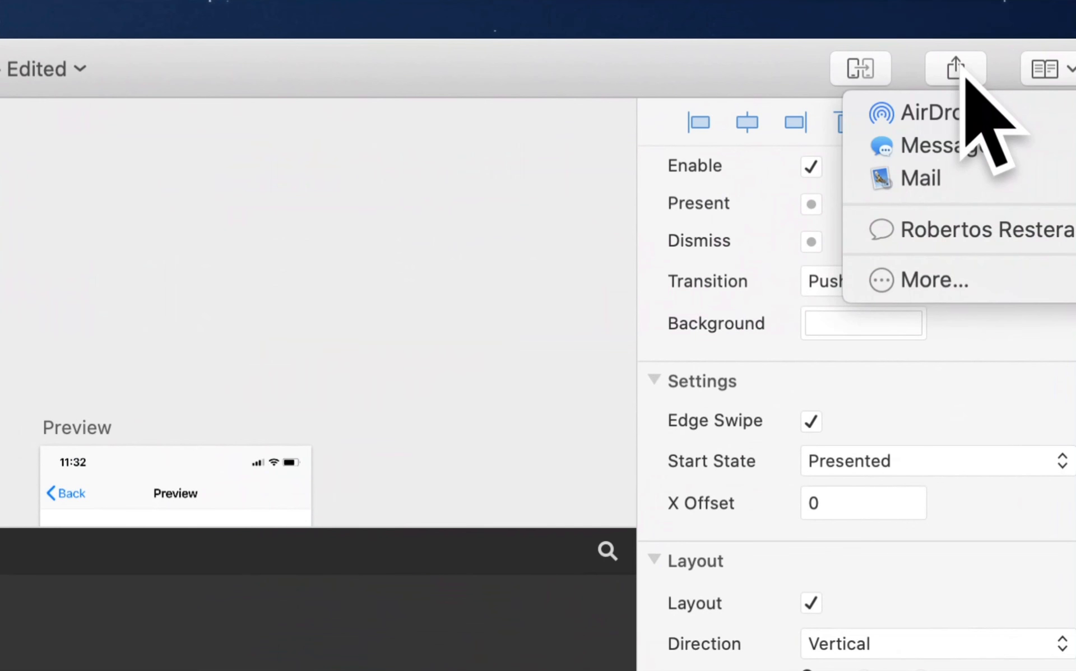
left_click(973, 115)
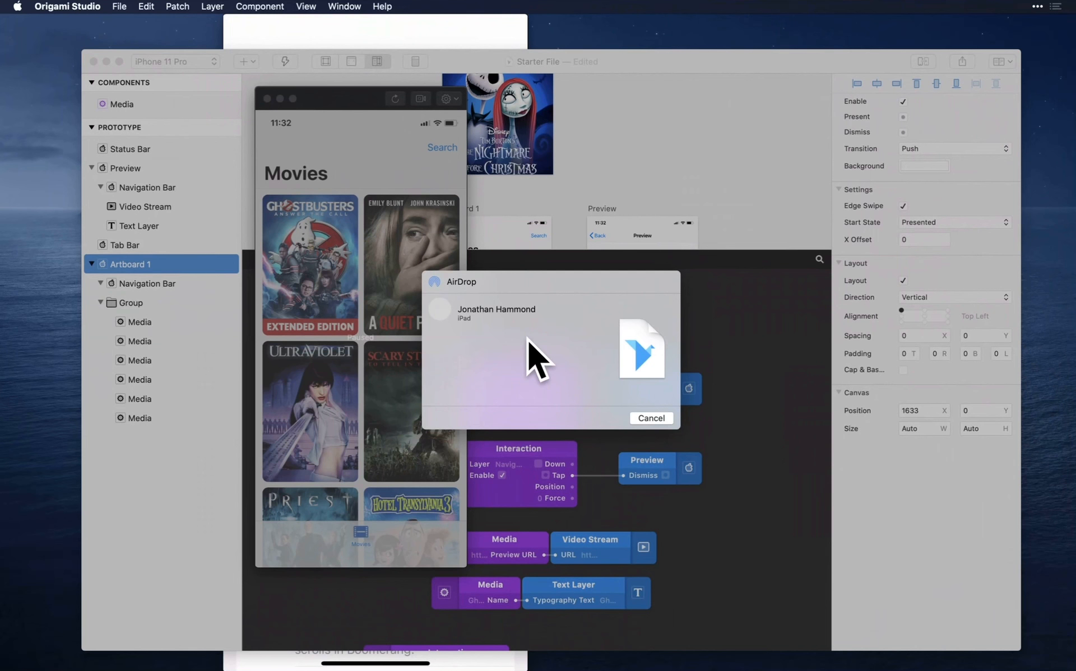
left_click(651, 418)
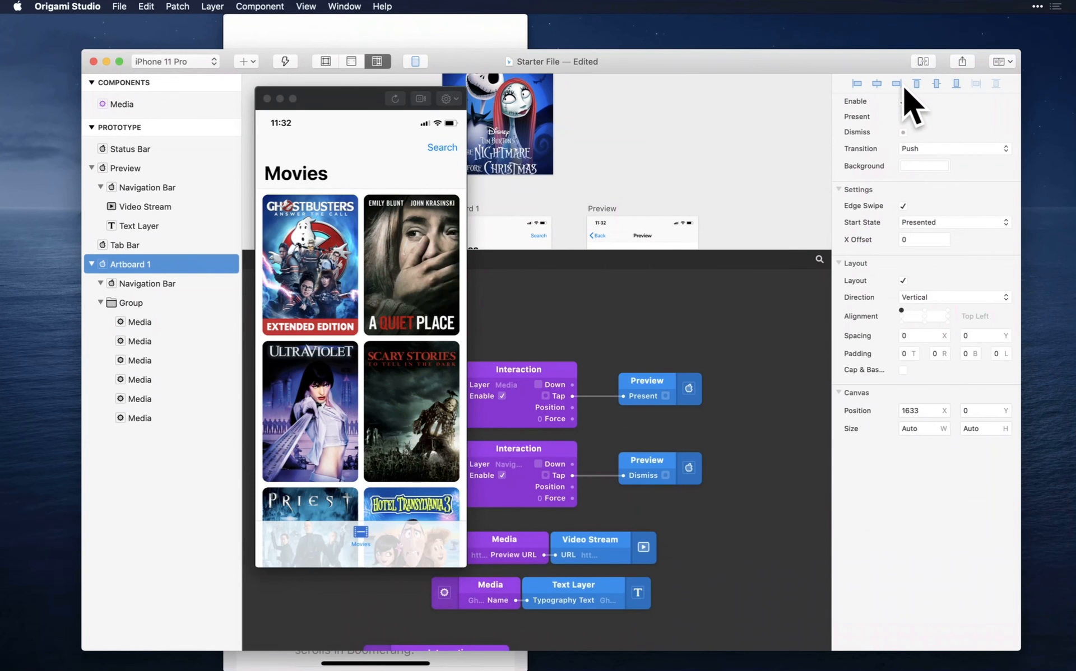
- Share the prototype to the iPhone via AirDrop and switch to QuickTime Player's movie recording to view it on the phone
left_click(962, 62)
left_click(974, 79)
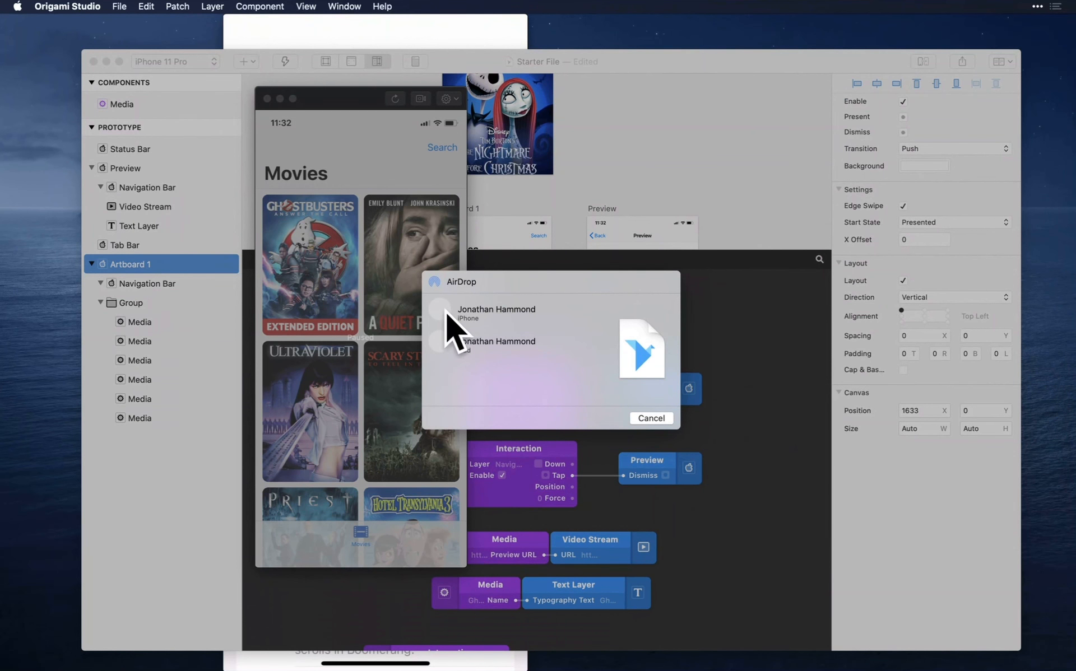
key("ctrl+Up")
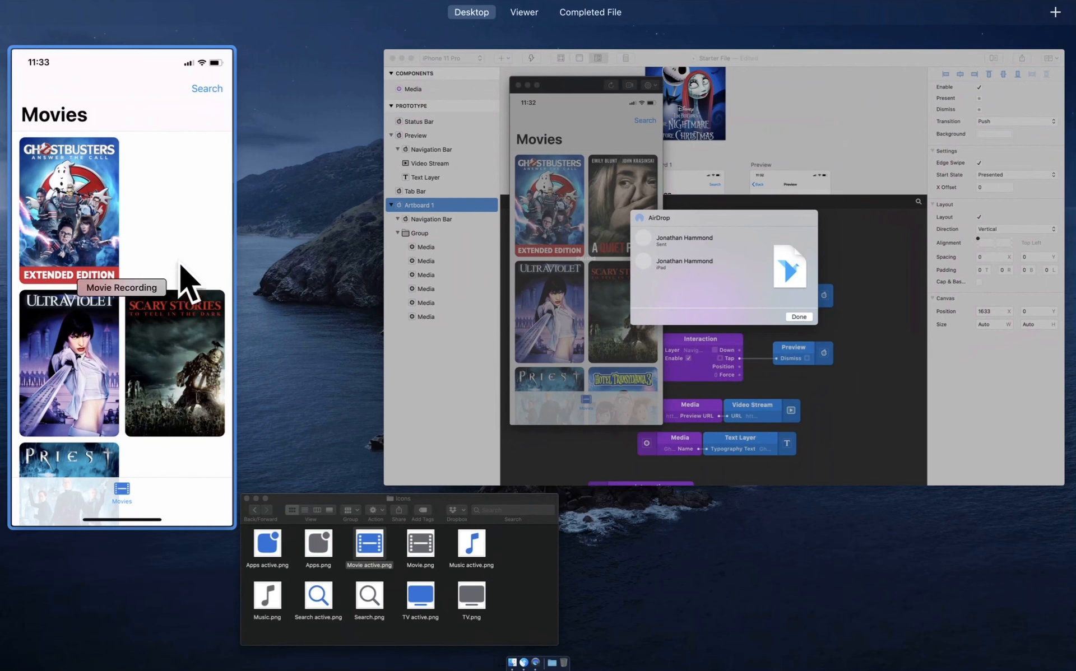
left_click(181, 222)
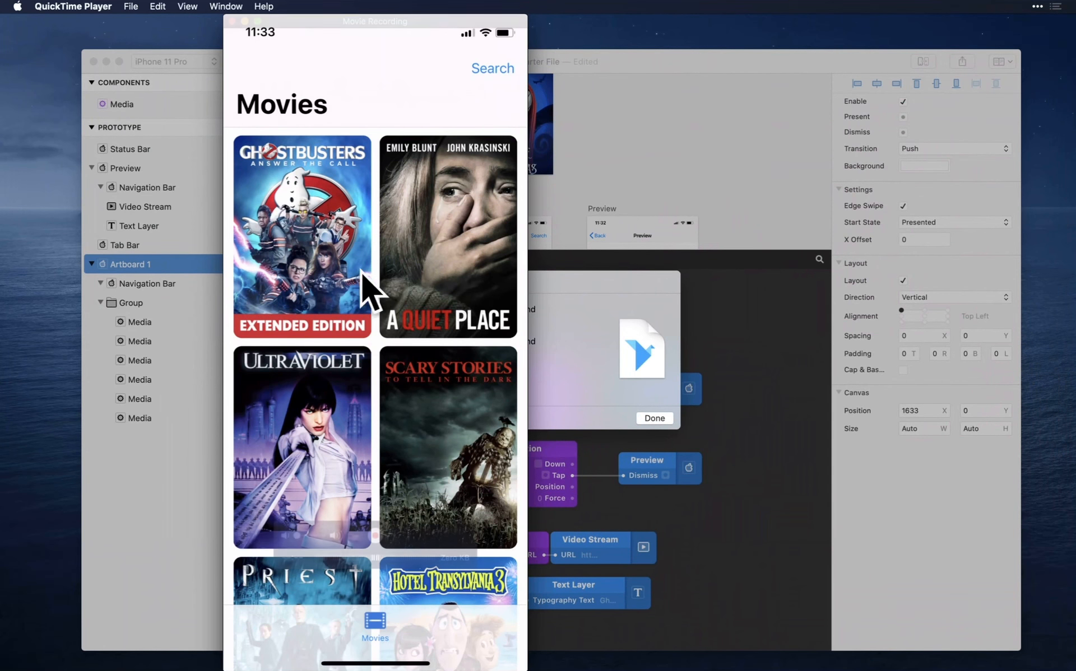
- Switch back to Origami Studio and close the AirDrop dialog
key("ctrl+Up")
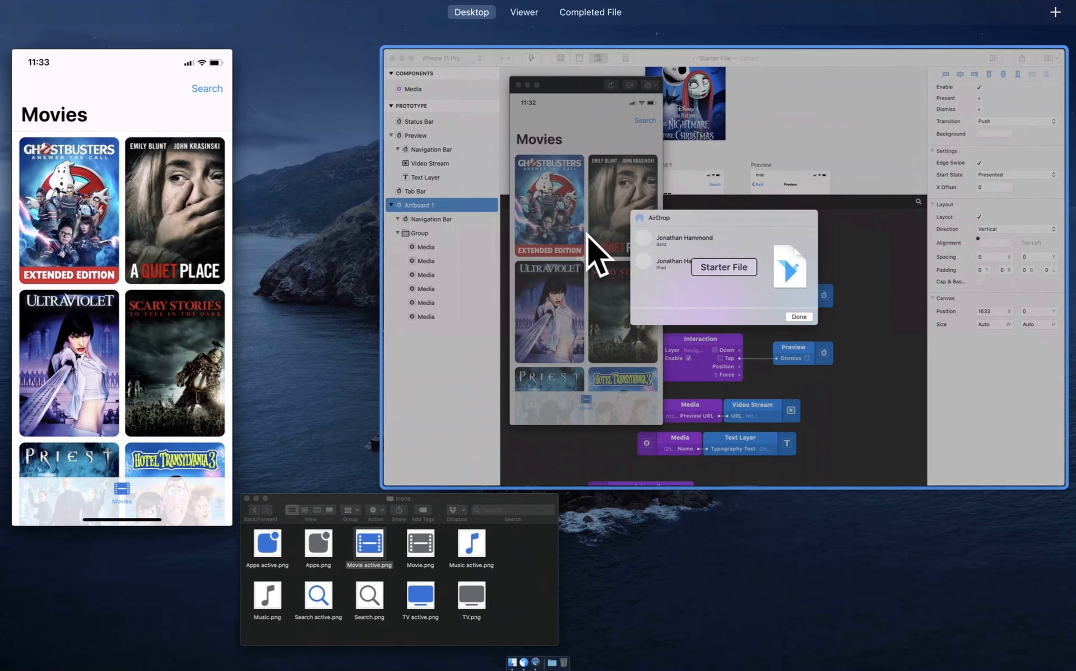
left_click(578, 88)
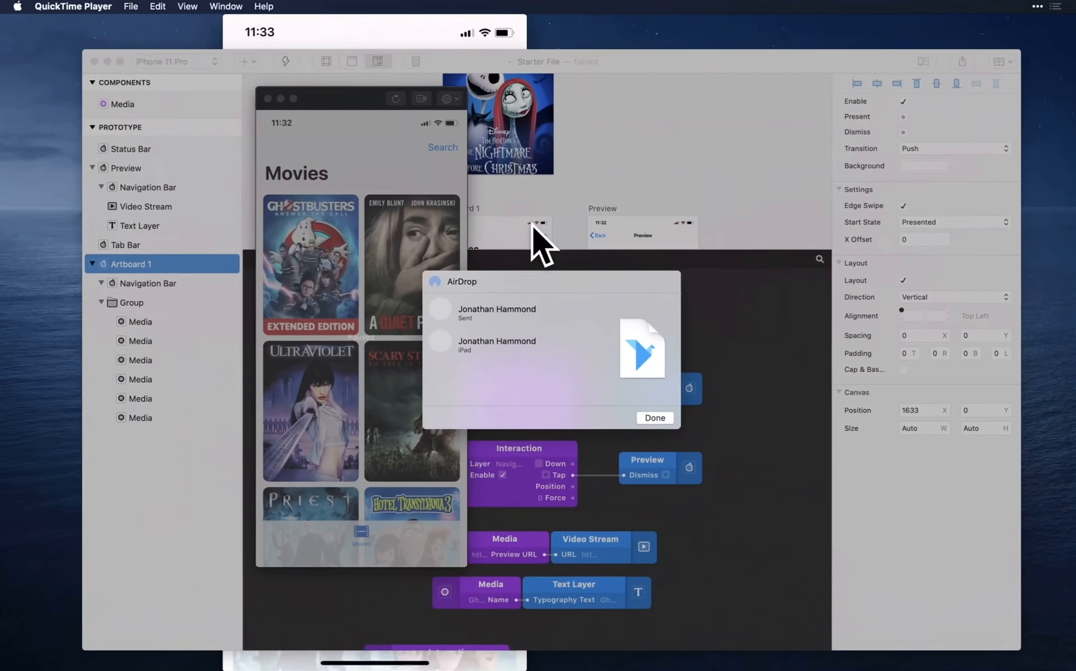
left_click(661, 421)
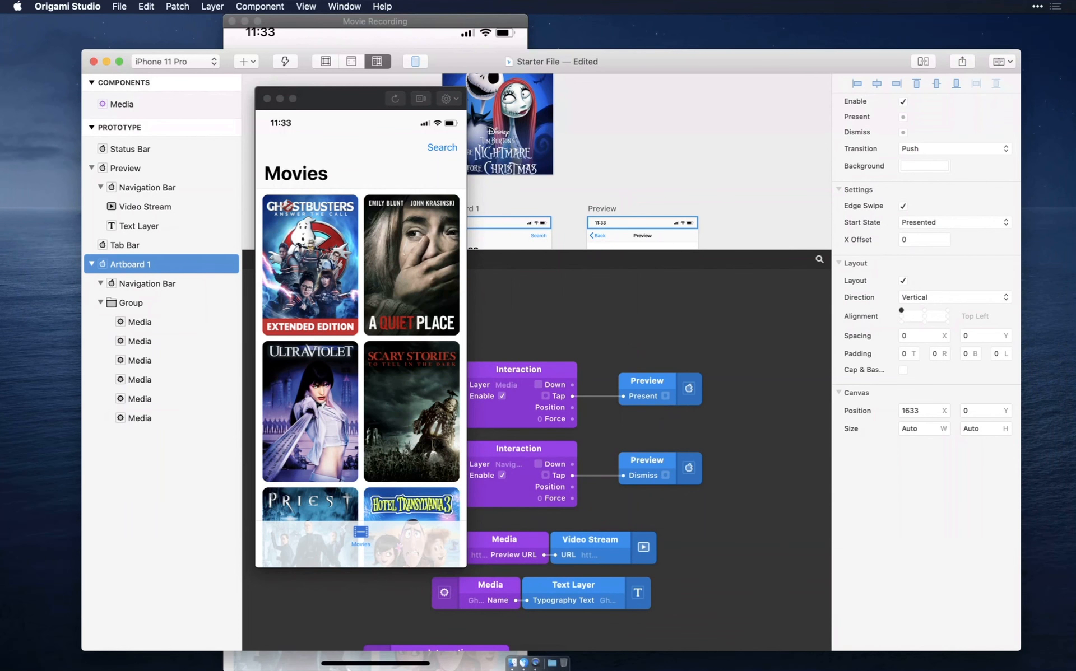
- Open Safari and go to origami.design
key("super+space")
type("sa")
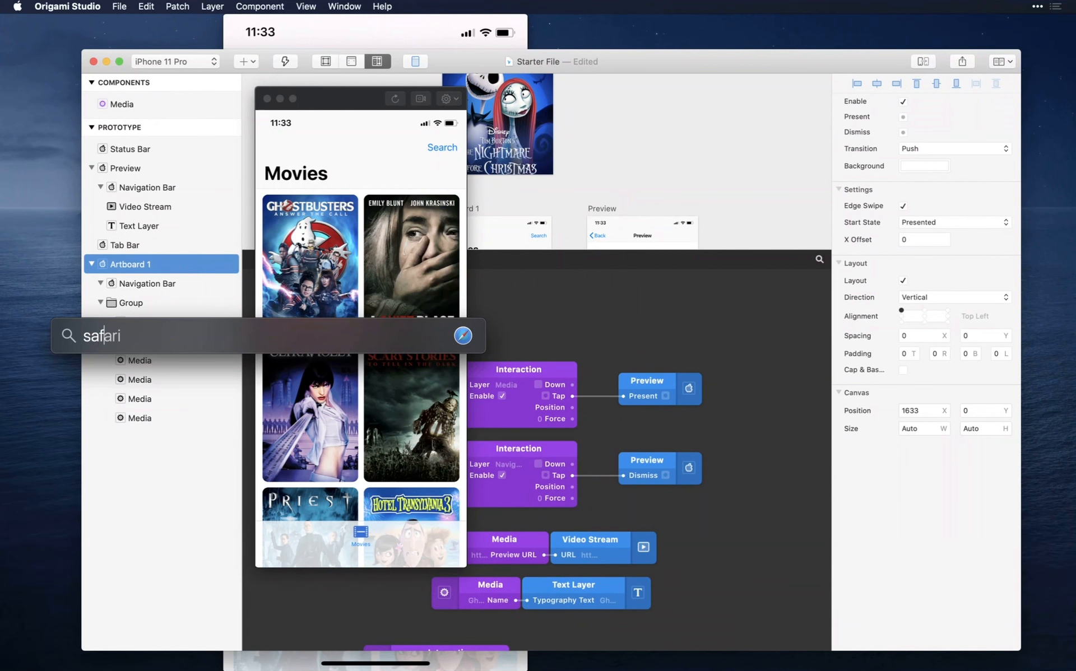
key("Return")
type("o")
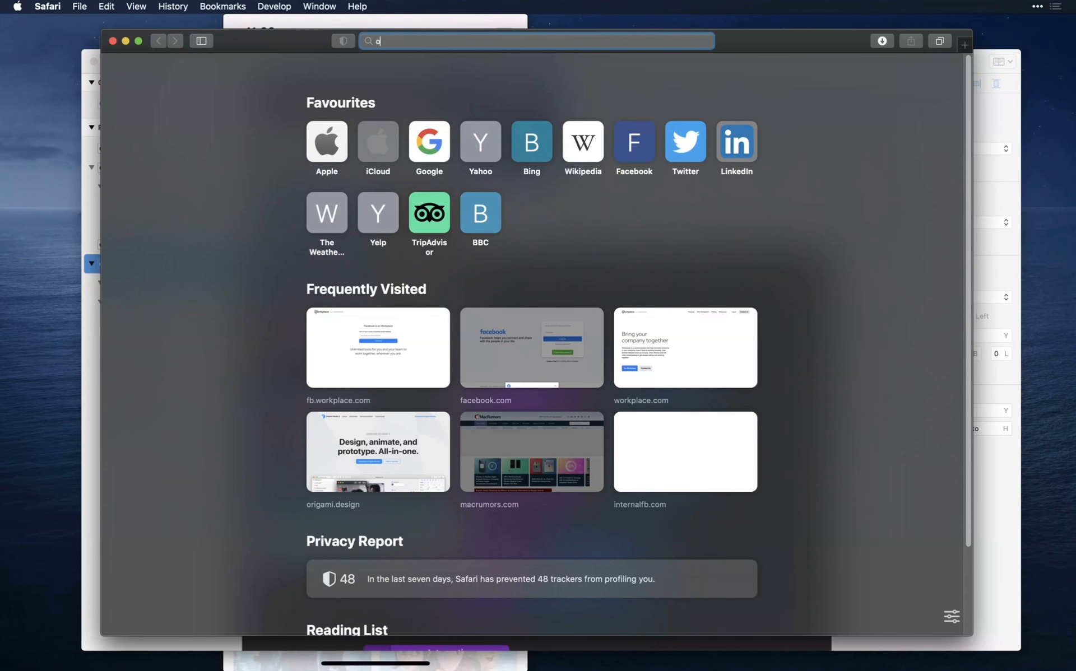
type("rigami.design")
key("Return")
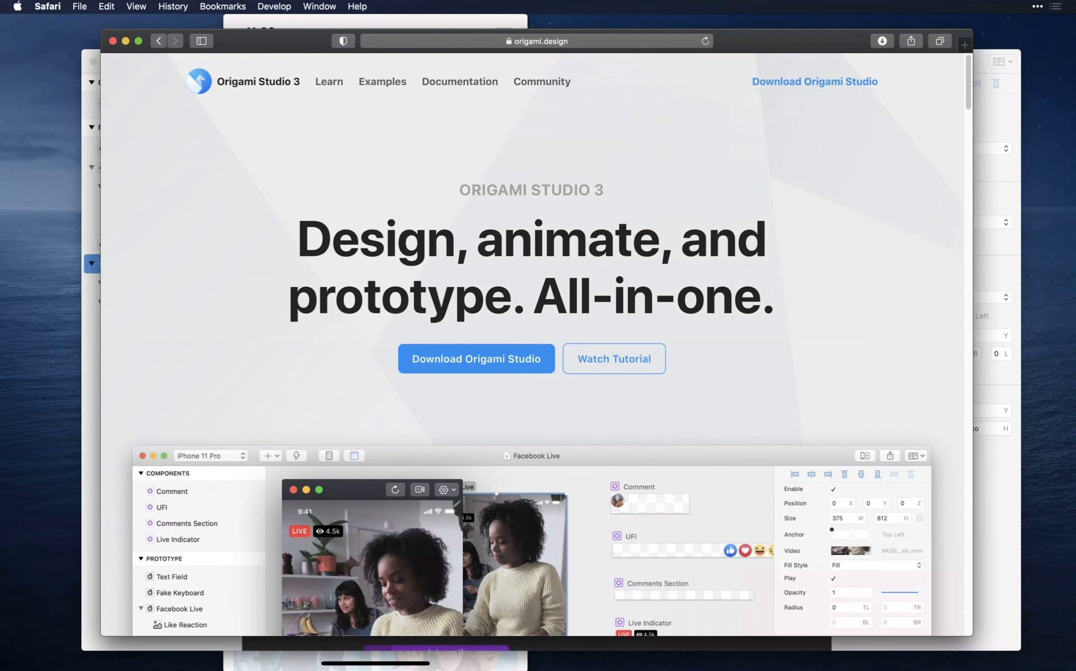
- Visit the Origami website's Learn page and look through its lessons and common interaction tutorials
left_click(223, 6)
left_click(223, 6)
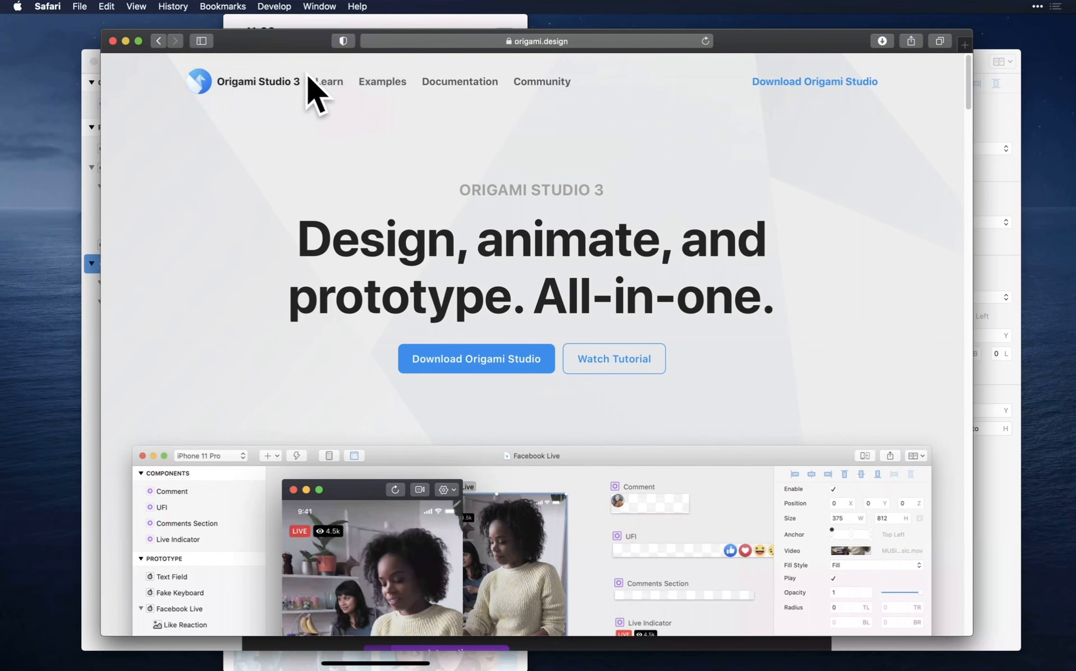
left_click(336, 83)
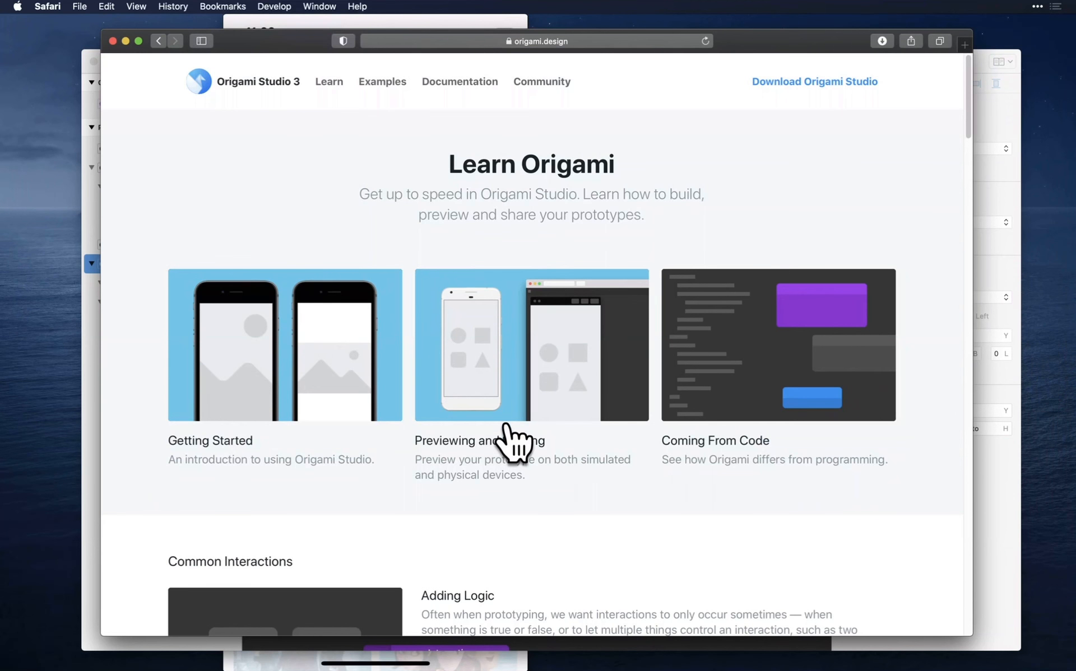
scroll(506, 425, "down", 1)
scroll(506, 443, "down", 10)
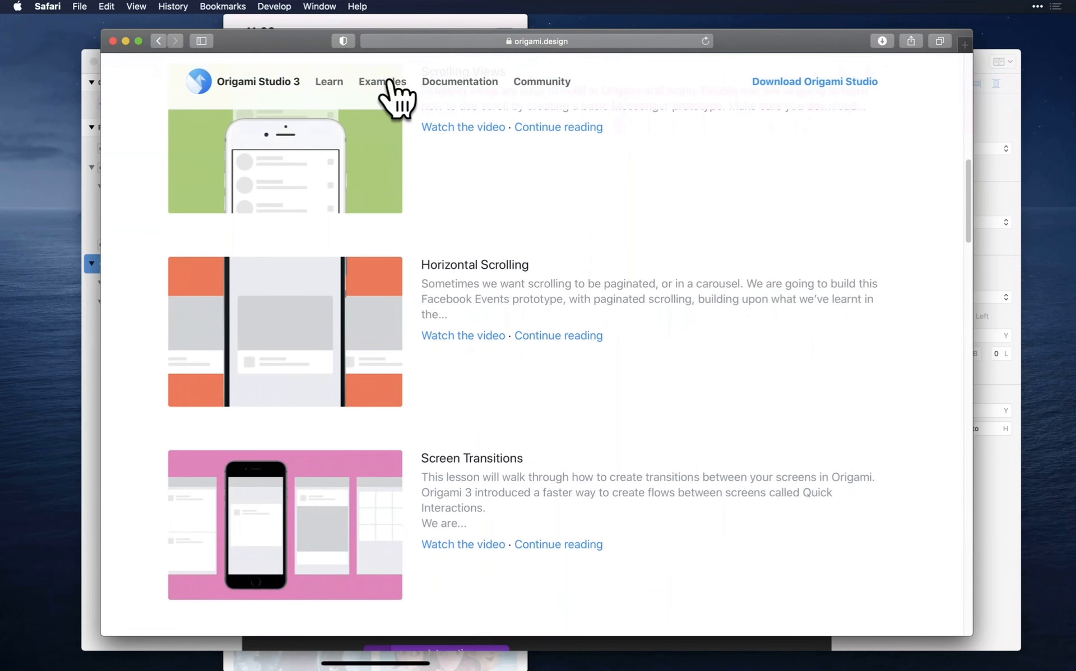
- Browse the downloadable prototypes in the website's Examples gallery and return to the Origami Studio home page
left_click(392, 83)
scroll(533, 309, "down", 8)
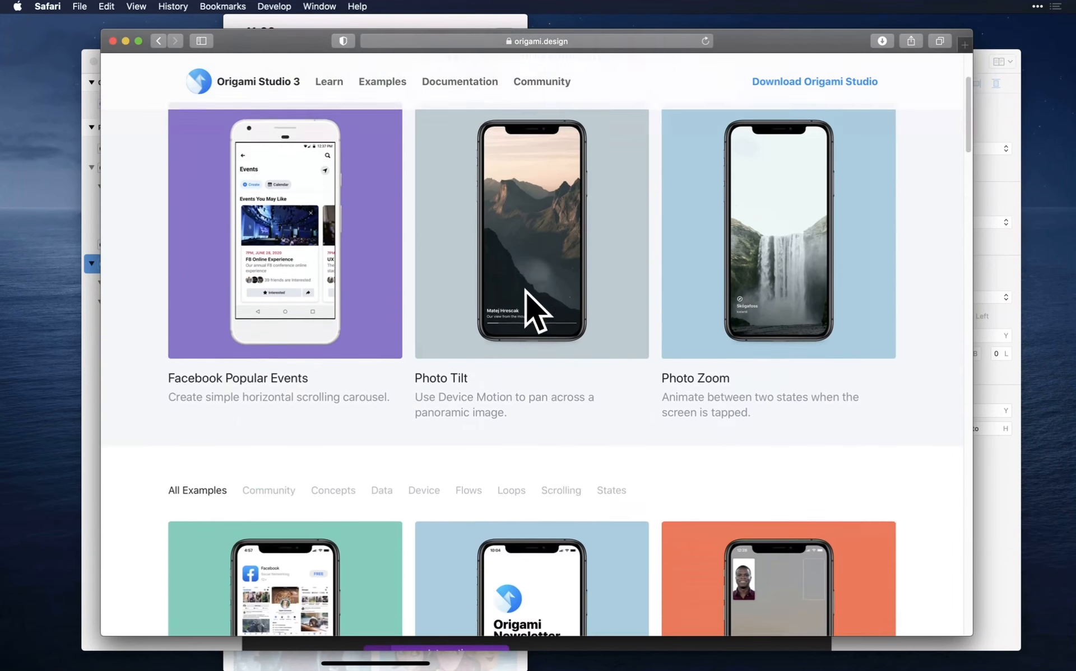
scroll(662, 403, "down", 15)
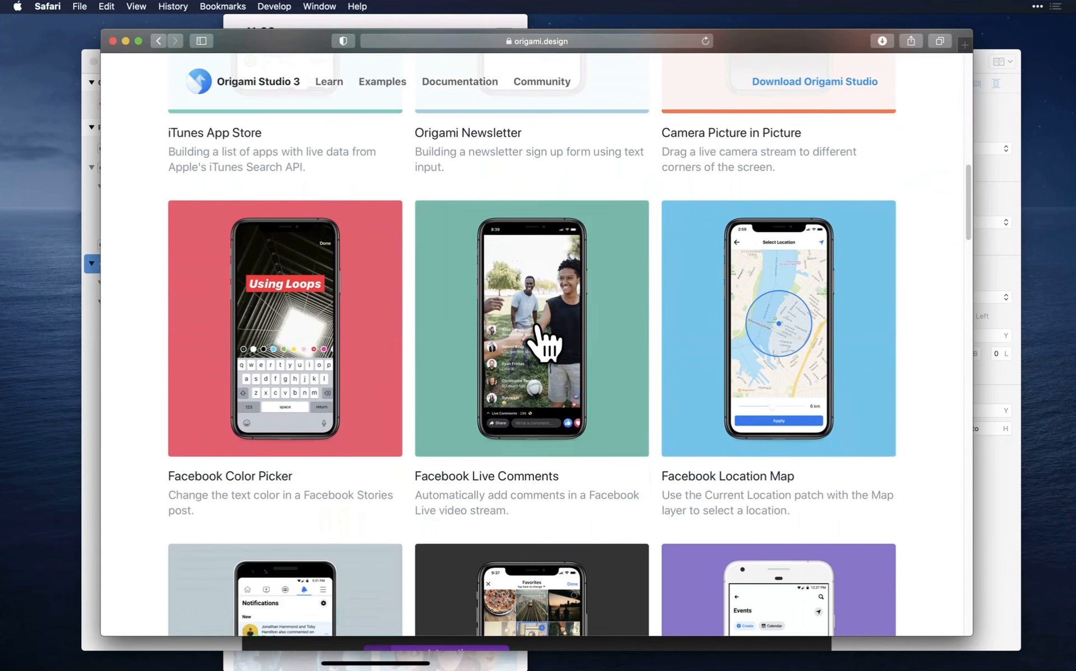
scroll(541, 333, "up", 20)
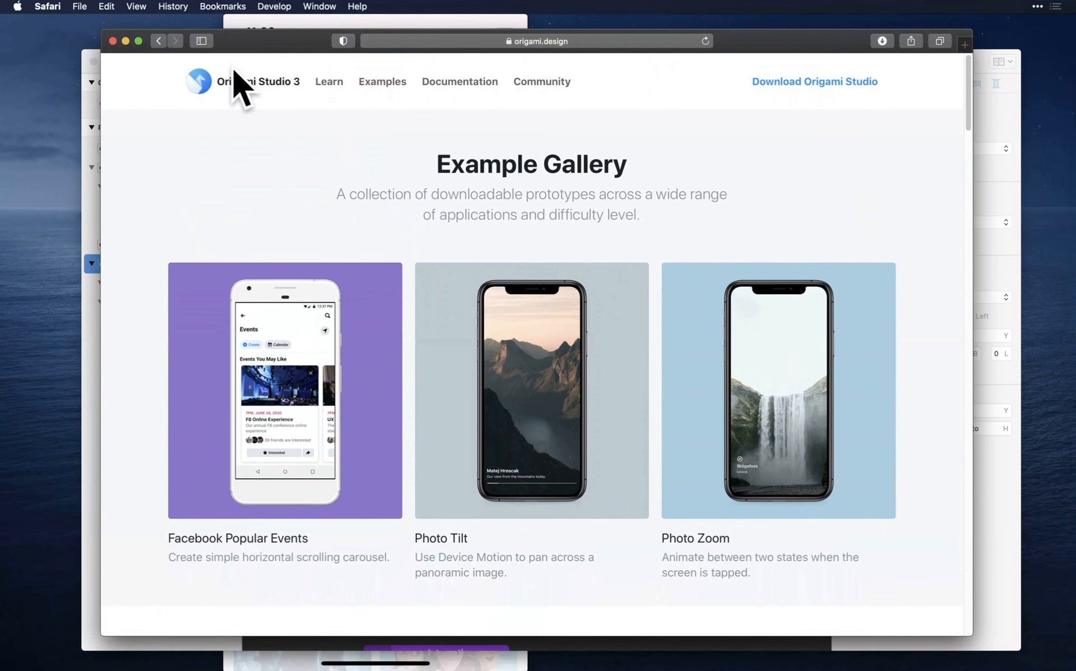
left_click(247, 85)
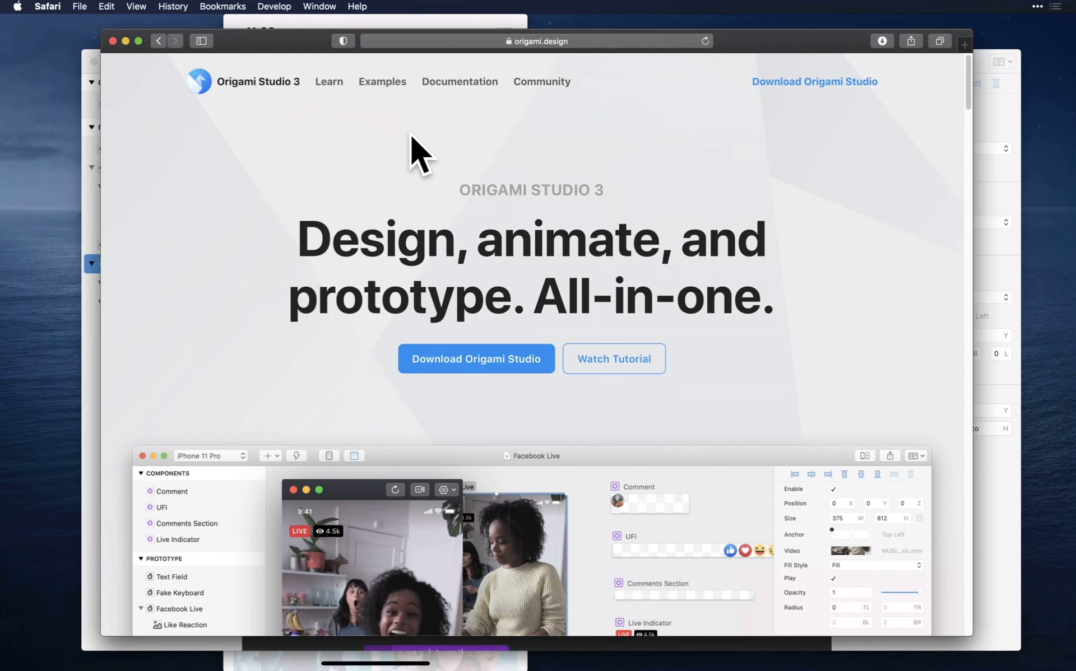
left_click_drag(1037, 2, 1037, 169)
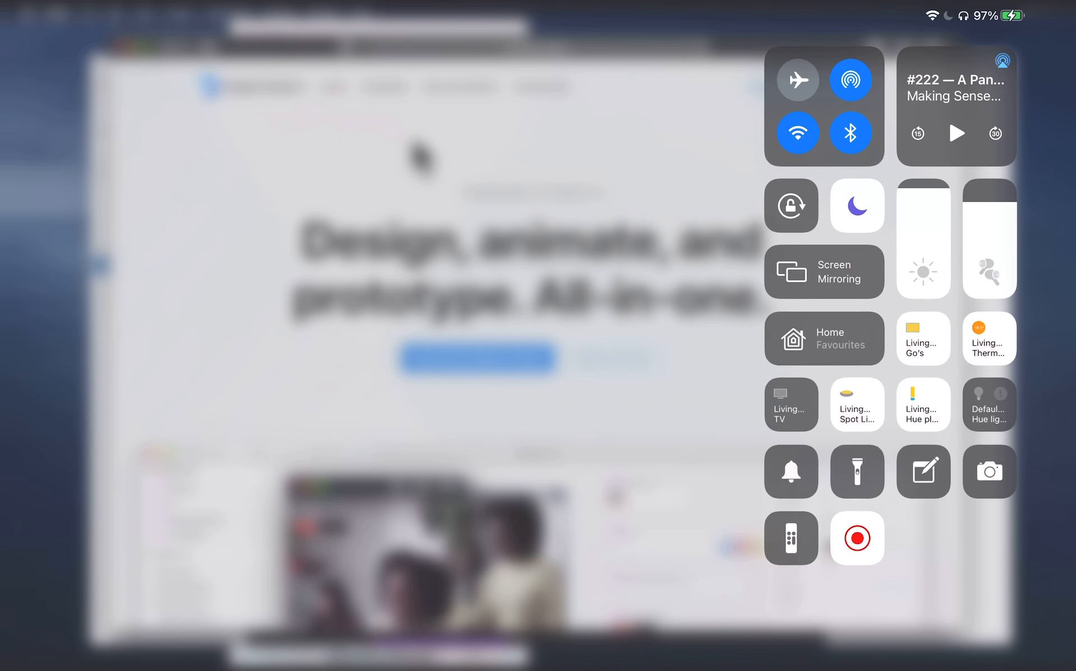